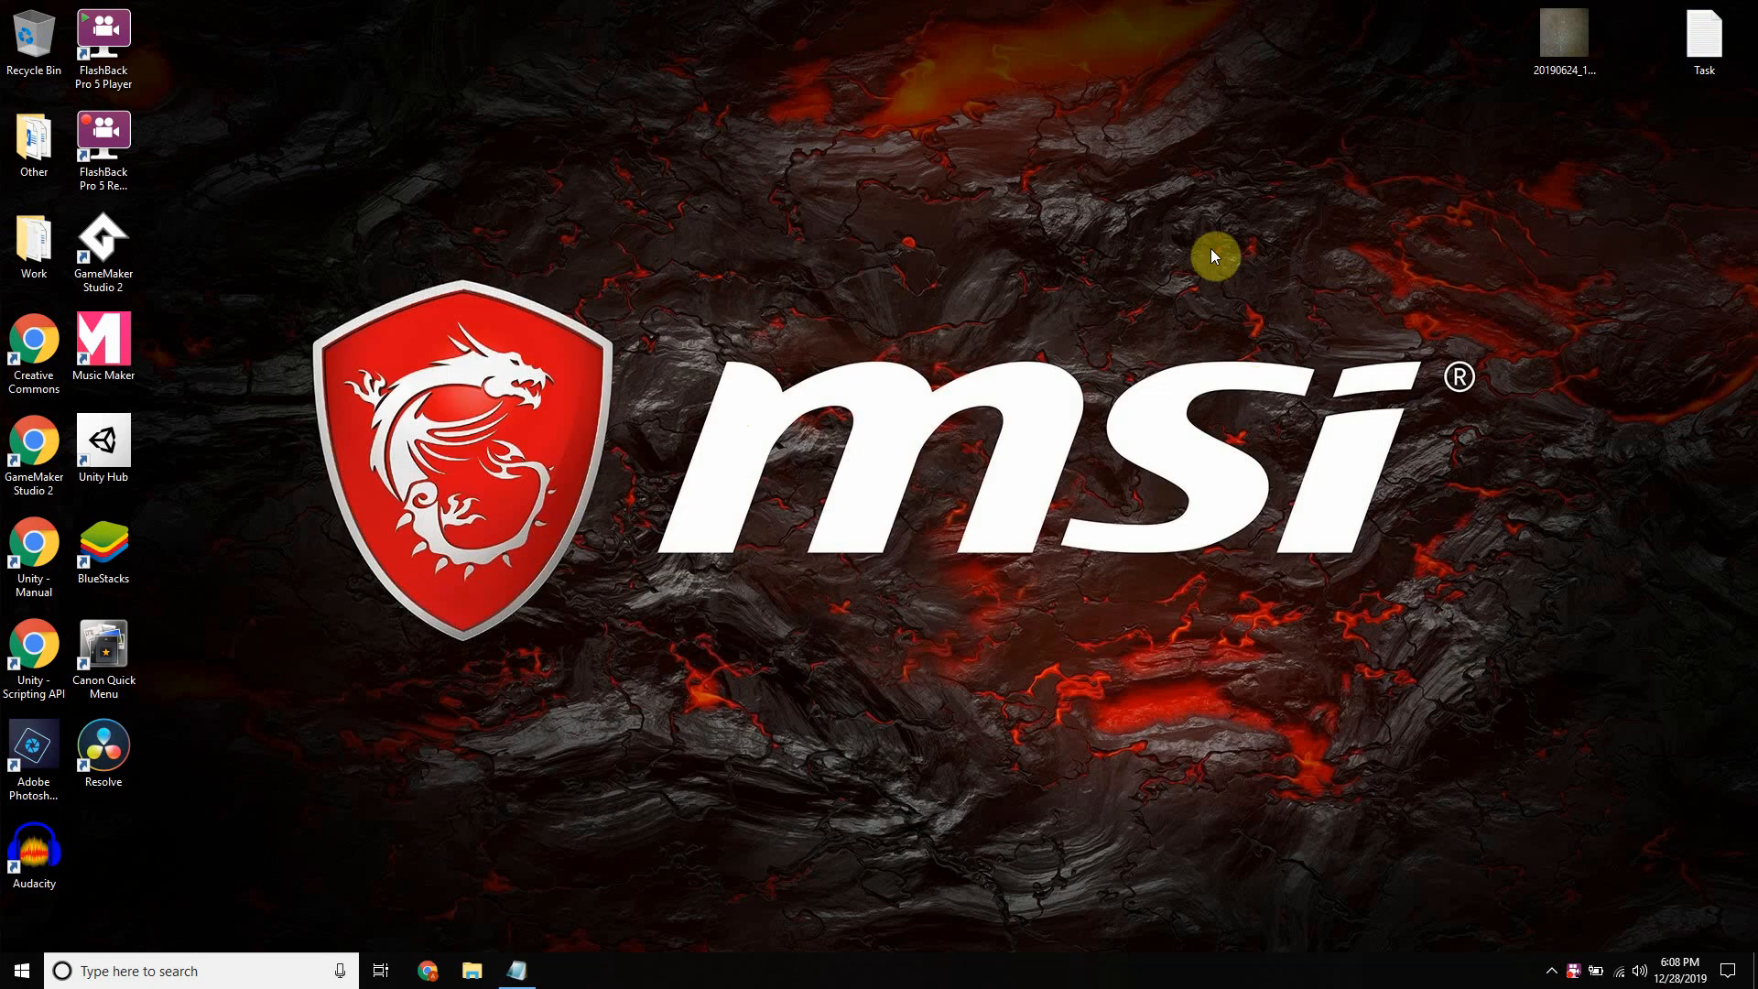
Step: Refresh the desktop, view the 20190624_134943.jpg photo in the image viewer and minimize the viewer
{"action": "right_click", "coordinate": [1205, 243]}
{"action": "left_click", "coordinate": [1256, 299]}
{"action": "double_click", "coordinate": [1579, 38]}
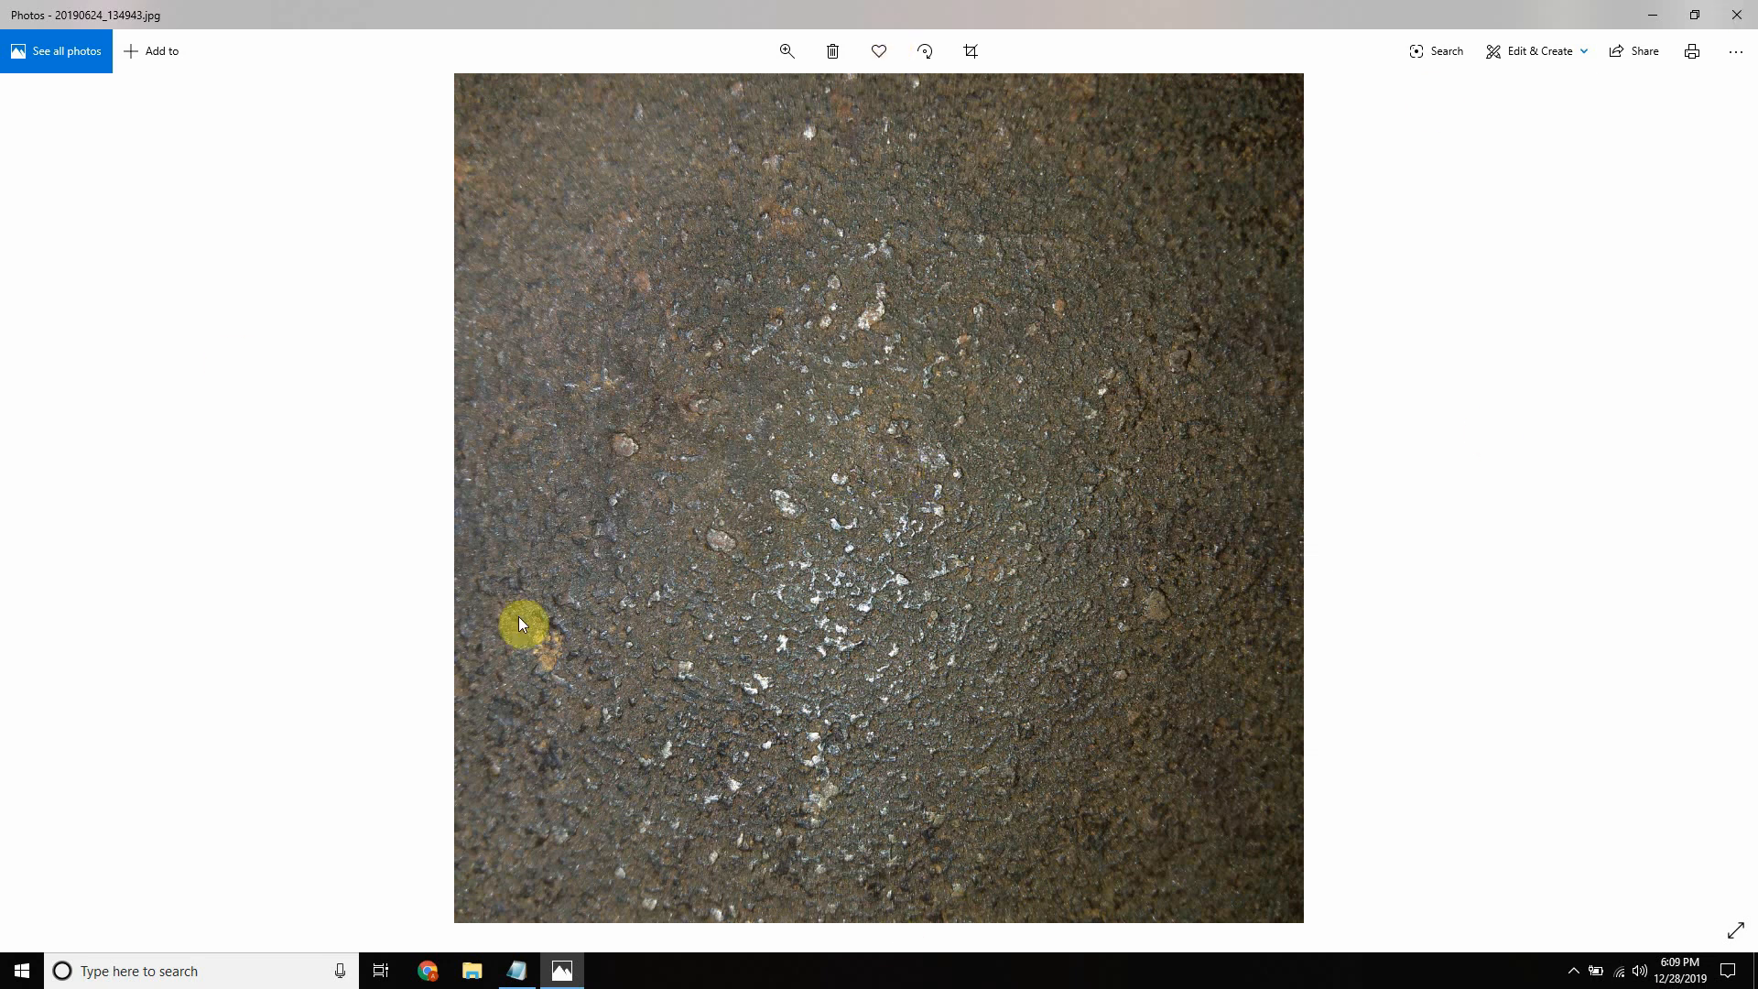
{"action": "left_click", "coordinate": [1652, 14]}
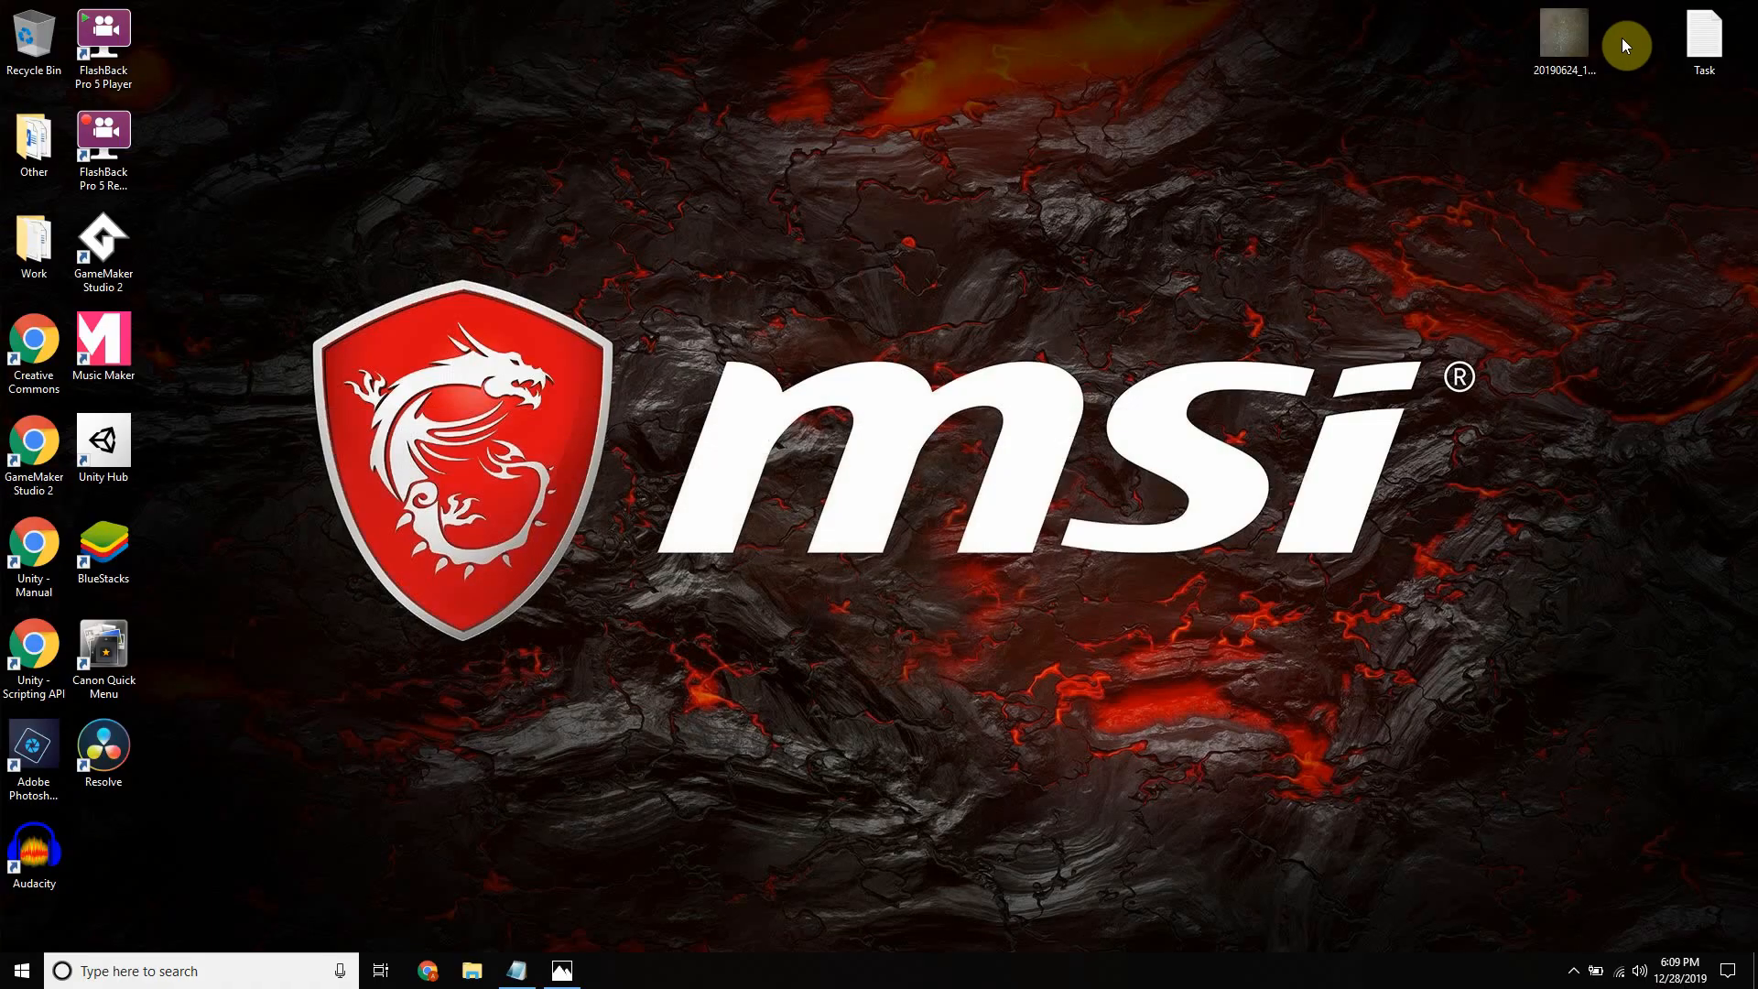
Step: Open the desktop photo 20190624_134943.jpg in Adobe Photoshop Elements 2019 Editor
{"action": "left_click", "coordinate": [1532, 80]}
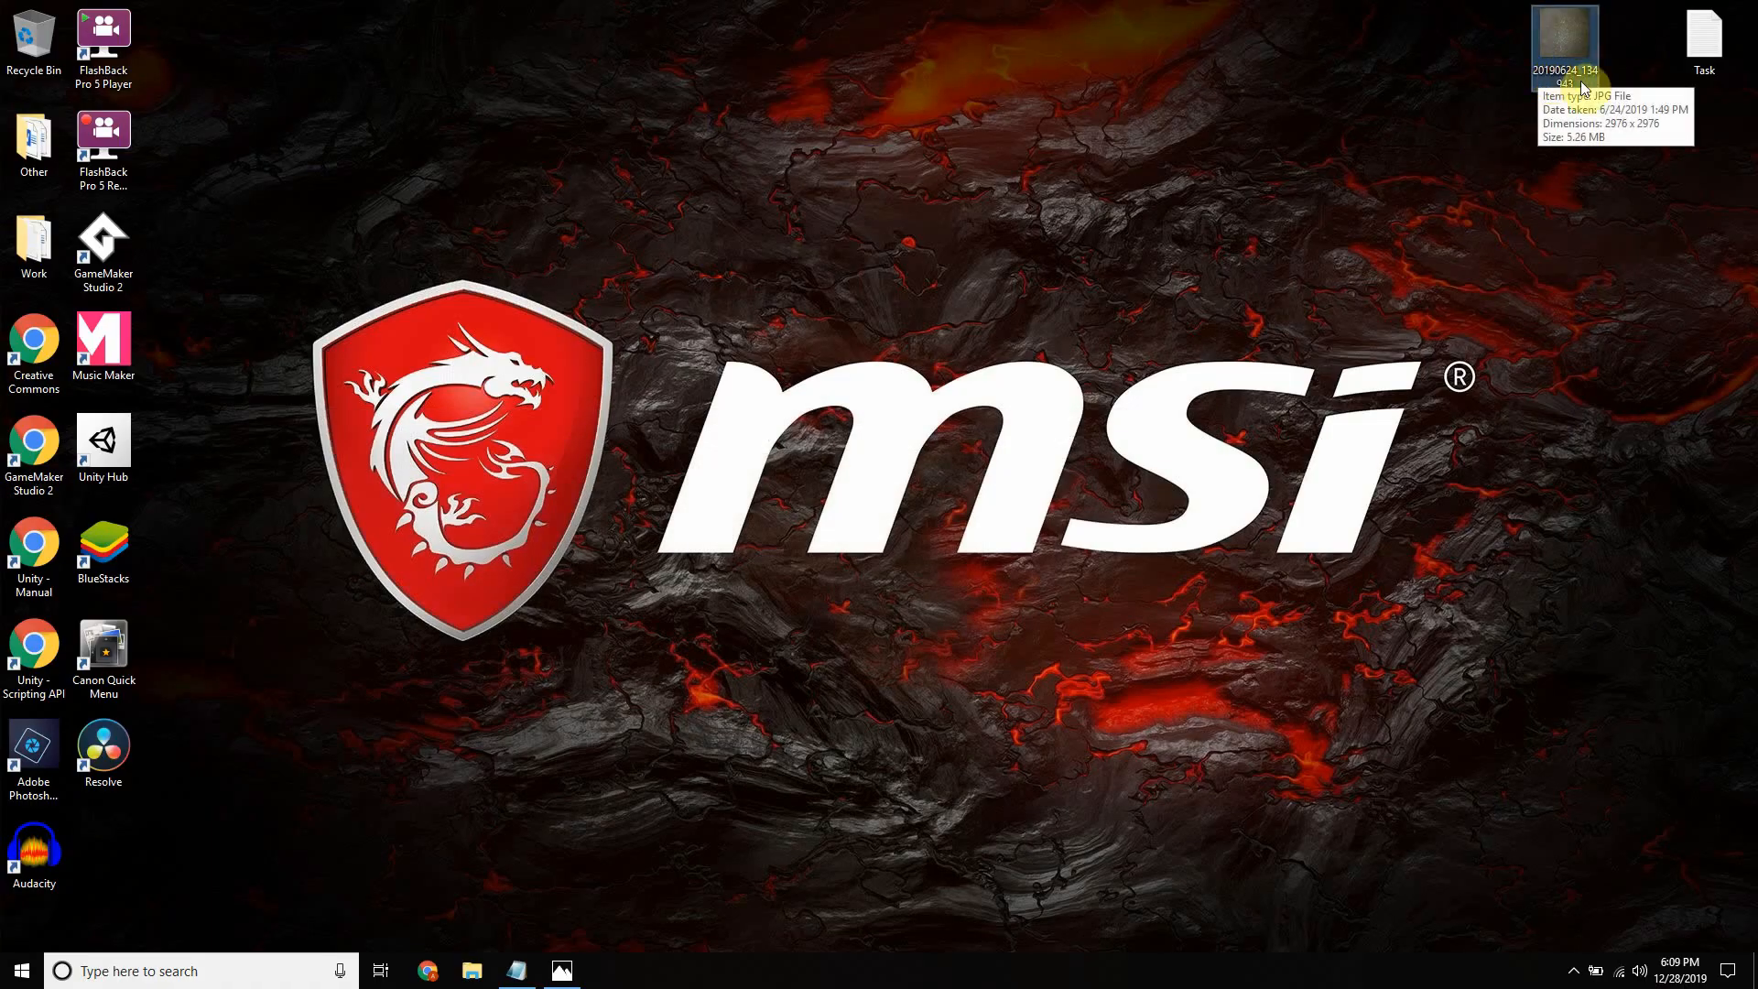
{"action": "left_click", "coordinate": [1416, 171]}
{"action": "right_click", "coordinate": [1561, 38]}
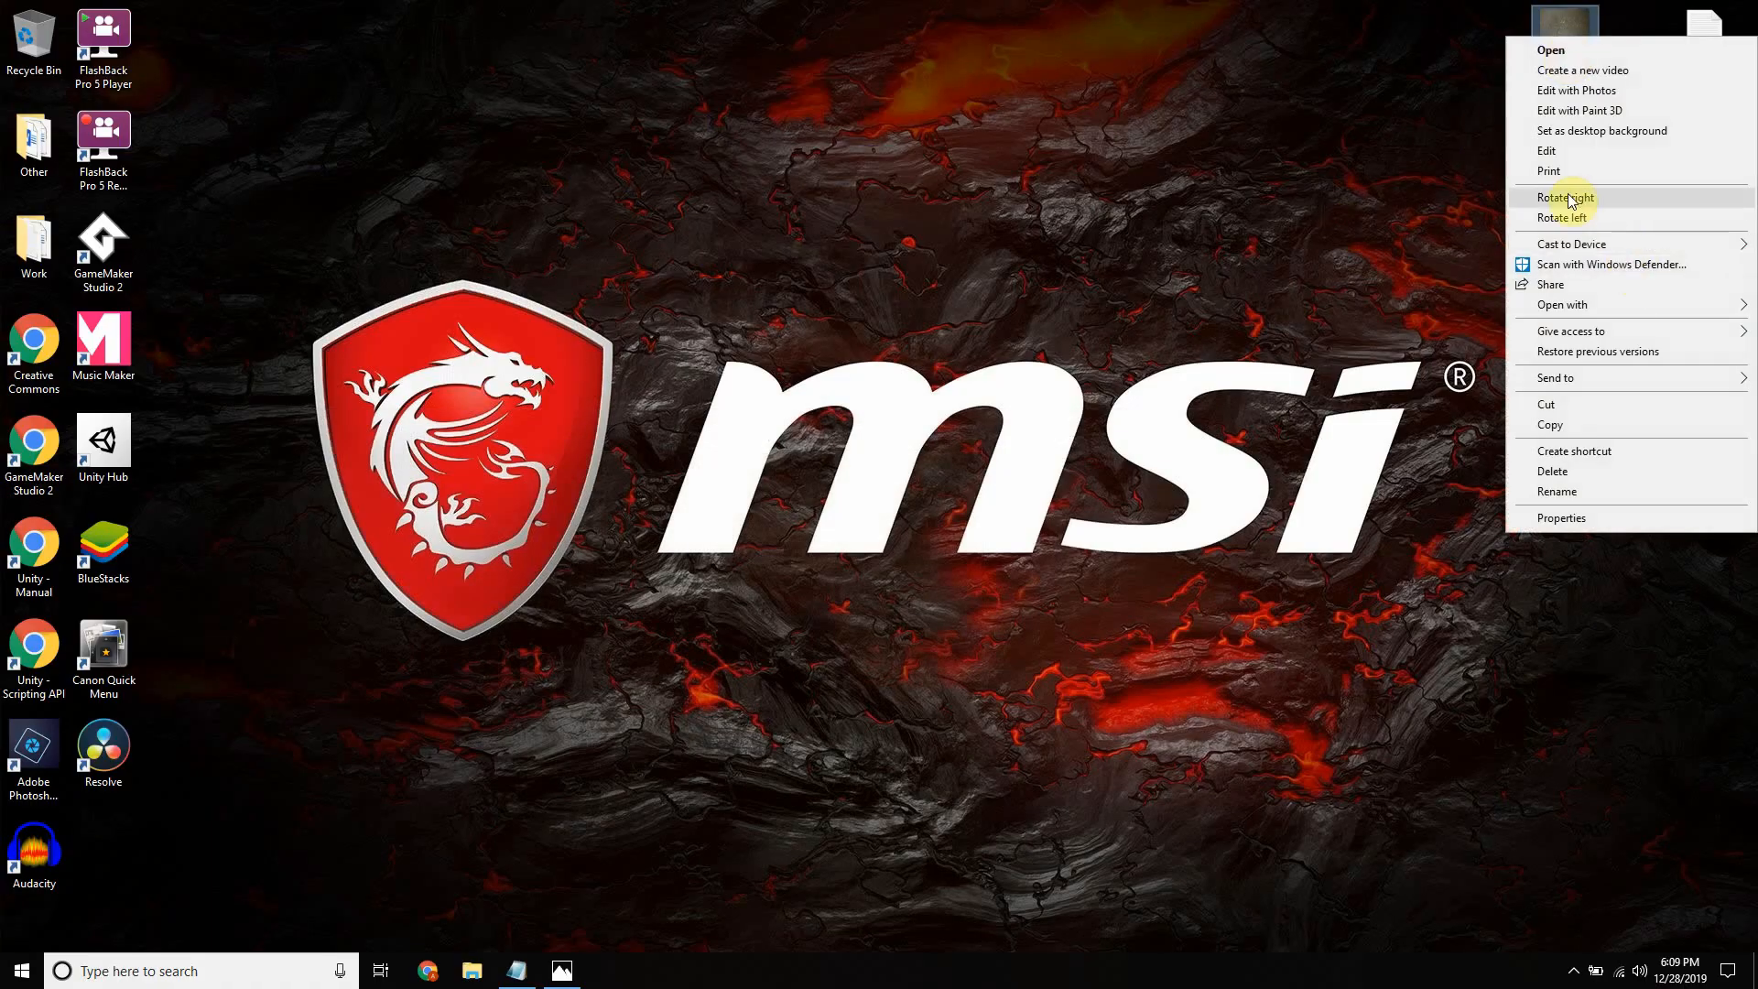
{"action": "mouse_move", "coordinate": [1588, 305]}
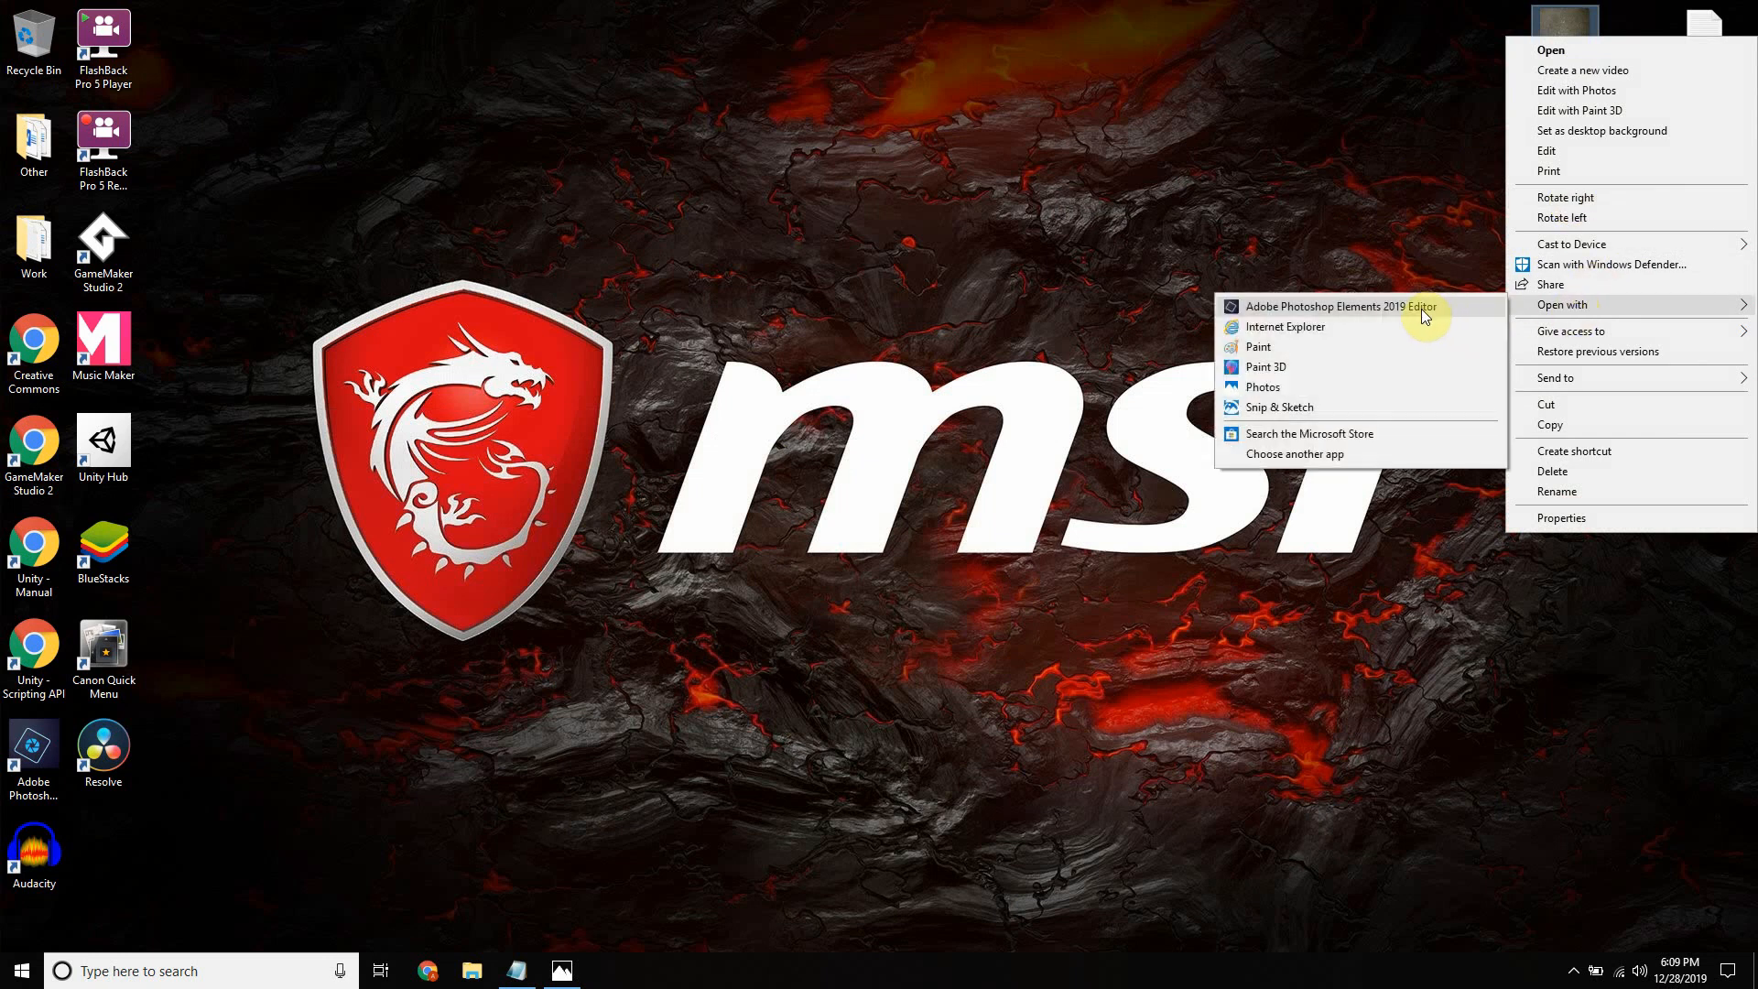
{"action": "left_click", "coordinate": [1421, 309]}
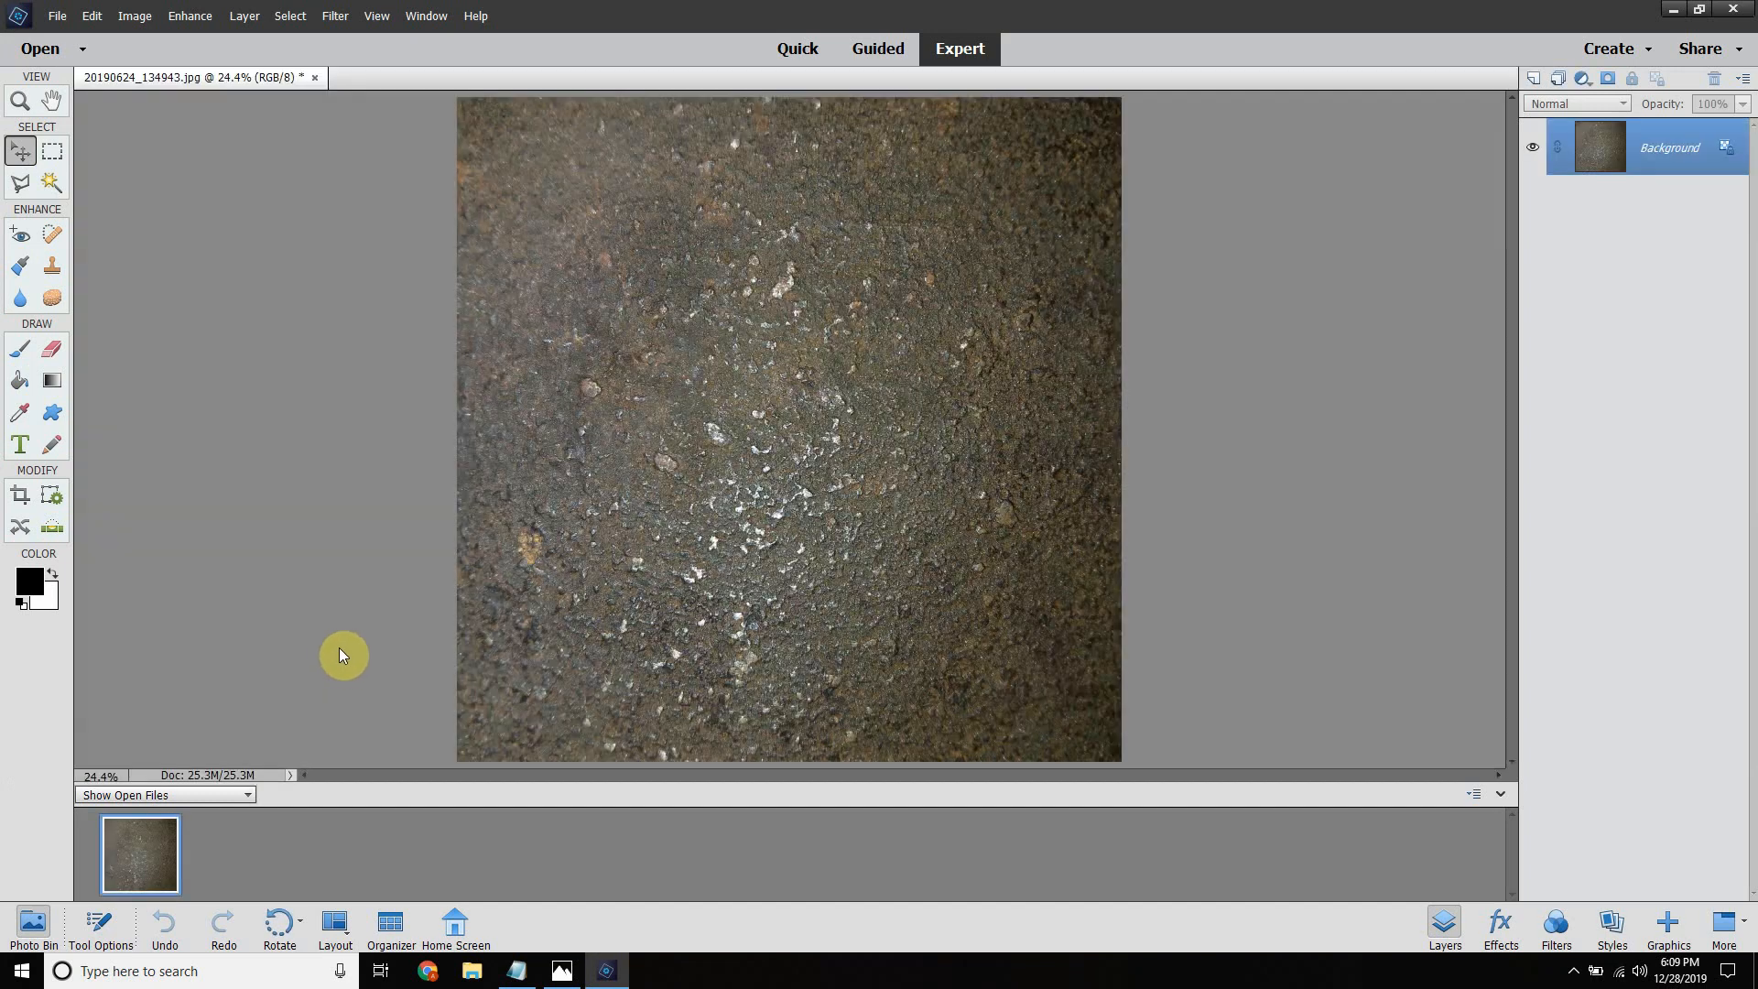
Step: Convert the photo's Background into a regular editable layer with the default name, and deselect it
{"action": "double_click", "coordinate": [1614, 146]}
{"action": "left_click", "coordinate": [1038, 306]}
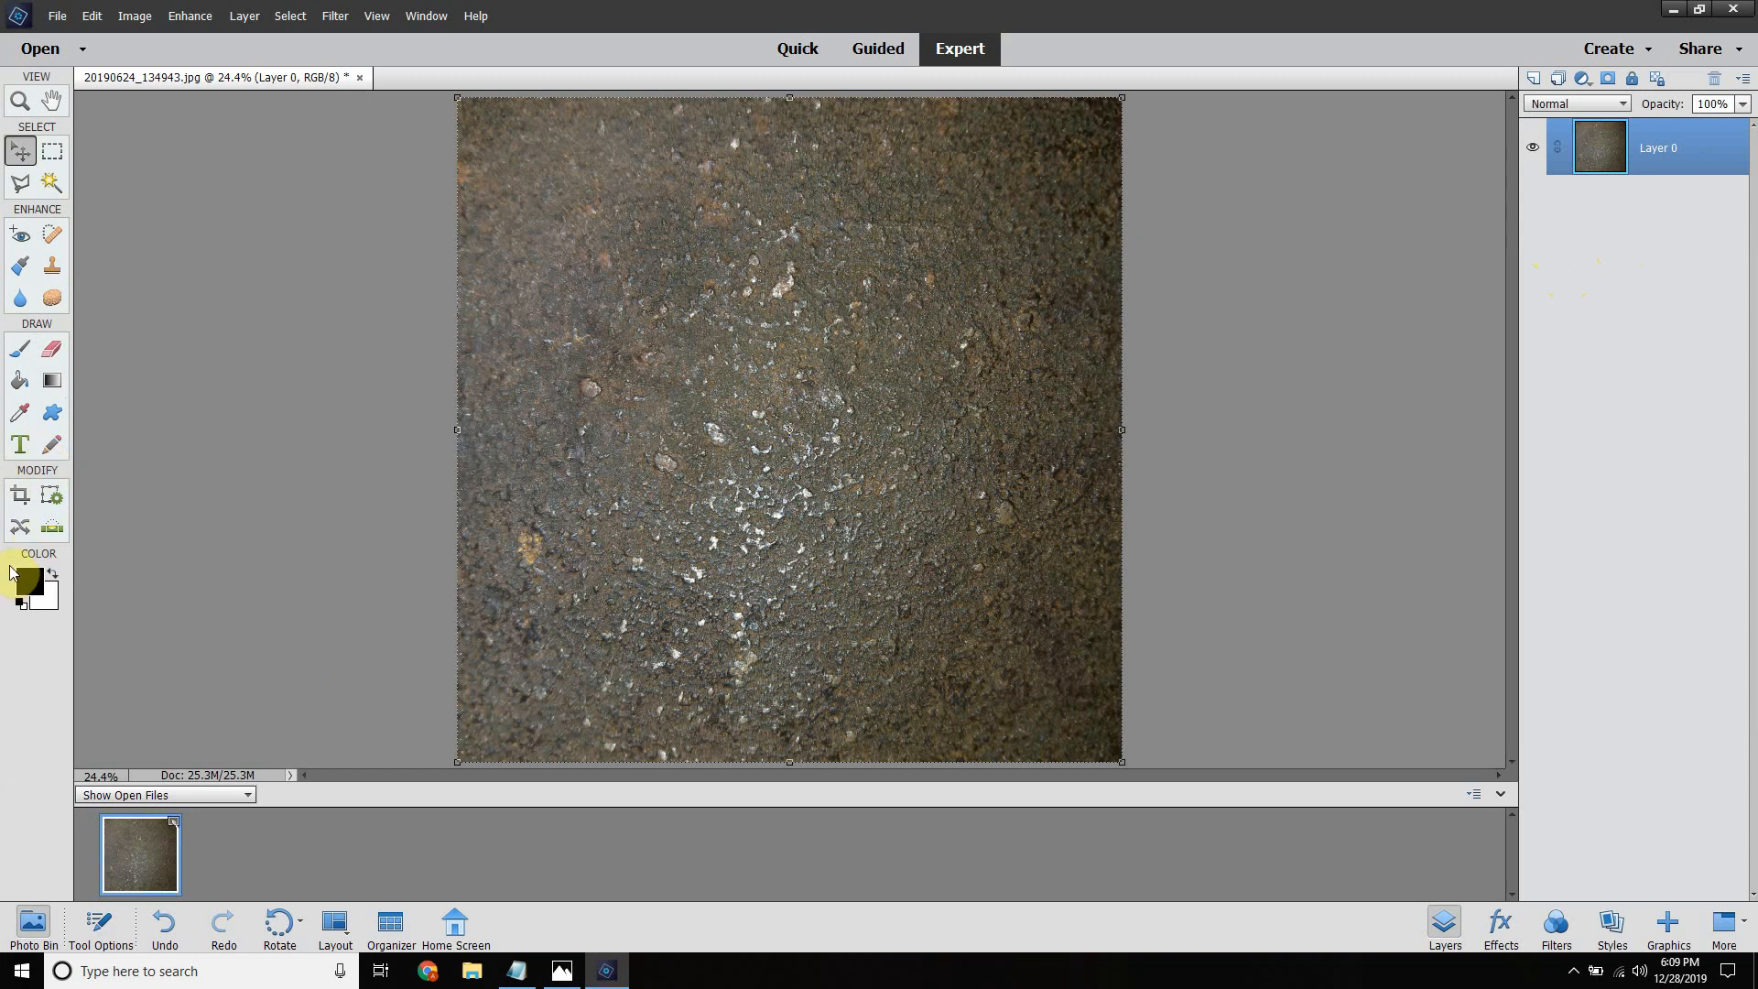
{"action": "left_click", "coordinate": [187, 399]}
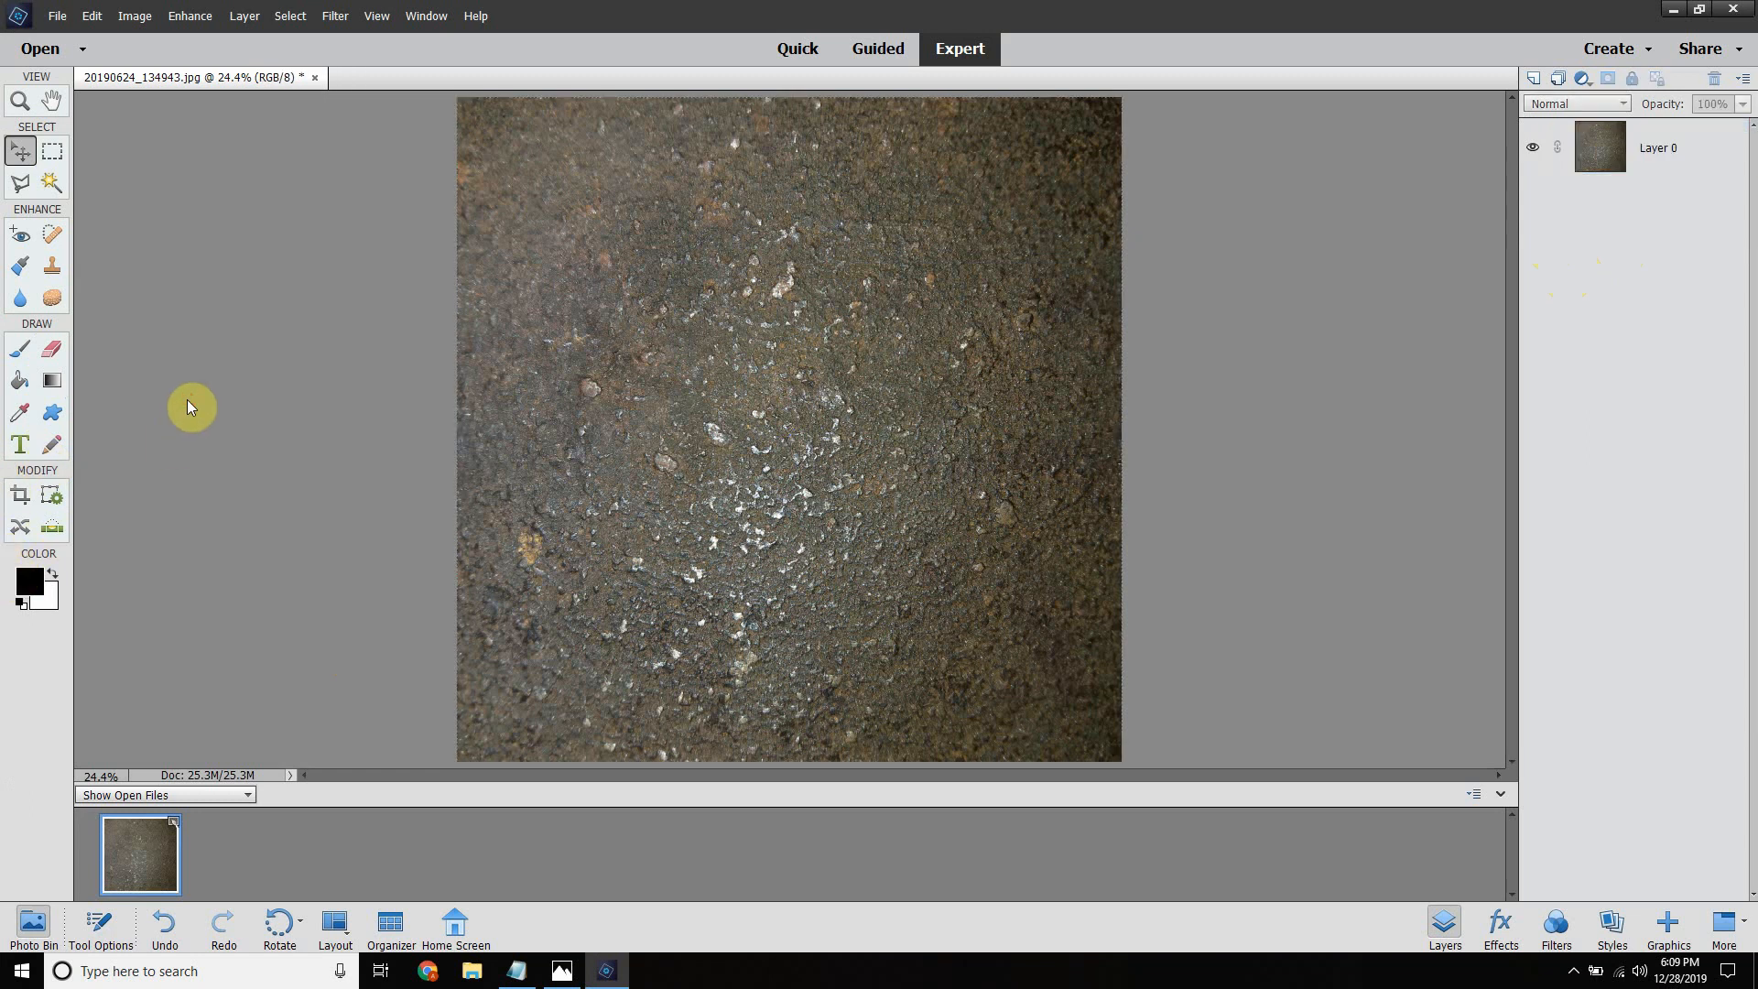
Step: Duplicate the photo layer within the same document, keeping the suggested copy name
{"action": "left_click", "coordinate": [1620, 166]}
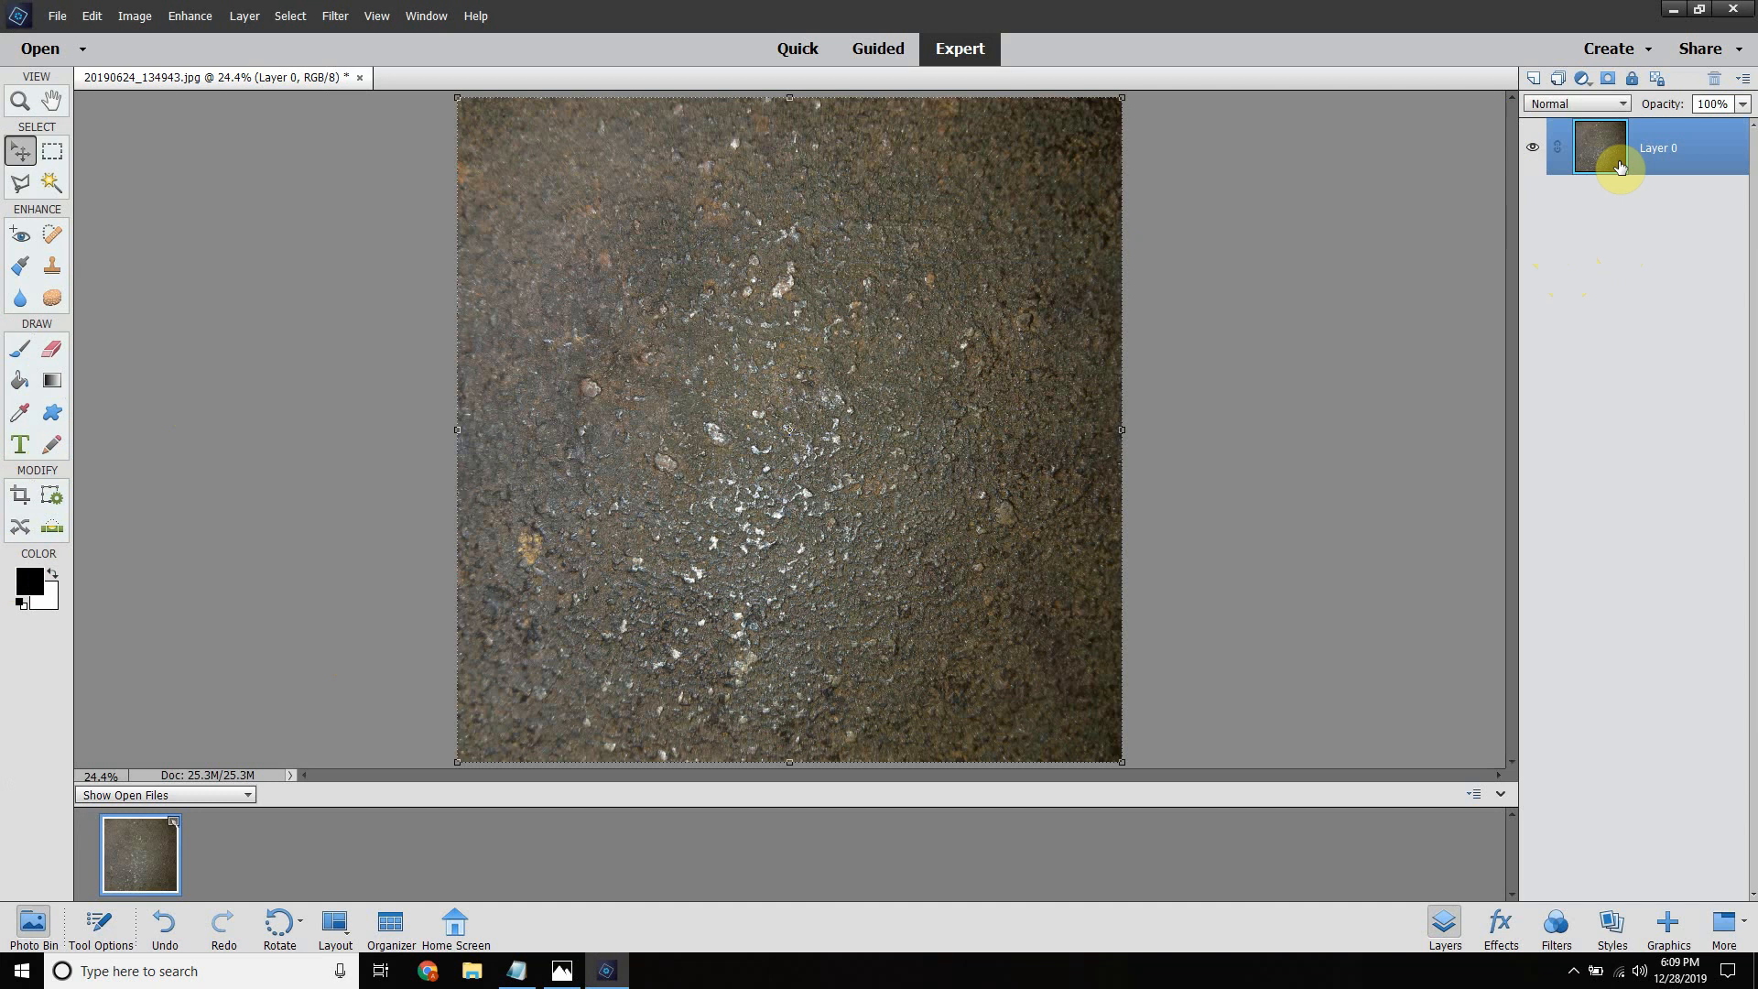
{"action": "right_click", "coordinate": [1619, 167]}
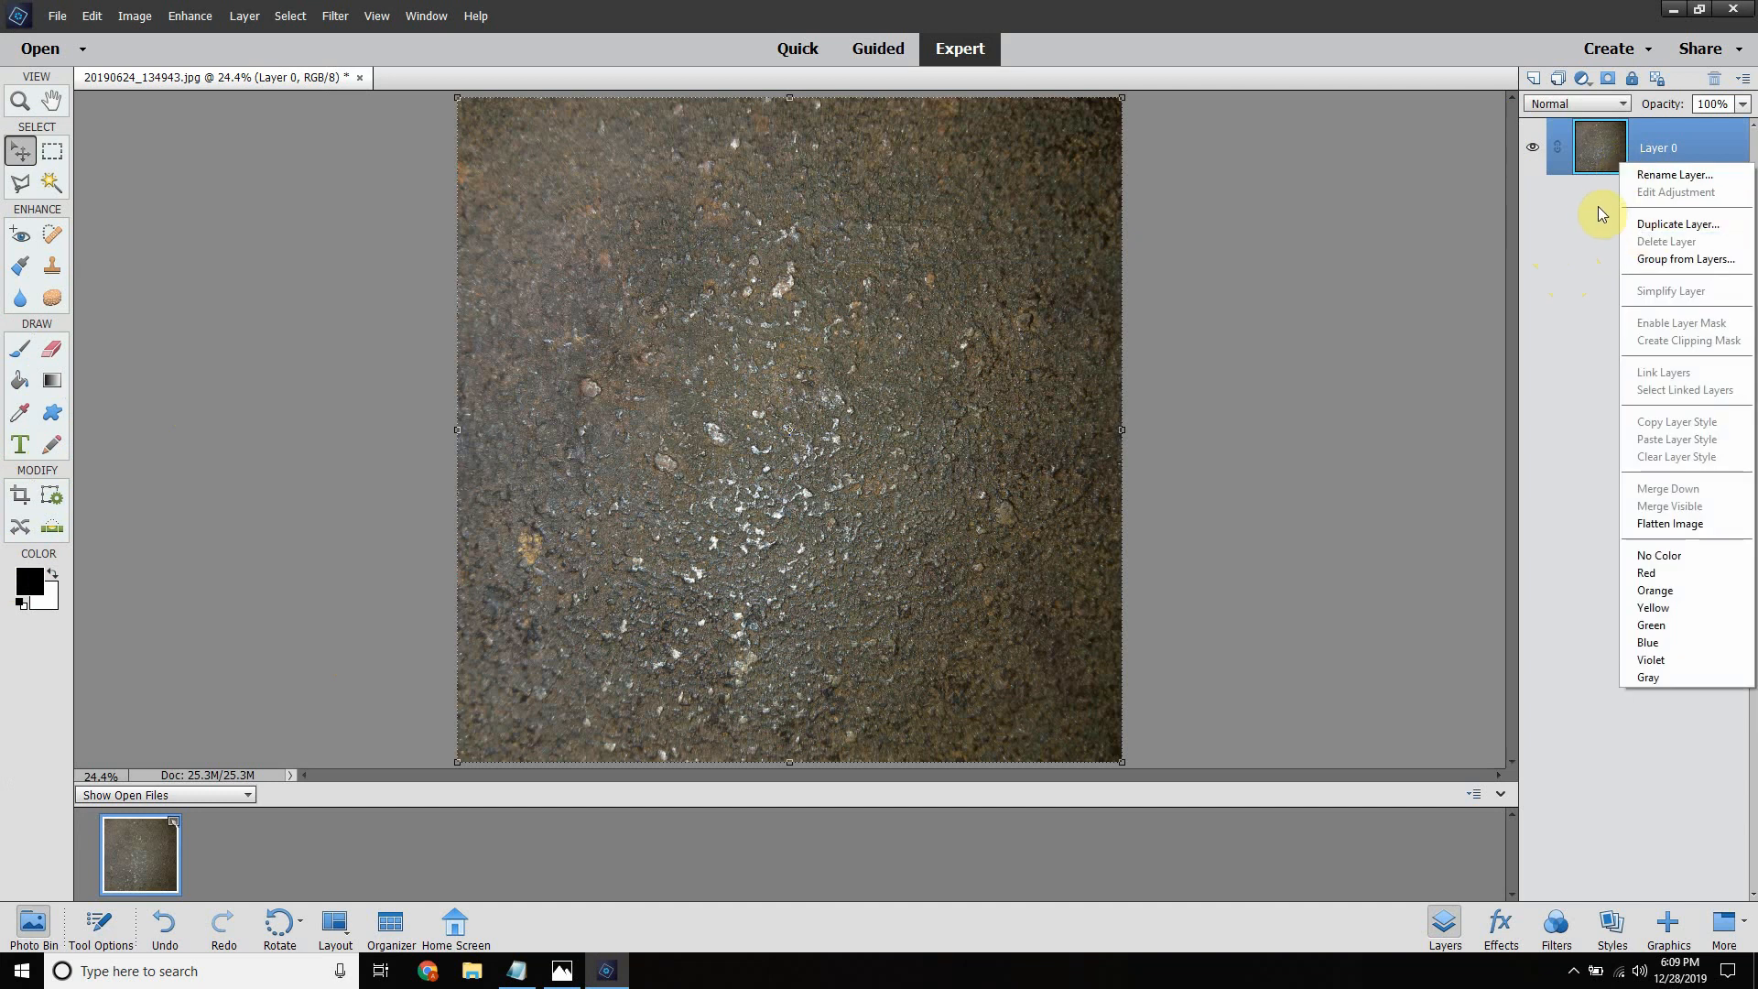
{"action": "left_click", "coordinate": [1661, 226]}
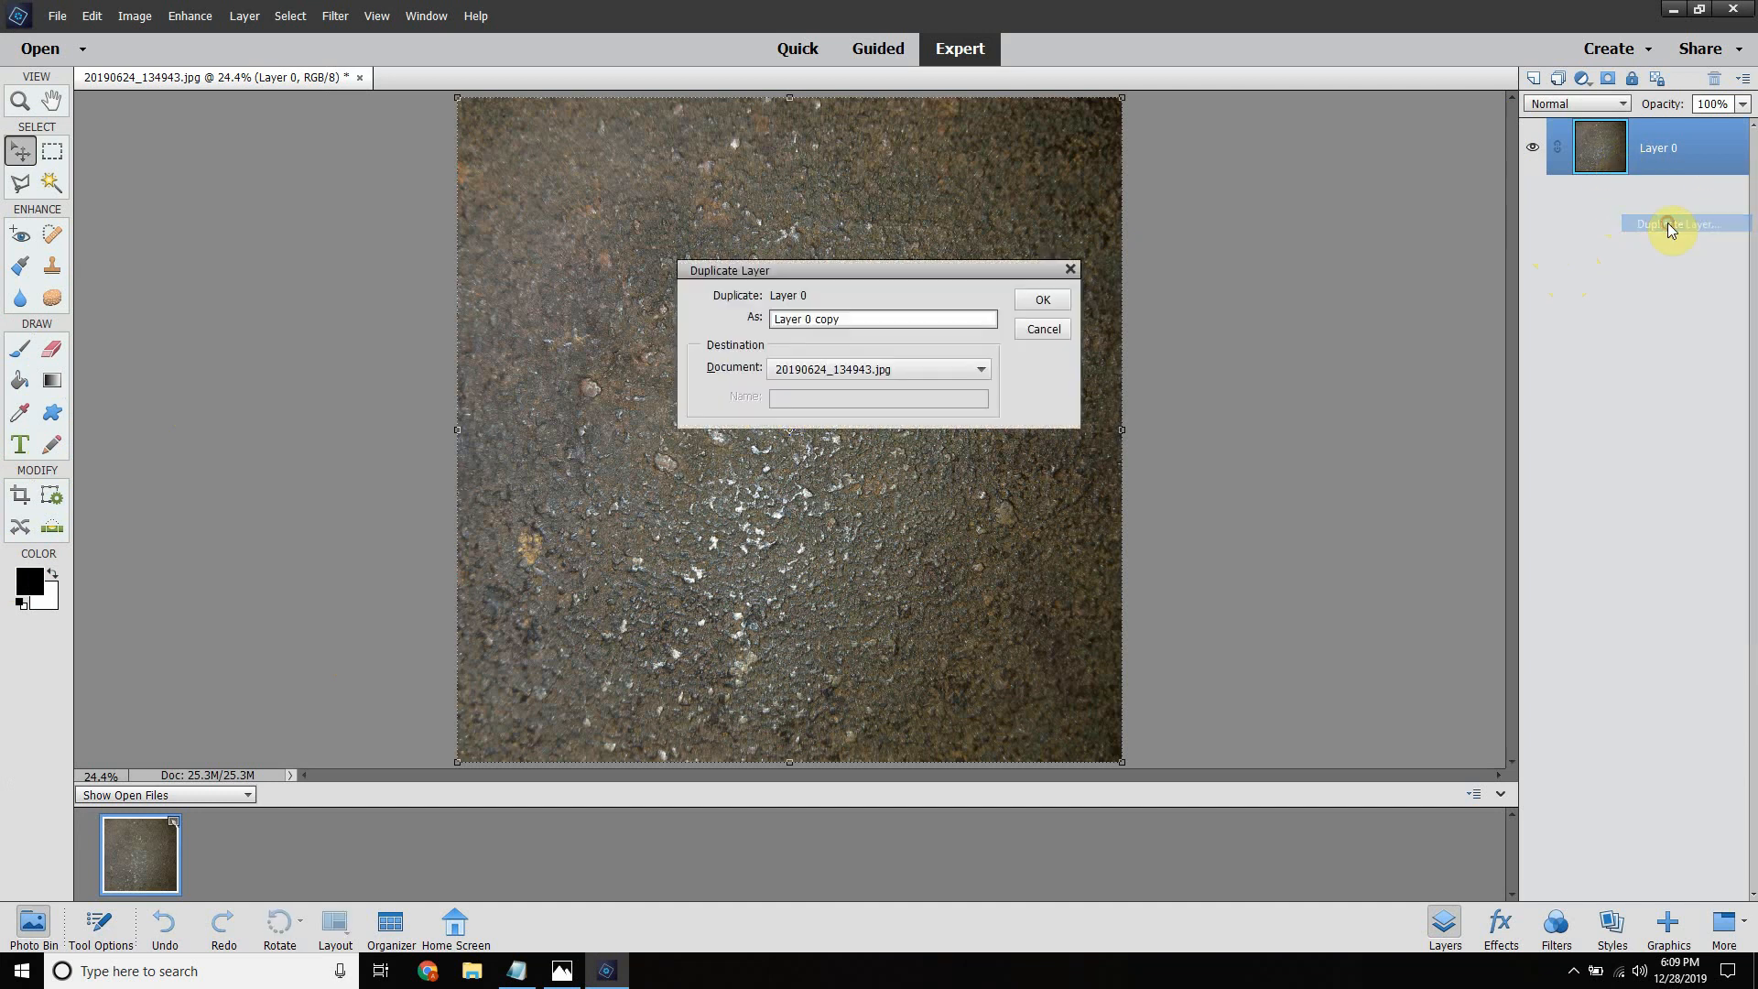
{"action": "left_click", "coordinate": [1039, 297]}
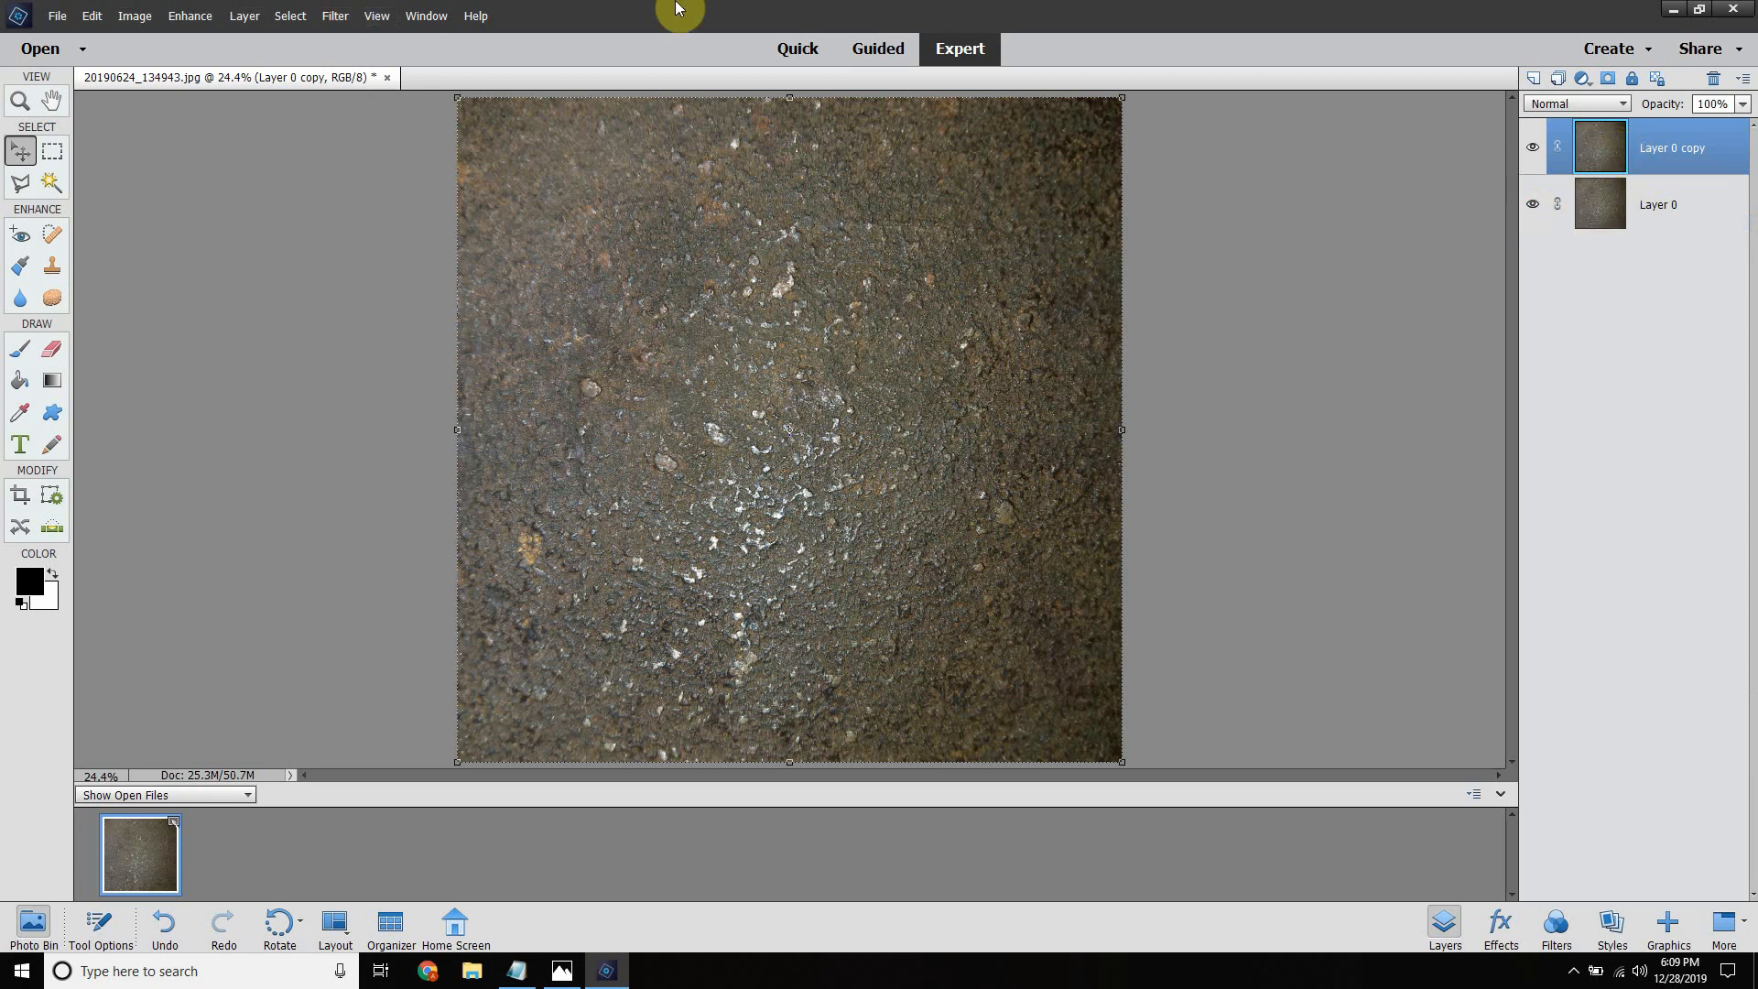
{"action": "left_click", "coordinate": [374, 15]}
{"action": "mouse_move", "coordinate": [341, 20]}
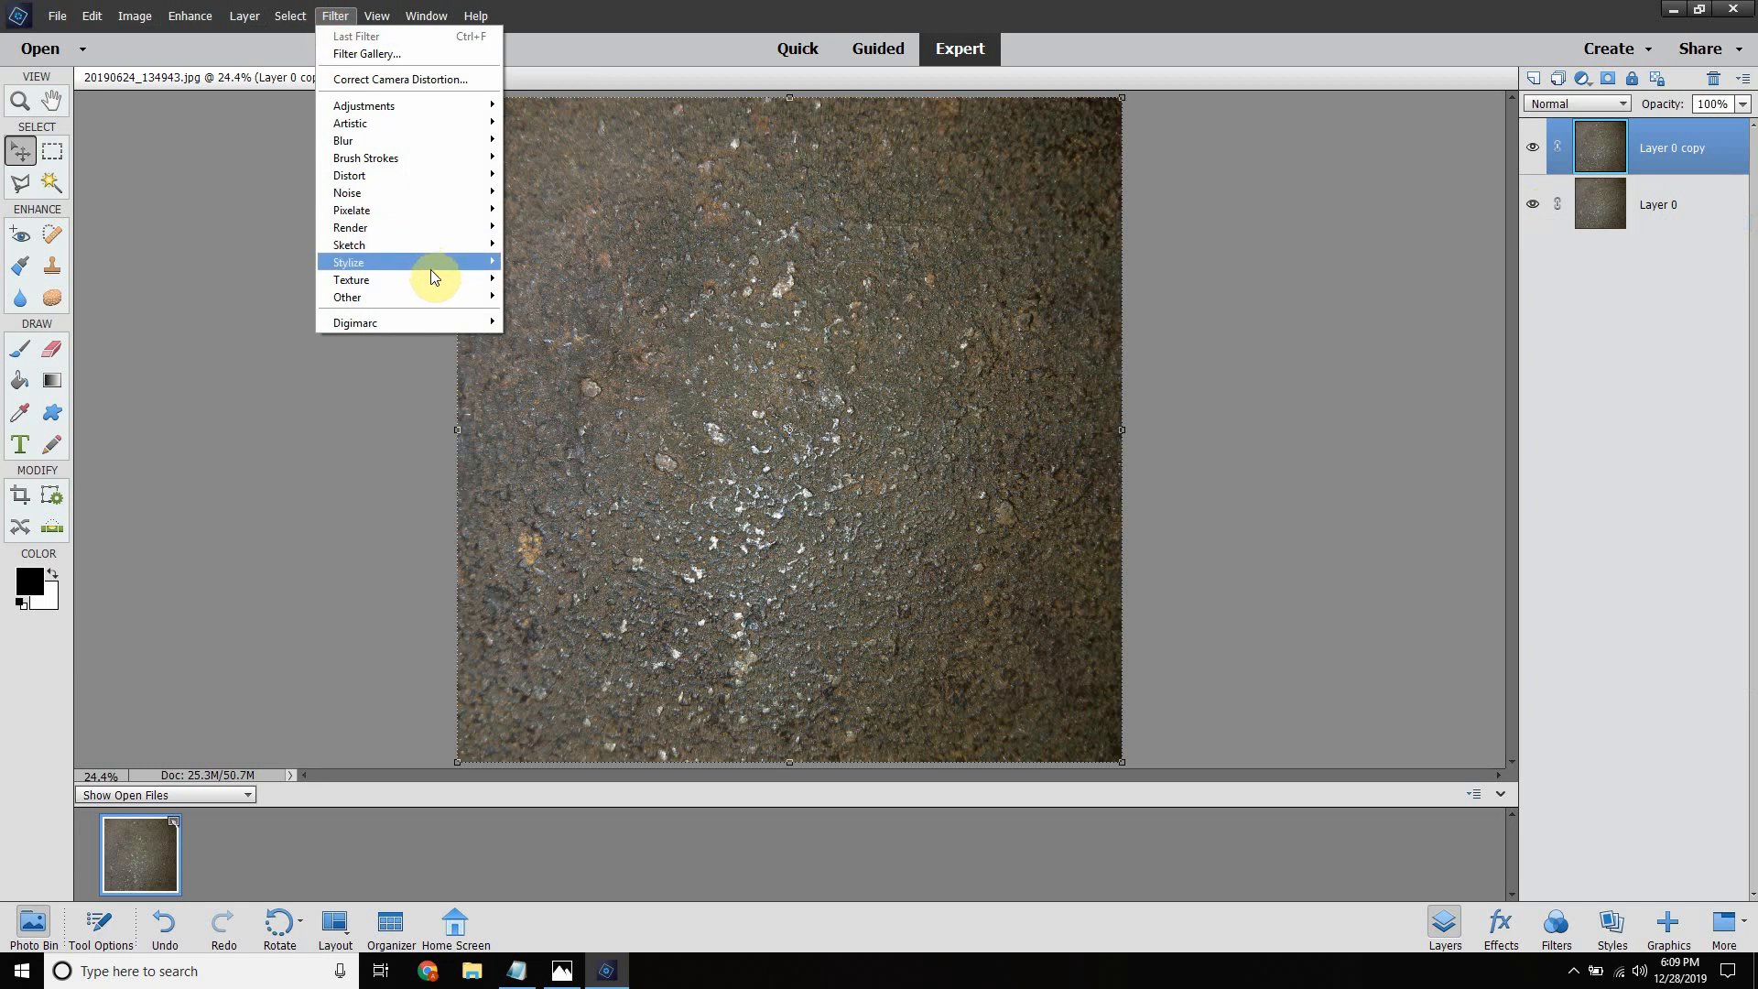
{"action": "mouse_move", "coordinate": [432, 300]}
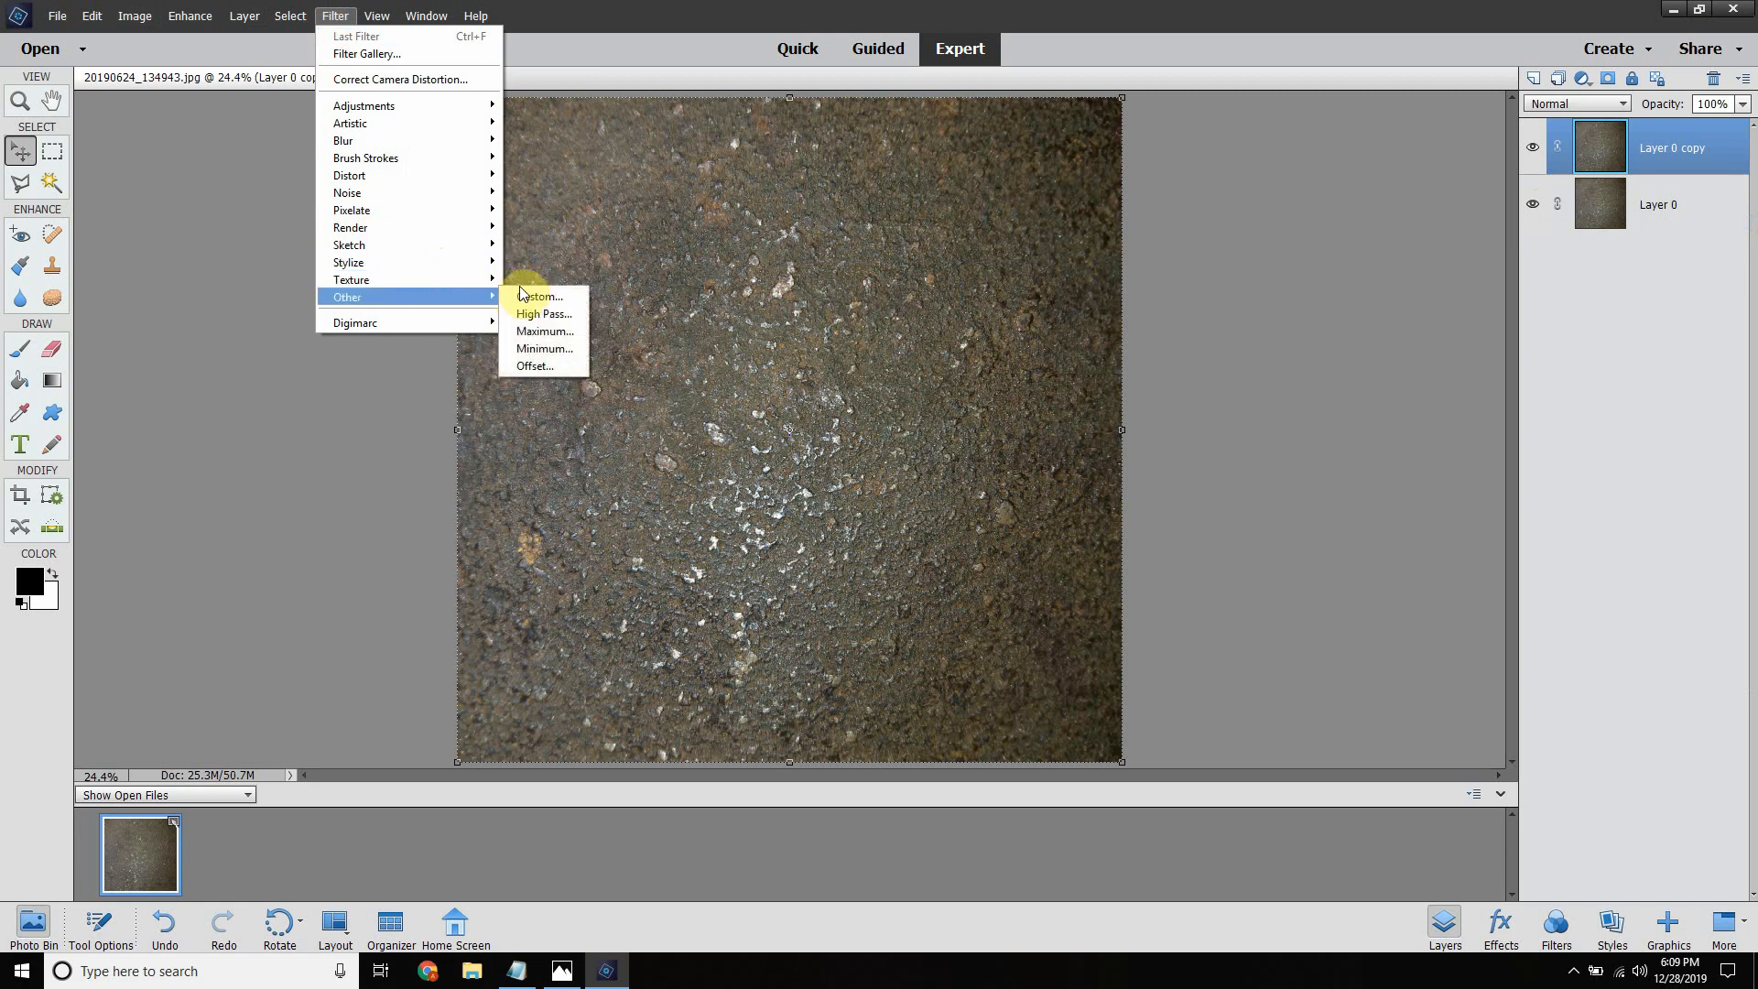
{"action": "left_click", "coordinate": [547, 366]}
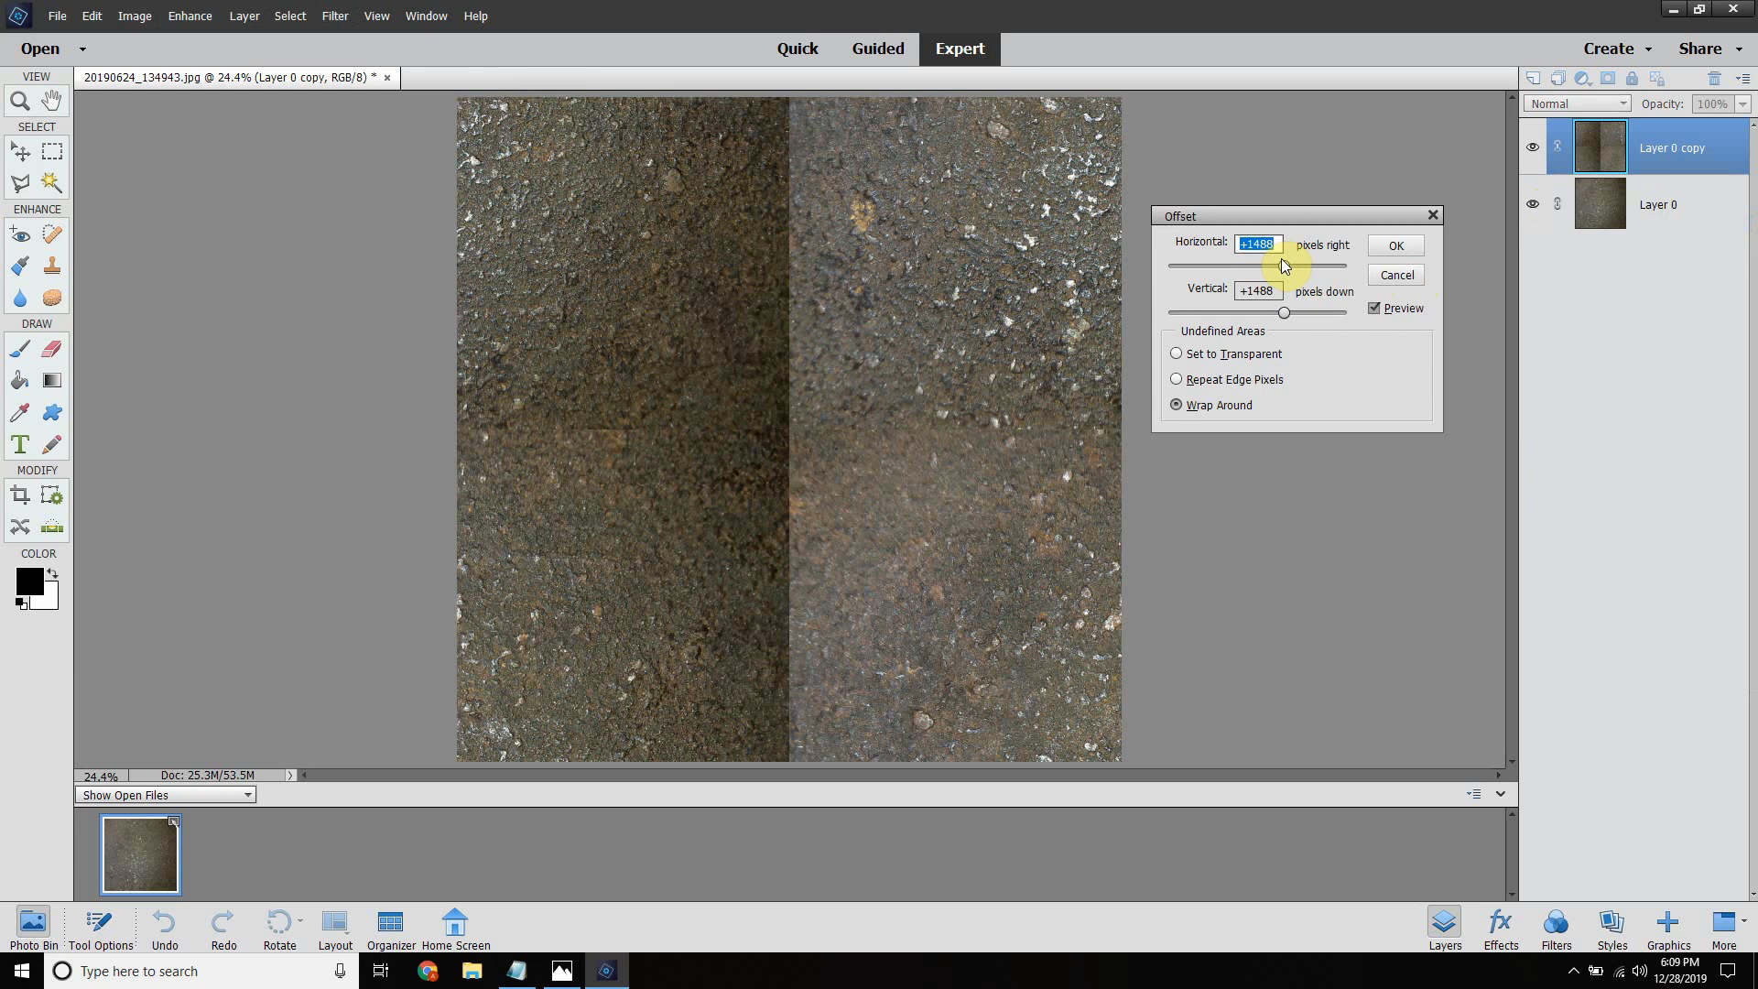
{"action": "left_click", "coordinate": [1382, 276]}
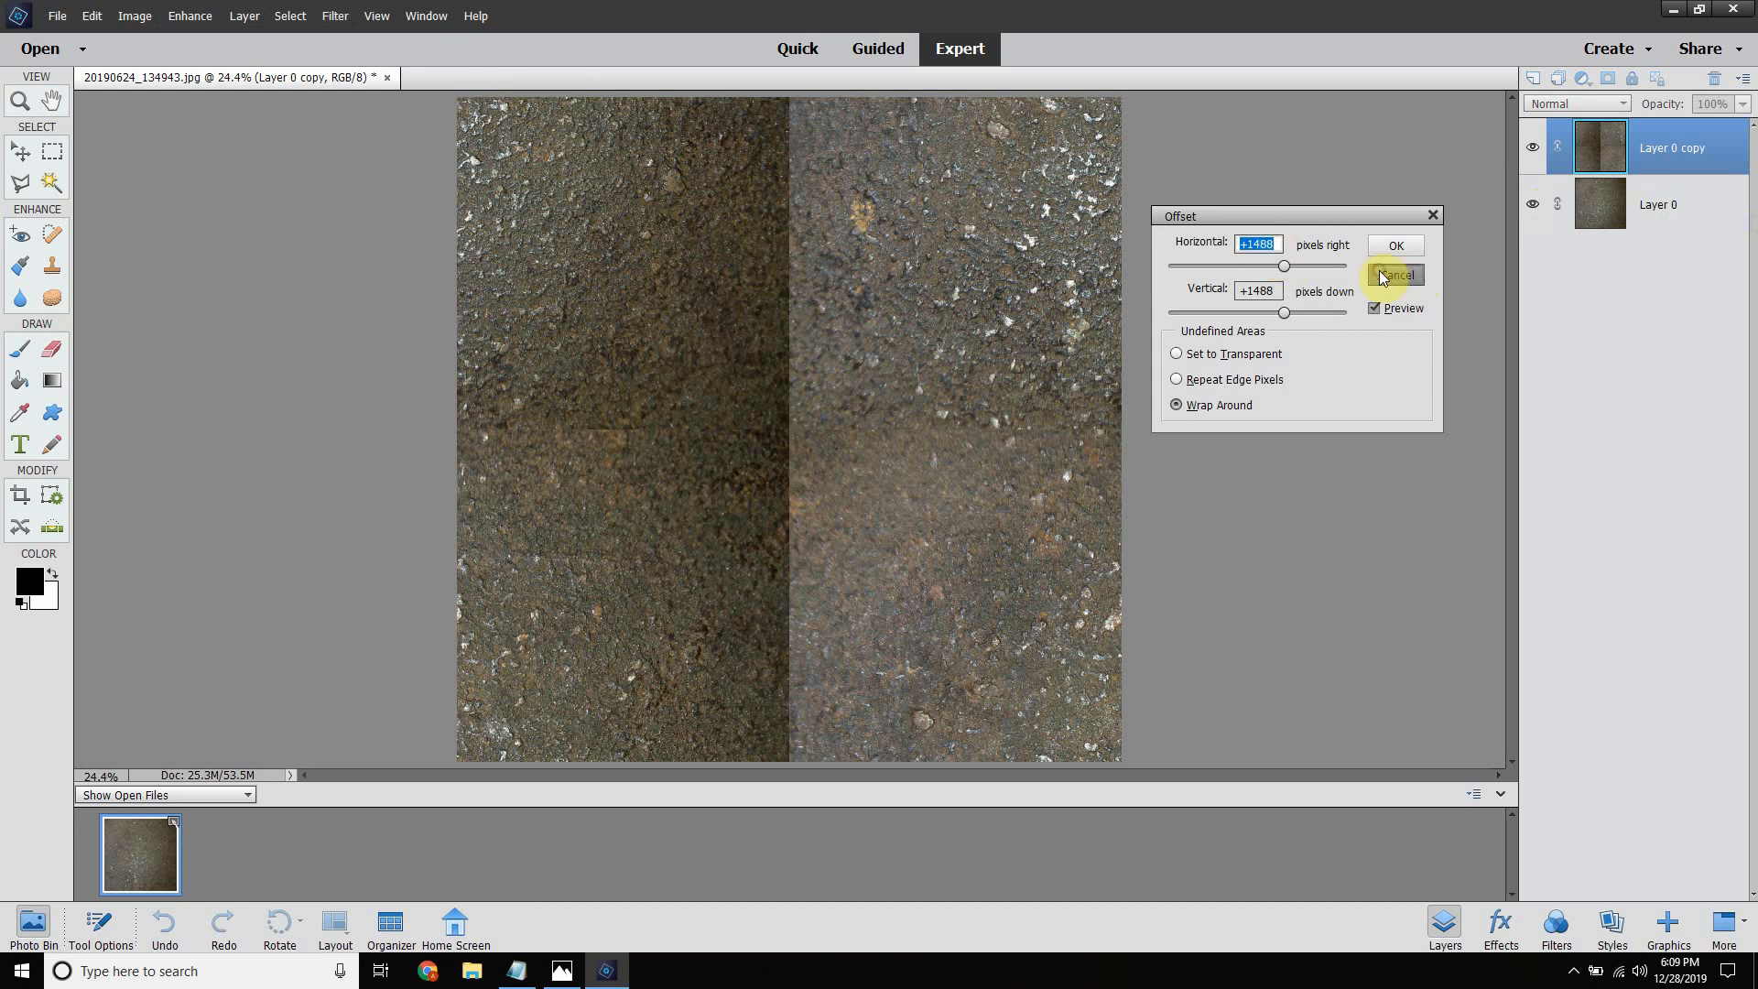
Step: Open the Canvas Size settings and switch the dimension units from inches to pixels
{"action": "left_click", "coordinate": [59, 17]}
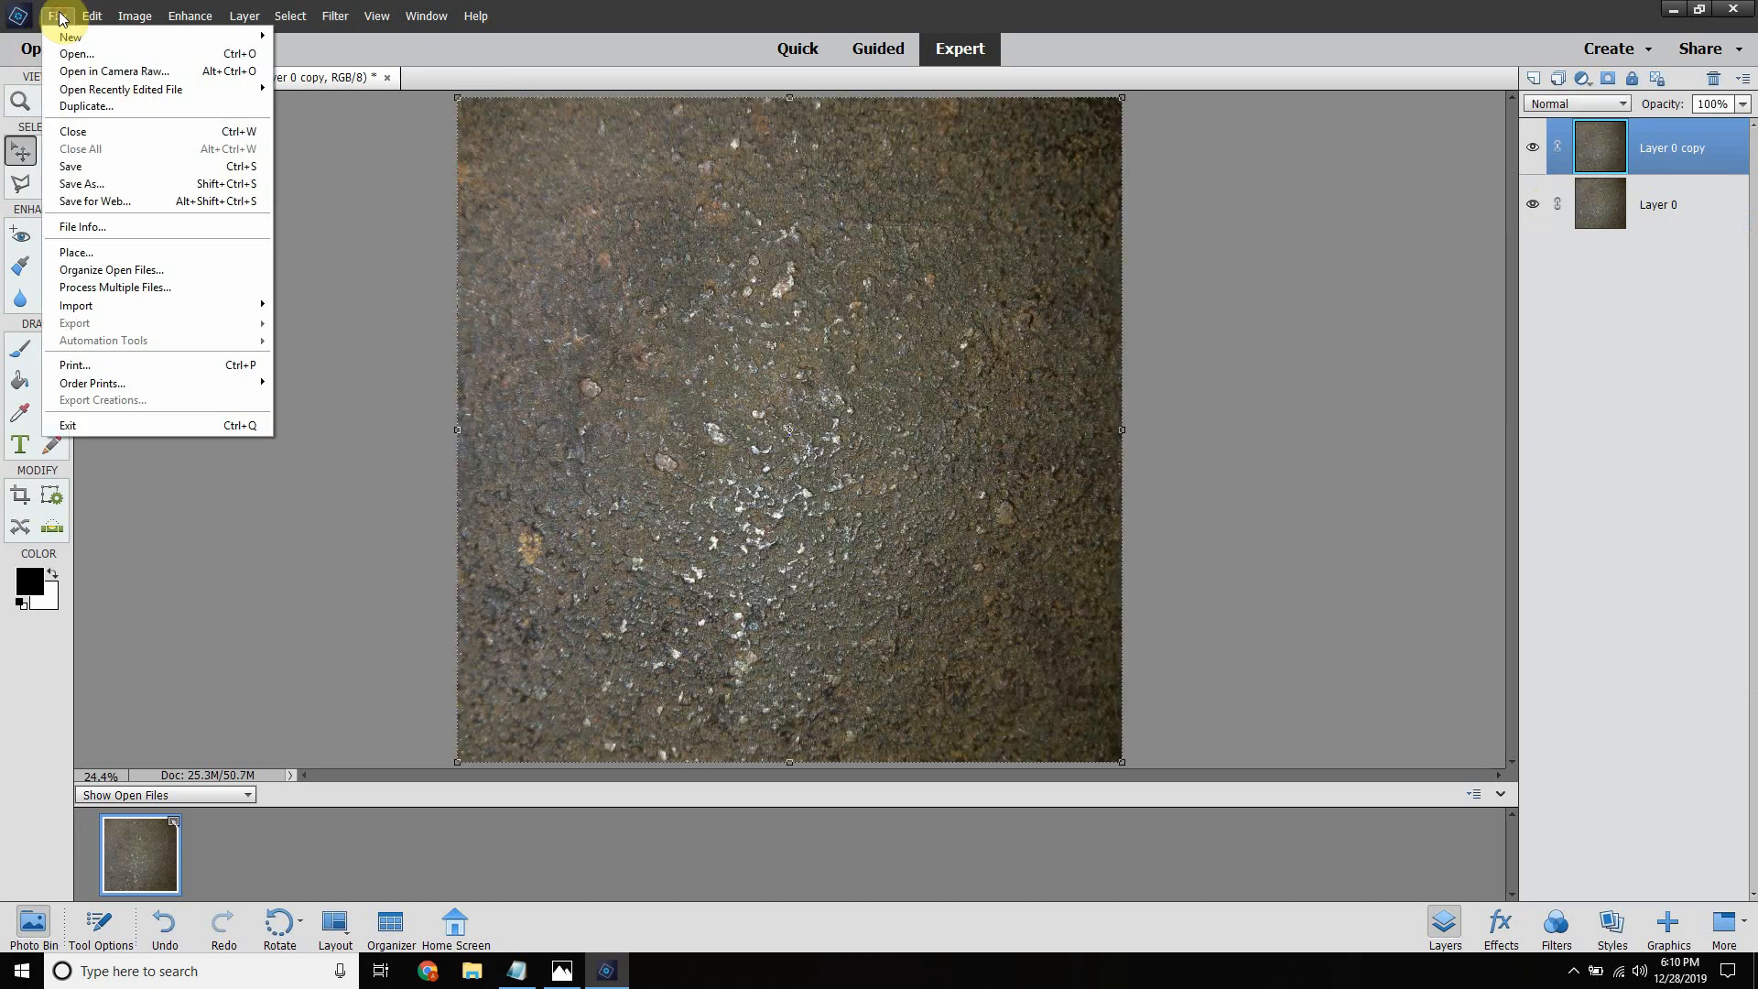
{"action": "mouse_move", "coordinate": [87, 17]}
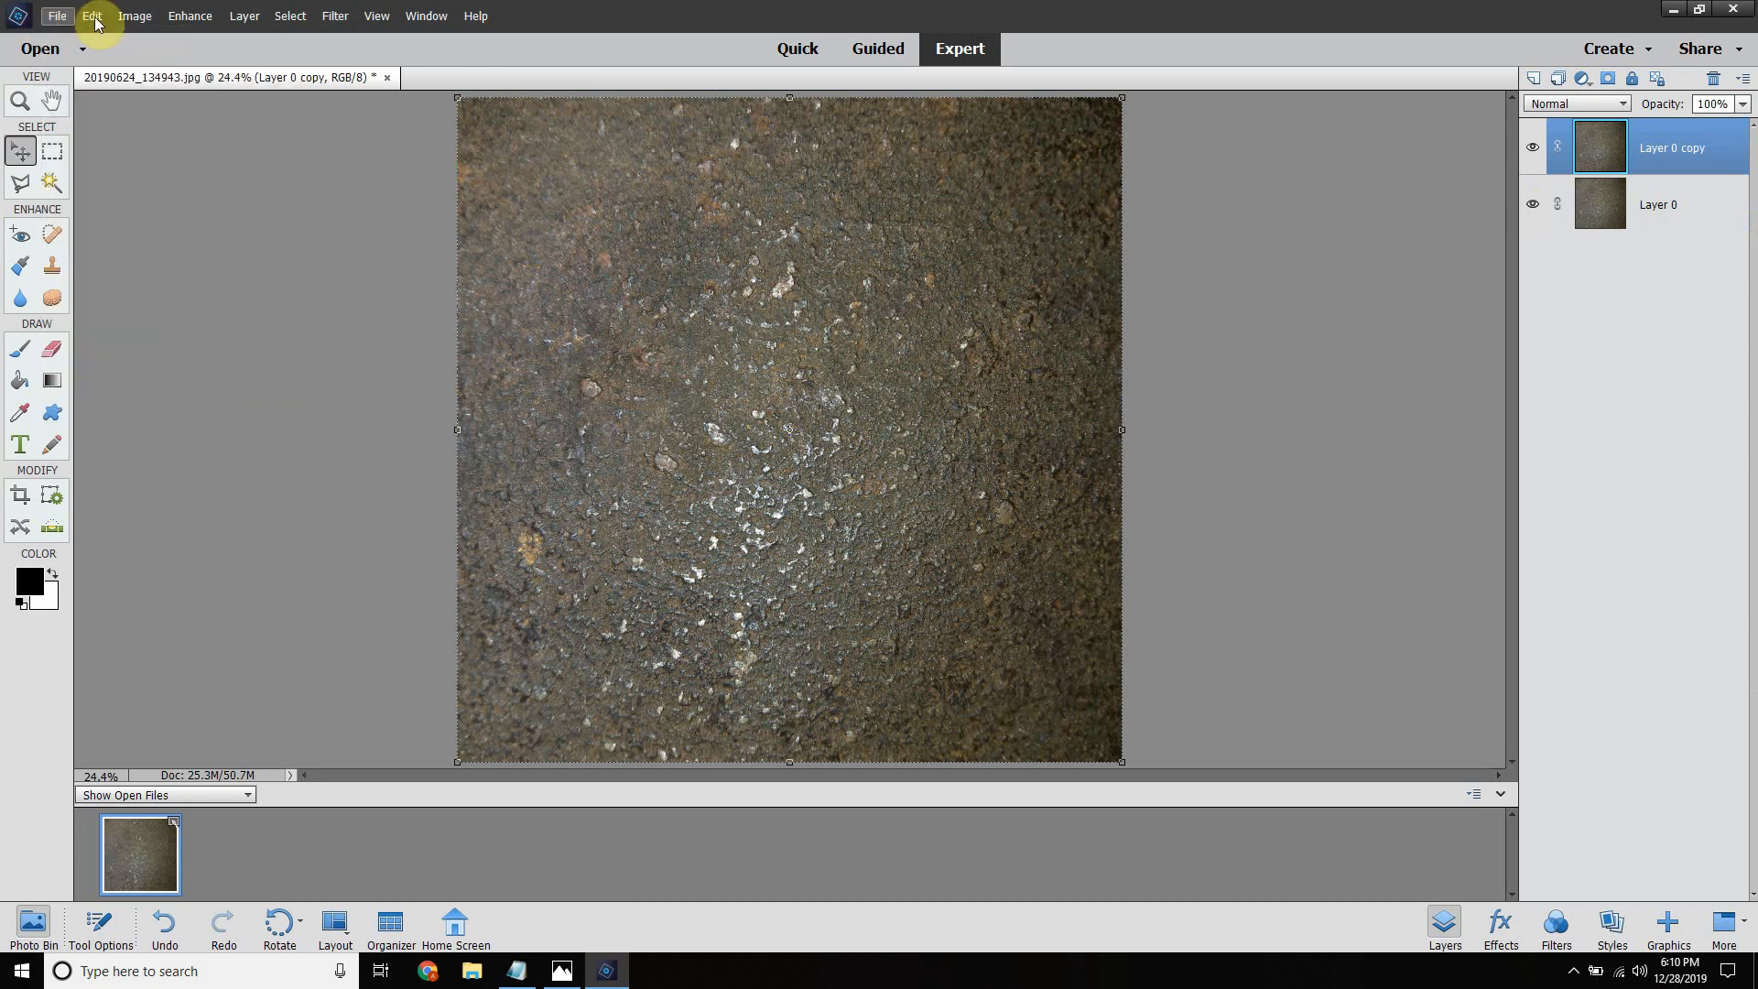
{"action": "left_click", "coordinate": [141, 11]}
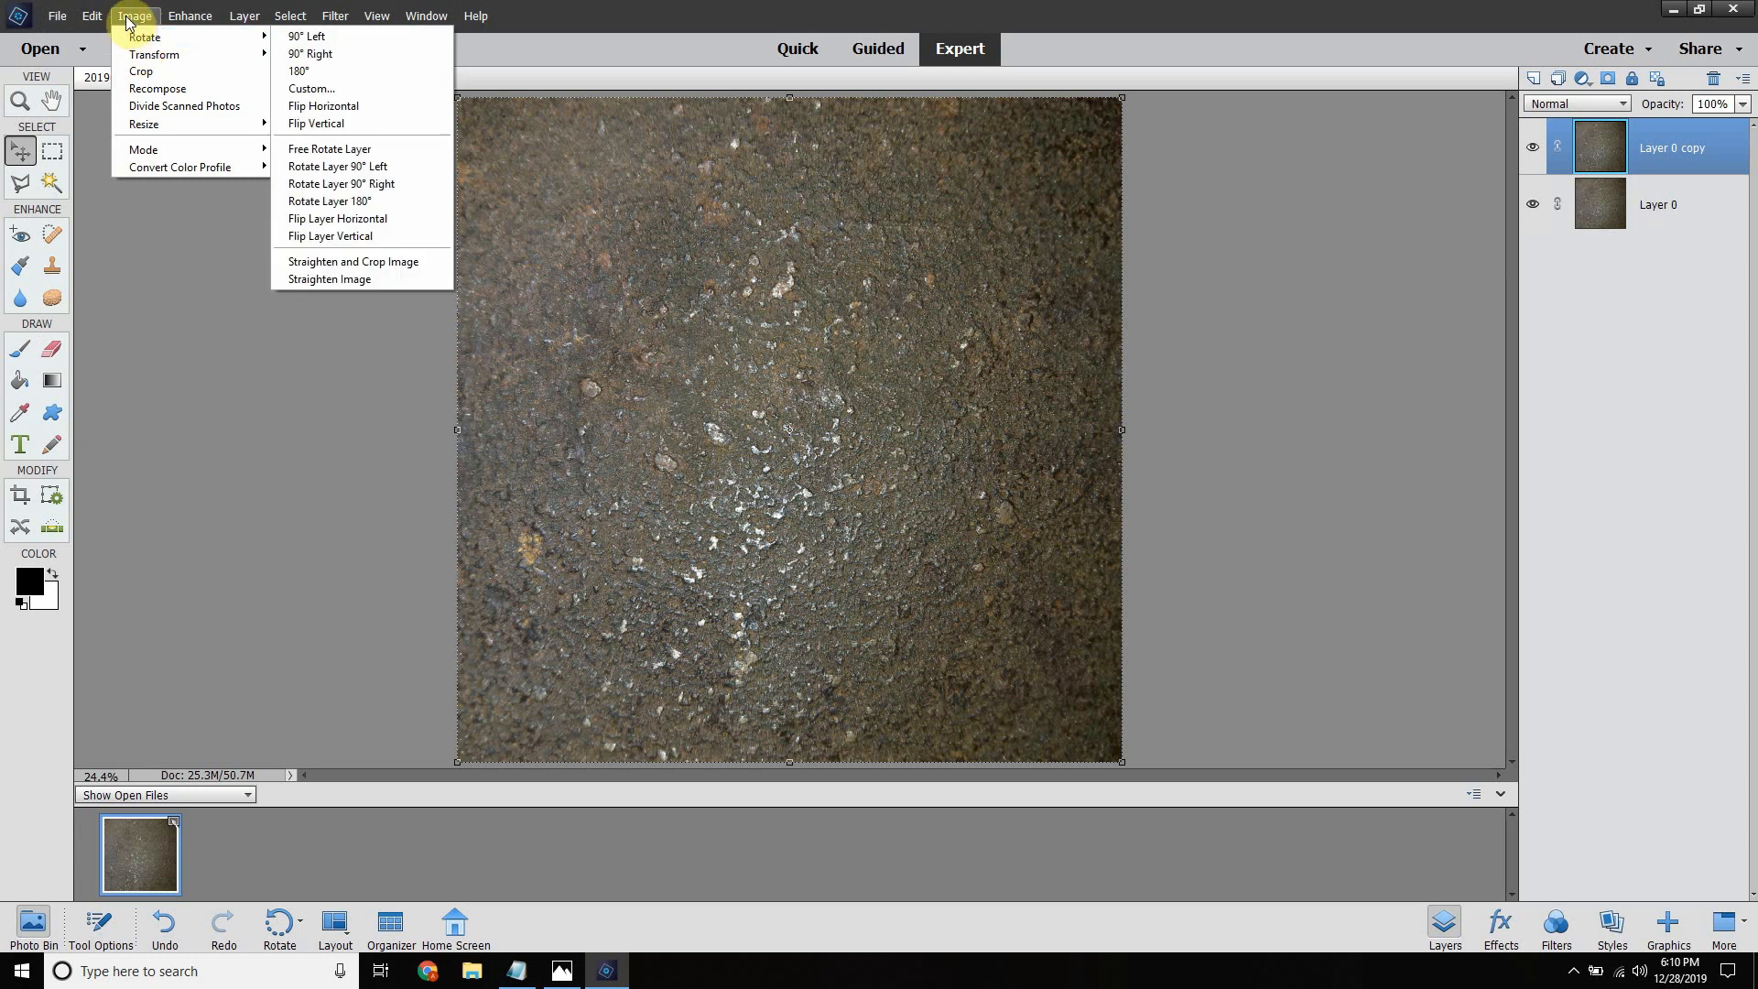
{"action": "mouse_move", "coordinate": [196, 123]}
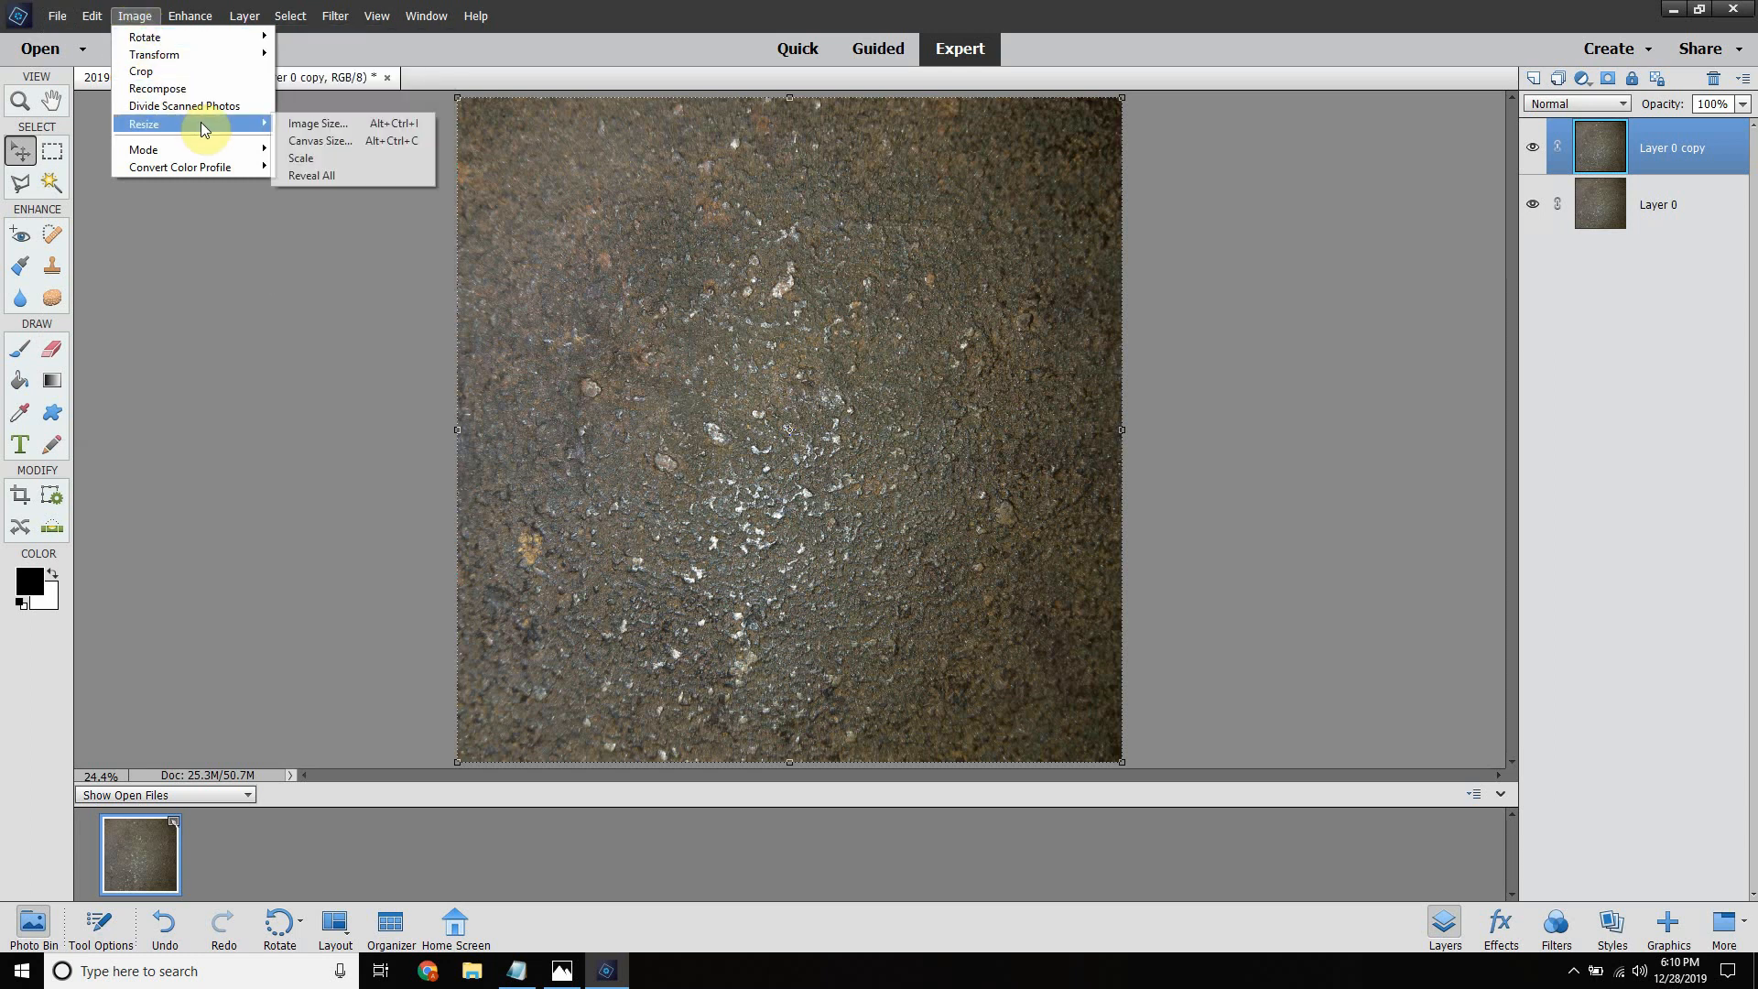
{"action": "left_click", "coordinate": [315, 140]}
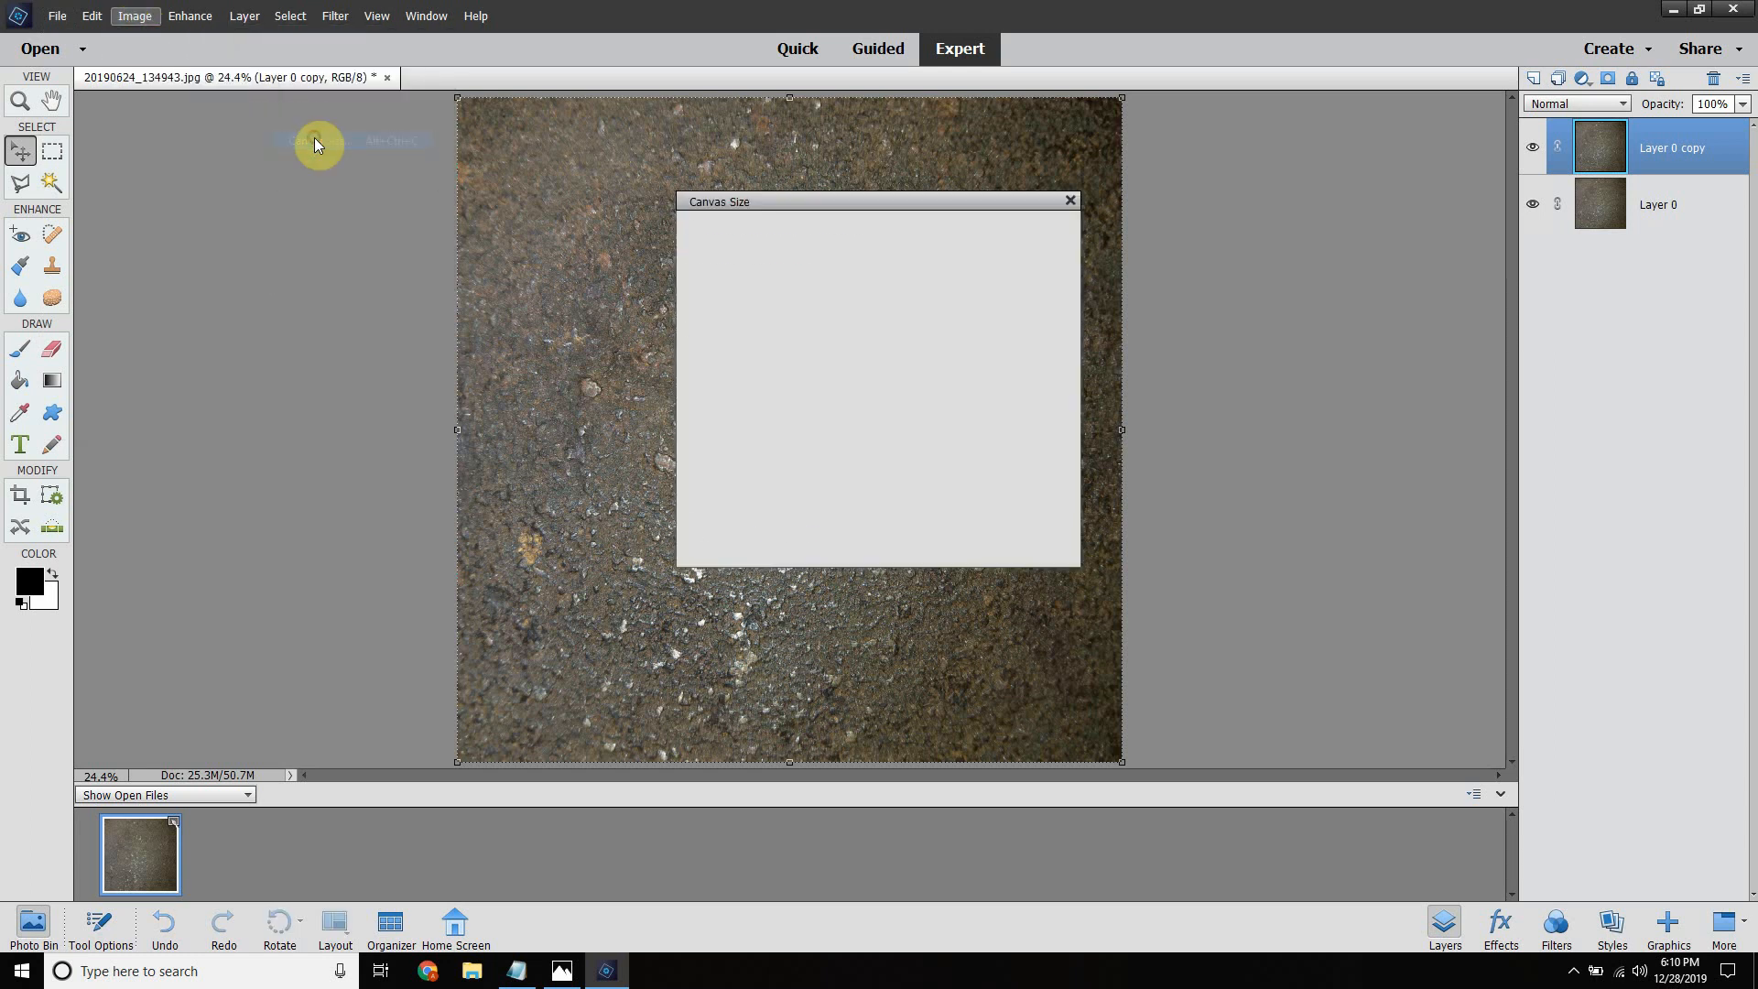
{"action": "left_click", "coordinate": [921, 358]}
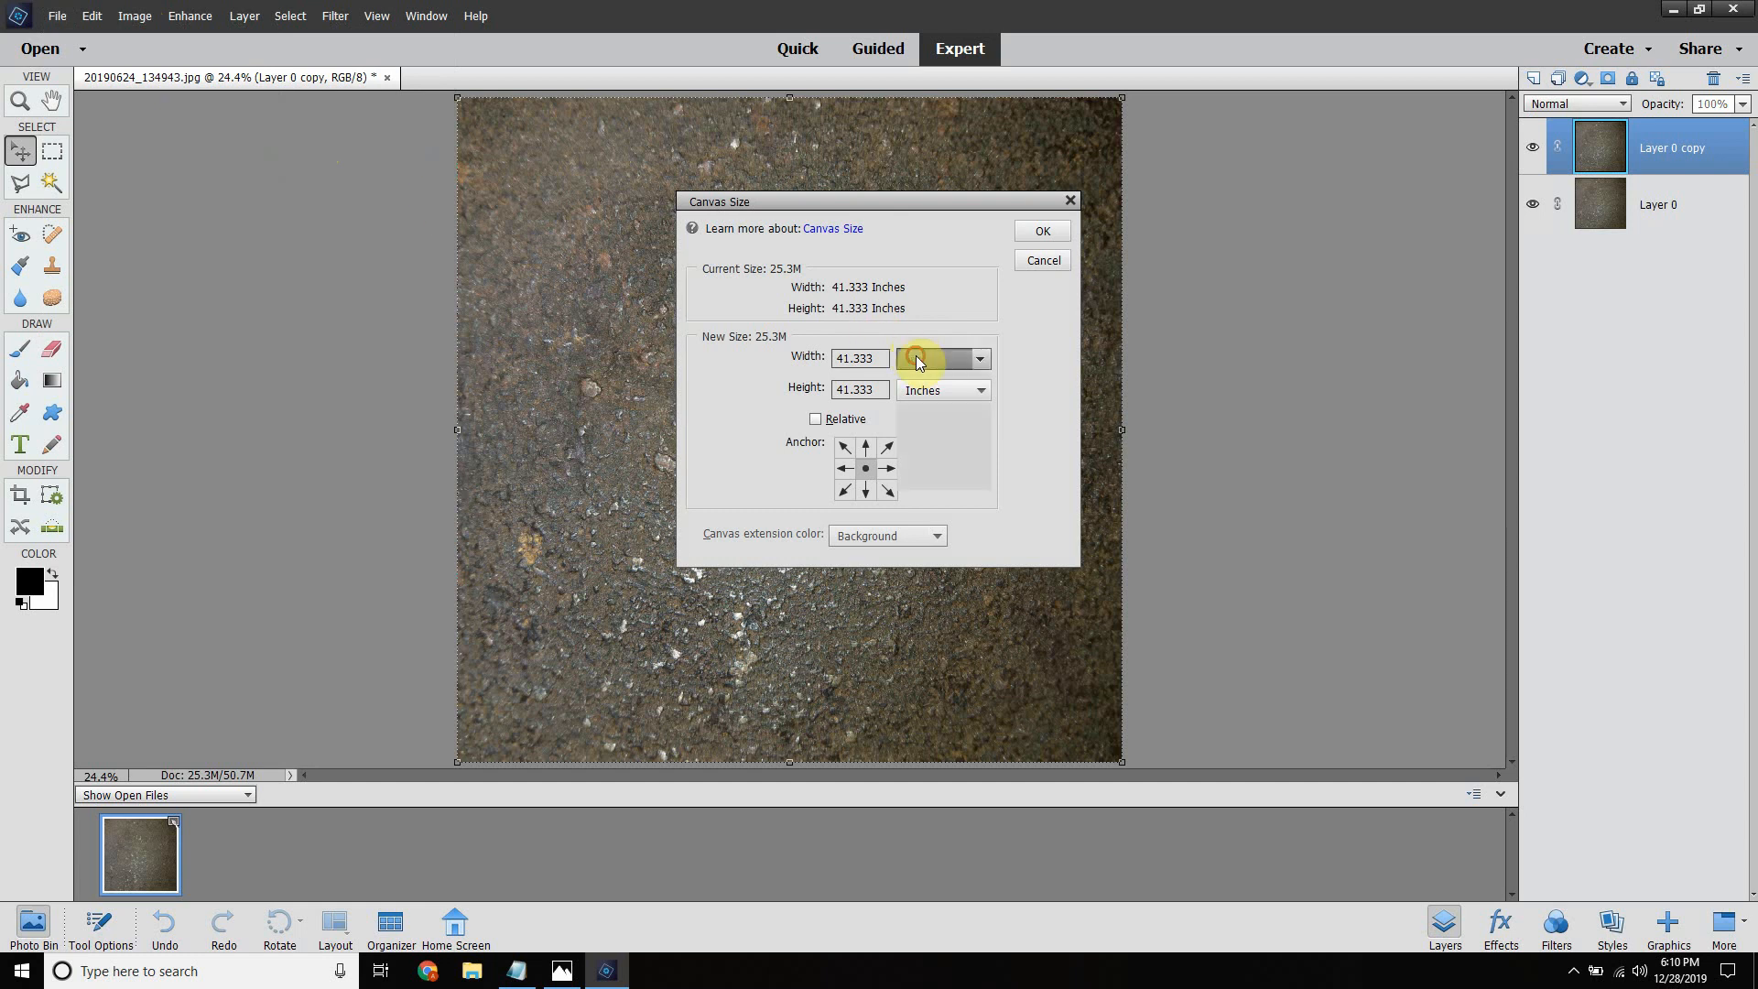
{"action": "left_click", "coordinate": [940, 396]}
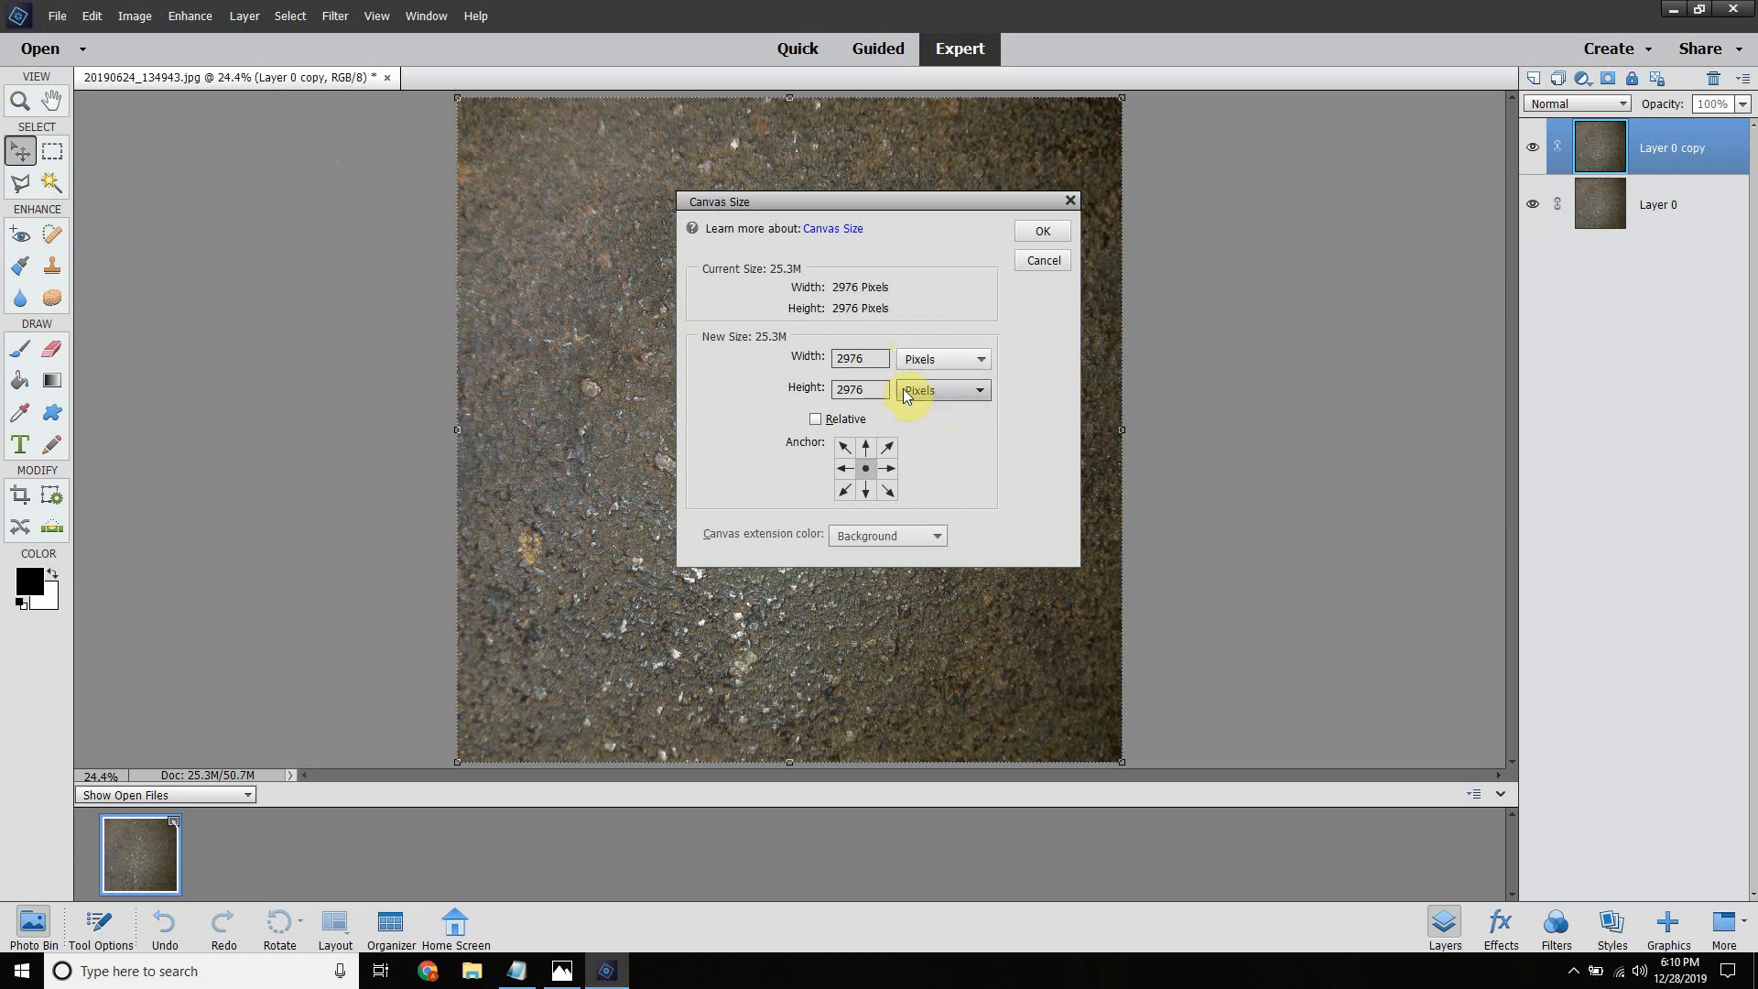
Step: Copy the canvas width value in pixels and leave Canvas Size without resizing the image
{"action": "left_click", "coordinate": [866, 358]}
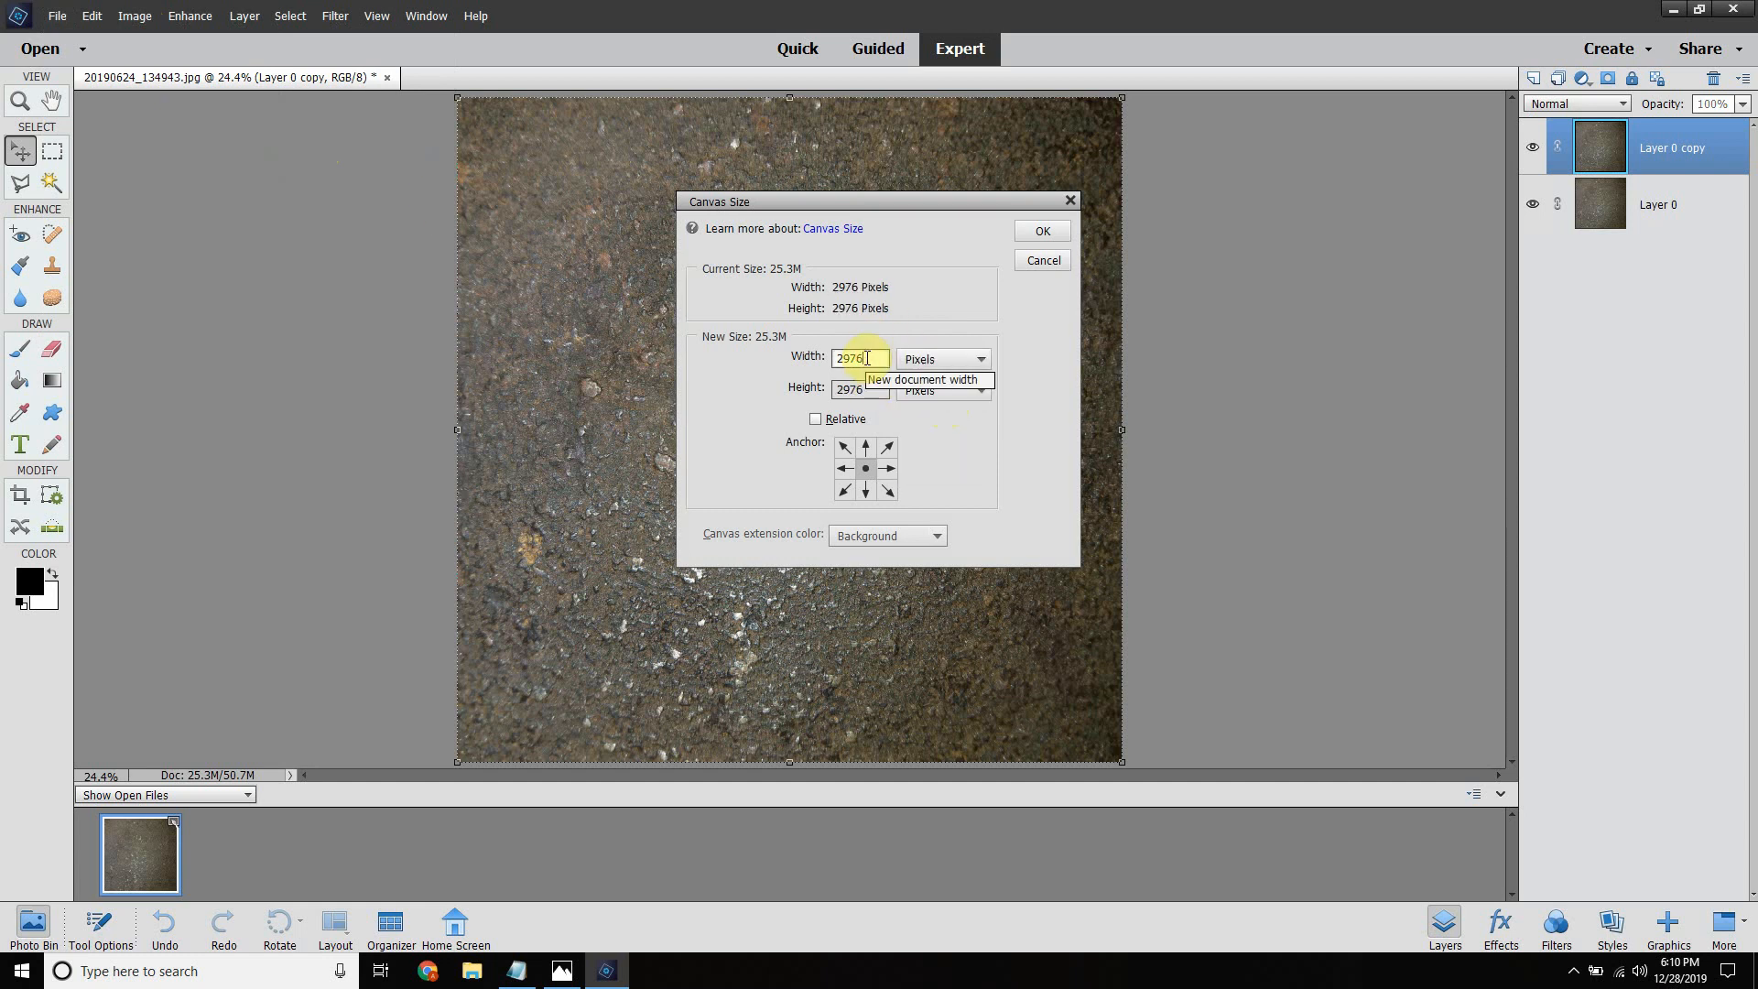
{"action": "double_click", "coordinate": [866, 358]}
{"action": "right_click", "coordinate": [858, 359]}
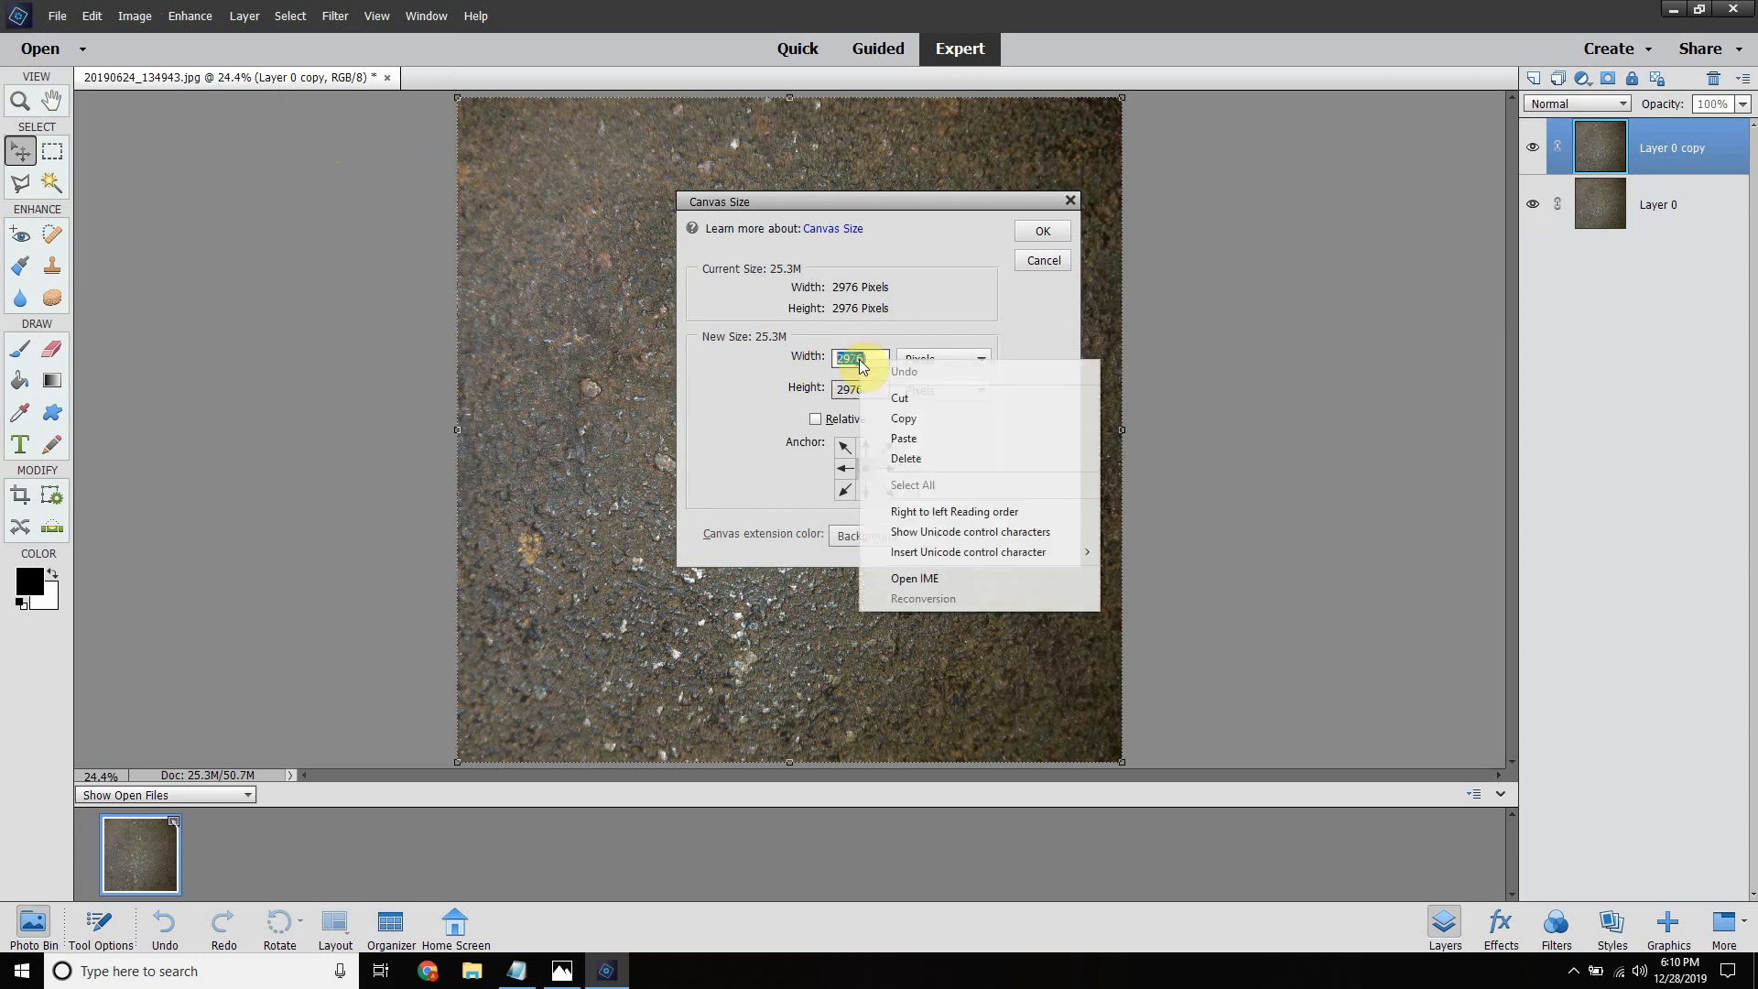
{"action": "left_click", "coordinate": [904, 419]}
{"action": "left_click", "coordinate": [1040, 264]}
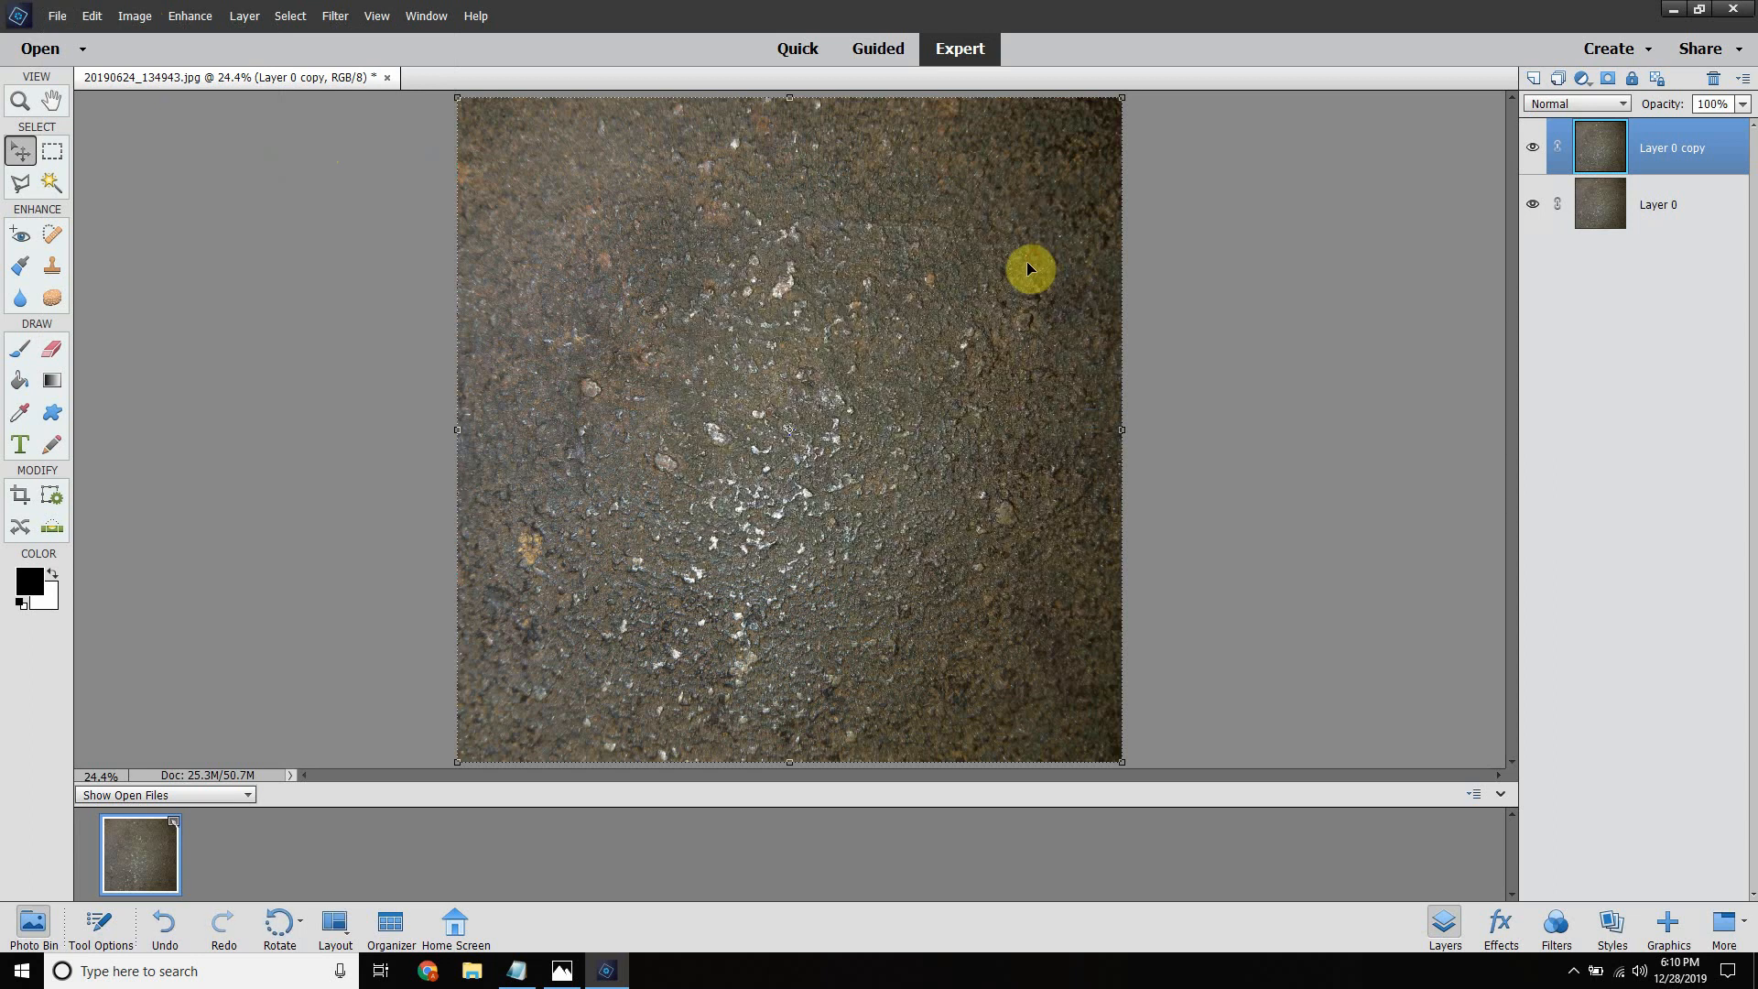
Step: Search Windows for a calculator, open the Bing web calculator and move its window off the toolbox side of the editor
{"action": "left_click", "coordinate": [261, 979]}
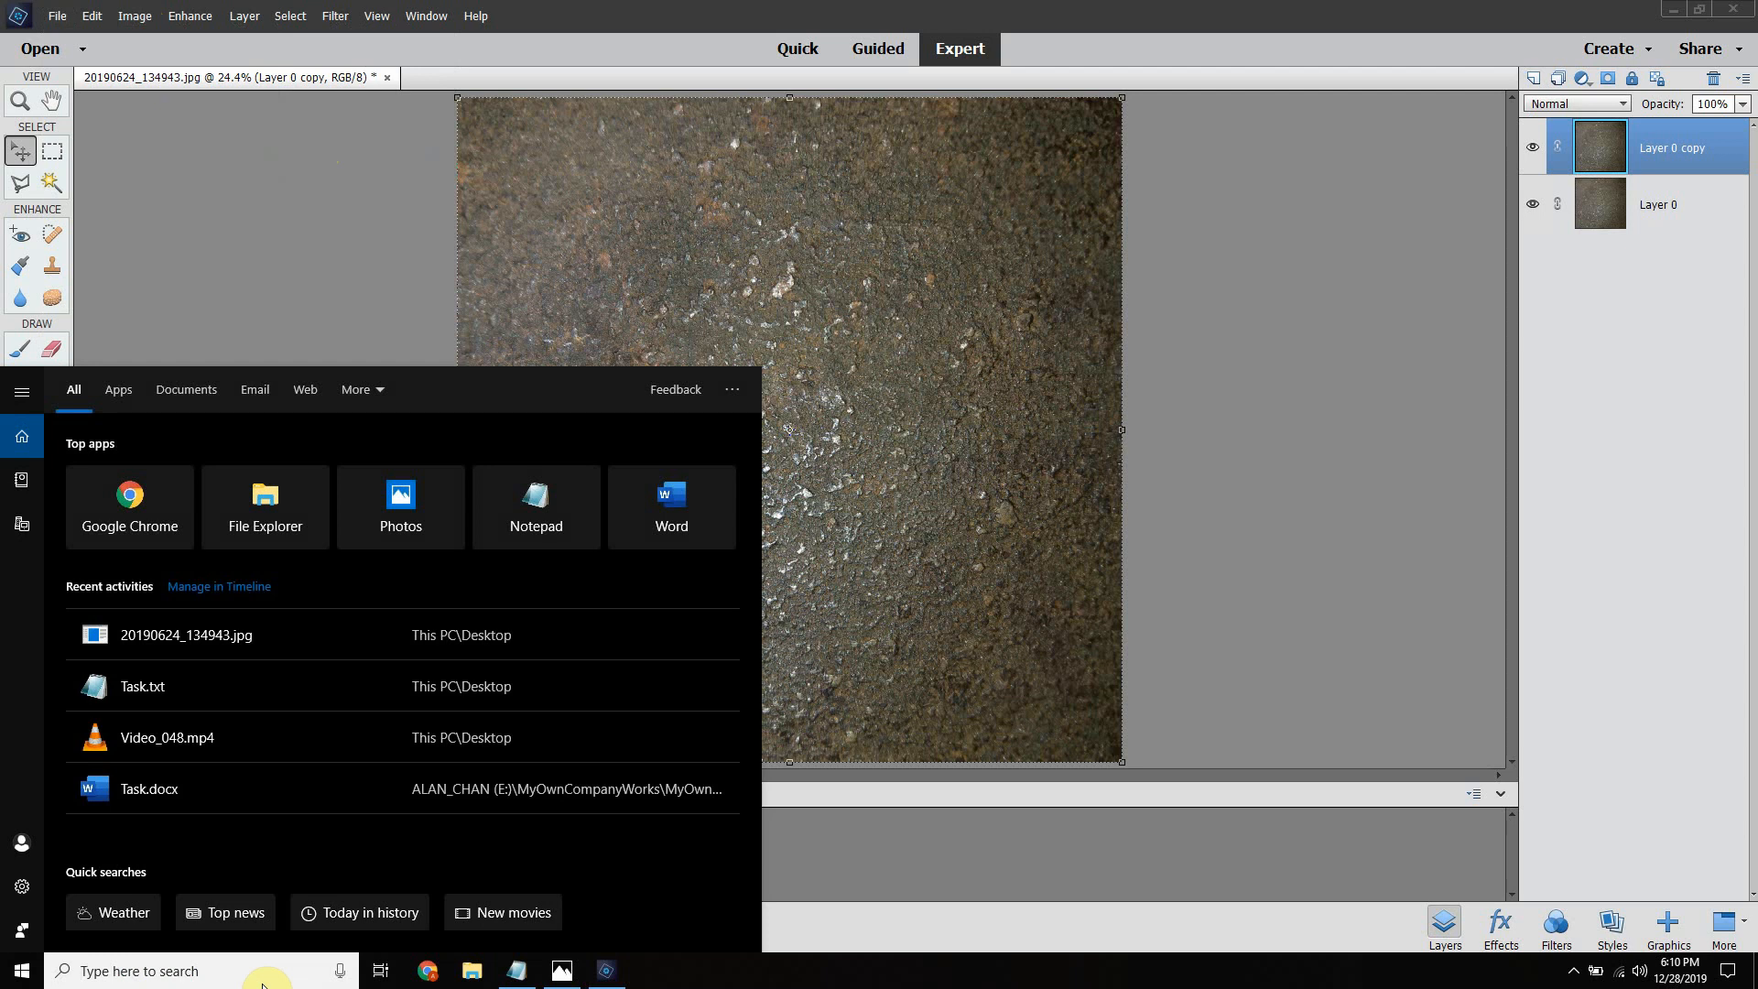
{"action": "type", "text": "ca"}
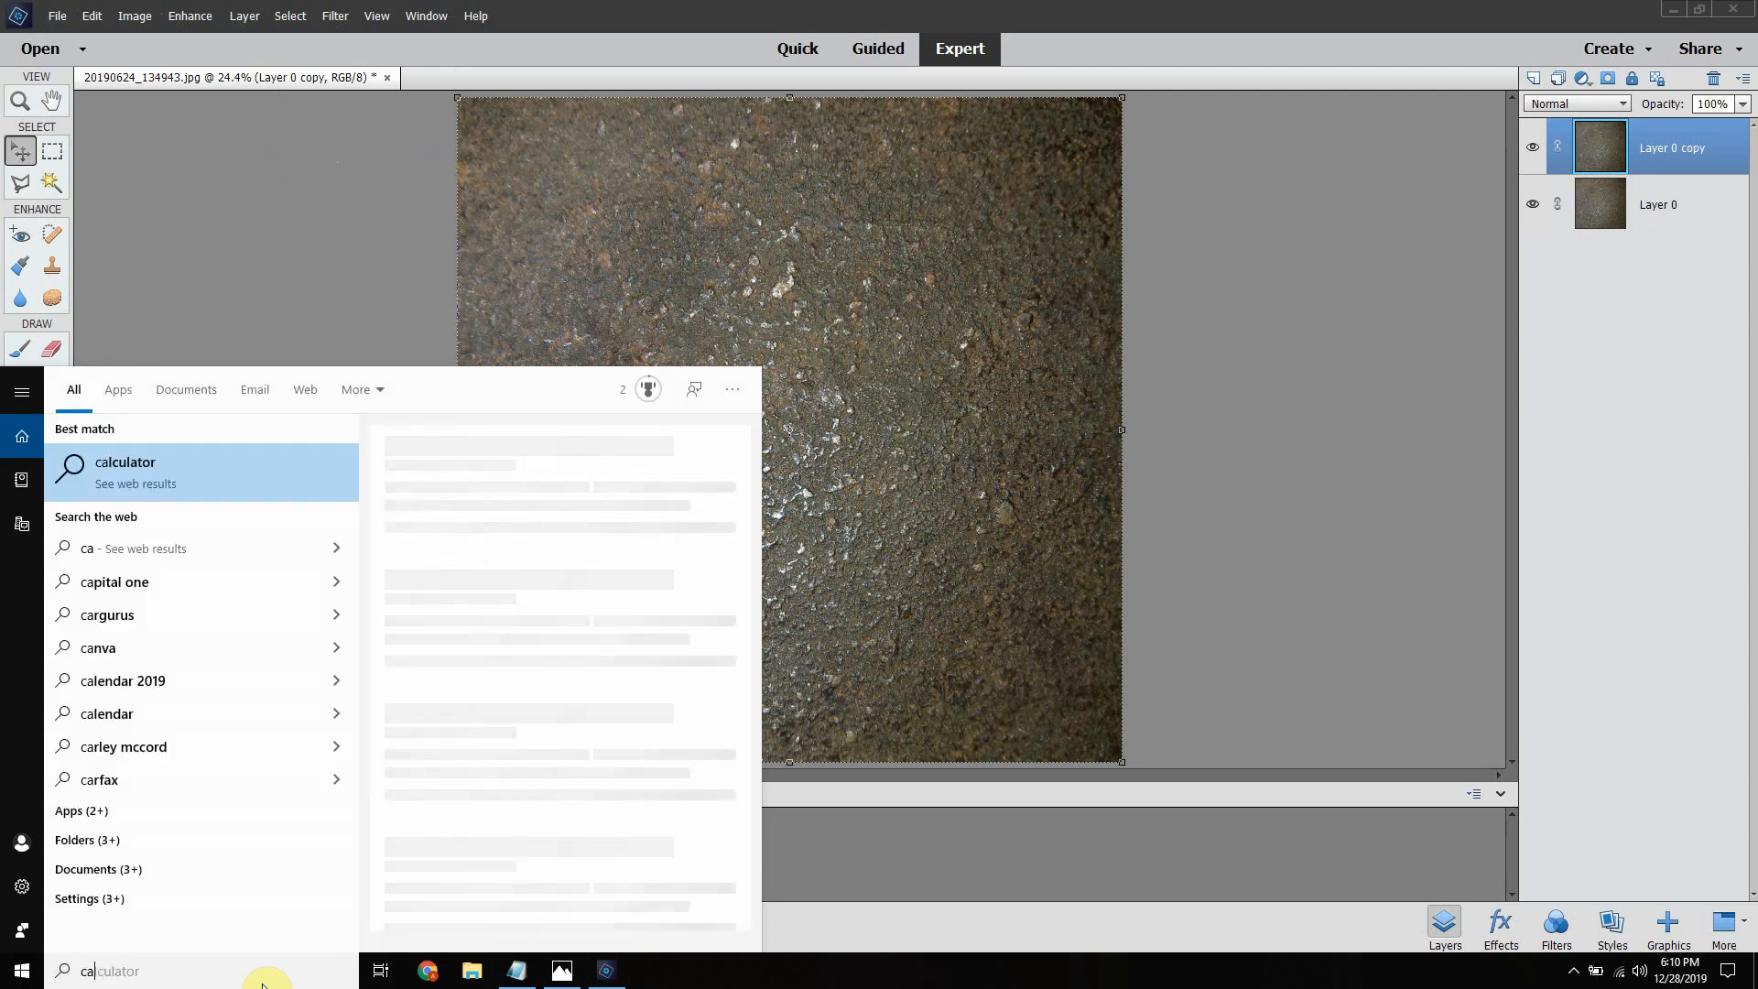
{"action": "key", "text": "Return"}
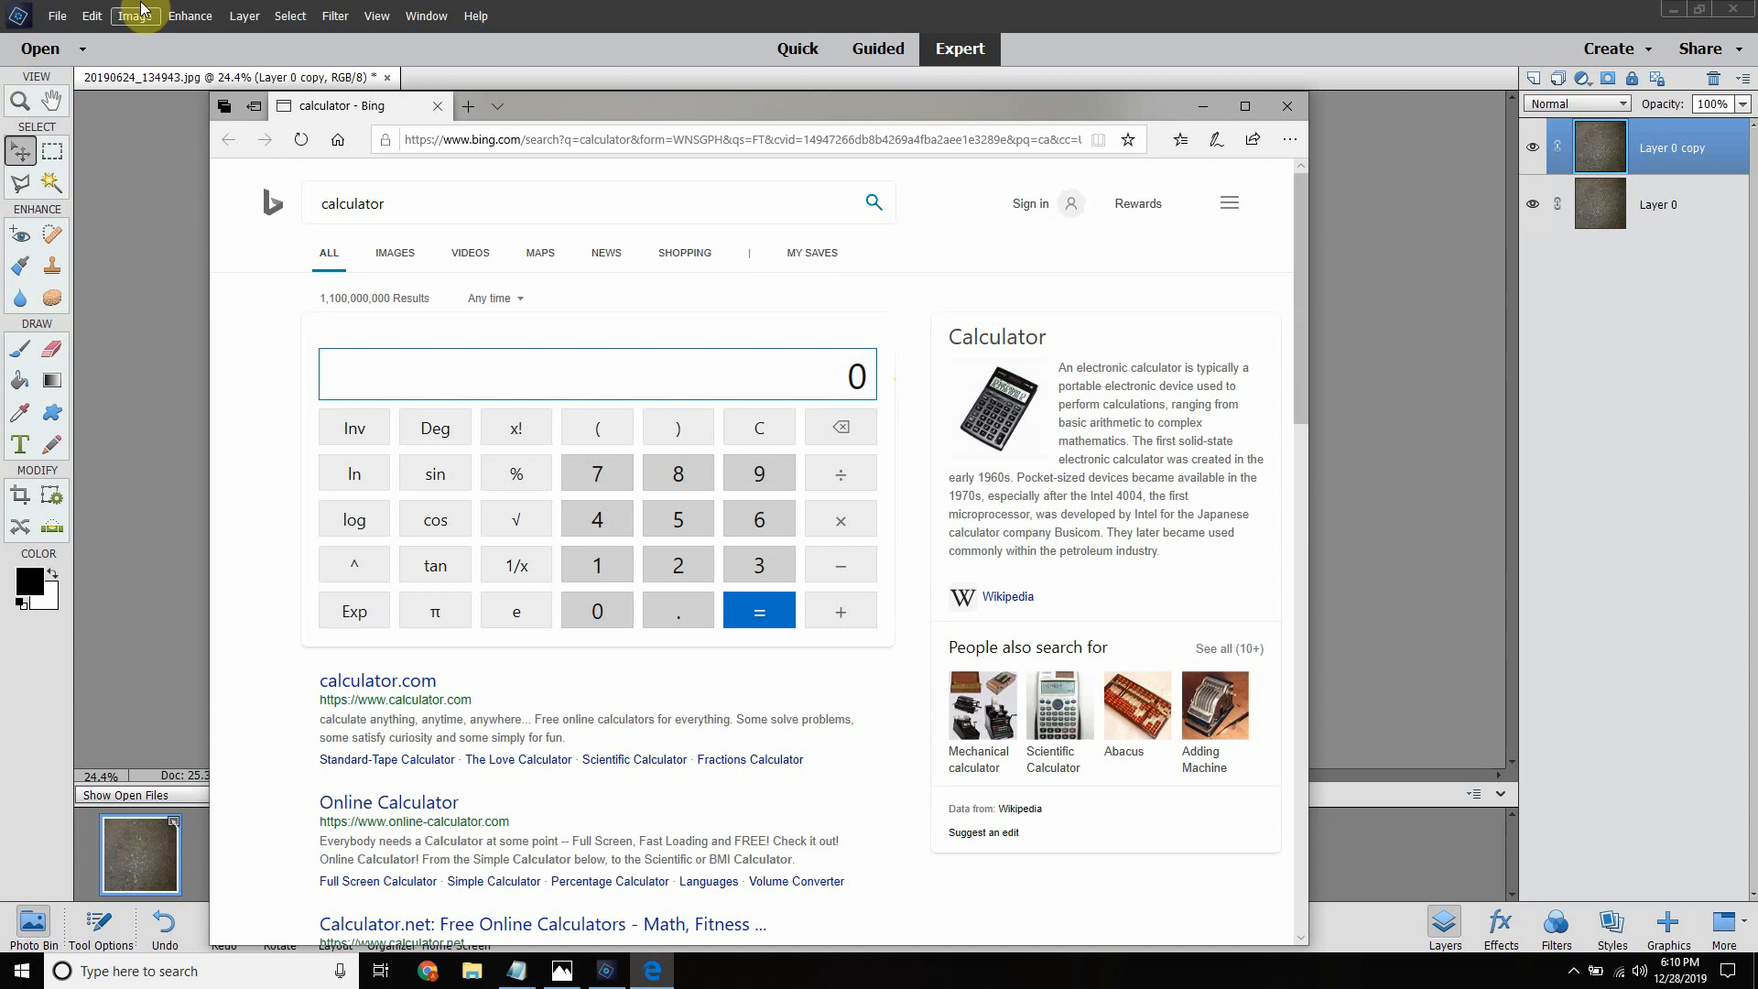
{"action": "left_click_drag", "start_coordinate": [631, 112], "coordinate": [1195, 112]}
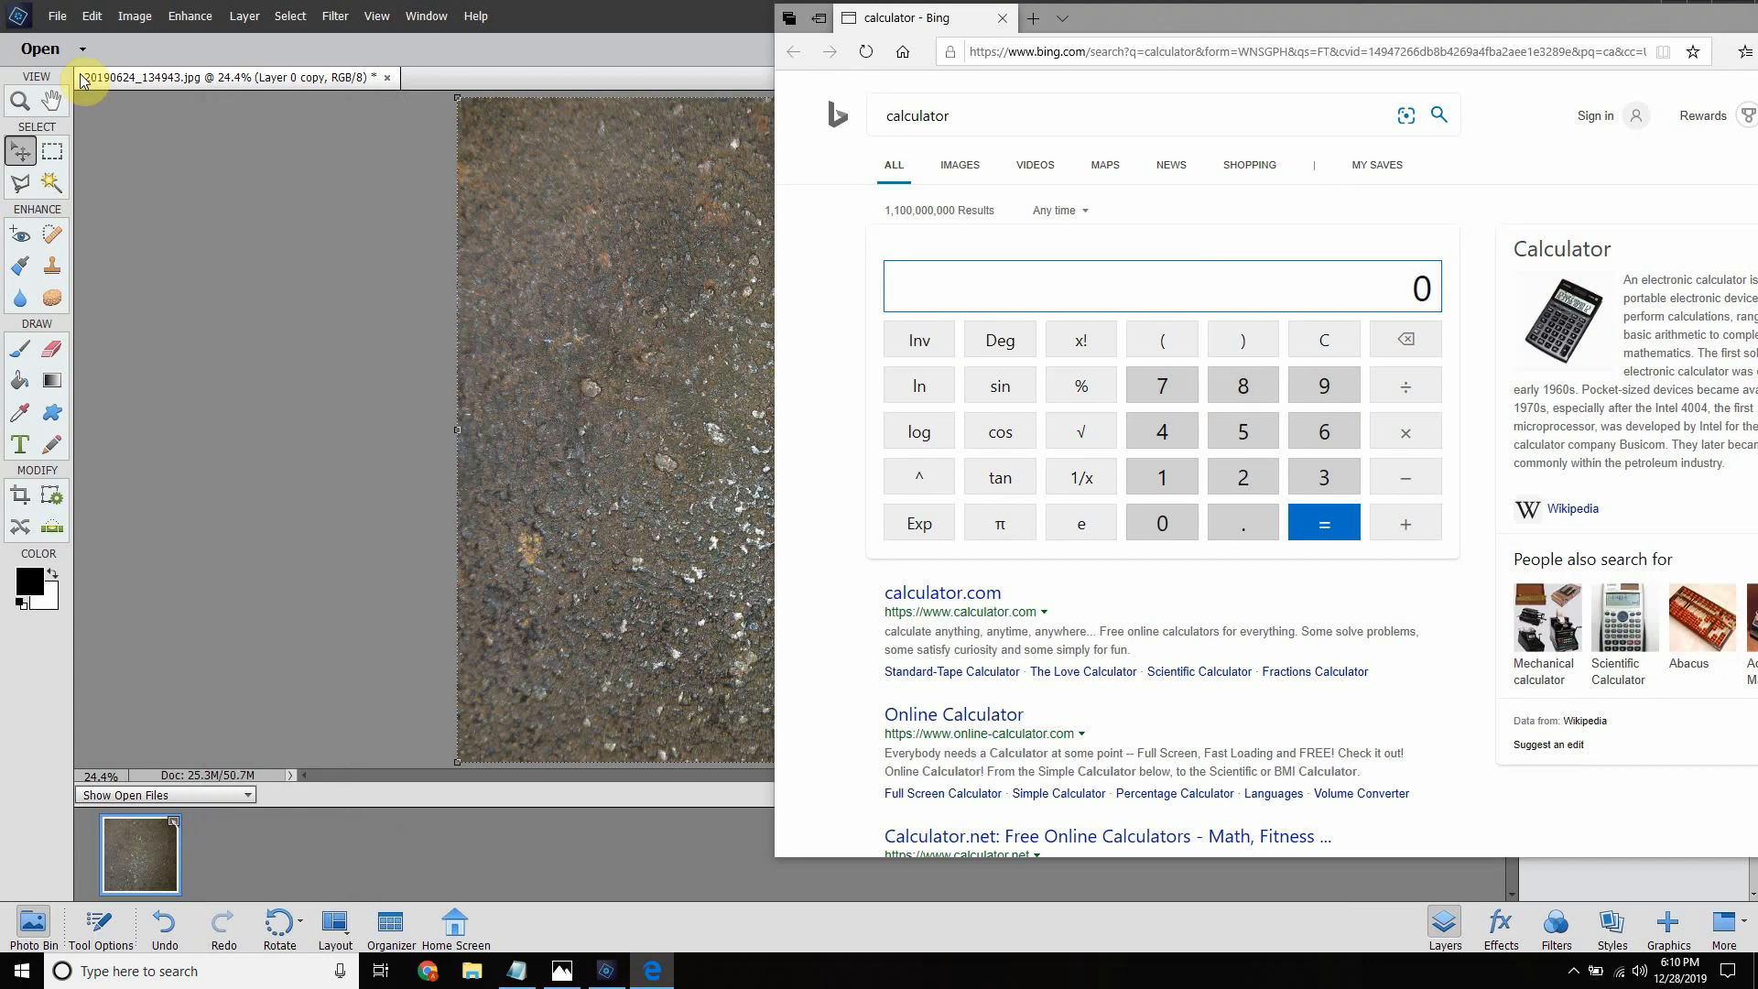
Step: Return to the photo editor and open the Image Size settings to read the pixel dimensions
{"action": "left_click", "coordinate": [135, 16]}
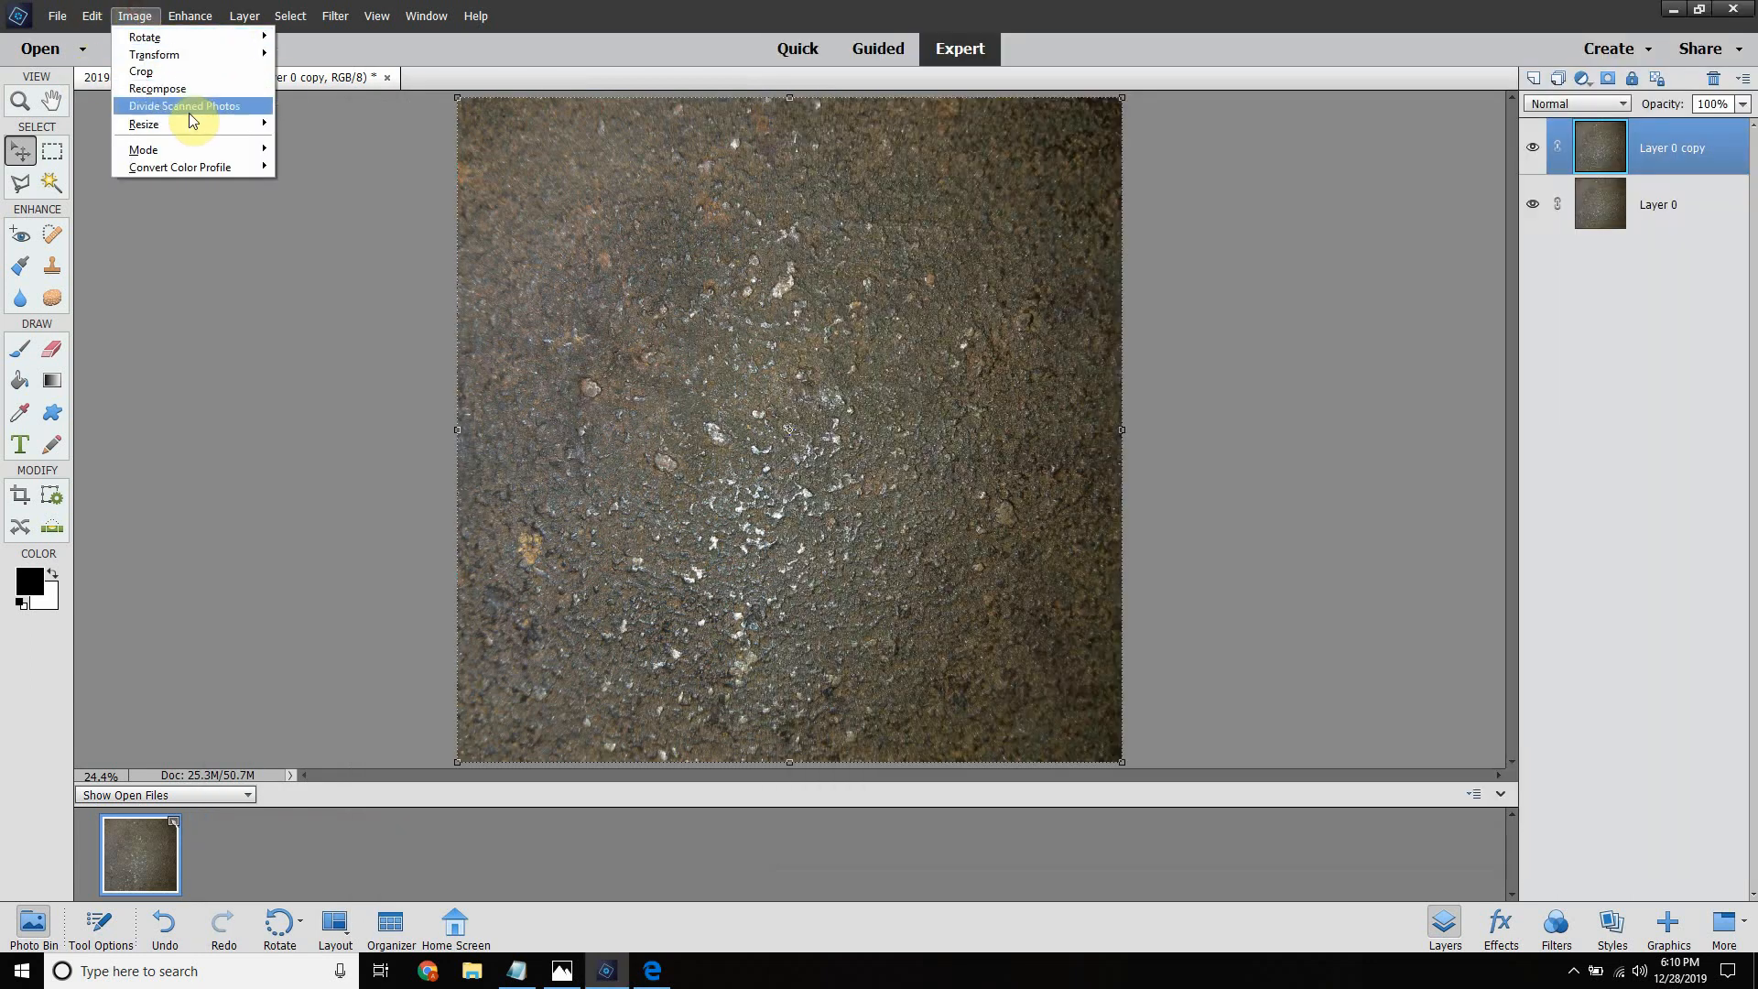
{"action": "mouse_move", "coordinate": [223, 123]}
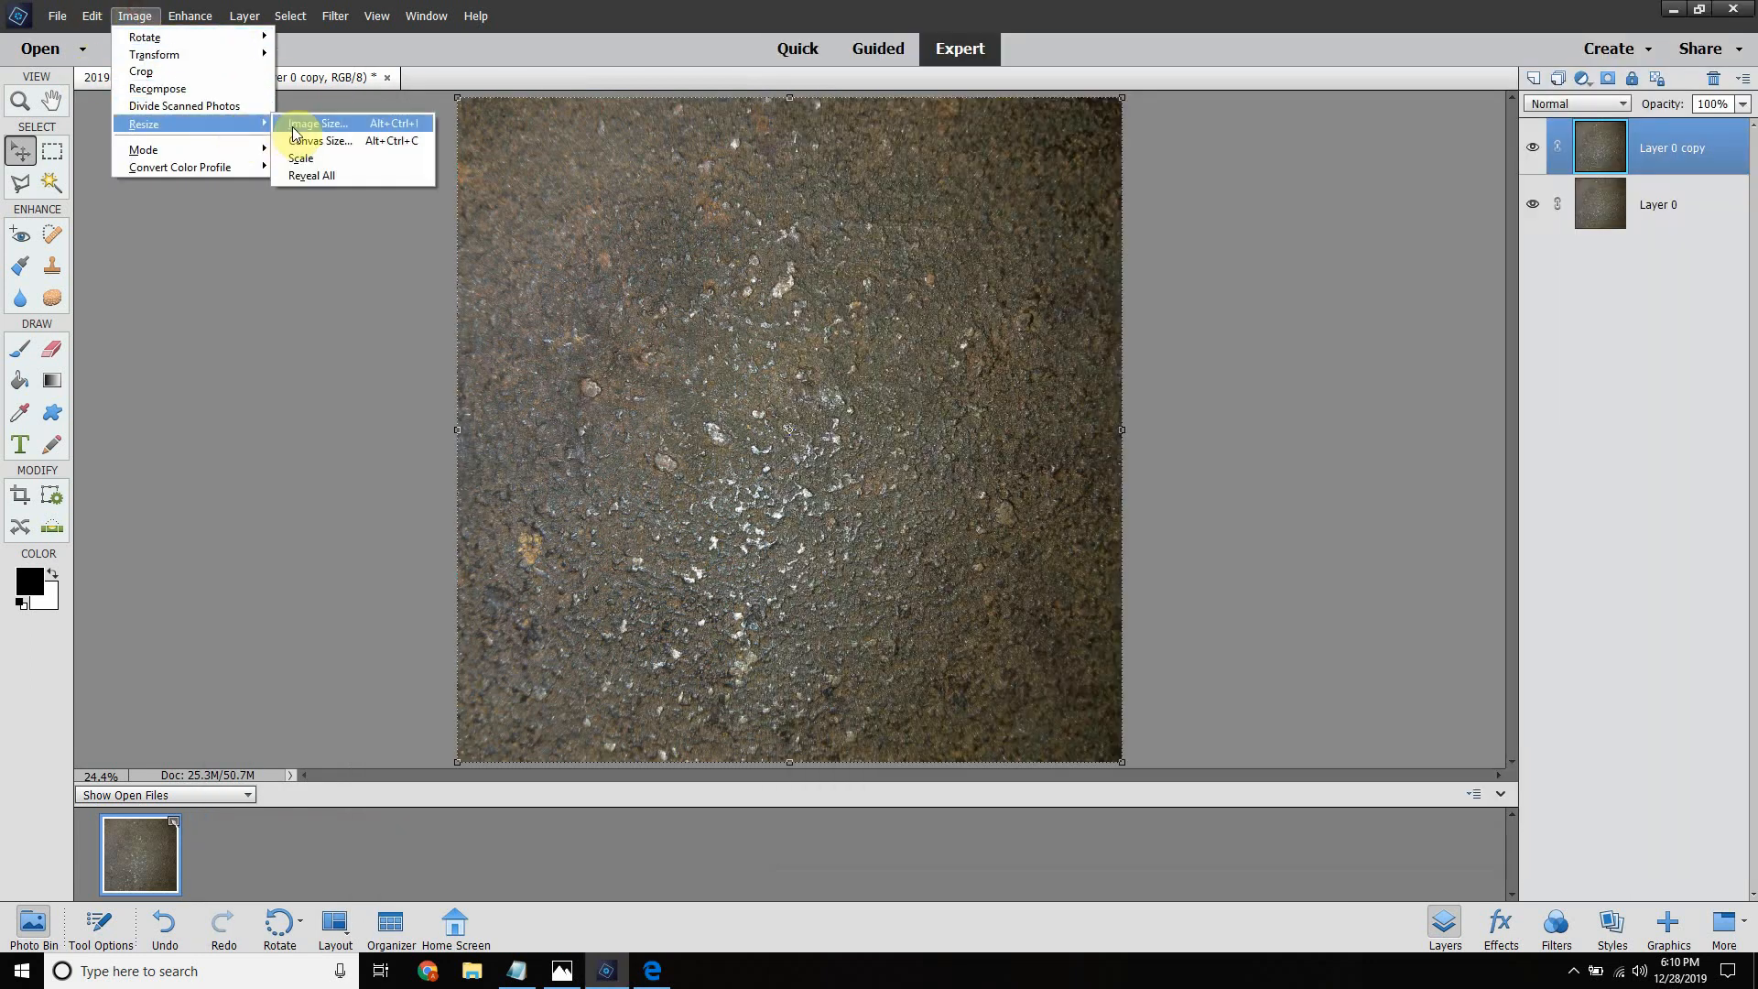
{"action": "left_click", "coordinate": [306, 125]}
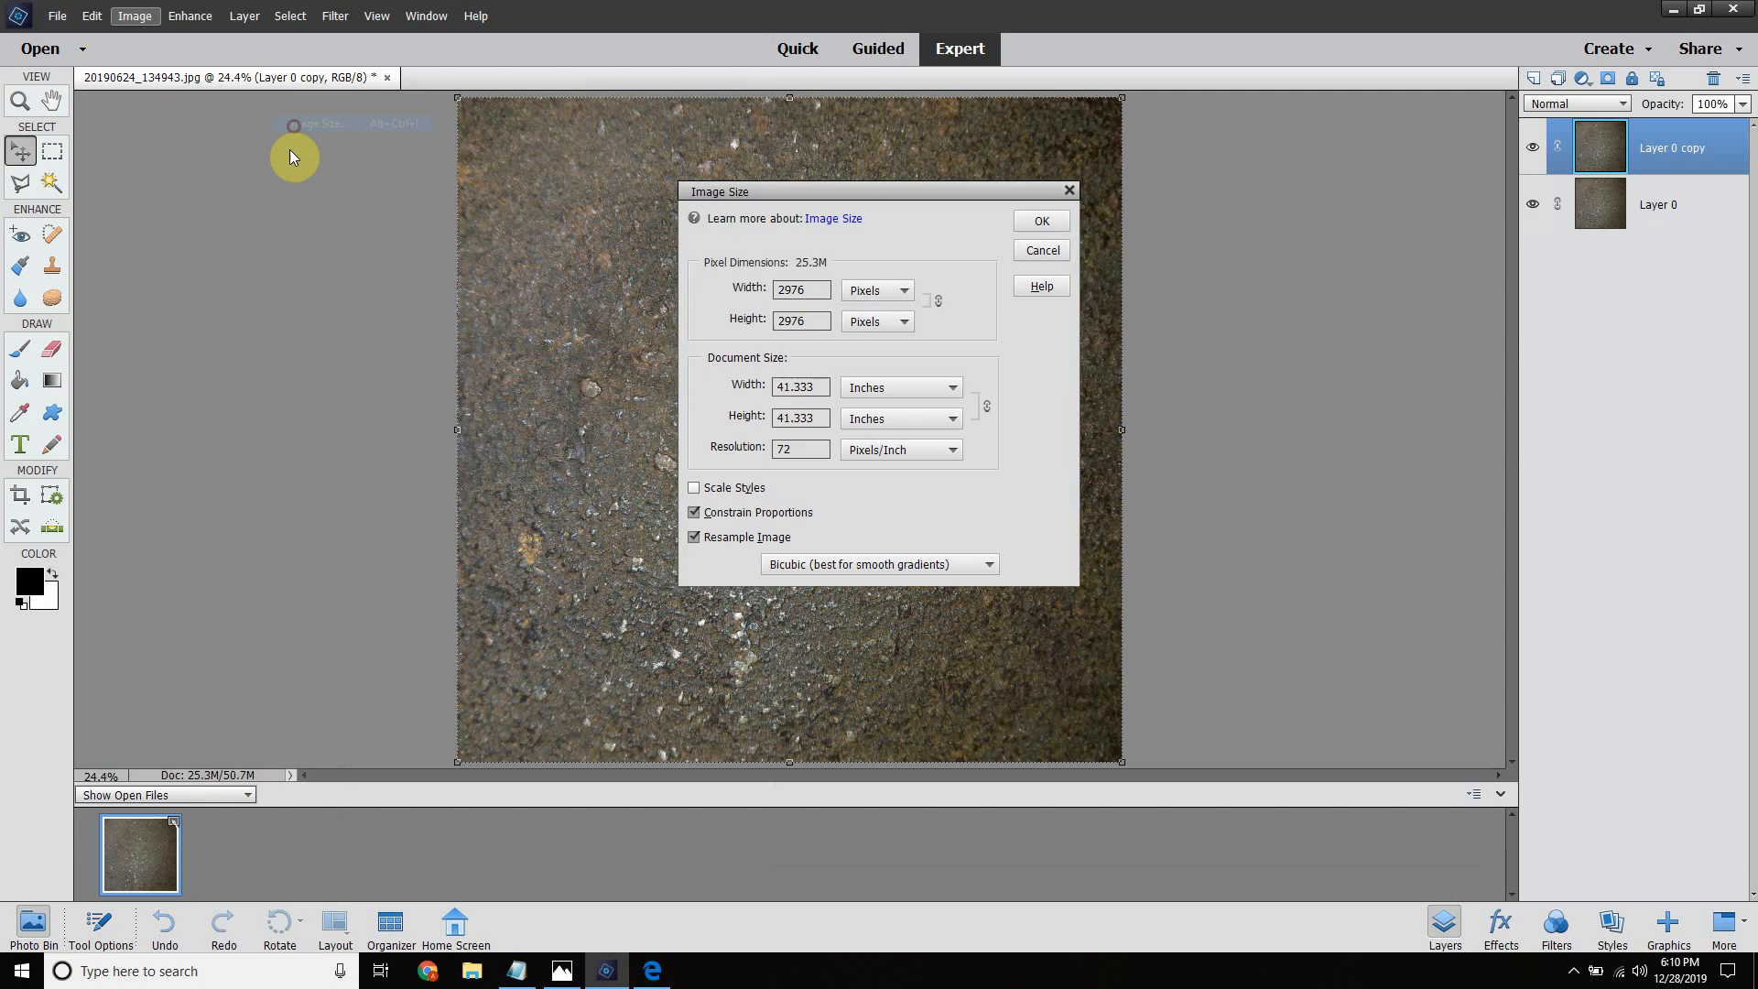
Step: Switch to the Bing web calculator, move its window beside the Image Size settings and divide 2976 by 2
{"action": "left_click", "coordinate": [652, 970]}
{"action": "left_click_drag", "start_coordinate": [1118, 18], "coordinate": [1444, 104]}
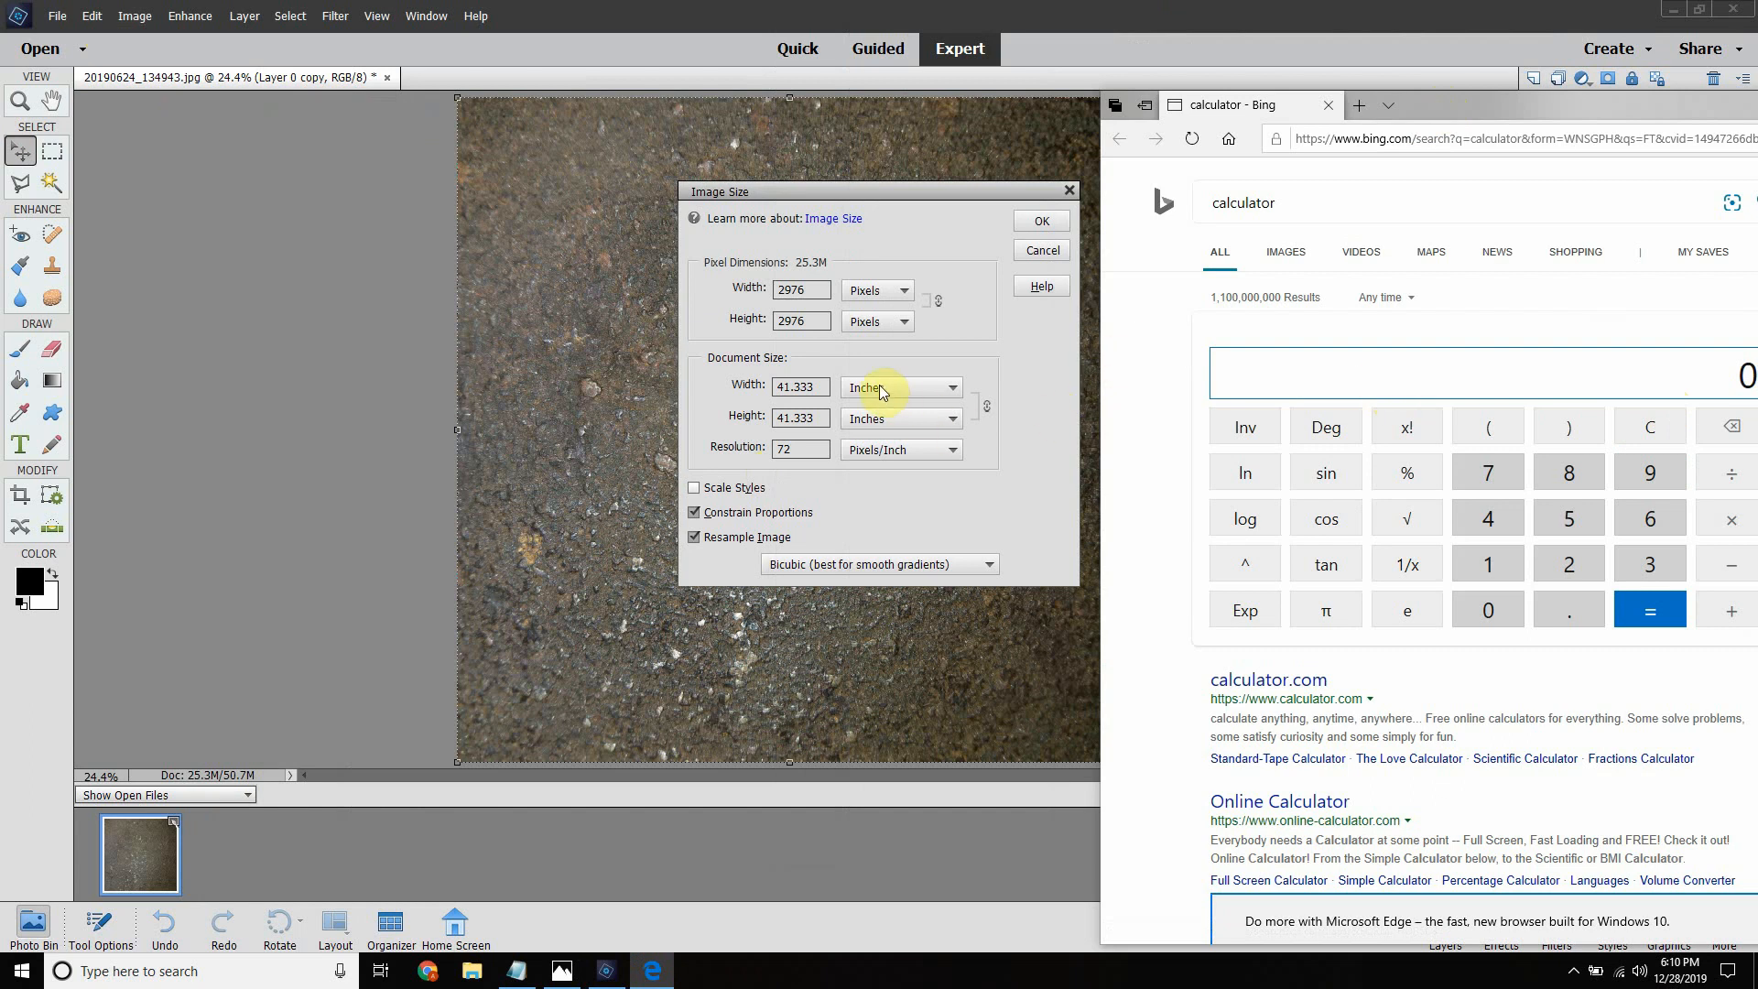
{"action": "left_click", "coordinate": [1576, 562]}
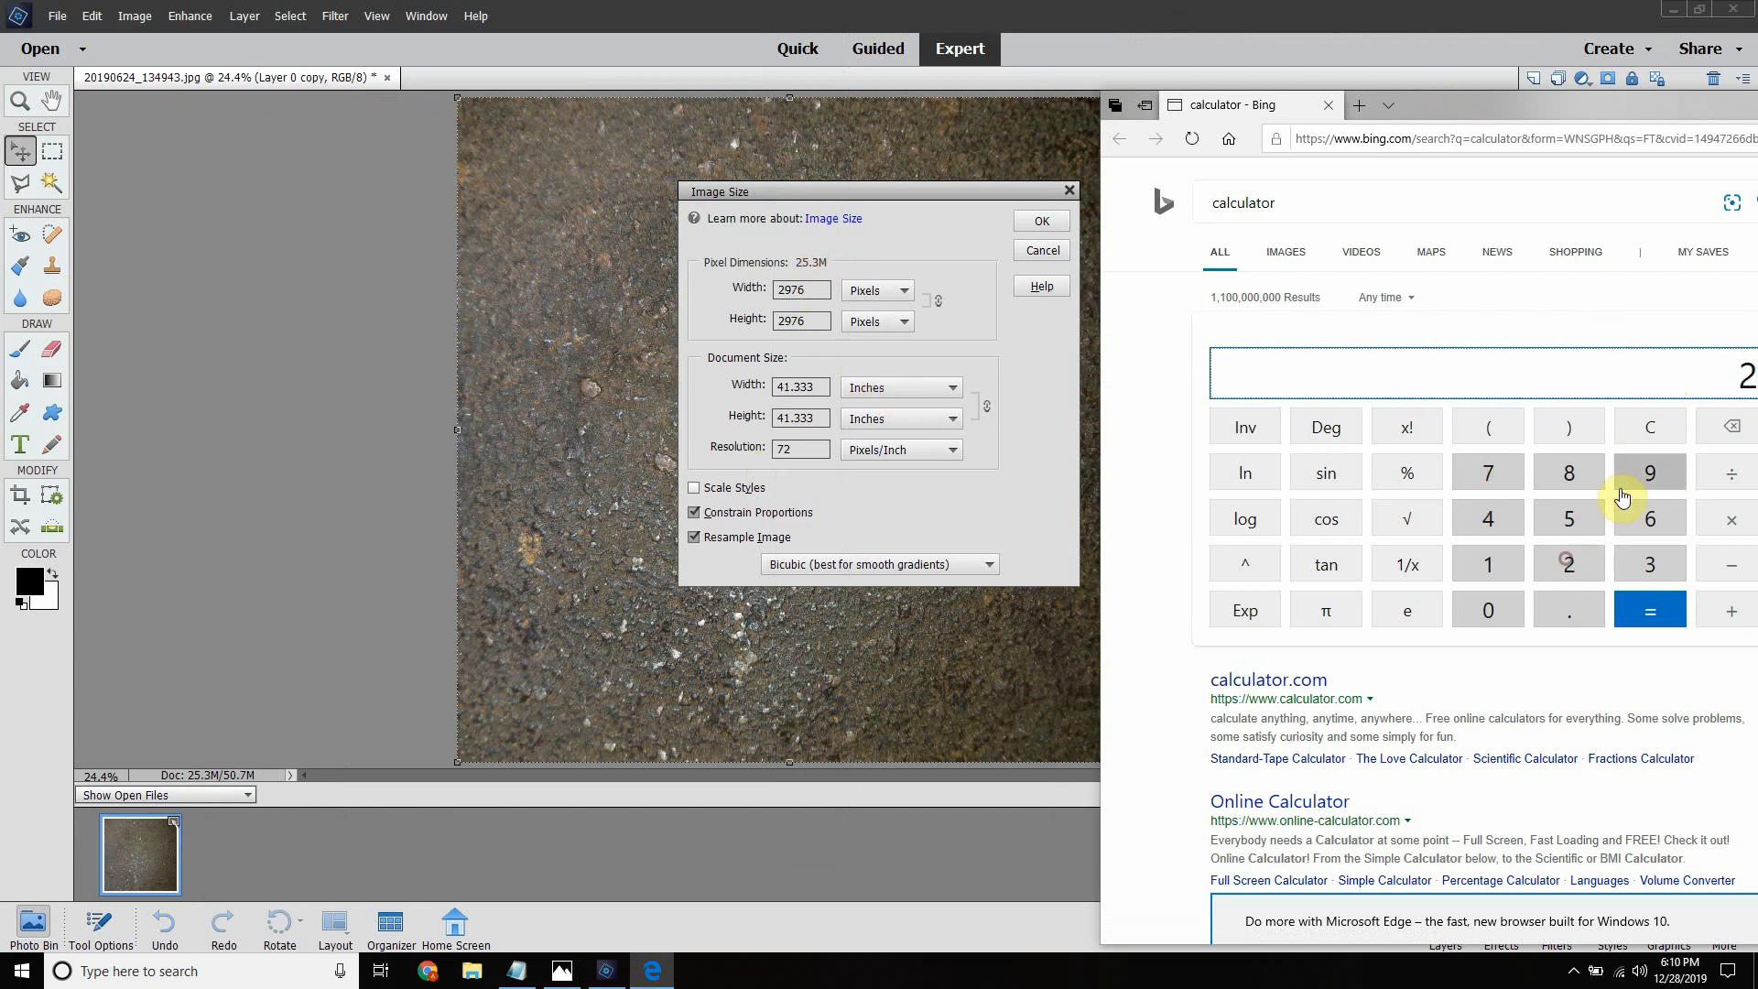
{"action": "left_click", "coordinate": [1638, 482]}
{"action": "left_click", "coordinate": [1487, 474]}
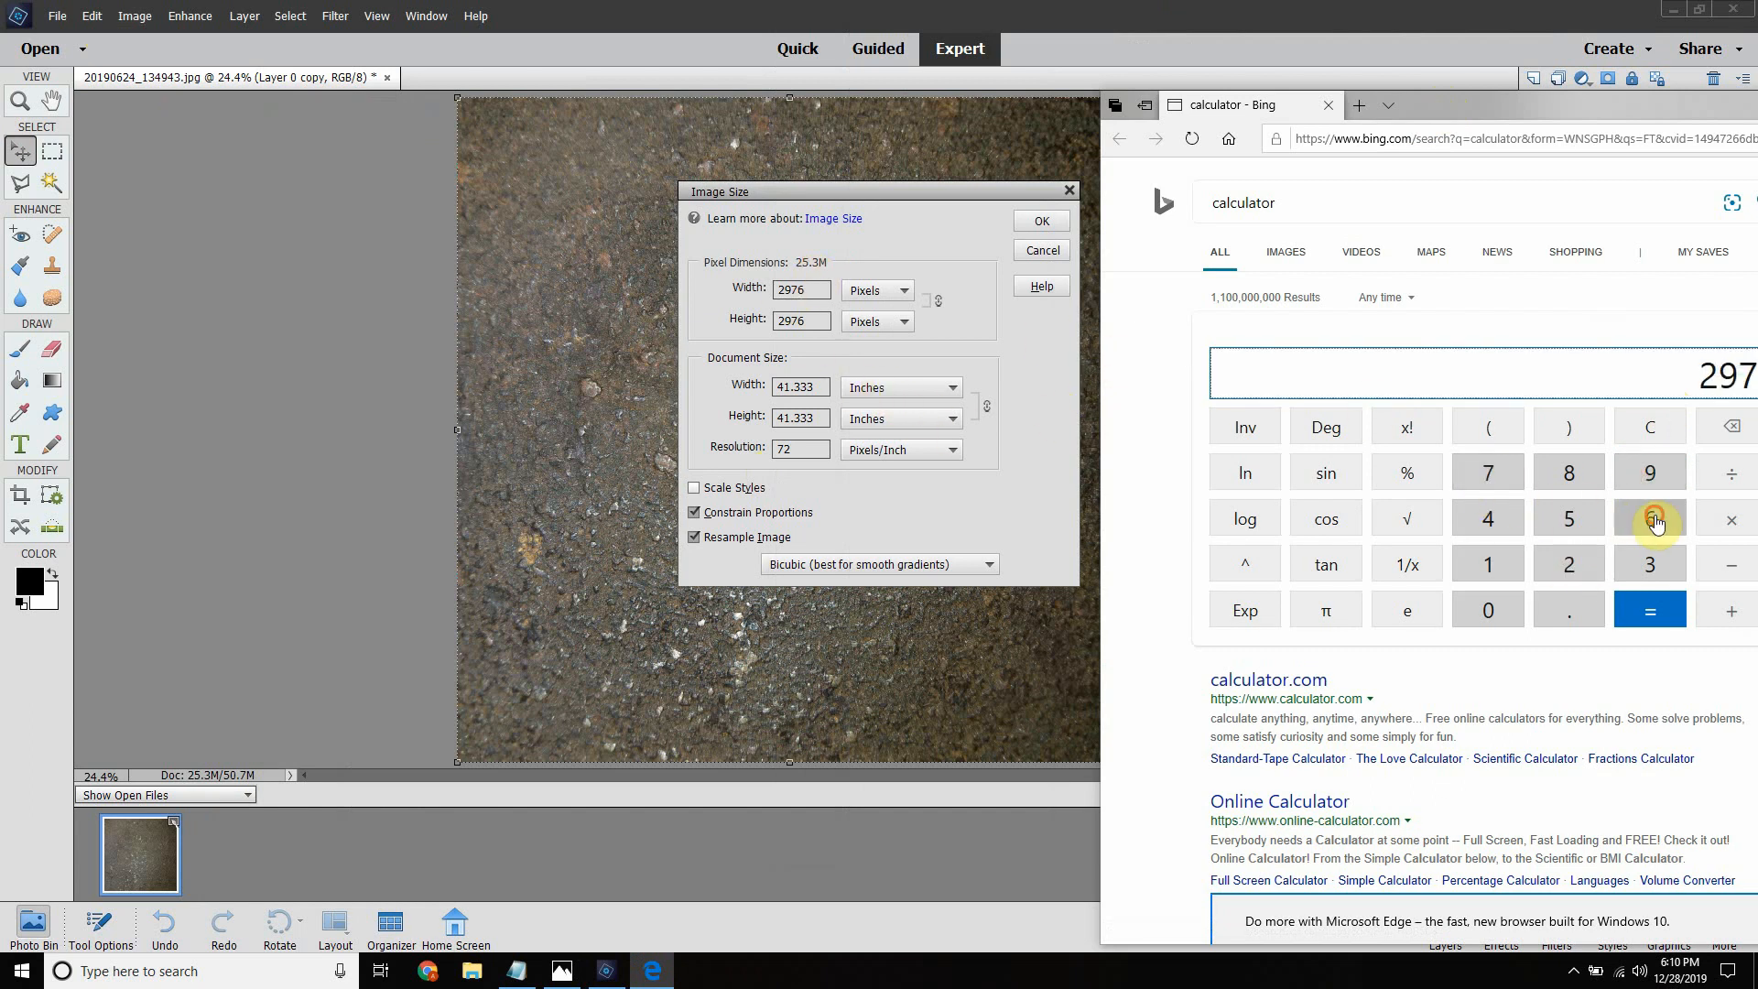
{"action": "left_click", "coordinate": [1652, 519]}
{"action": "left_click", "coordinate": [1730, 486]}
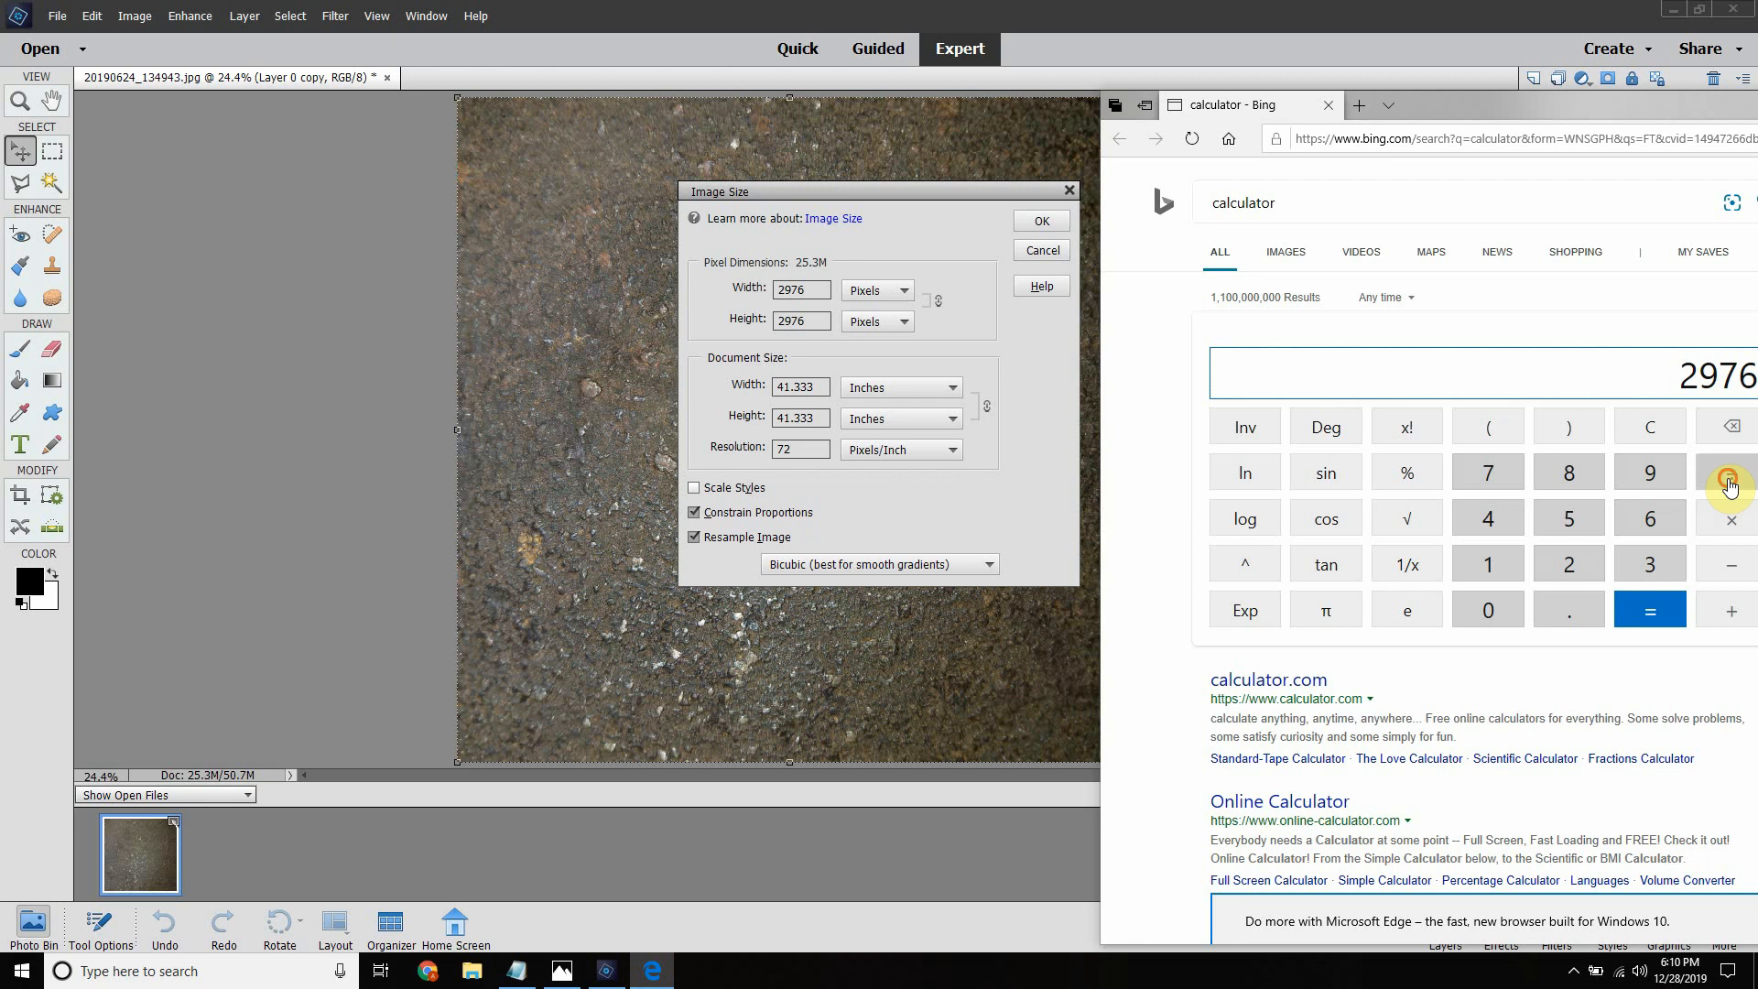
{"action": "left_click", "coordinate": [1568, 565]}
{"action": "left_click", "coordinate": [1649, 608]}
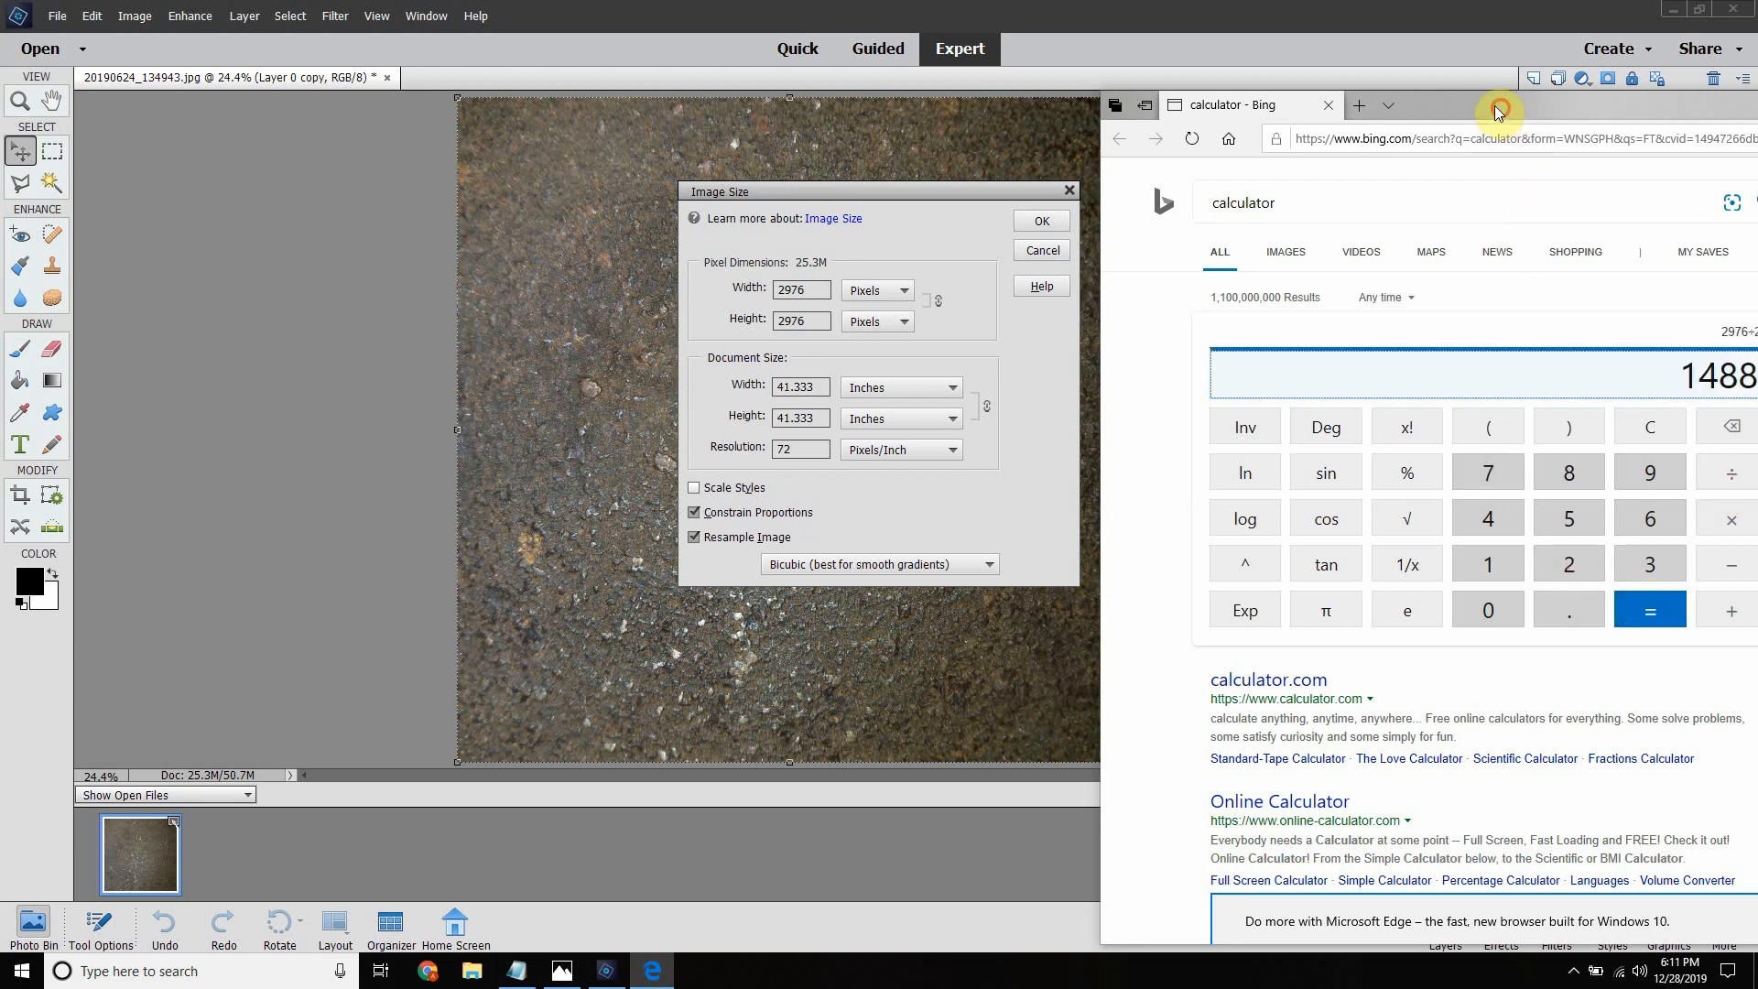
Step: Minimize the calculator window and leave Image Size without resizing the image
{"action": "left_click_drag", "start_coordinate": [1499, 106], "coordinate": [630, 139]}
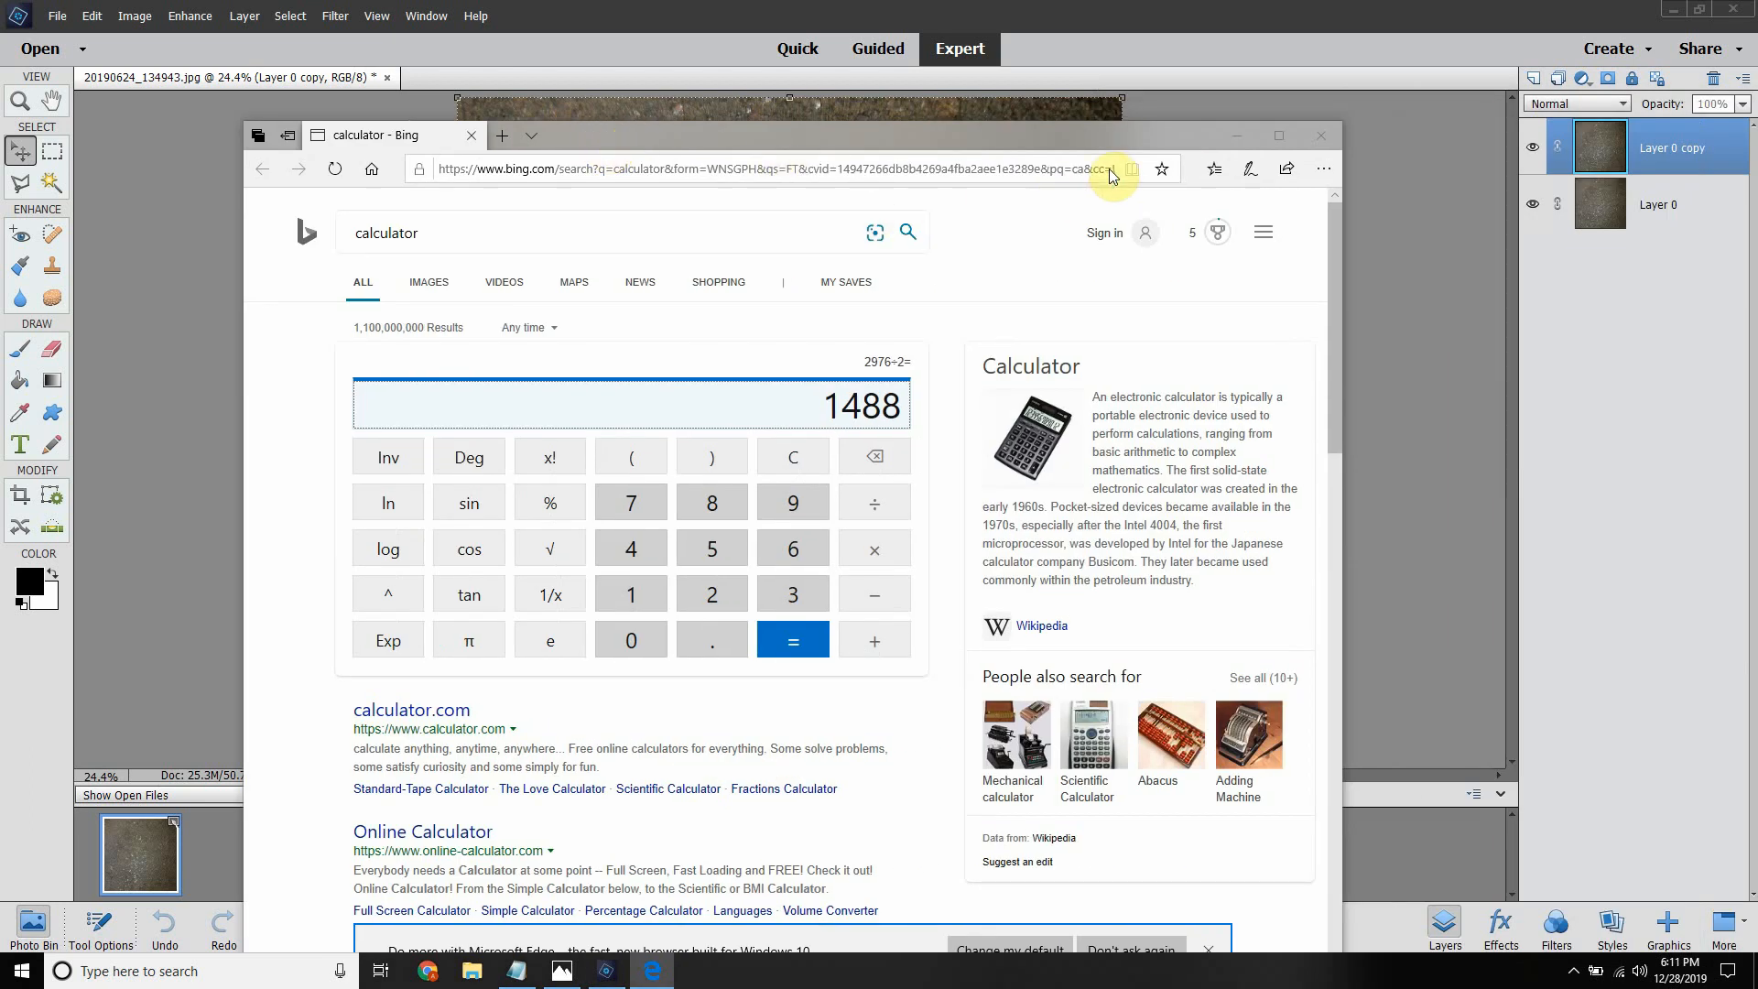
{"action": "left_click", "coordinate": [1238, 137]}
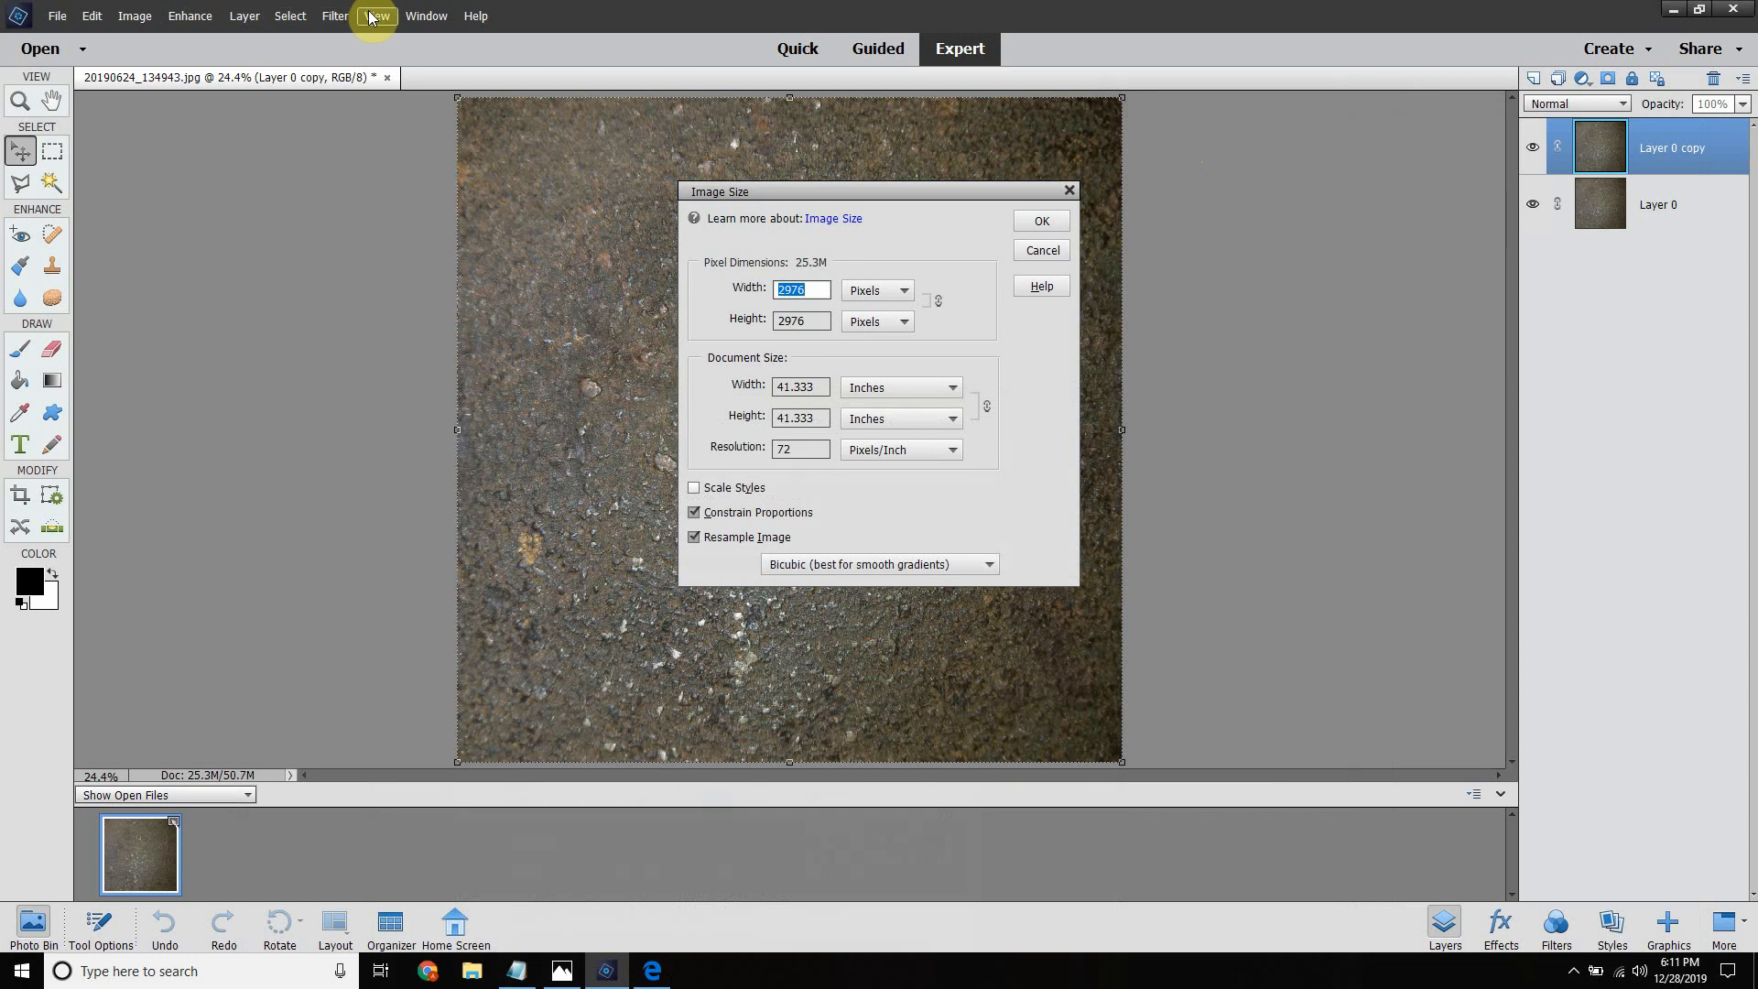
{"action": "left_click", "coordinate": [1067, 187]}
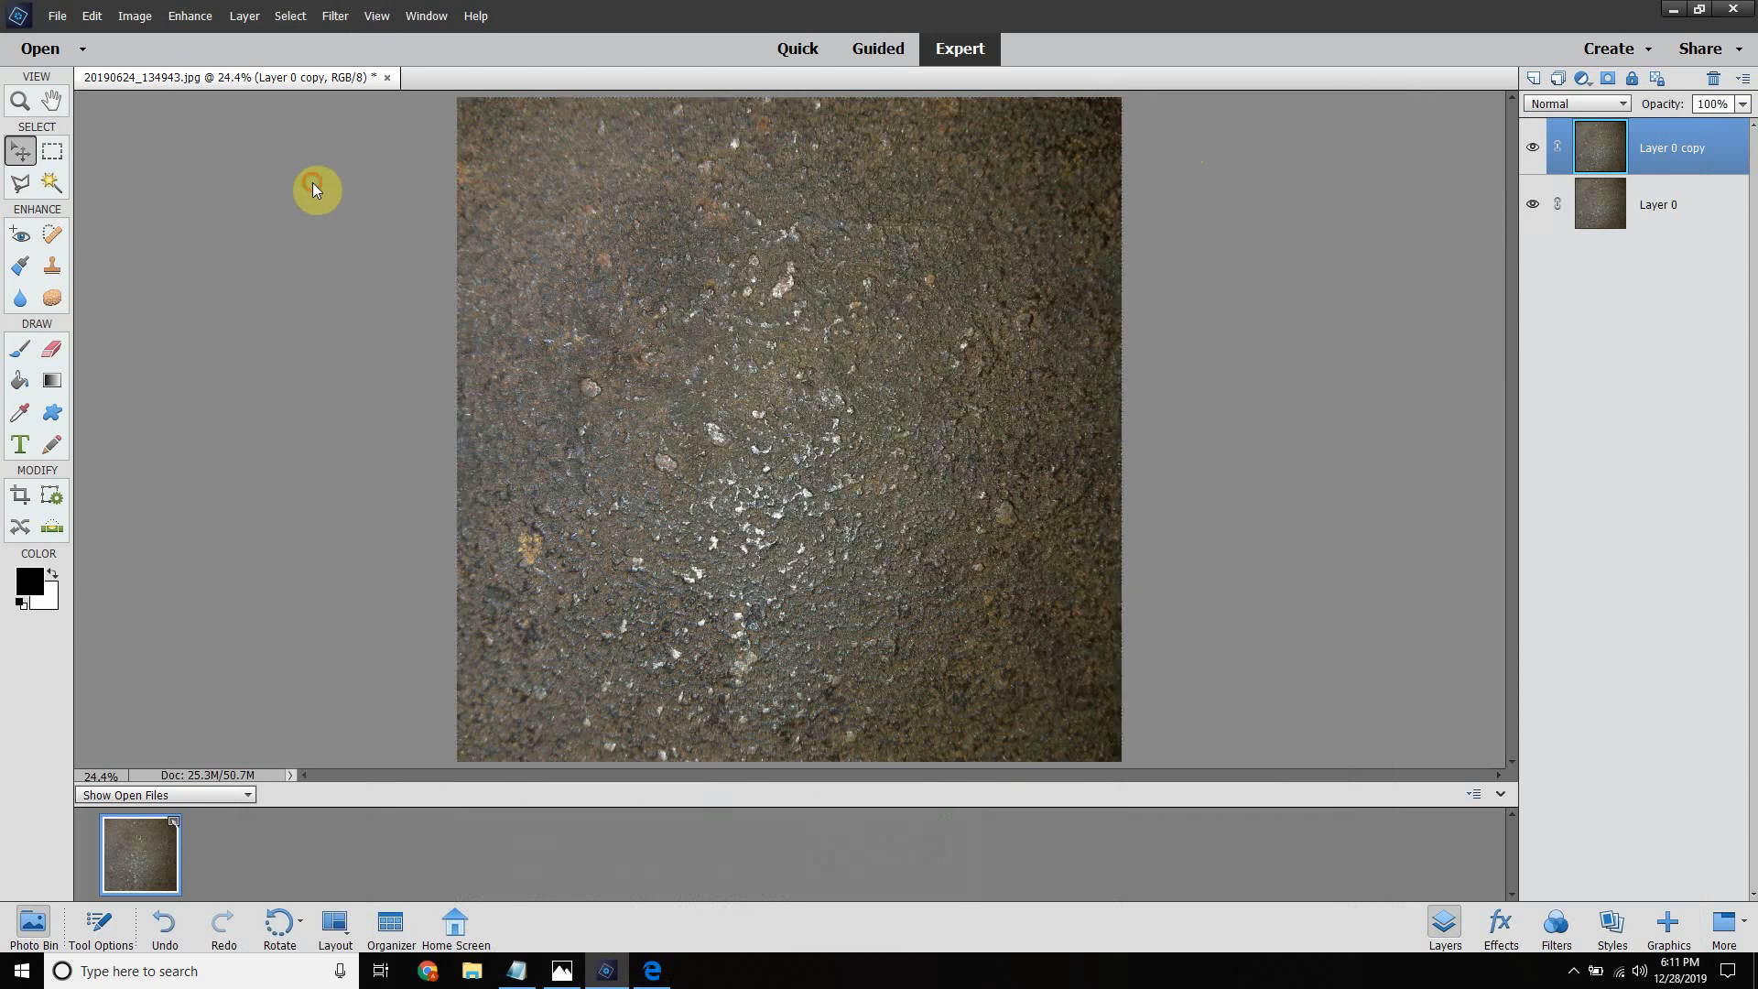
Step: Apply the Offset filter to the Layer 0 copy layer at 1488 pixels right and 1488 pixels down, using Wrap Around
{"action": "left_click", "coordinate": [335, 15]}
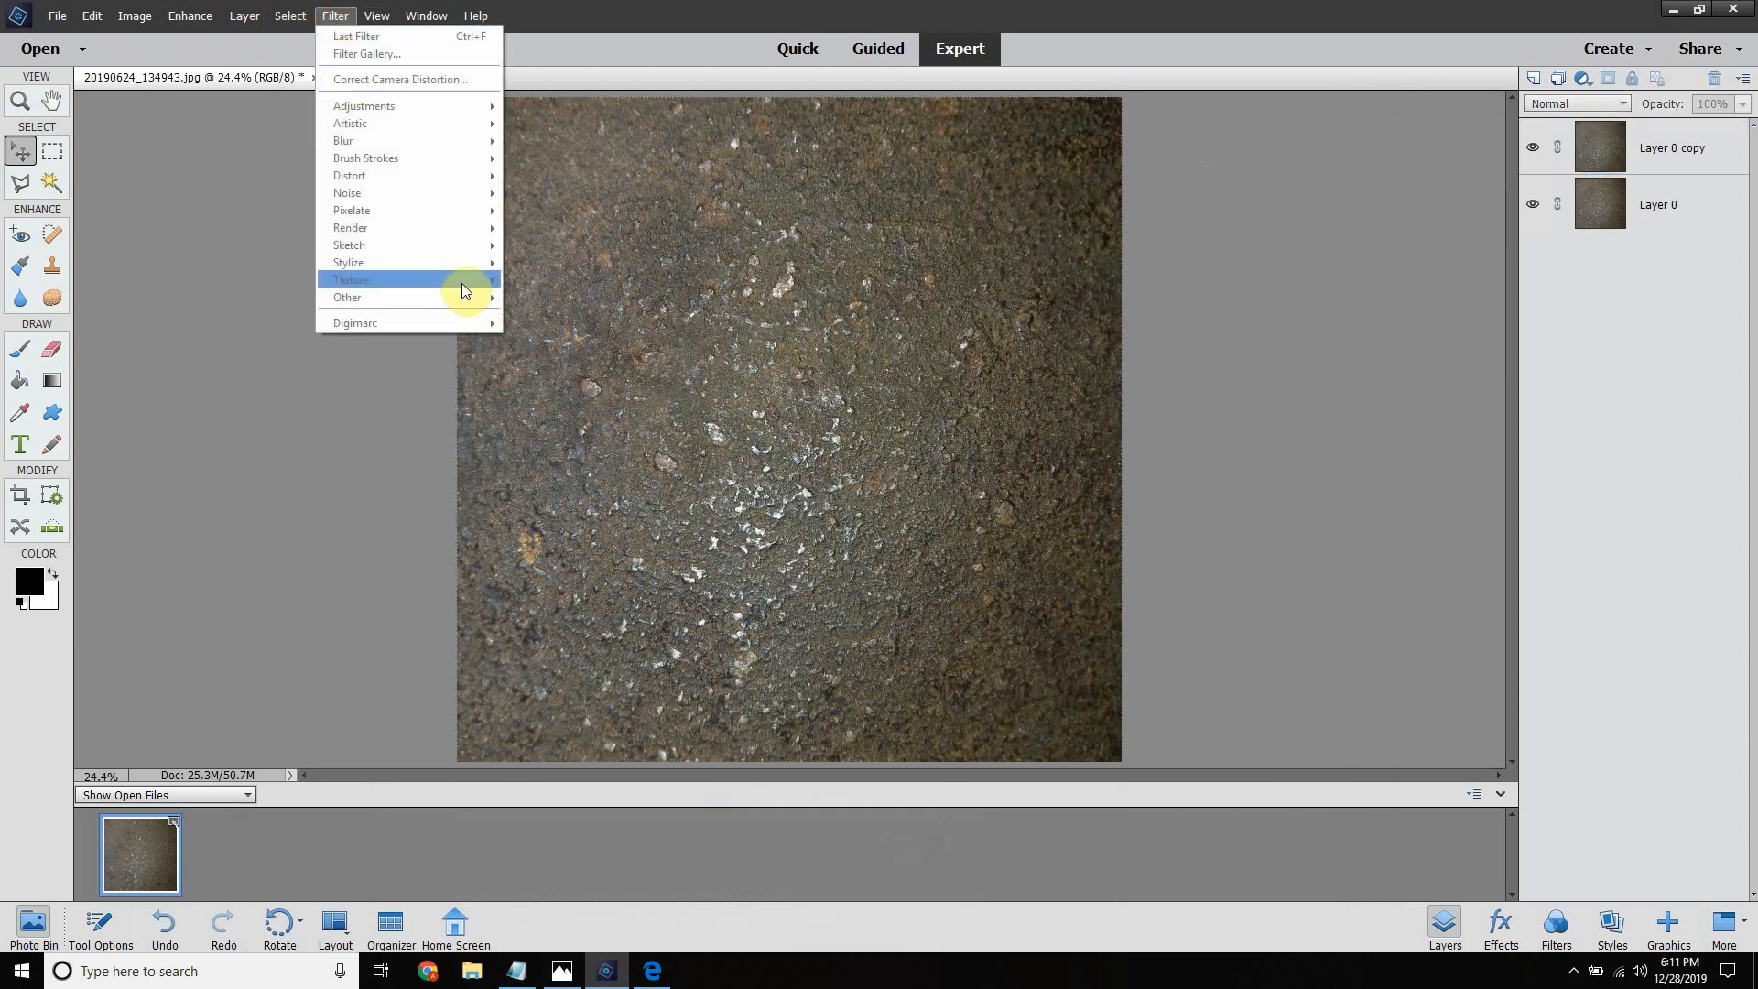
{"action": "left_click", "coordinate": [1657, 152]}
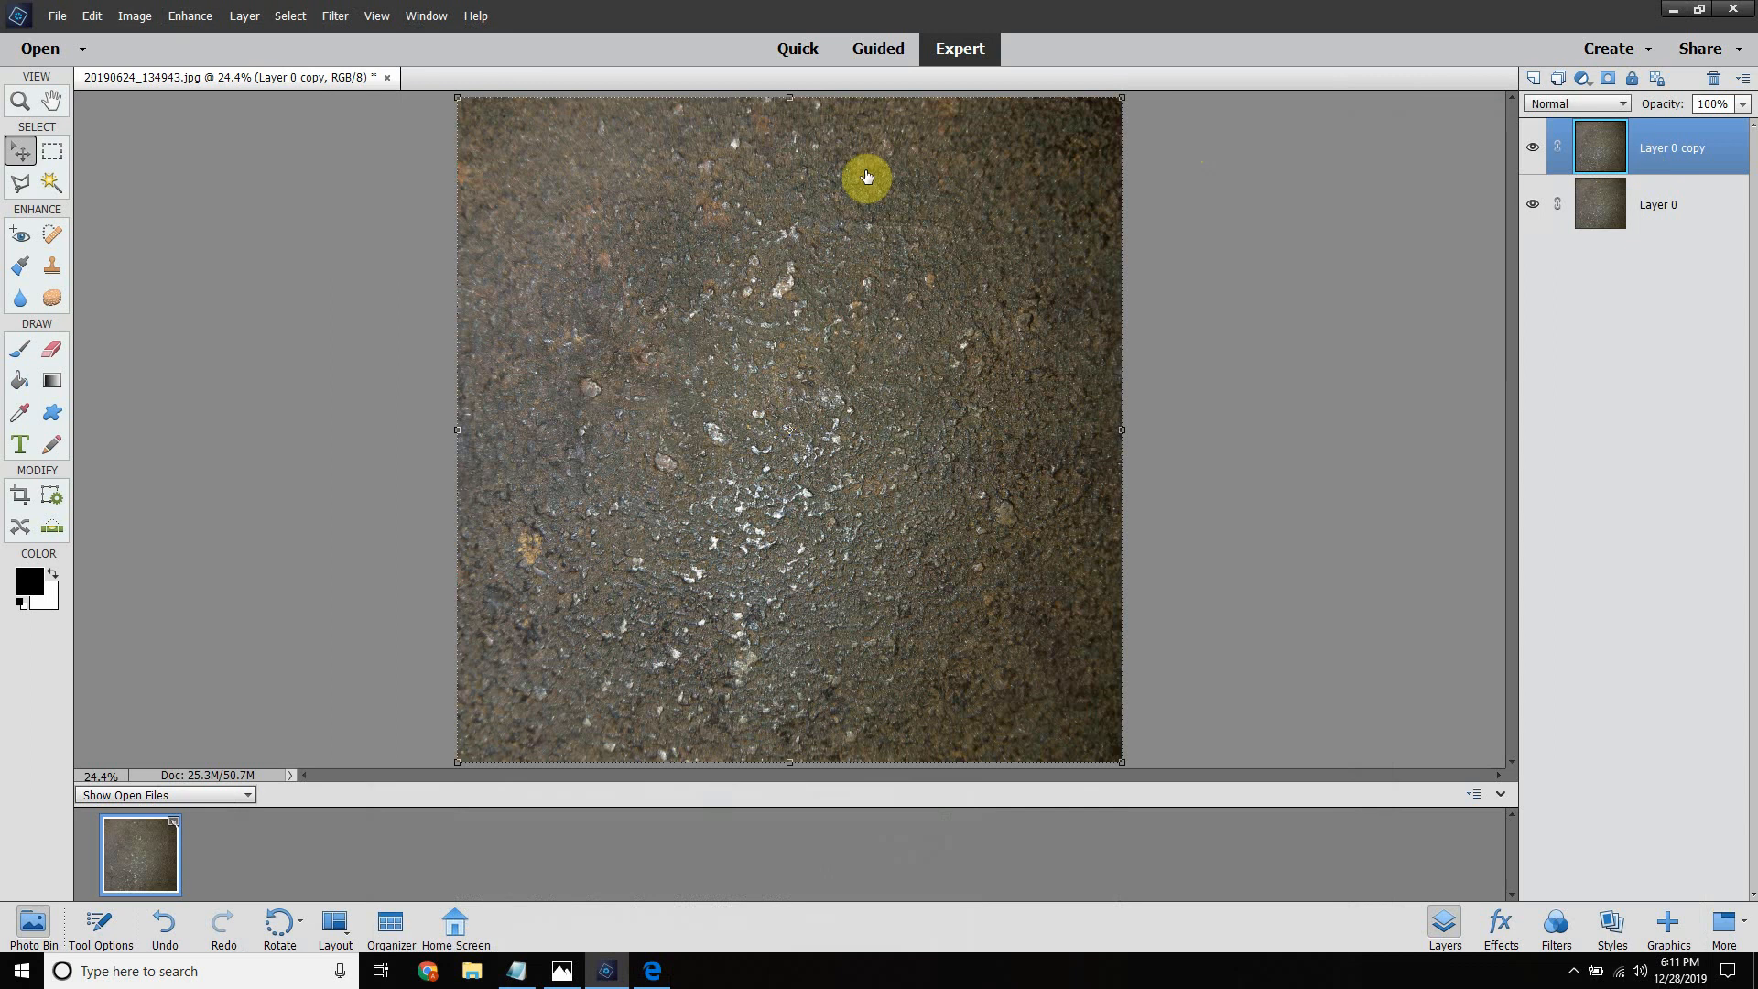
{"action": "left_click", "coordinate": [324, 13]}
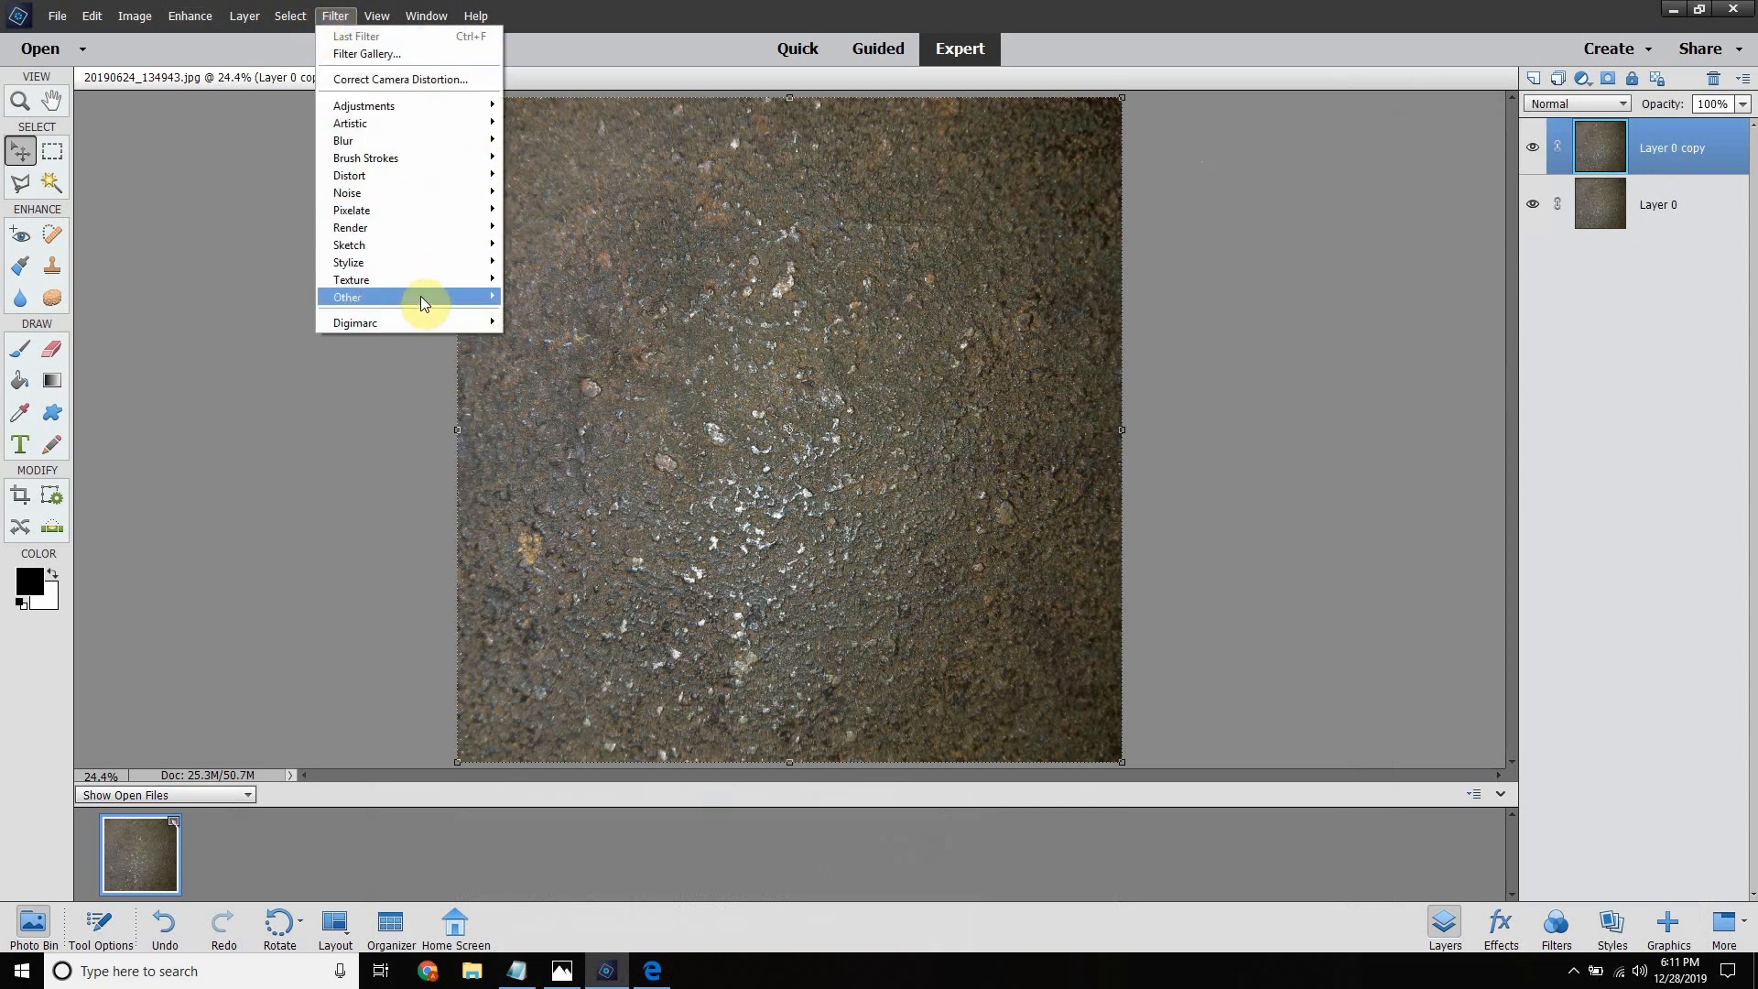
{"action": "mouse_move", "coordinate": [420, 299]}
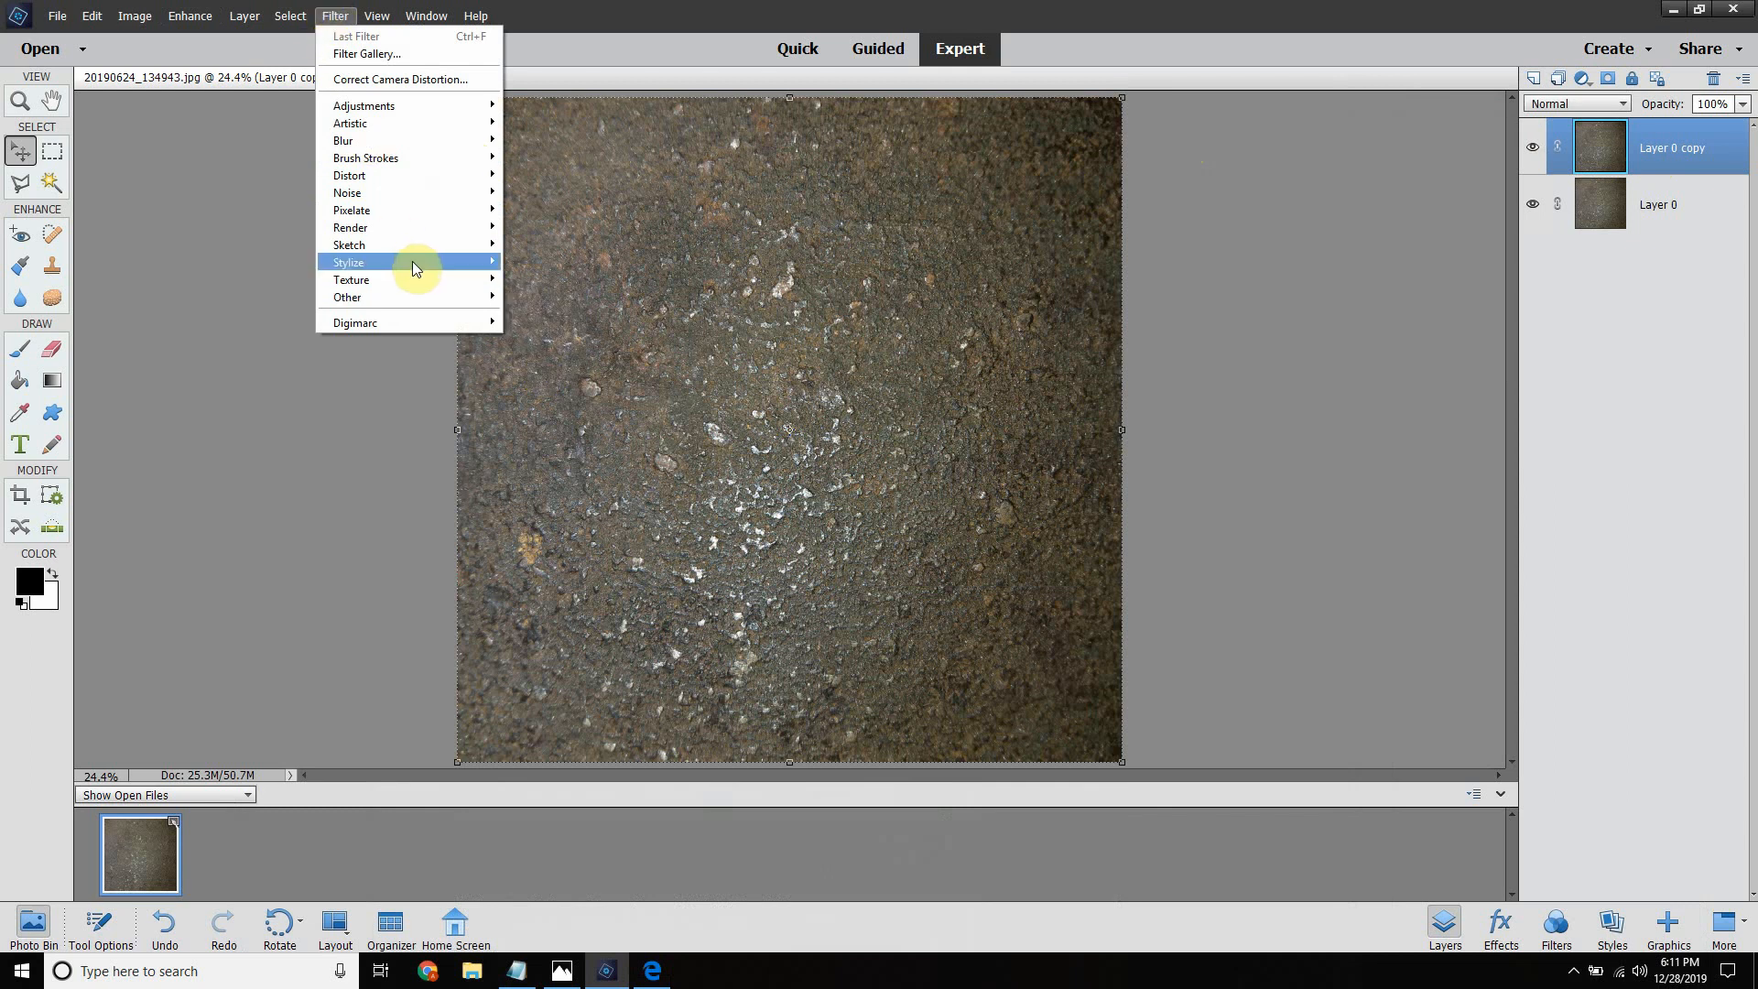
{"action": "left_click", "coordinate": [534, 363]}
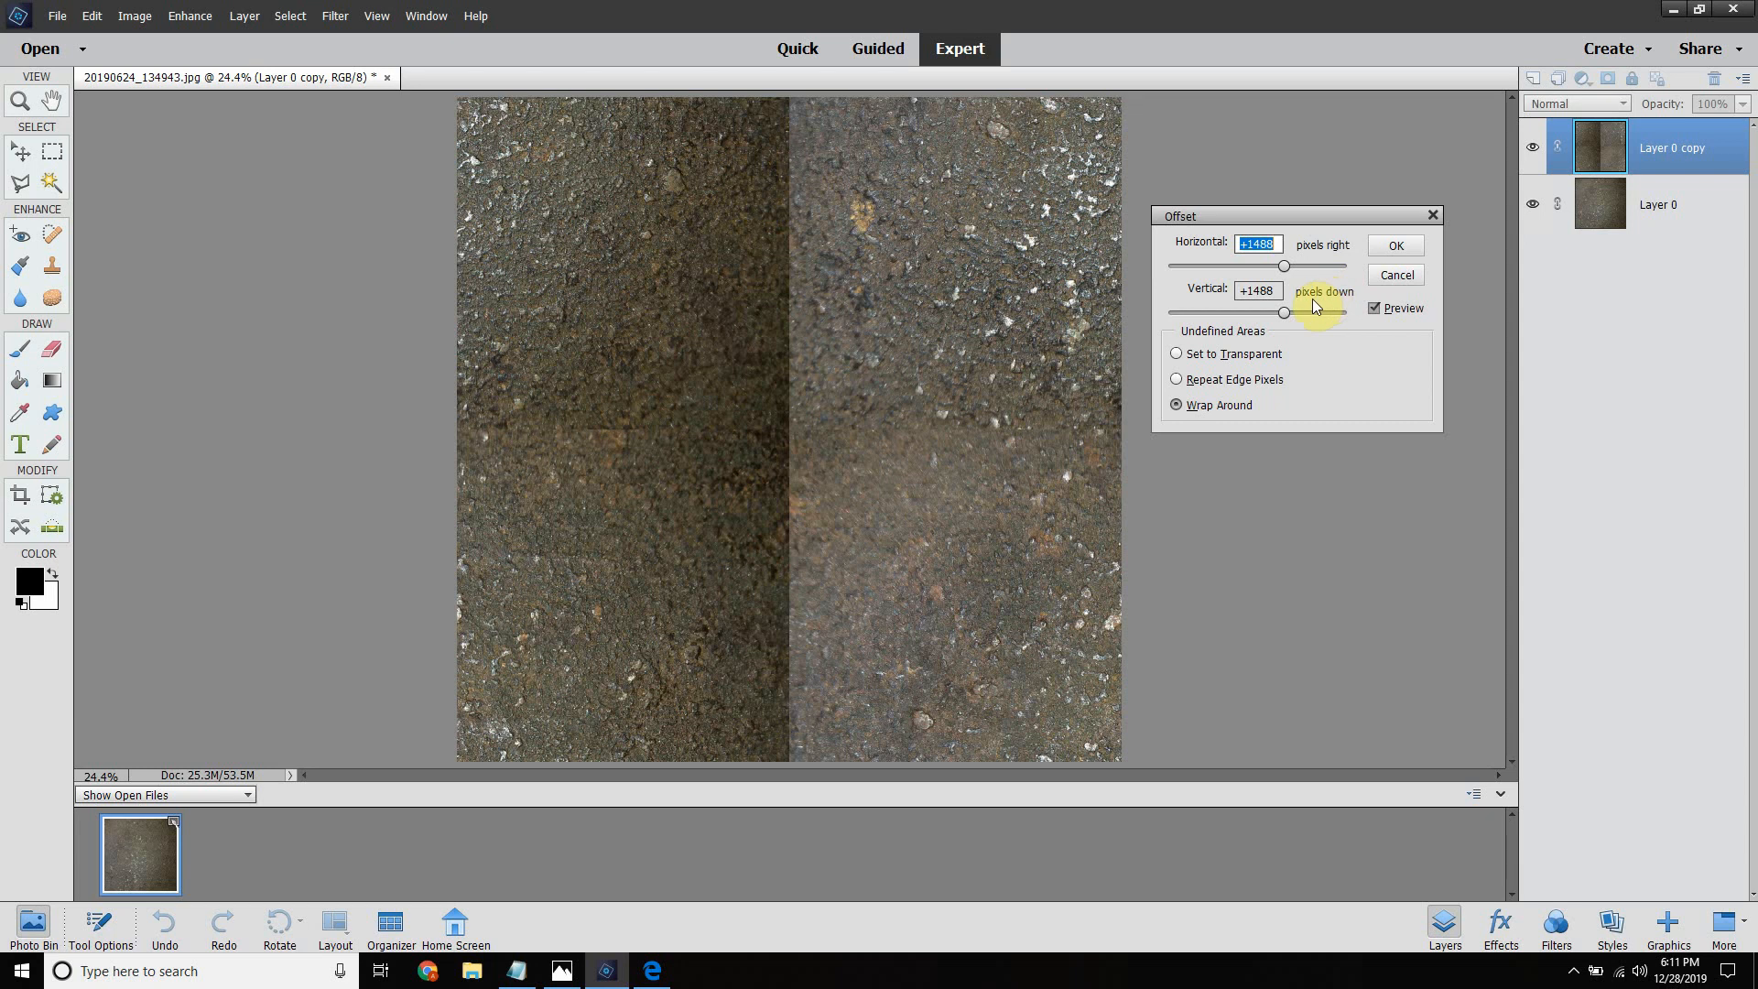
{"action": "left_click", "coordinate": [1404, 247]}
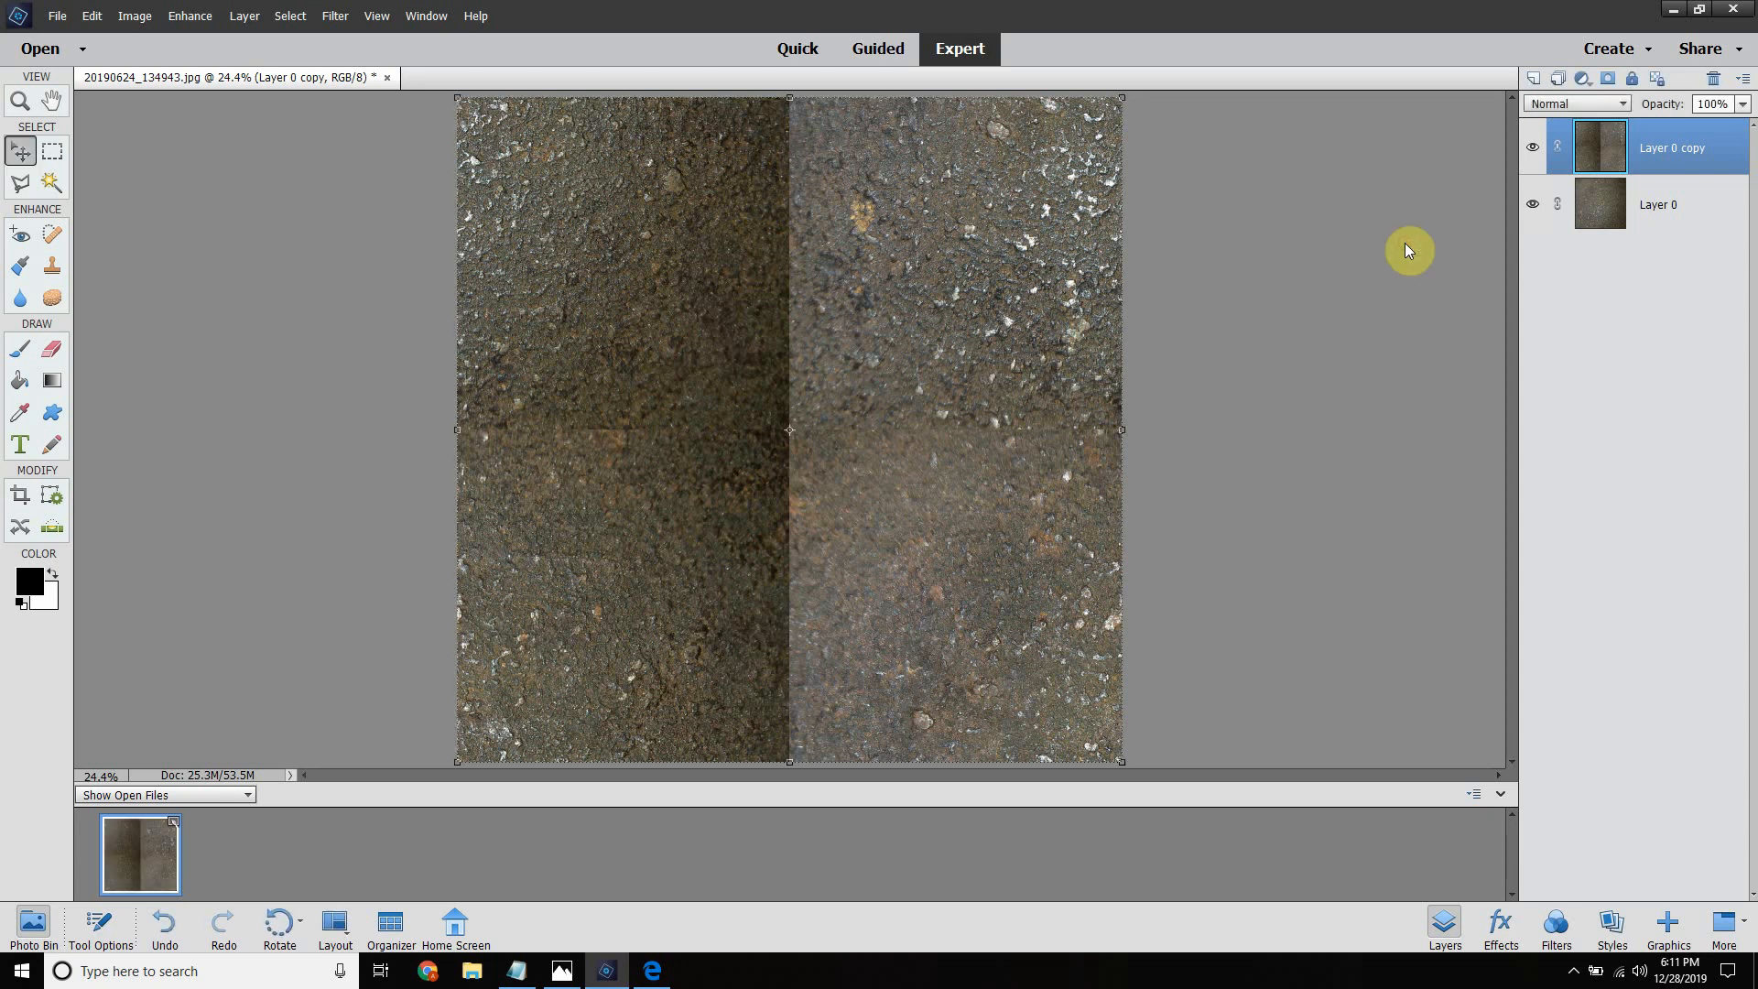
Step: Select the Eraser tool and enlarge its brush to 1400 px
{"action": "left_click", "coordinate": [51, 355]}
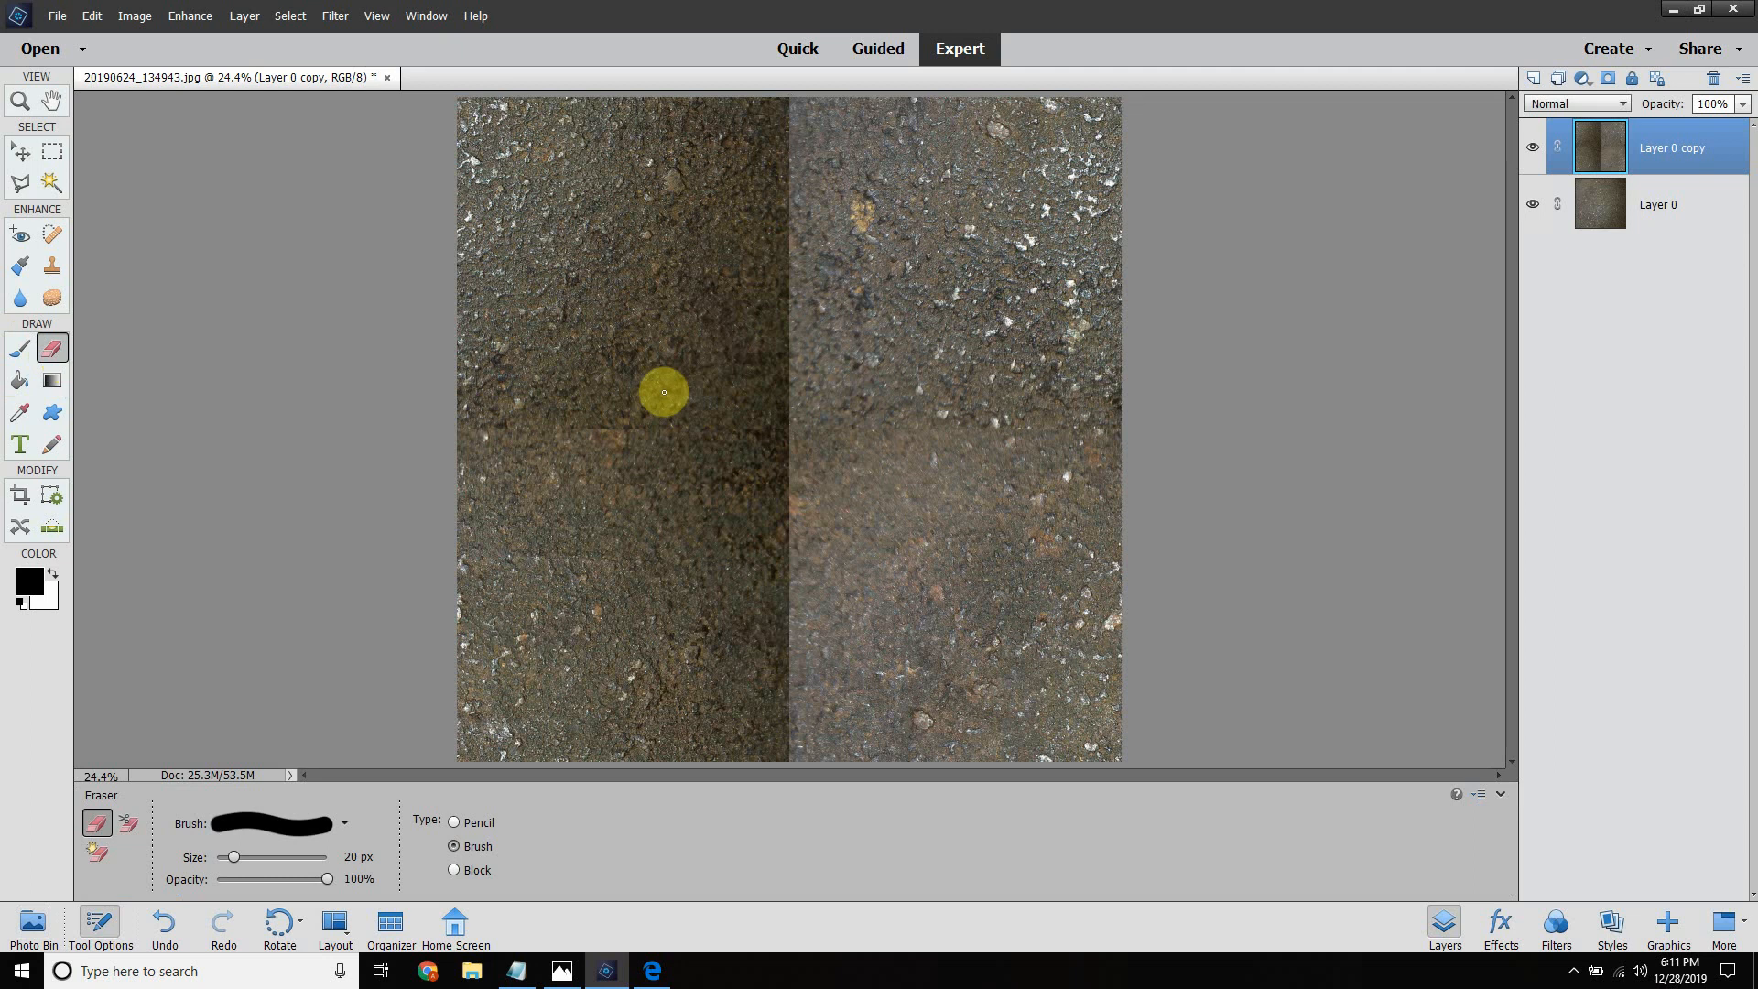
{"action": "key", "text": "bracketright"}
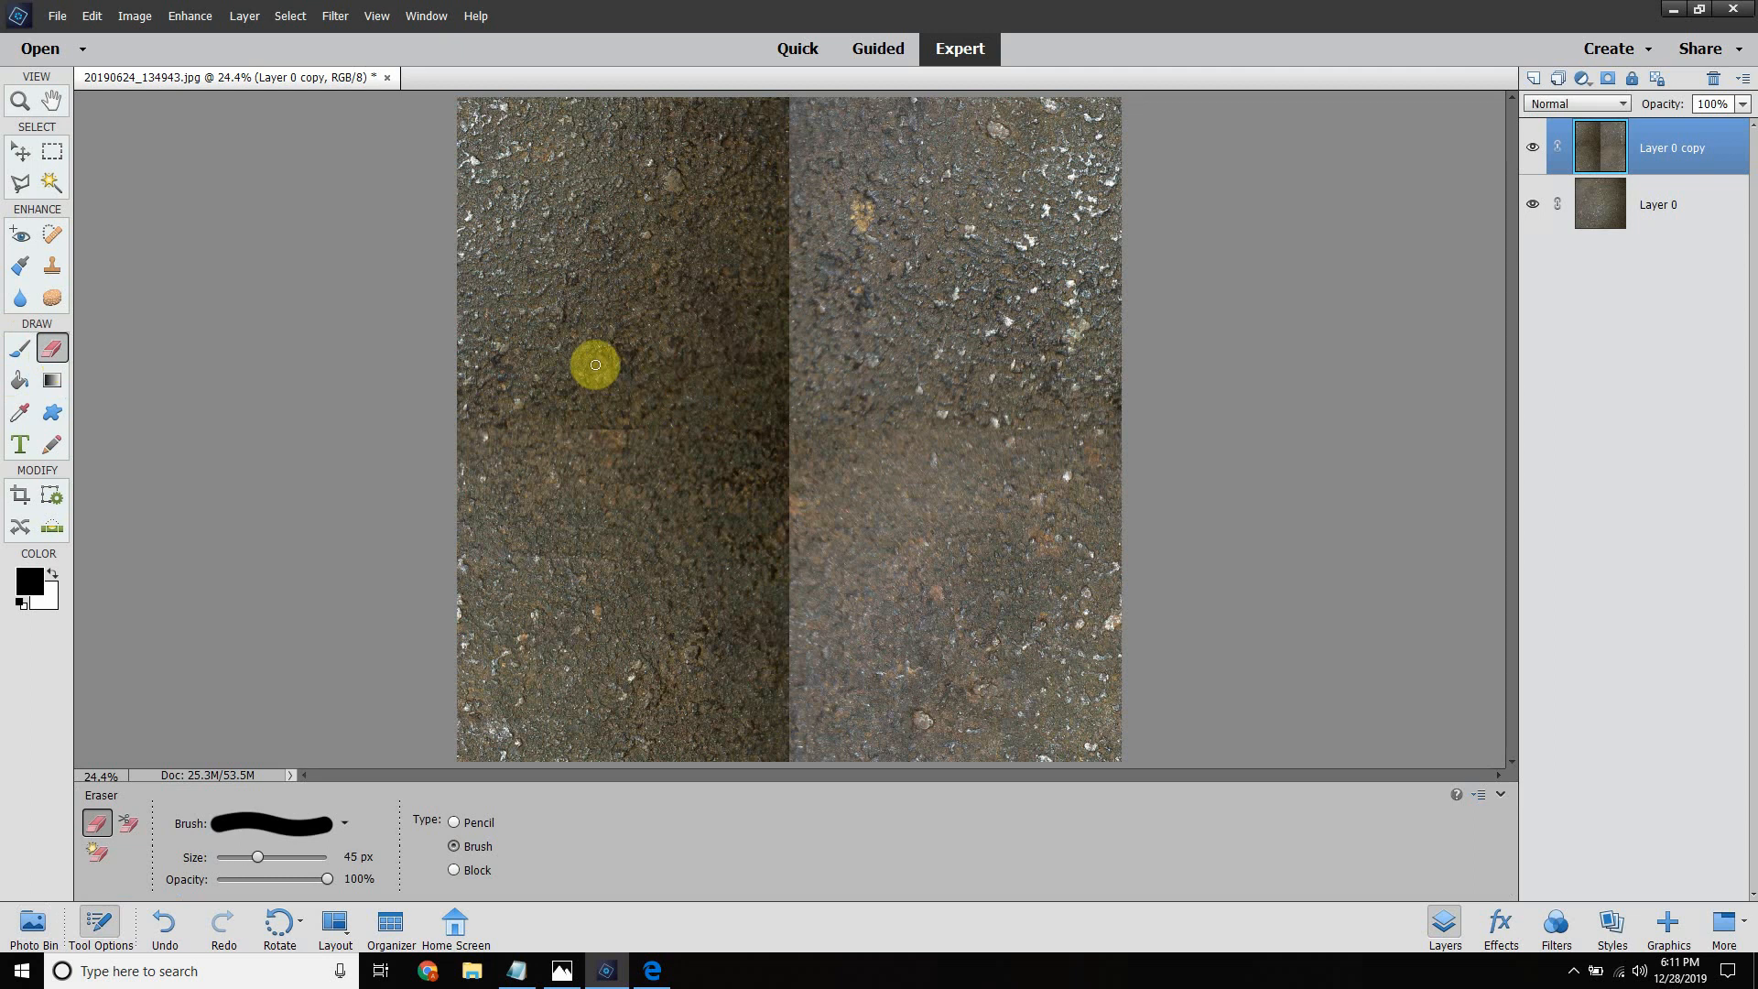
{"action": "key", "text": "bracketright"}
{"action": "key", "text": "bracketright"}
{"action": "key", "text": "bracketright"}
{"action": "key", "text": "bracketright"}
{"action": "key", "text": "bracketright"}
{"action": "key", "text": "bracketright"}
{"action": "key", "text": "bracketright"}
{"action": "key", "text": "bracketright"}
{"action": "key", "text": "bracketright"}
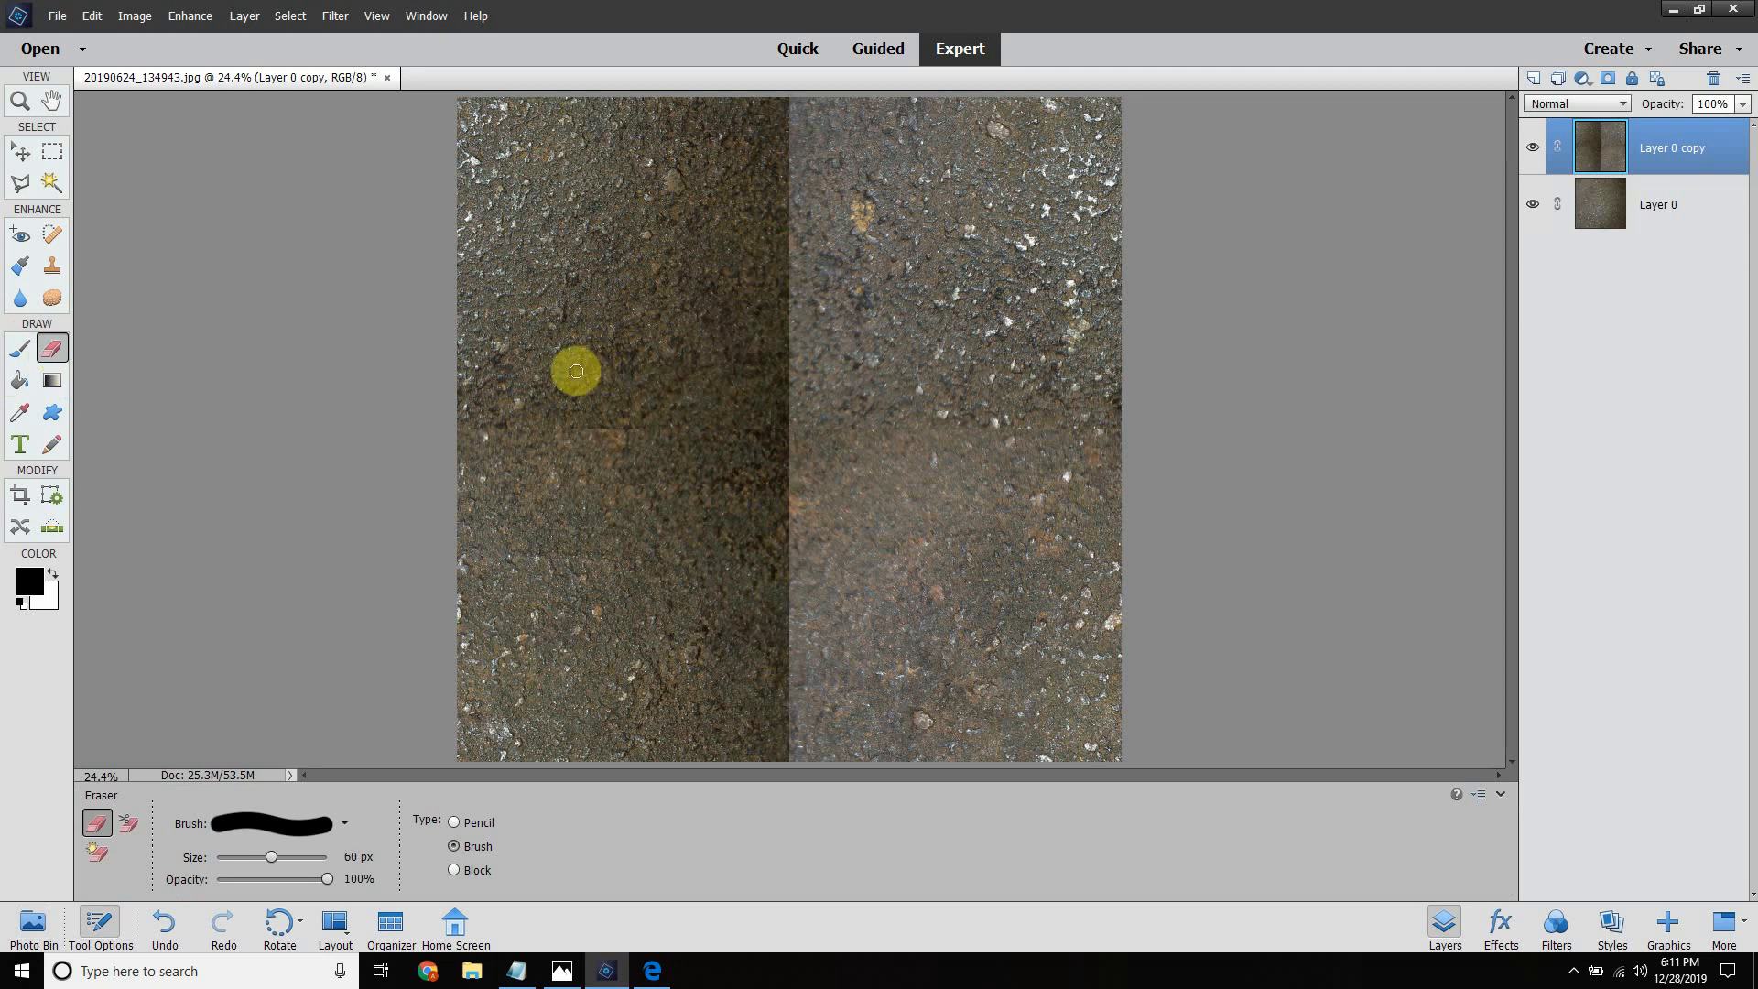
{"action": "key", "text": "bracketright"}
{"action": "key", "text": "bracketright"}
{"action": "key", "text": "bracketright"}
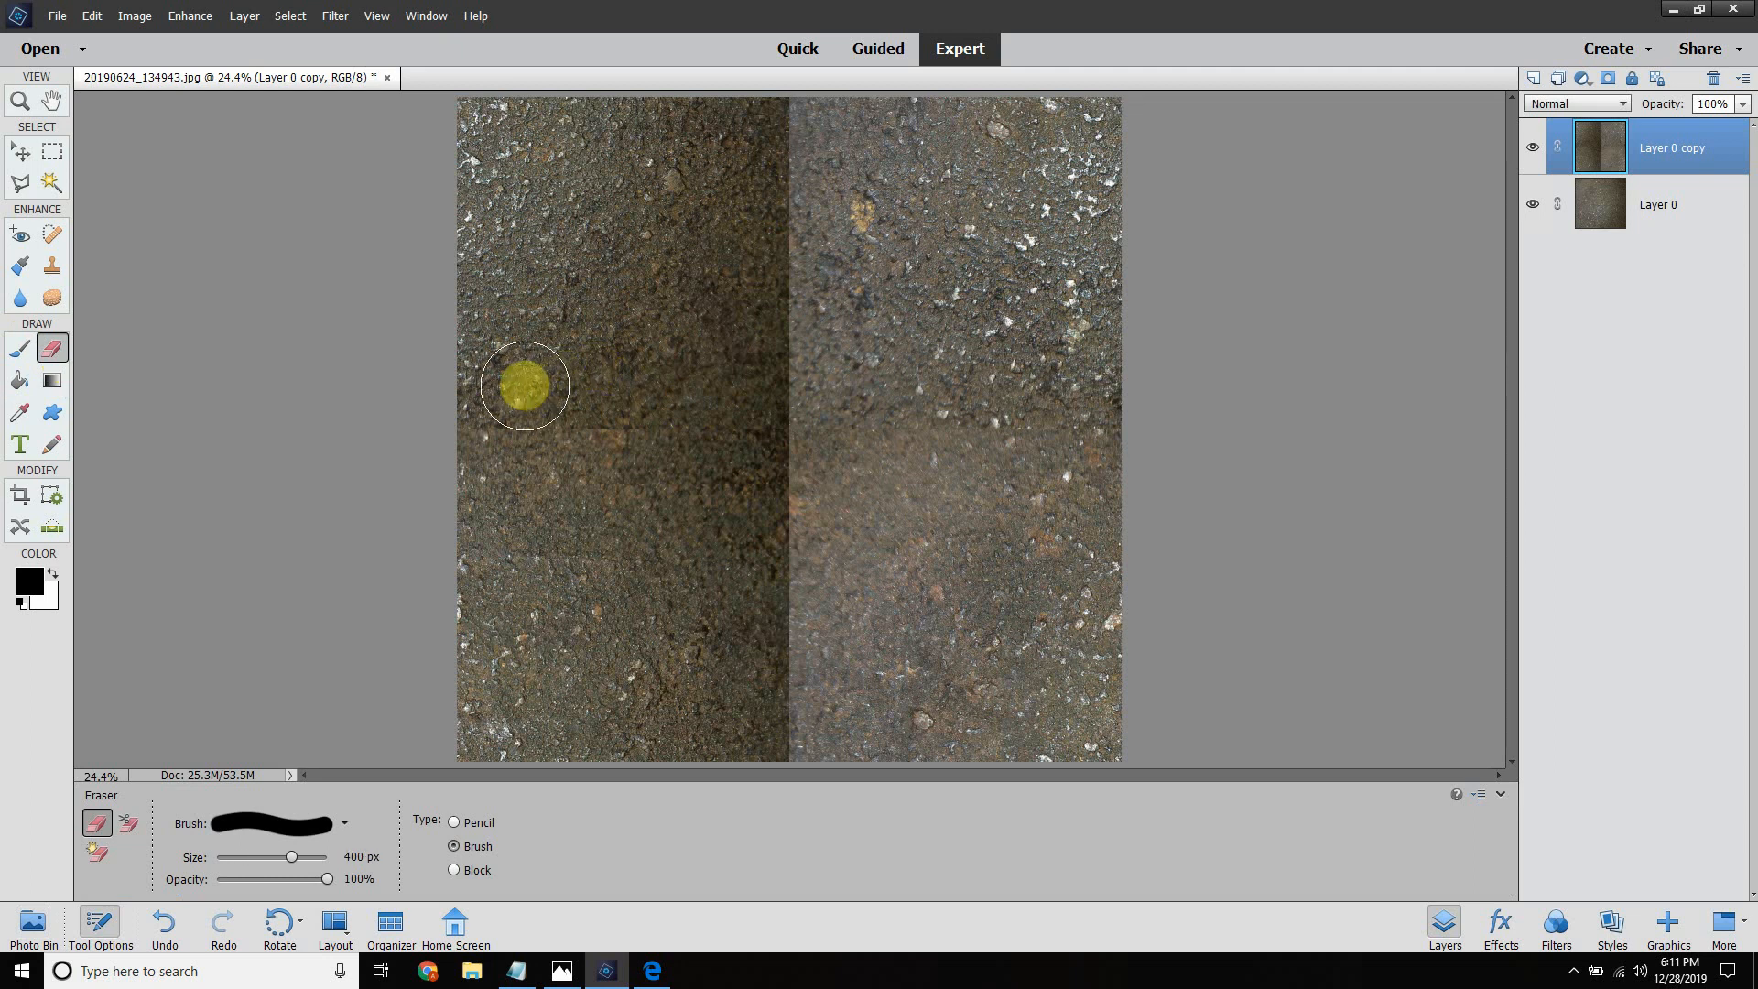
{"action": "key", "text": "bracketright"}
{"action": "key", "text": "bracketright"}
{"action": "key", "text": "bracketright"}
{"action": "key", "text": "bracketright"}
{"action": "key", "text": "bracketright"}
{"action": "key", "text": "bracketright"}
{"action": "key", "text": "bracketright"}
{"action": "key", "text": "bracketright"}
{"action": "key", "text": "bracketright"}
{"action": "key", "text": "bracketright"}
{"action": "key", "text": "bracketright"}
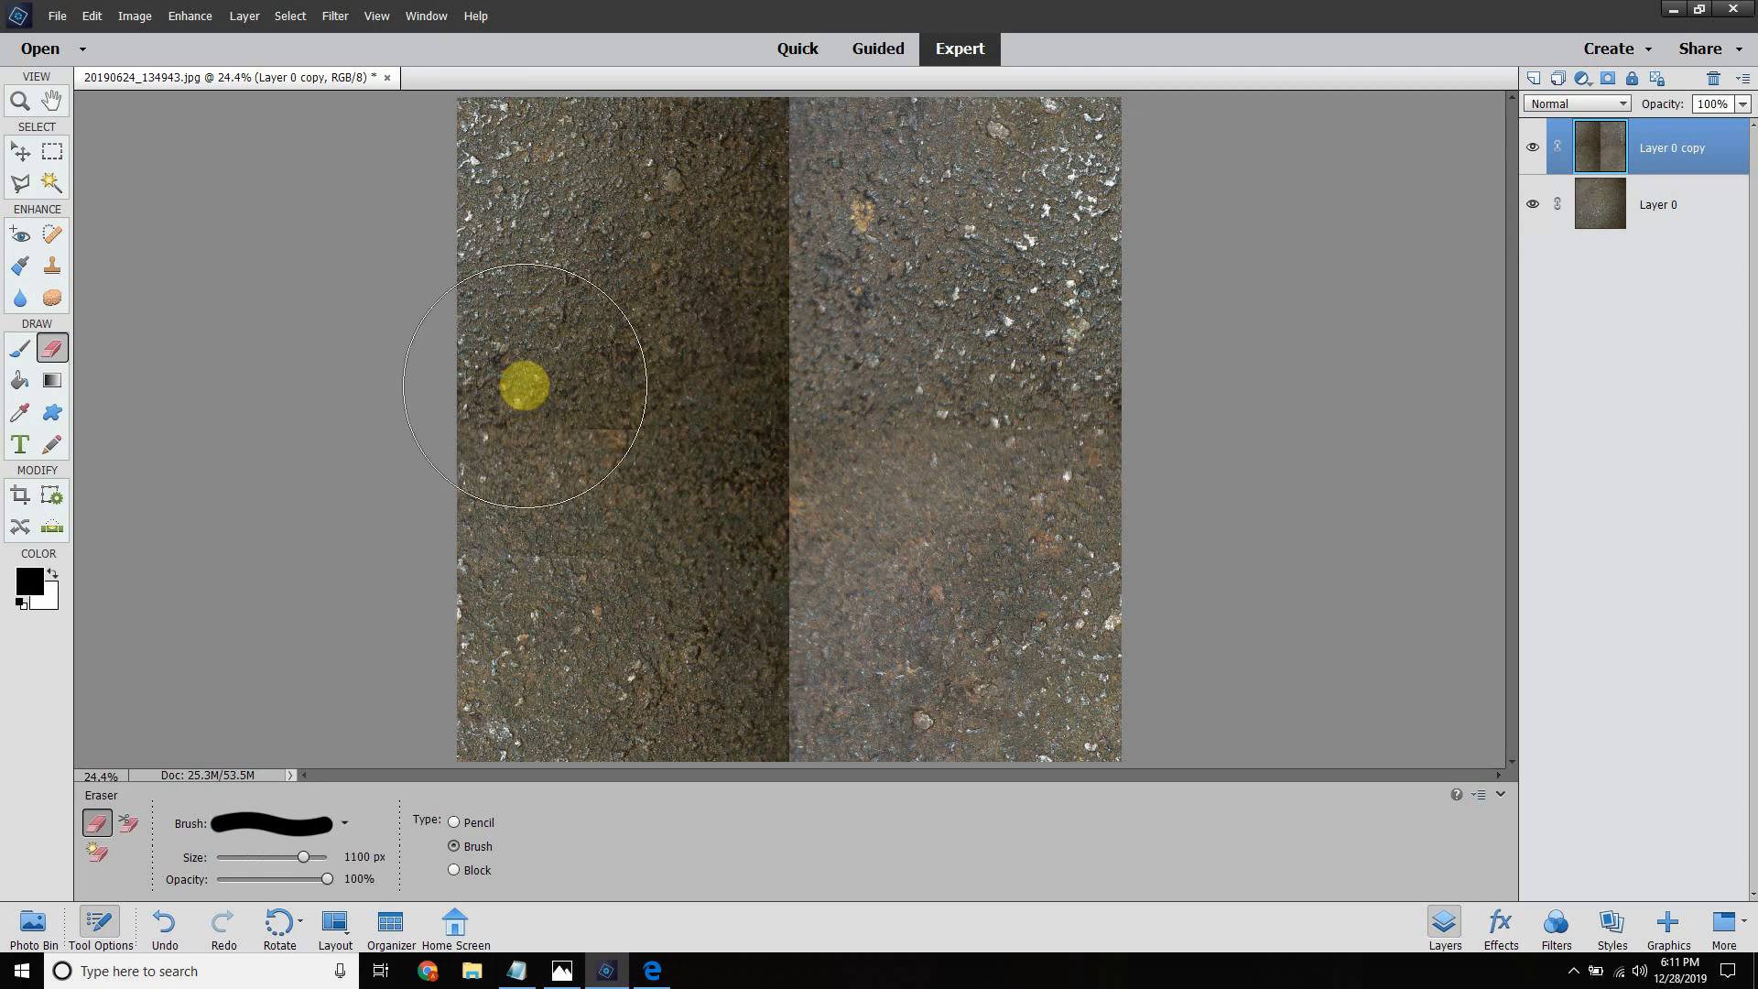
{"action": "key", "text": "bracketright"}
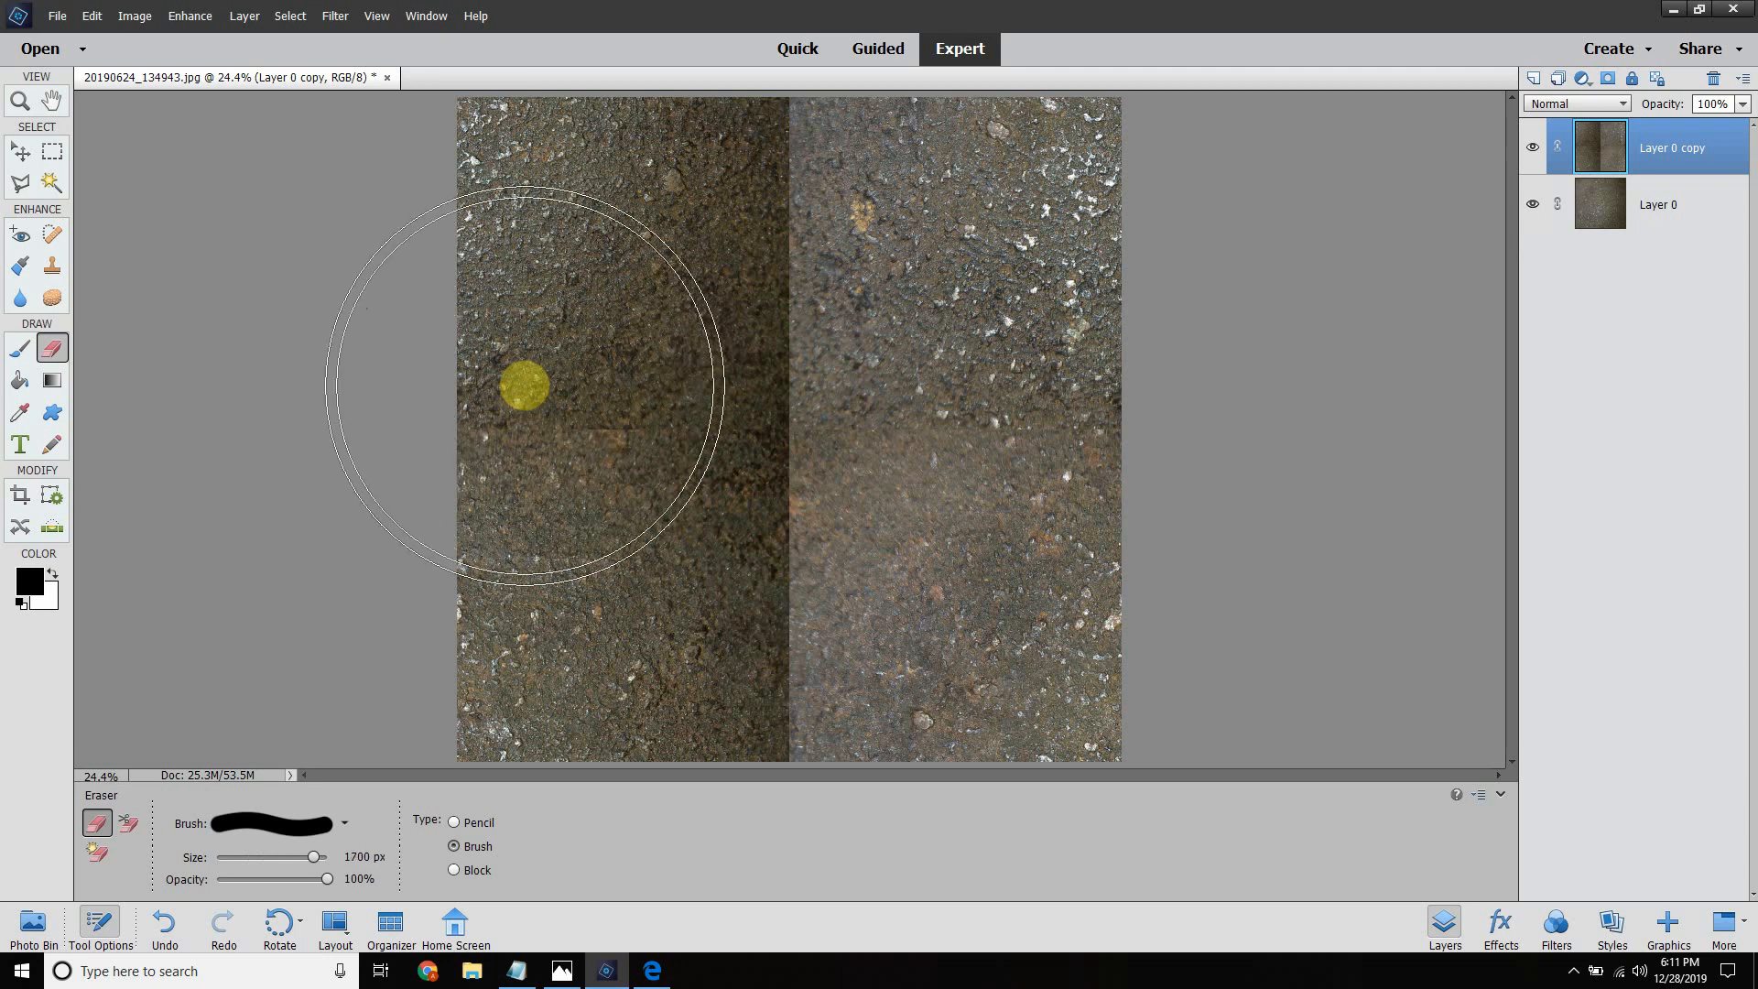
{"action": "key", "text": "bracketleft"}
{"action": "key", "text": "bracketleft"}
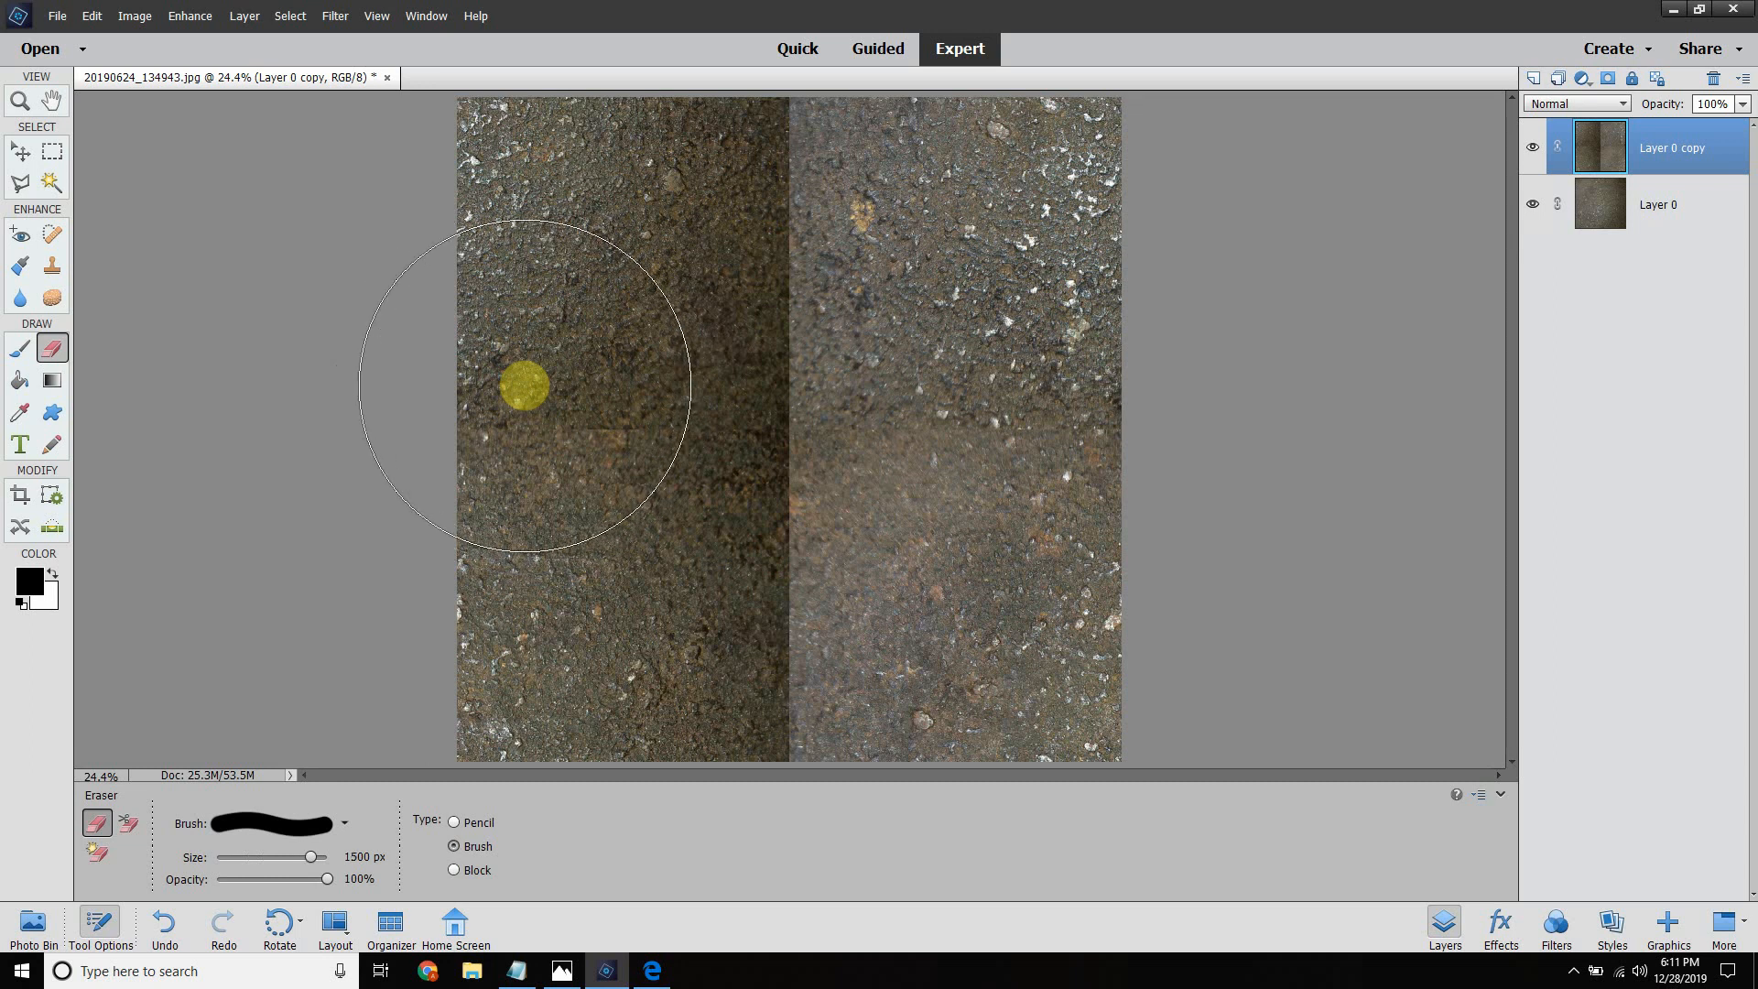
{"action": "key", "text": "bracketleft"}
{"action": "key", "text": "bracketright"}
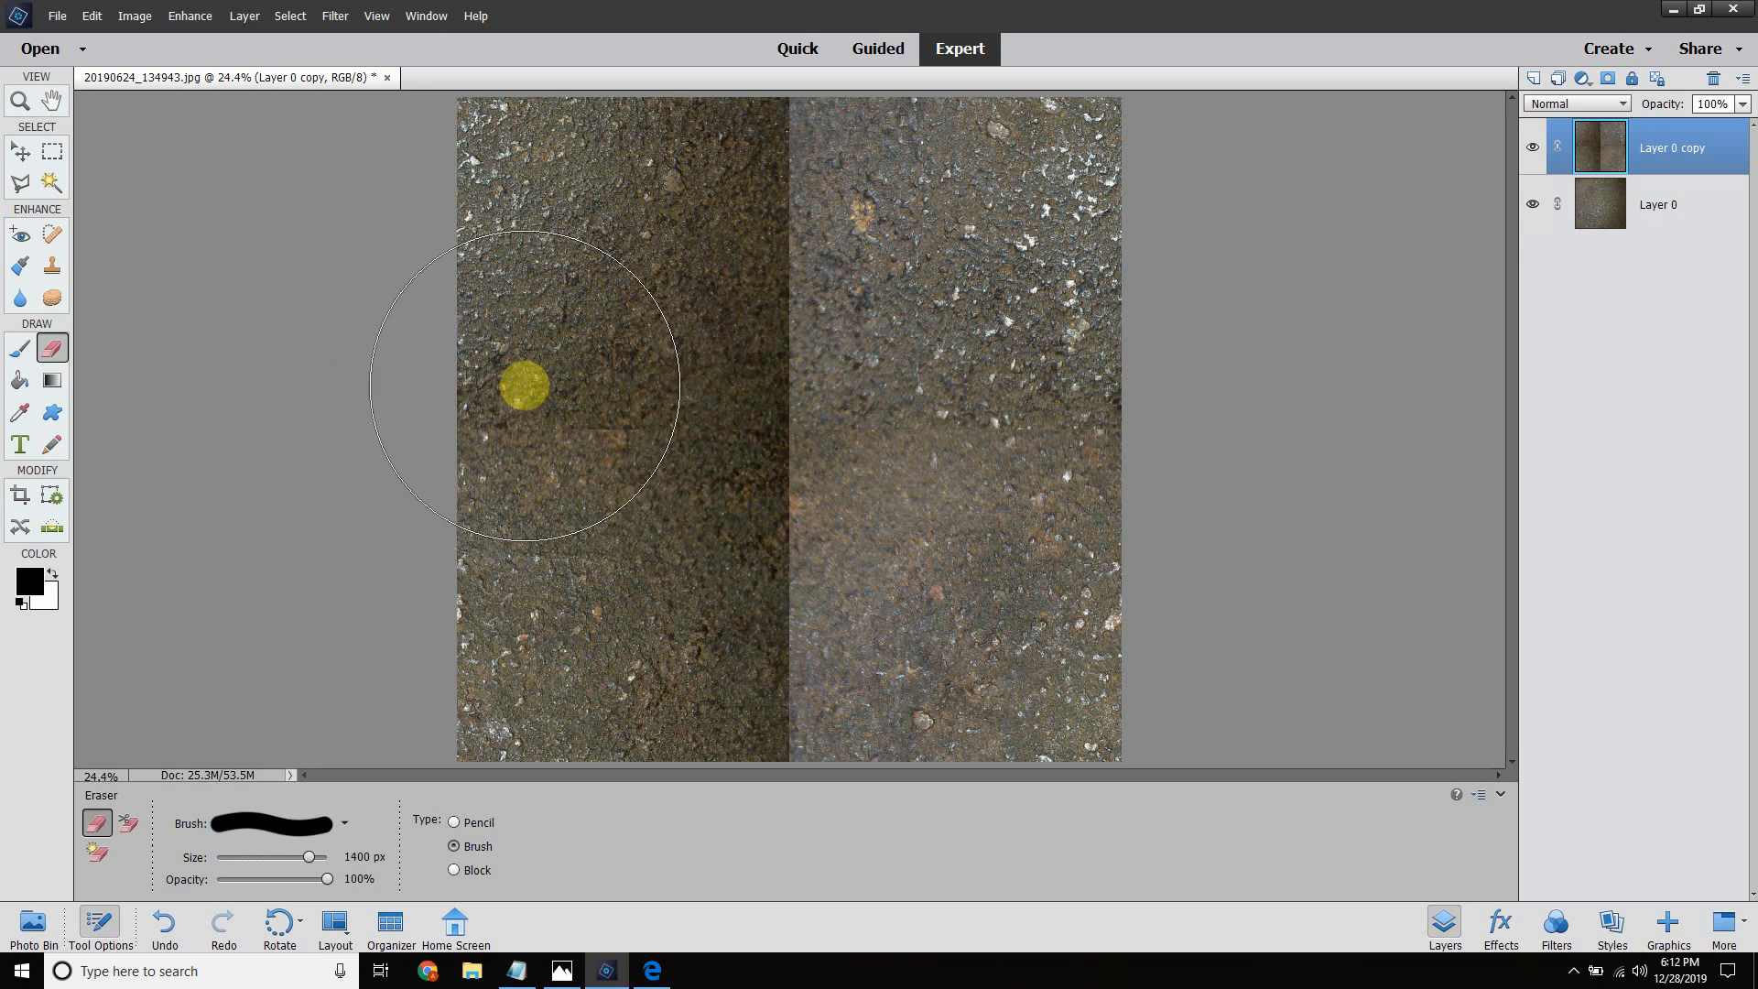
Step: Look through the eraser's brush presets without changing the brush, and set the eraser opacity to 20%
{"action": "left_click", "coordinate": [342, 827]}
{"action": "scroll", "coordinate": [306, 687], "scroll_direction": "up", "scroll_amount": 3}
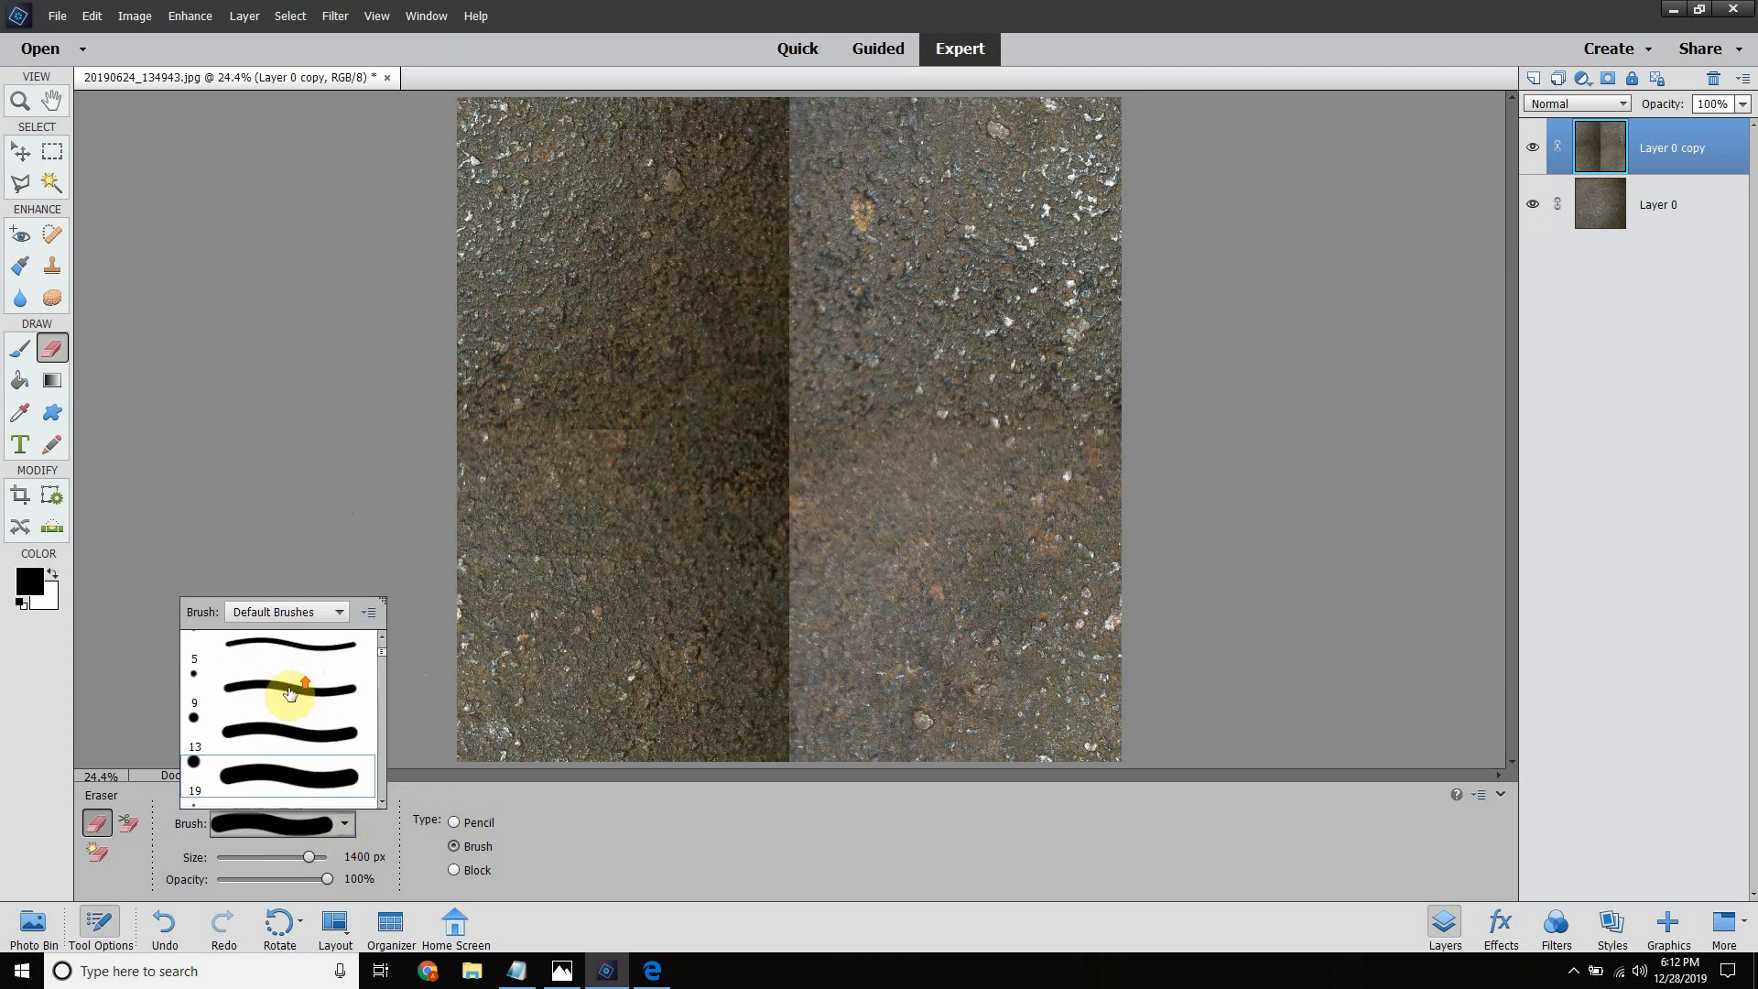
{"action": "left_click", "coordinate": [644, 871]}
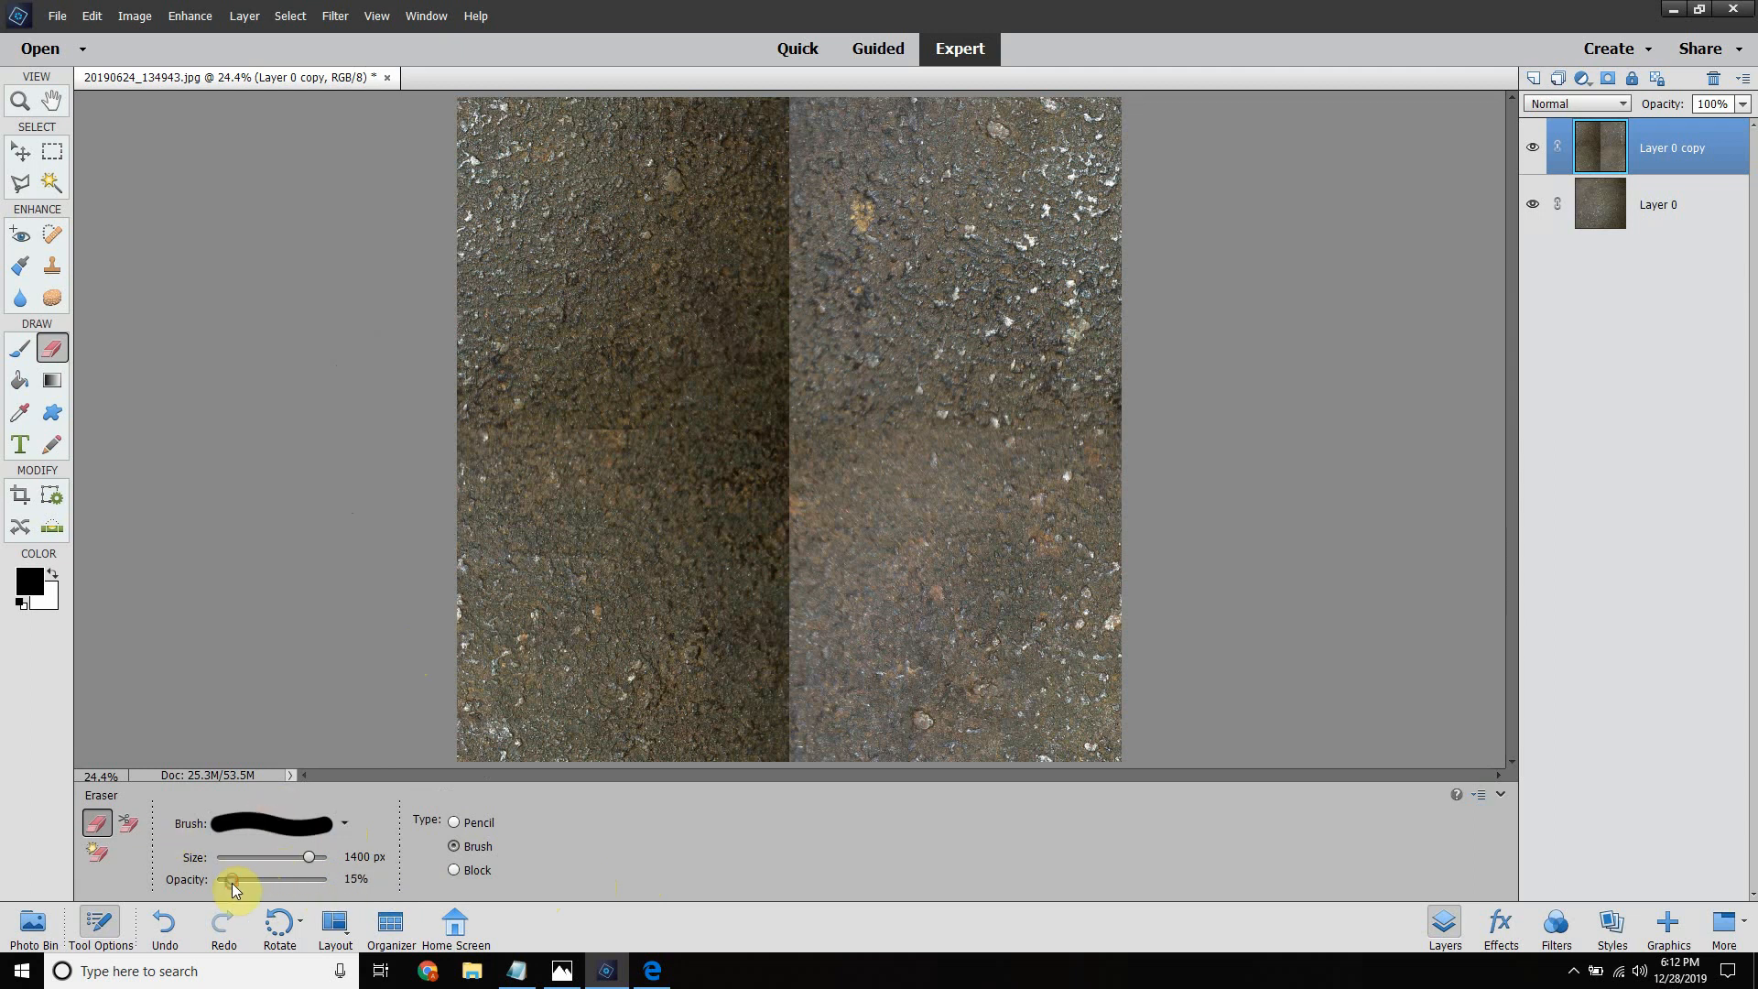
{"action": "left_click_drag", "start_coordinate": [232, 883], "coordinate": [238, 888]}
{"action": "left_click", "coordinate": [304, 827]}
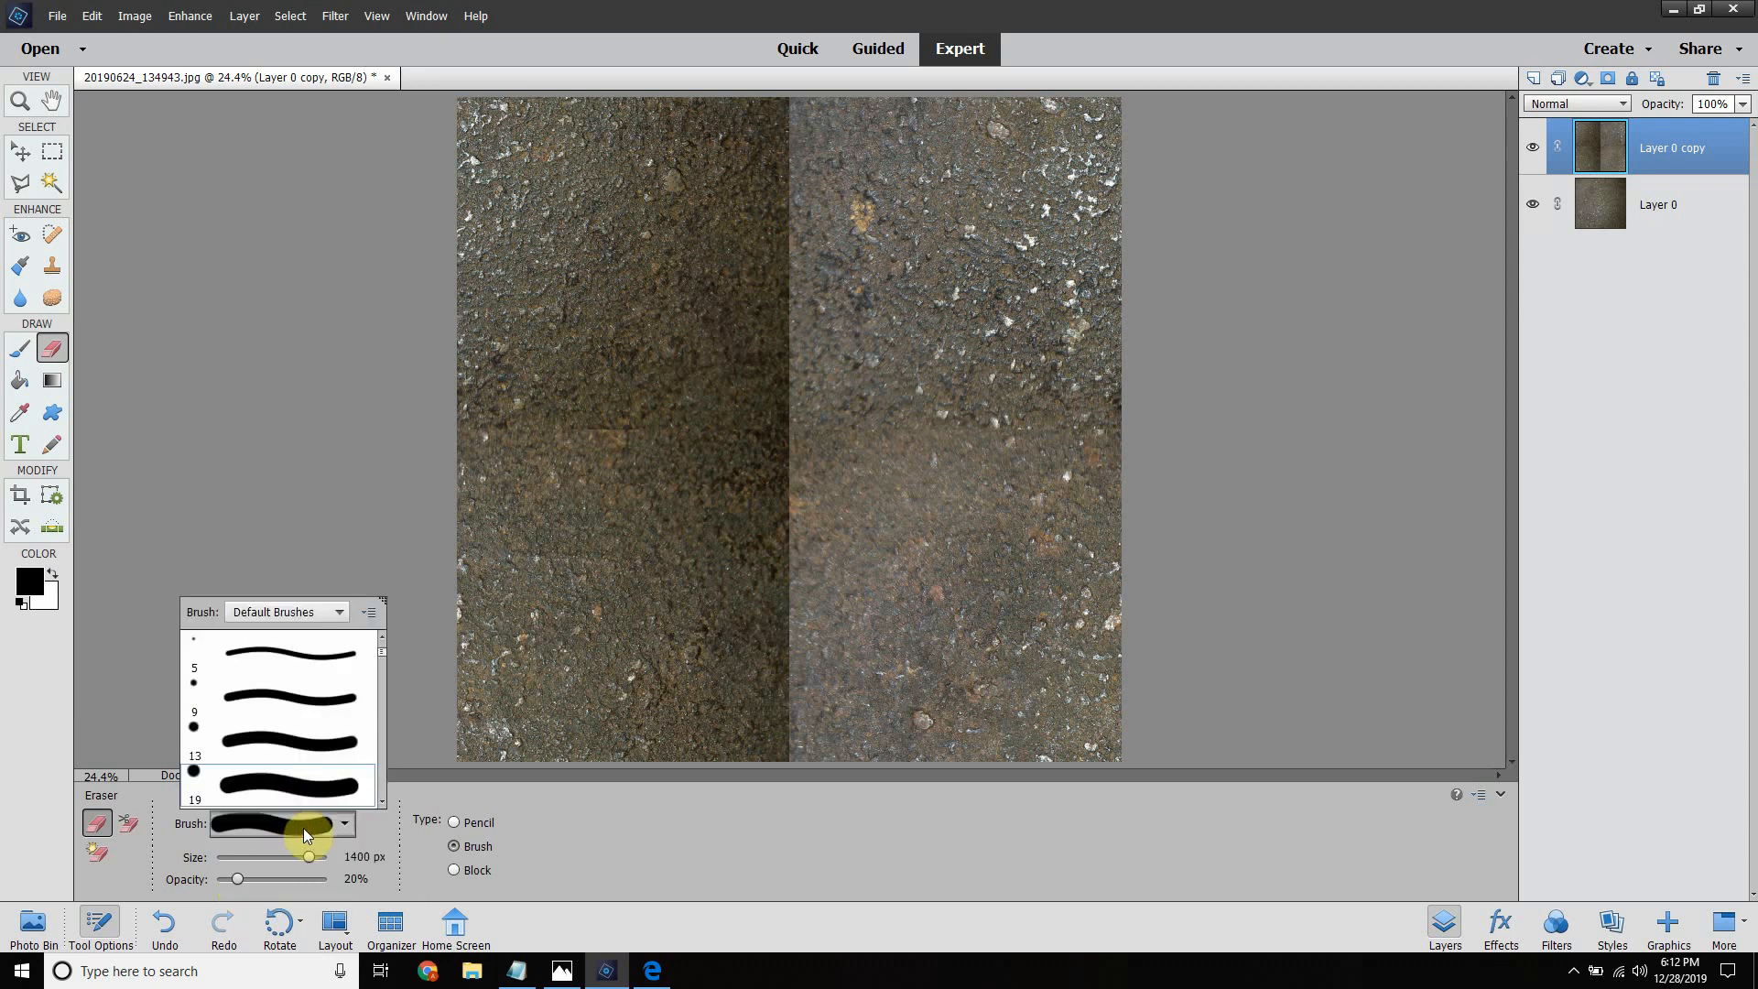
{"action": "left_click", "coordinate": [621, 812]}
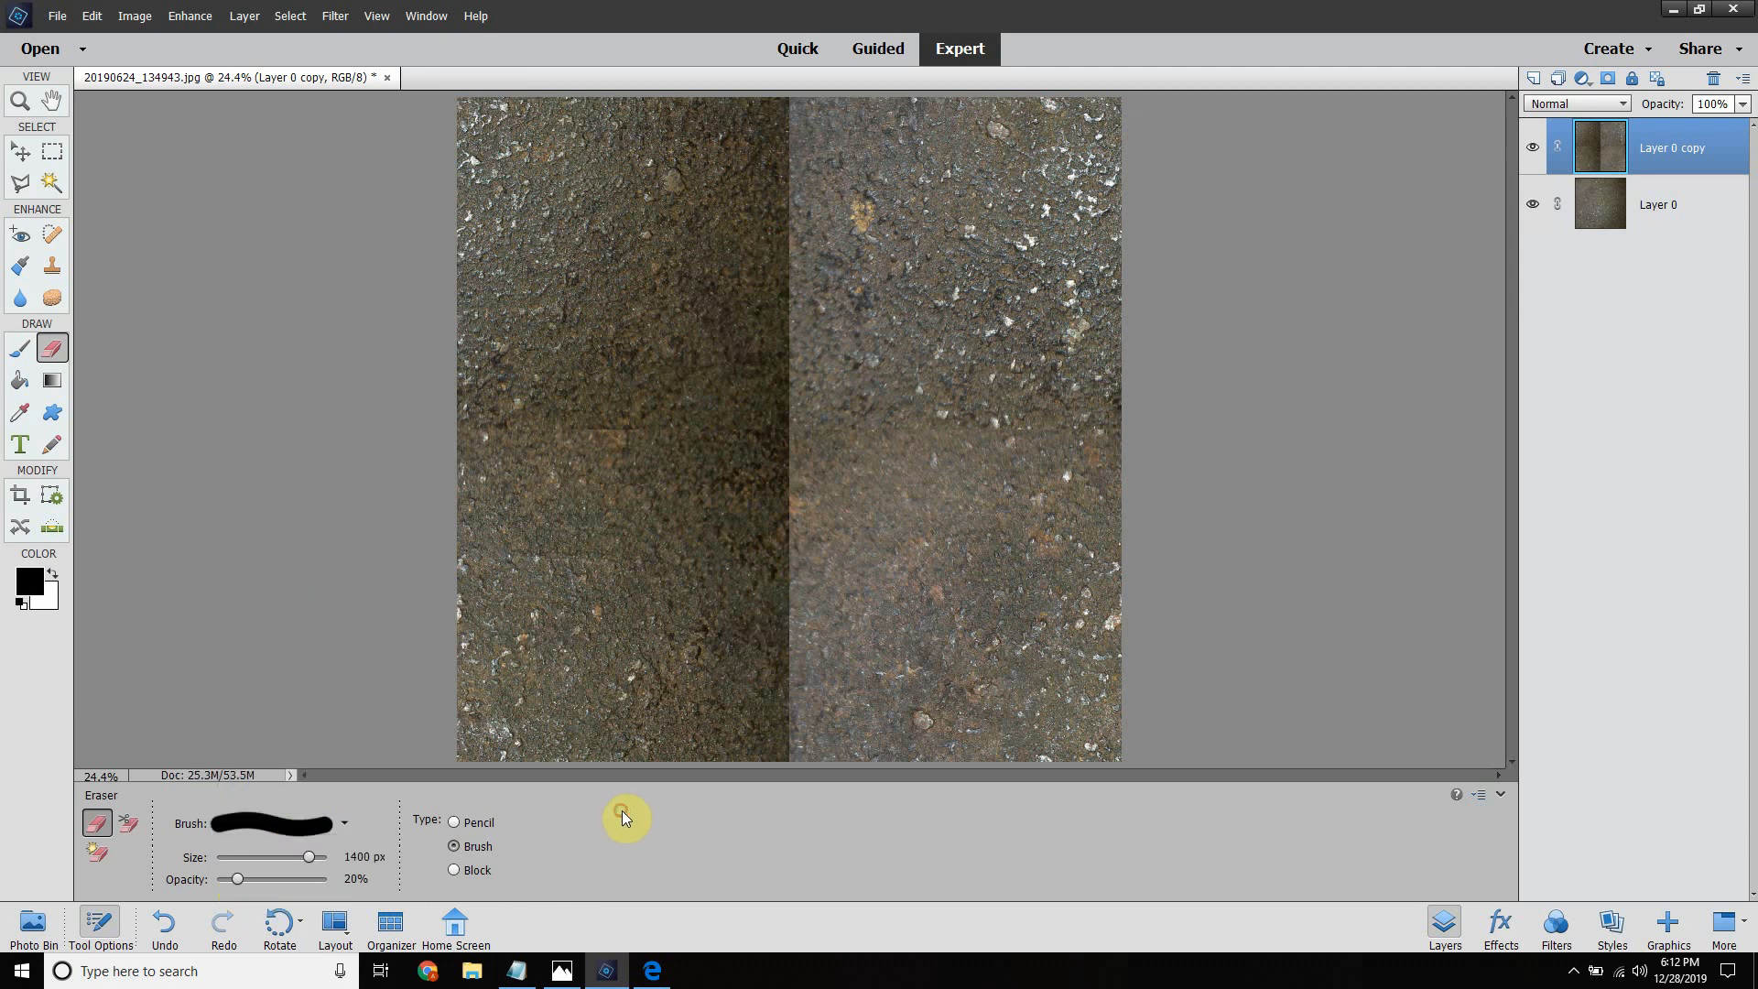
Step: Choose the soft round 300 px brush from the Default Brushes for the eraser
{"action": "left_click", "coordinate": [304, 824]}
{"action": "scroll", "coordinate": [287, 712], "scroll_direction": "down", "scroll_amount": 3}
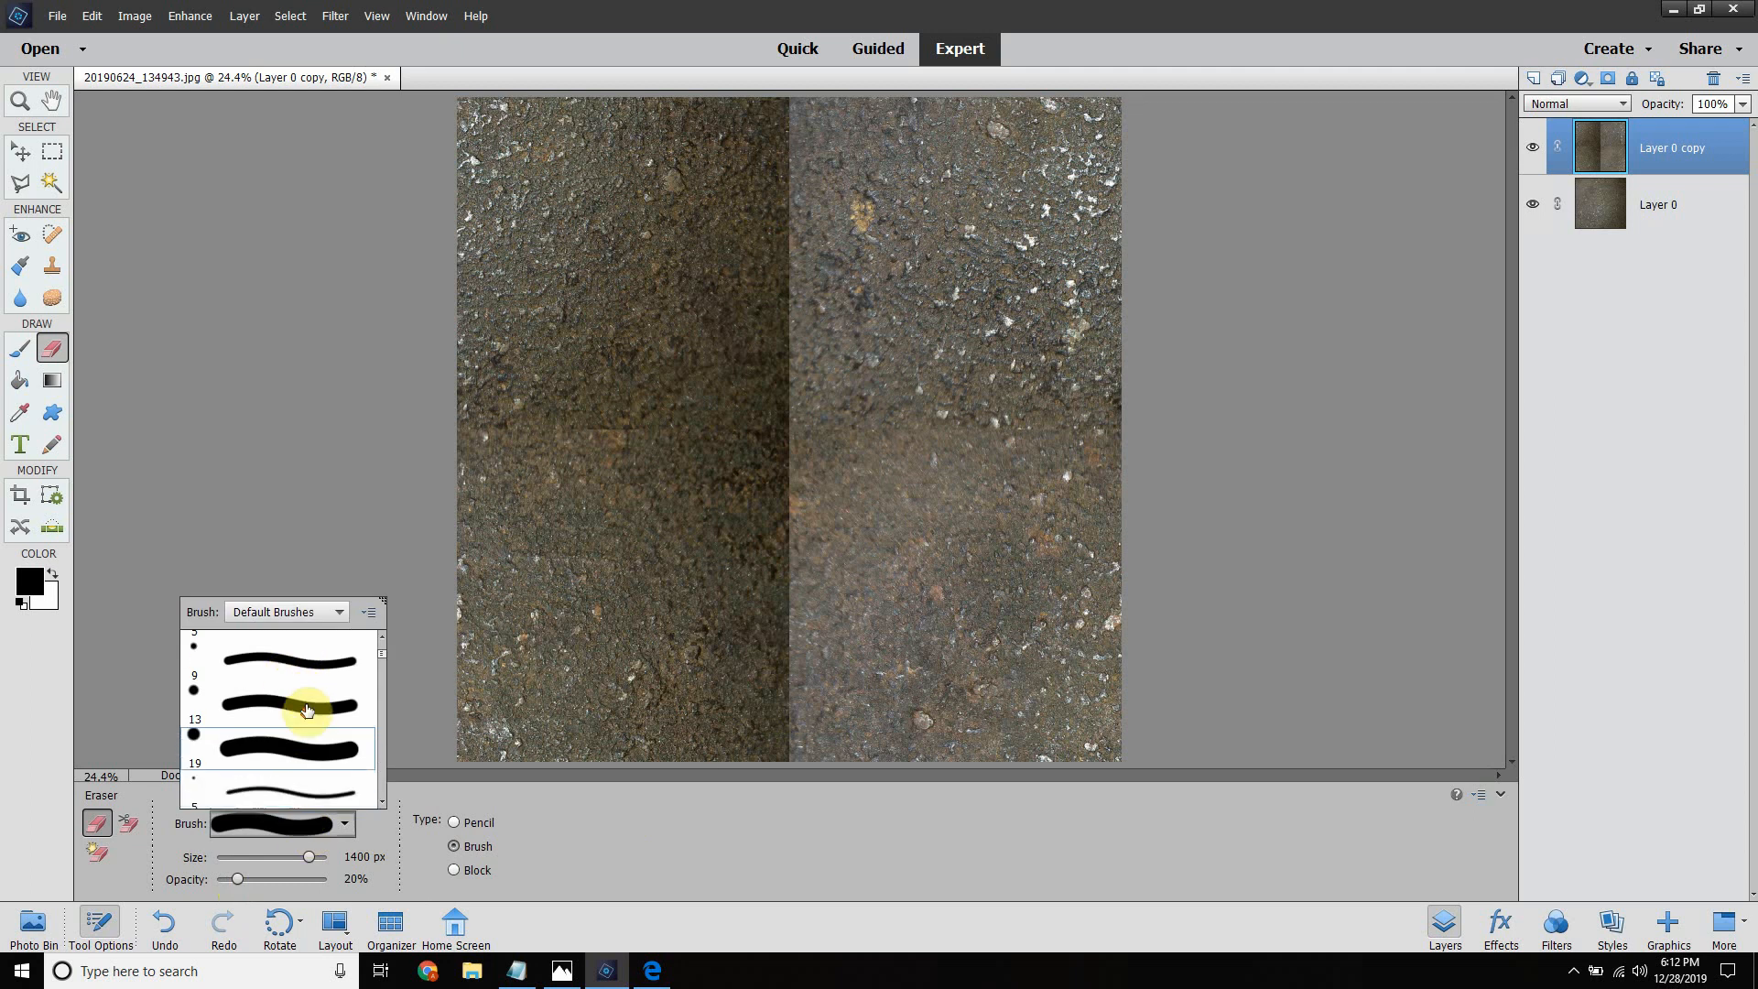
{"action": "scroll", "coordinate": [277, 725], "scroll_direction": "down", "scroll_amount": 2}
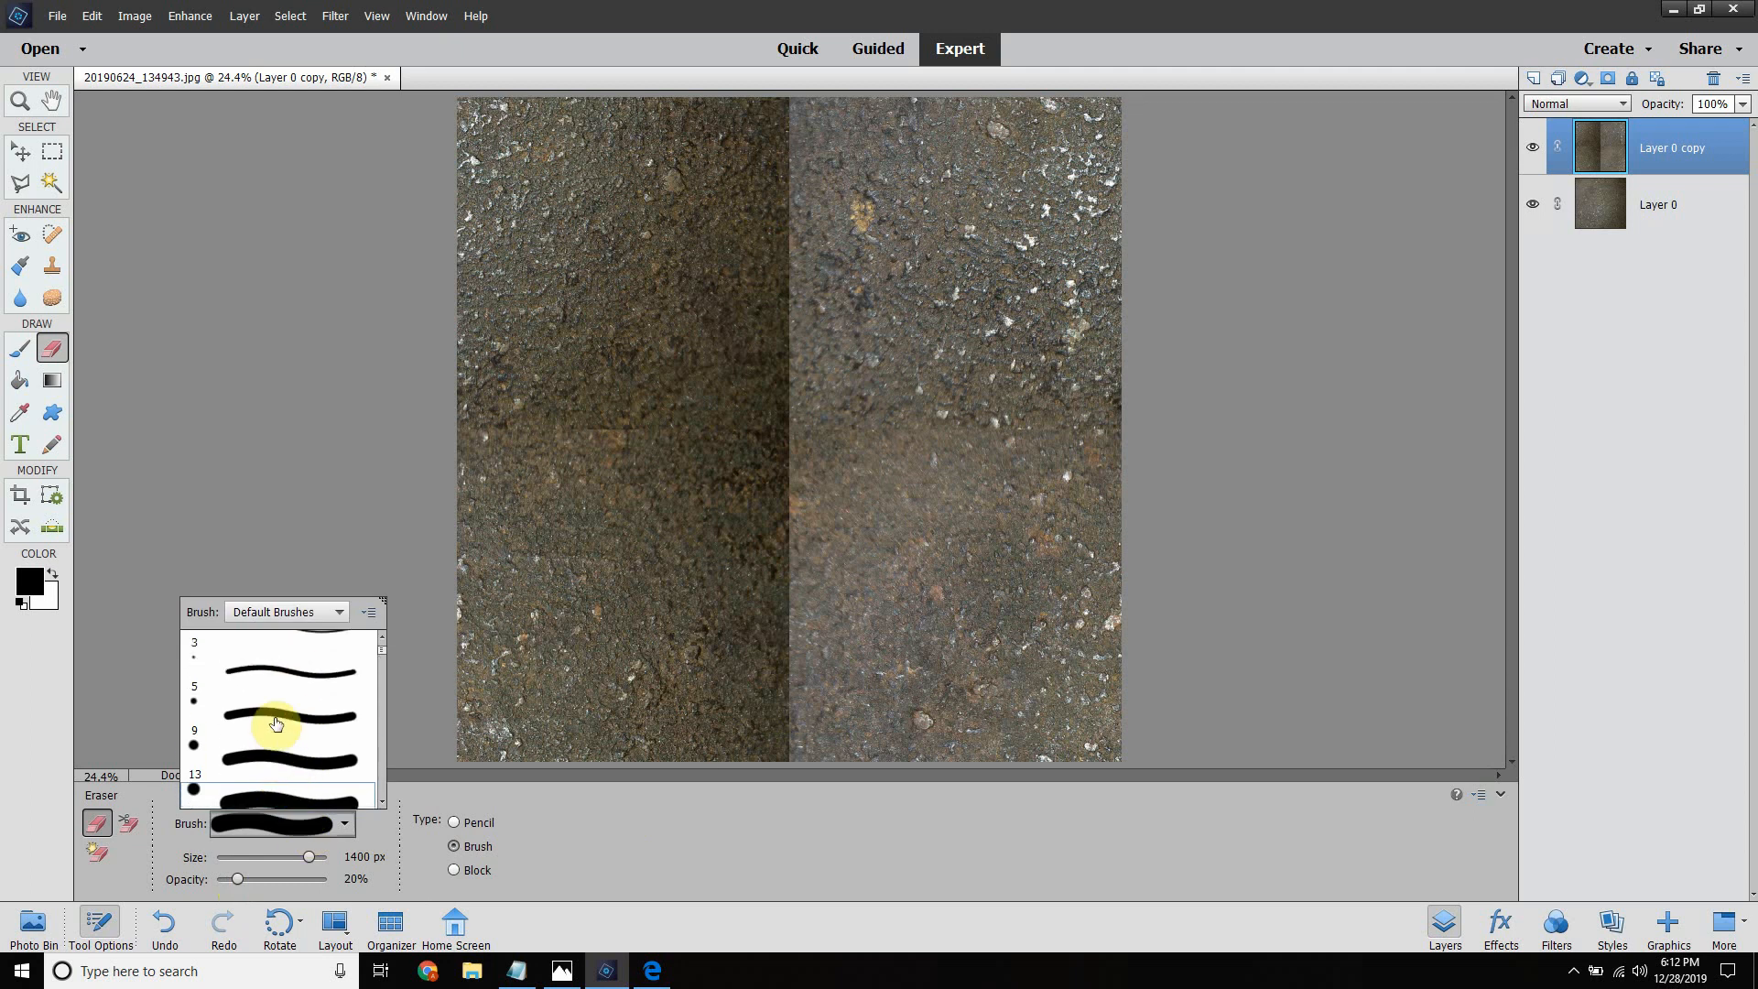
{"action": "scroll", "coordinate": [310, 694], "scroll_direction": "down", "scroll_amount": 6}
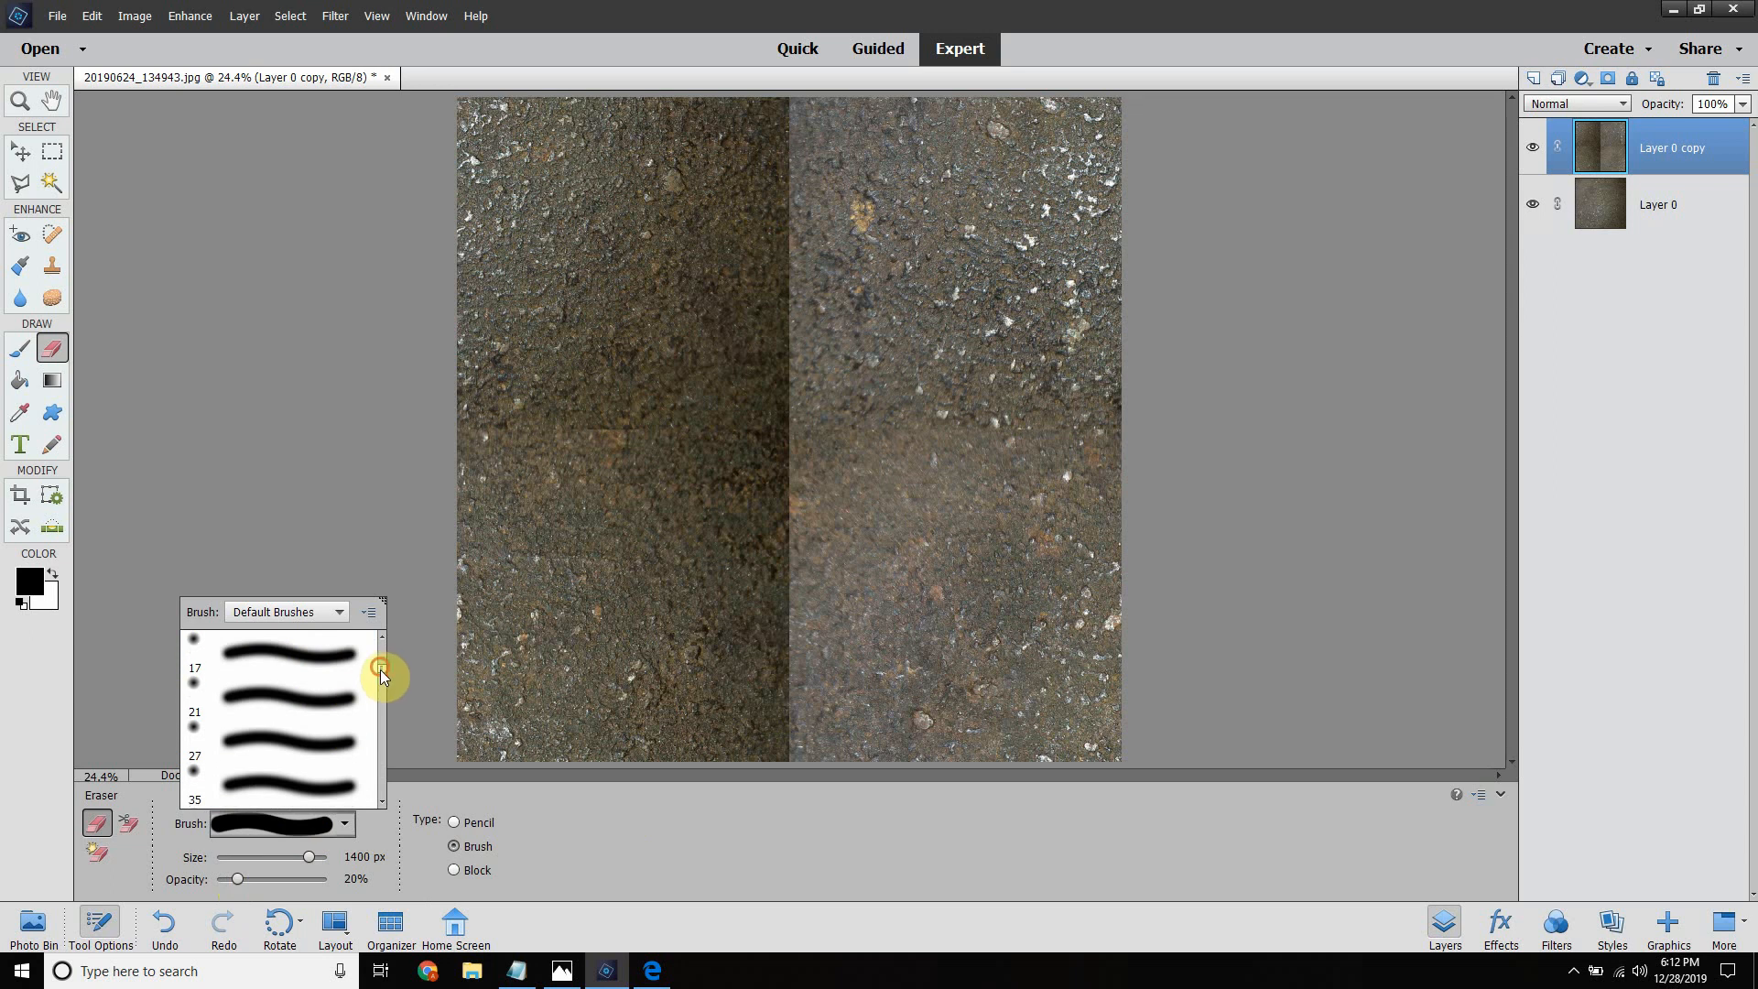
{"action": "mouse_move", "coordinate": [381, 668]}
{"action": "left_mouse_down"}
{"action": "mouse_move", "coordinate": [394, 828]}
{"action": "mouse_move", "coordinate": [384, 626]}
{"action": "mouse_move", "coordinate": [375, 745]}
{"action": "mouse_move", "coordinate": [375, 667]}
{"action": "left_mouse_up"}
{"action": "scroll", "coordinate": [374, 671], "scroll_direction": "up", "scroll_amount": 1}
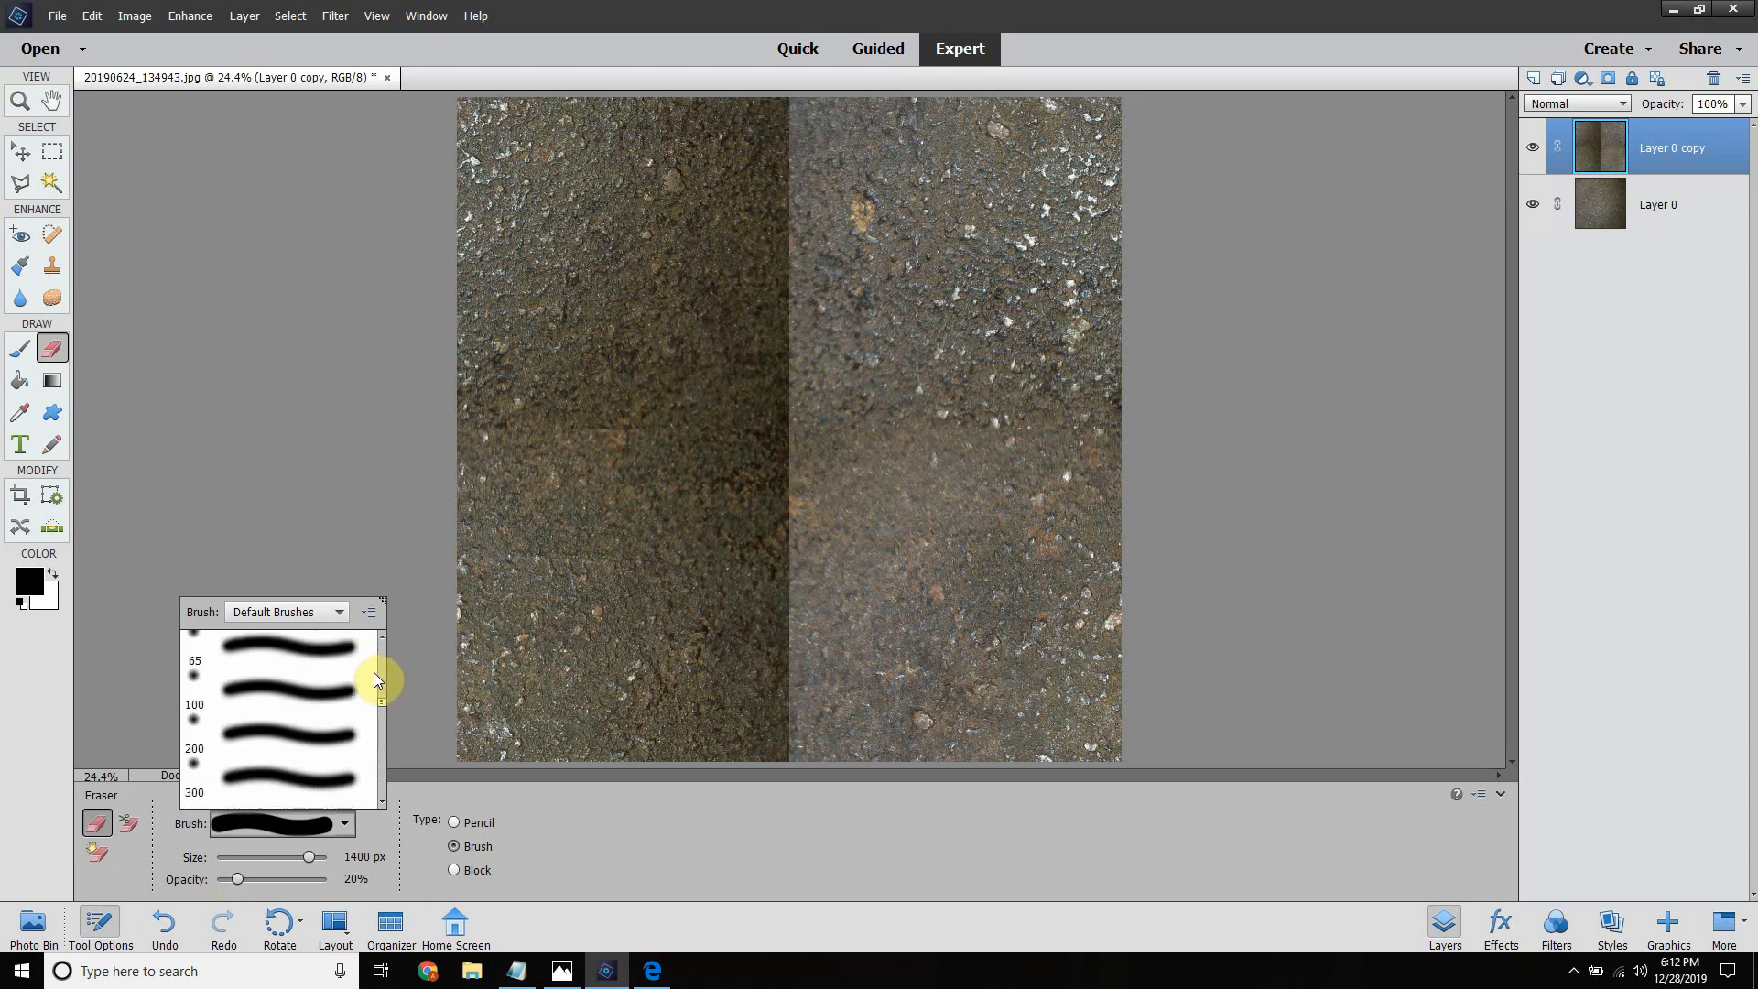
{"action": "scroll", "coordinate": [373, 675], "scroll_direction": "down", "scroll_amount": 2}
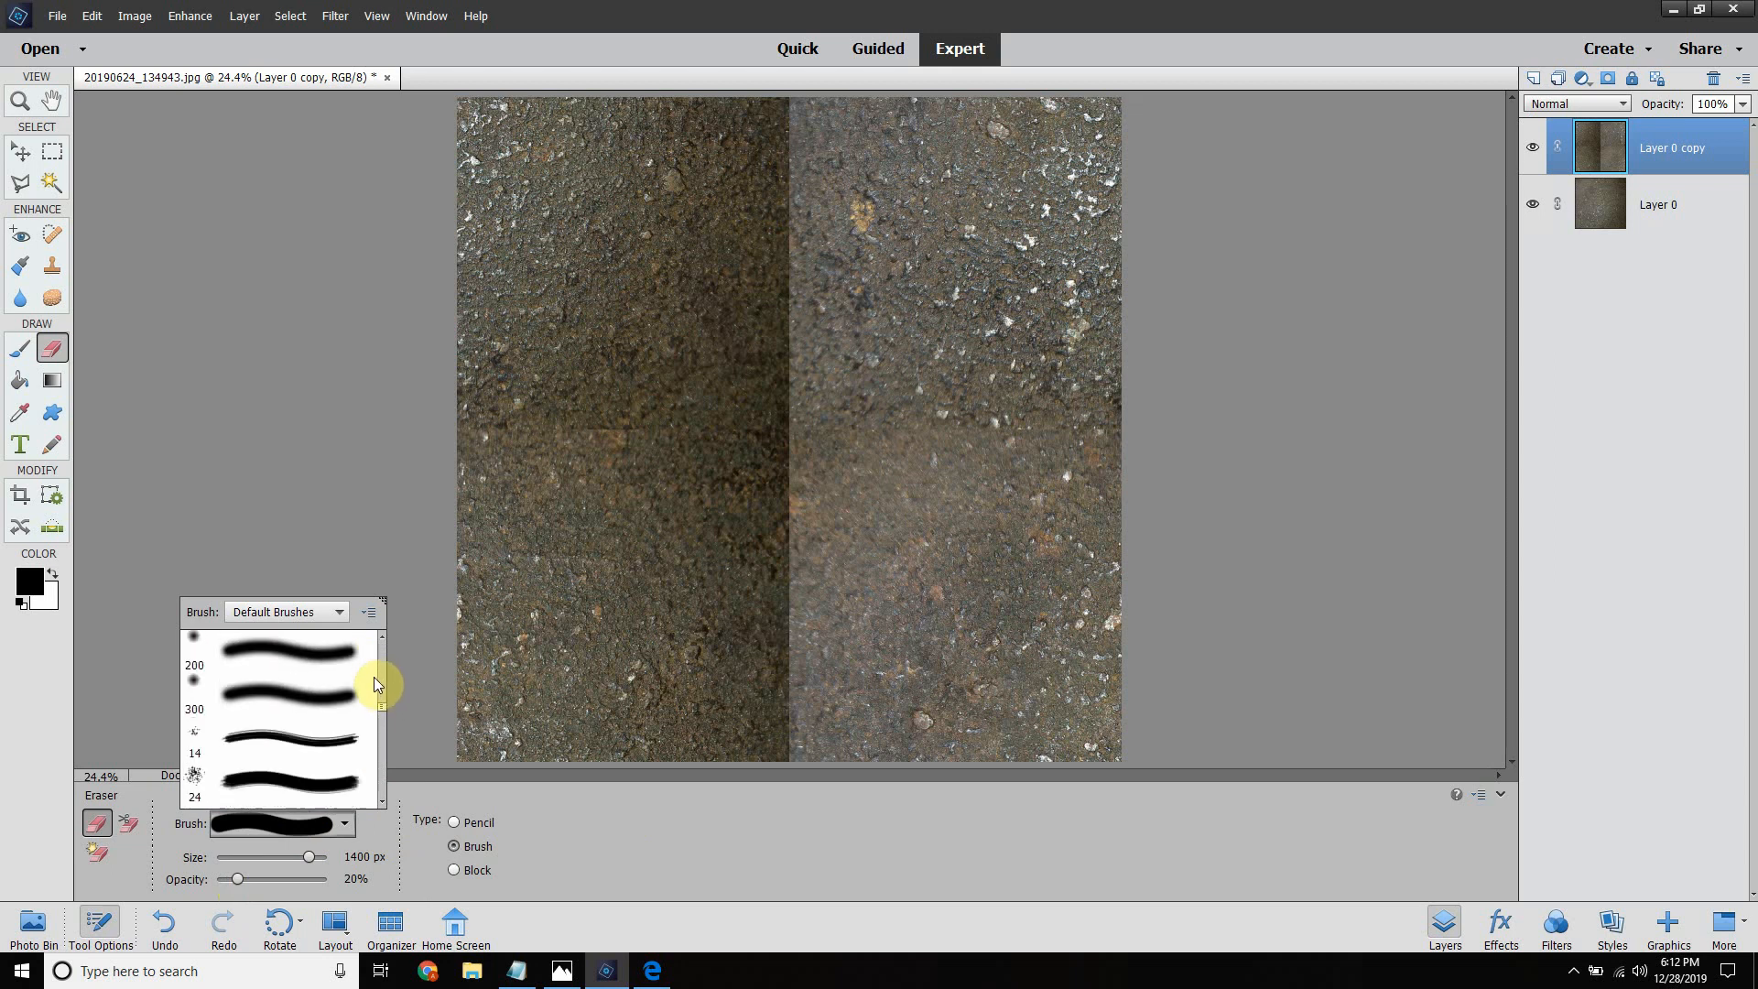
{"action": "left_click", "coordinate": [275, 694]}
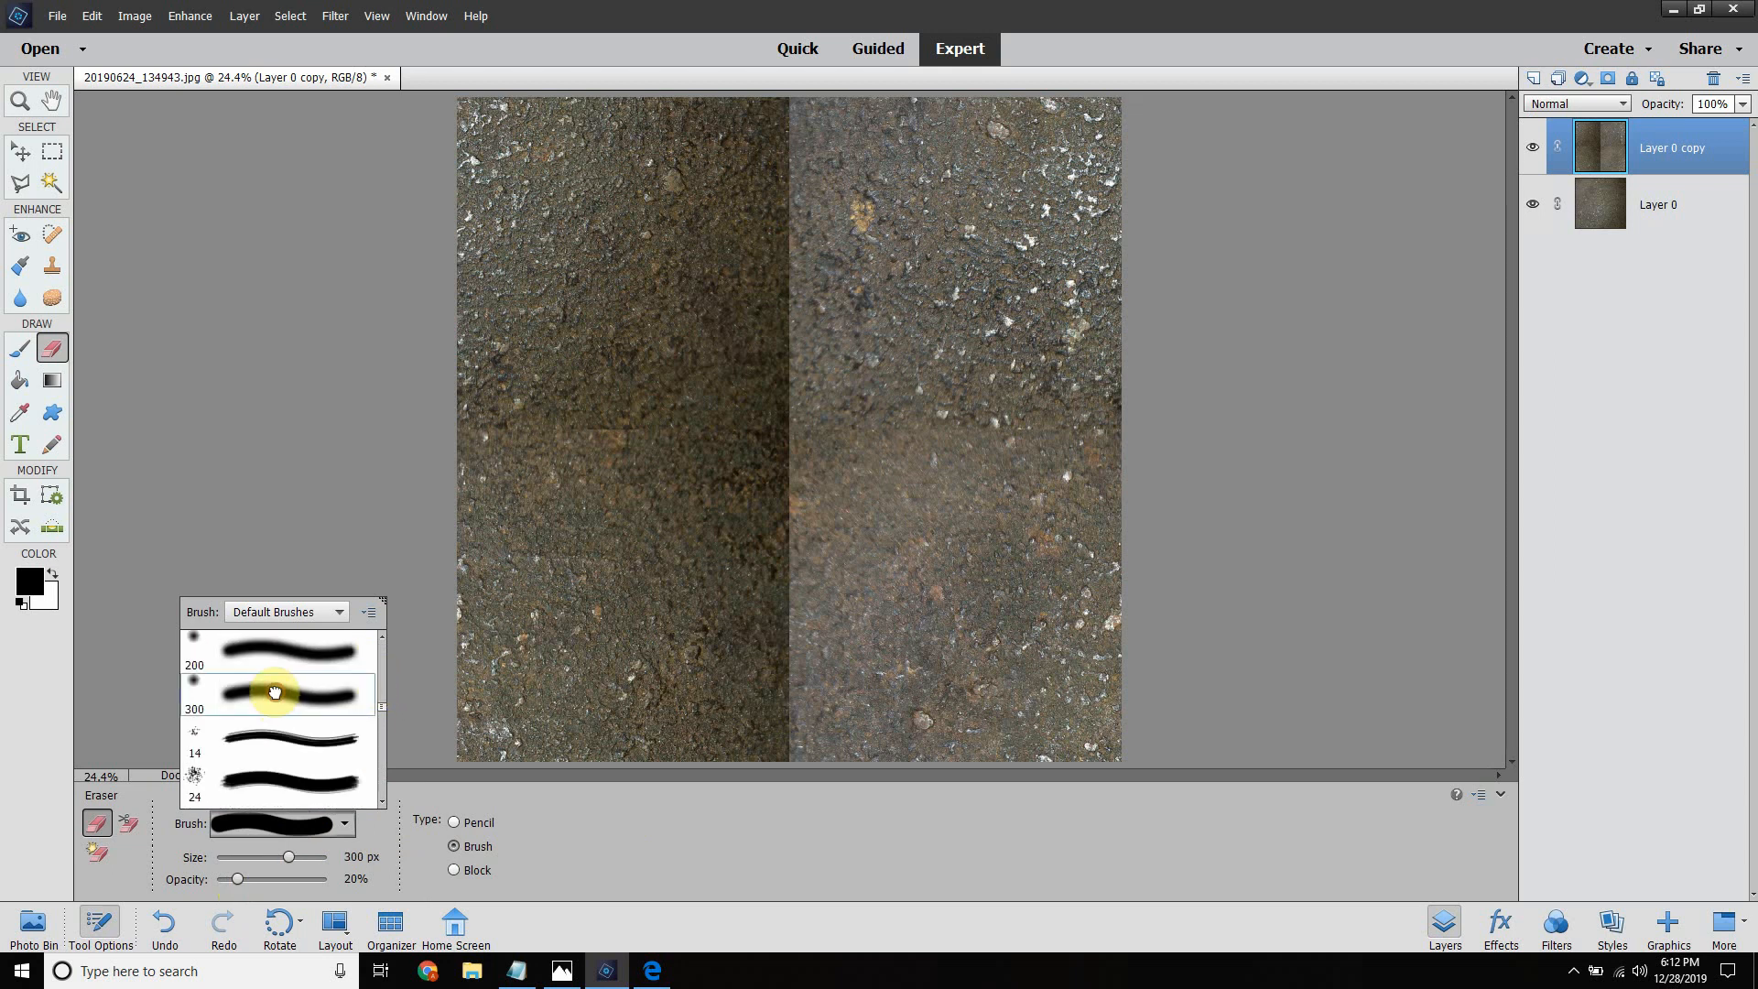
{"action": "left_click", "coordinate": [655, 808]}
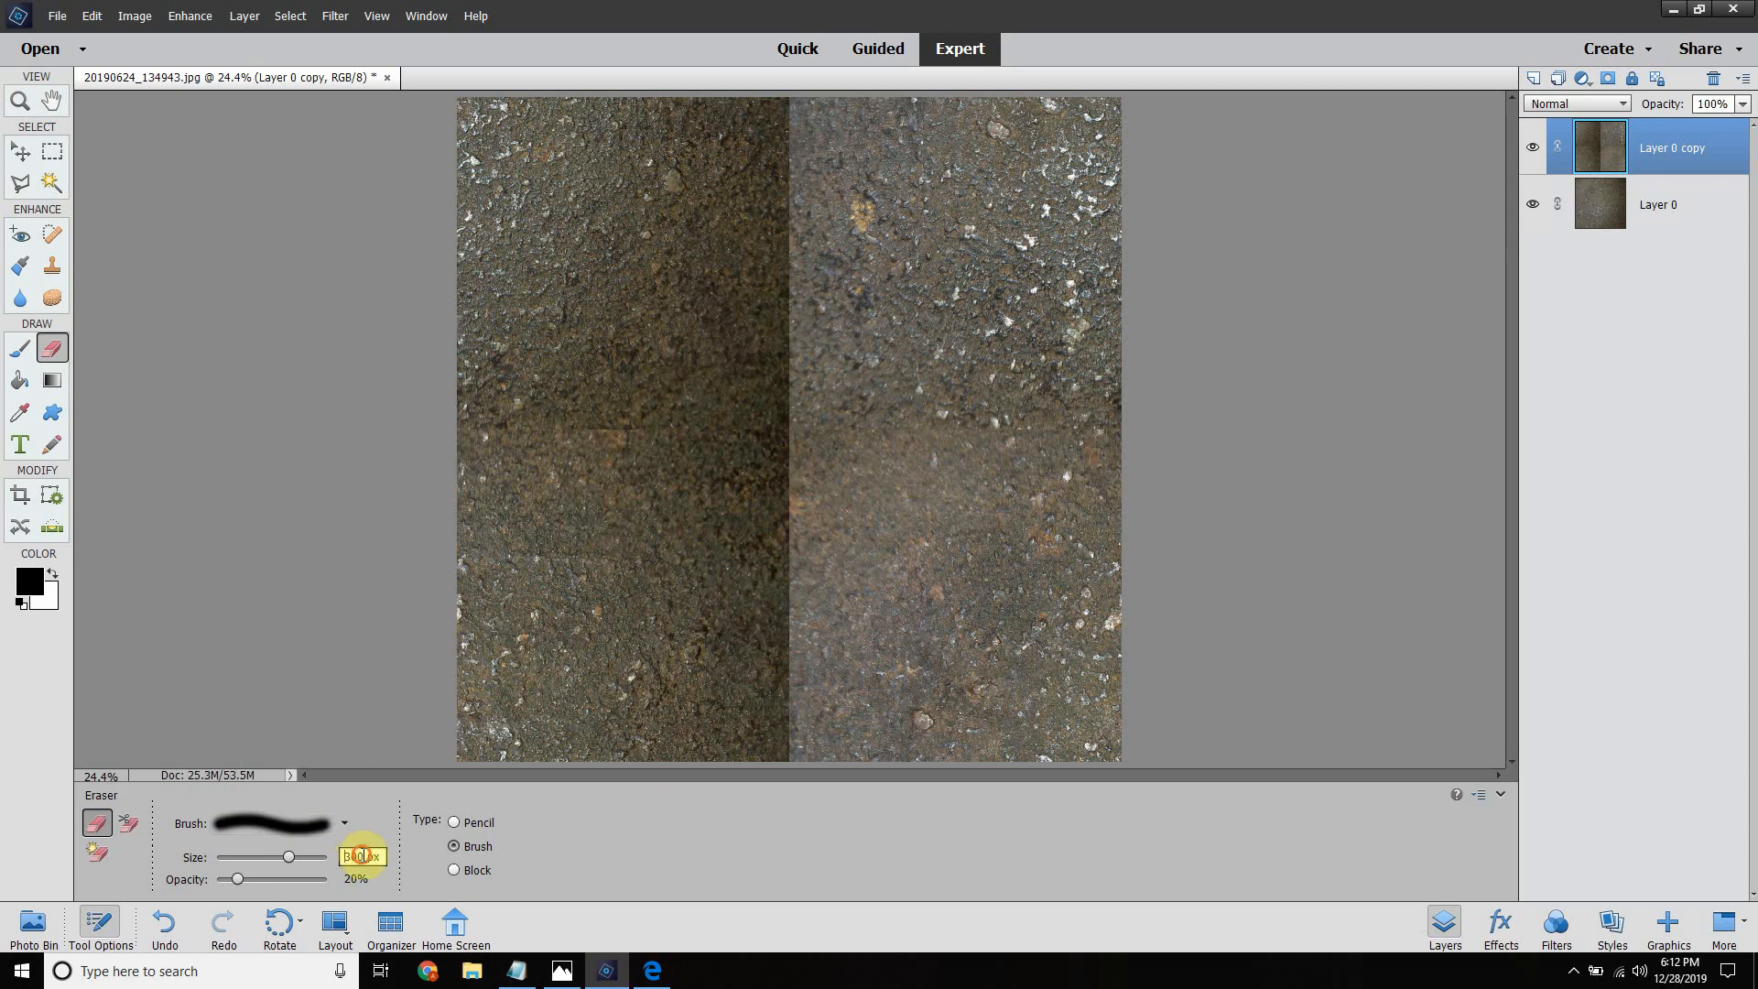
Step: Set the eraser's brush size to 1400 px
{"action": "left_click", "coordinate": [361, 855]}
{"action": "type", "text": "1400"}
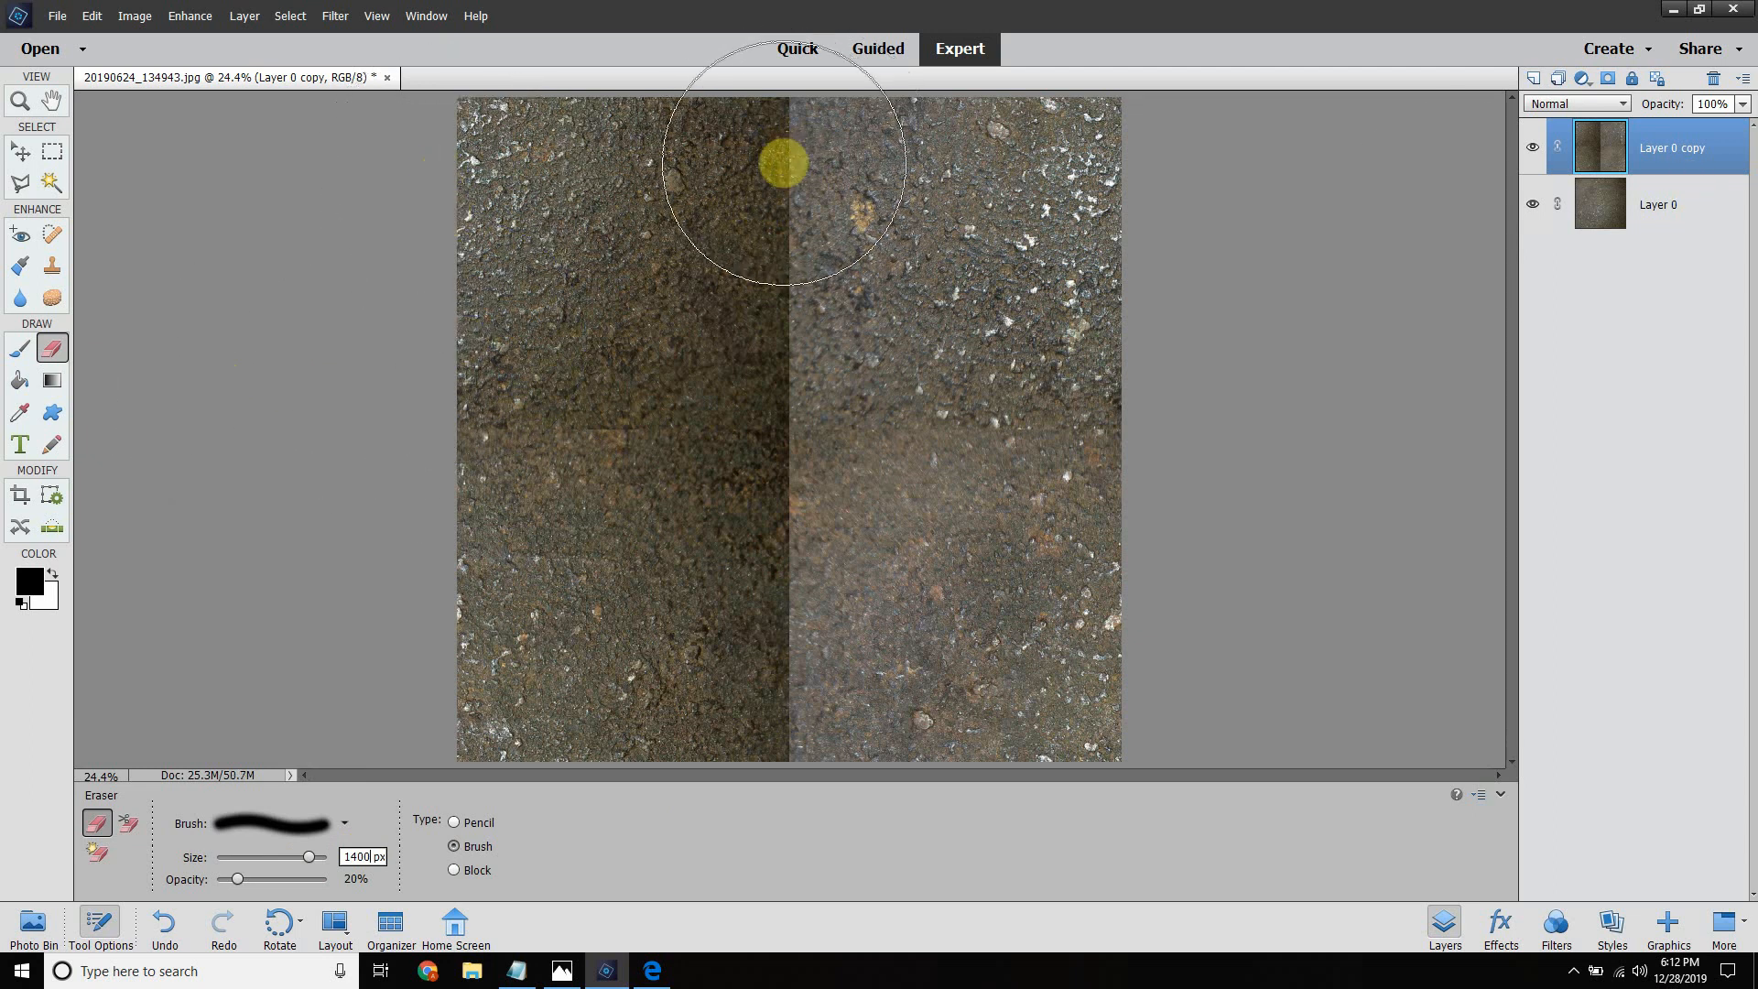
{"action": "type", "text": "[[[[[[ p"}
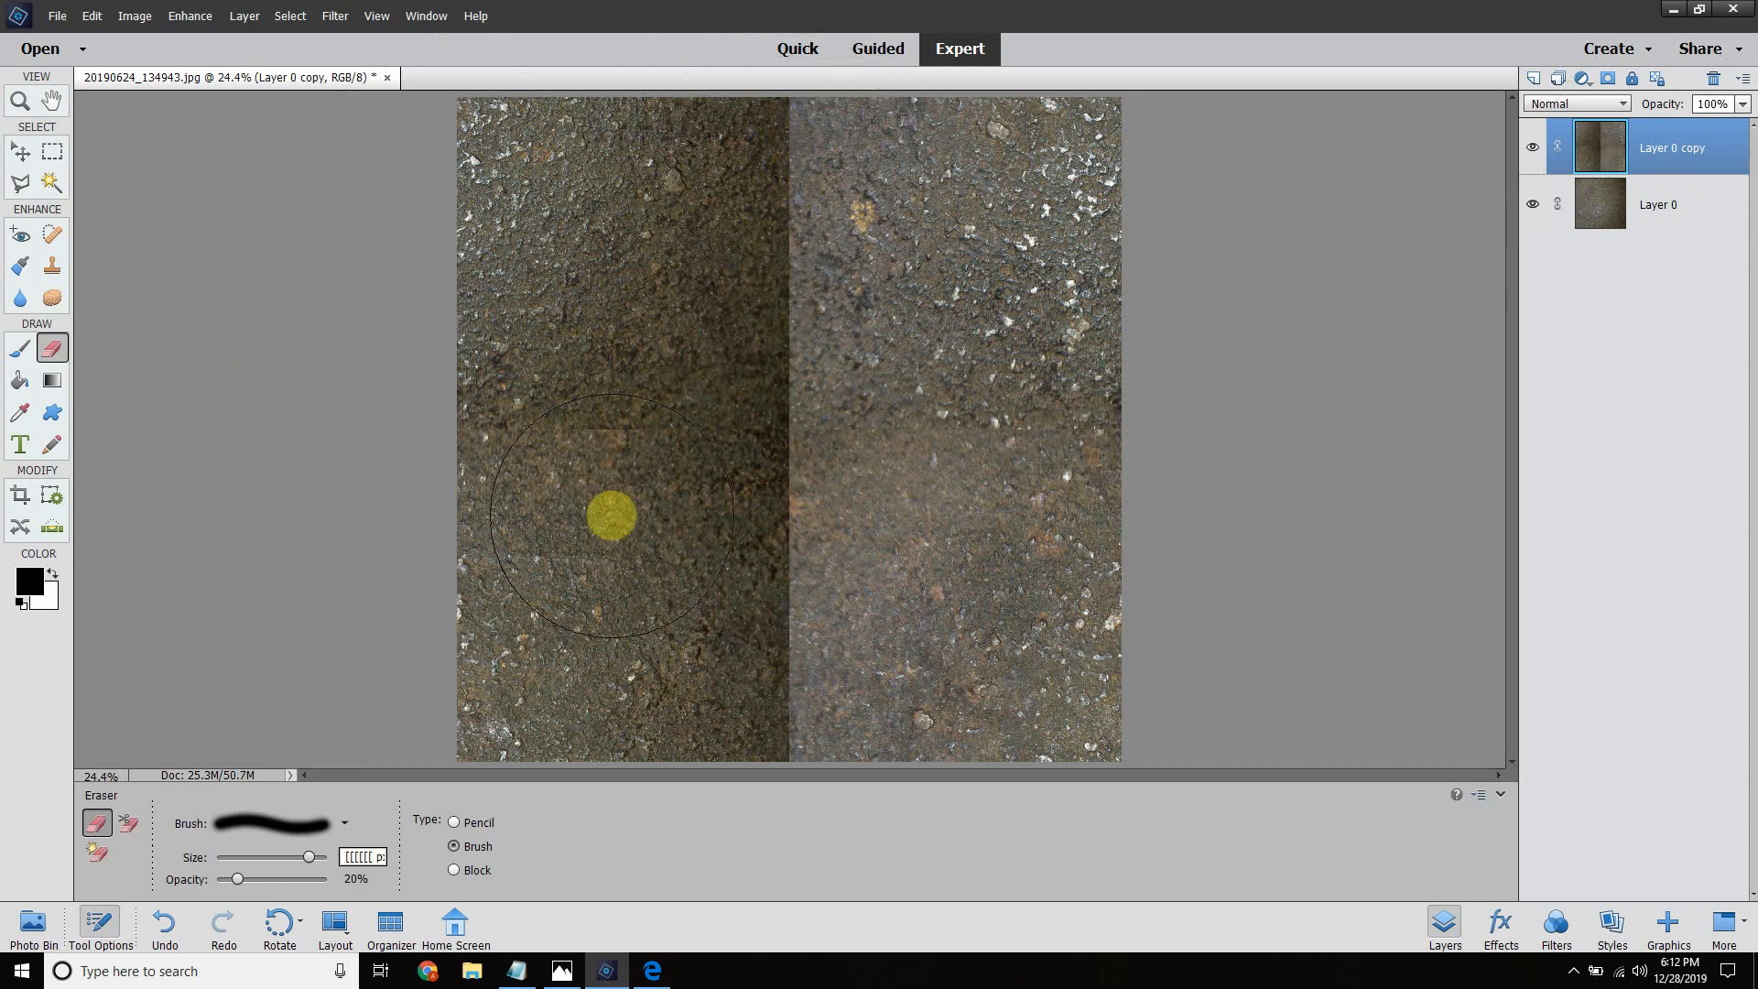
{"action": "key", "text": "BackSpace"}
{"action": "key", "text": "BackSpace"}
{"action": "key", "text": "BackSpace"}
{"action": "key", "text": "BackSpace"}
{"action": "key", "text": "BackSpace"}
{"action": "key", "text": "BackSpace"}
{"action": "key", "text": "BackSpace"}
{"action": "key", "text": "BackSpace"}
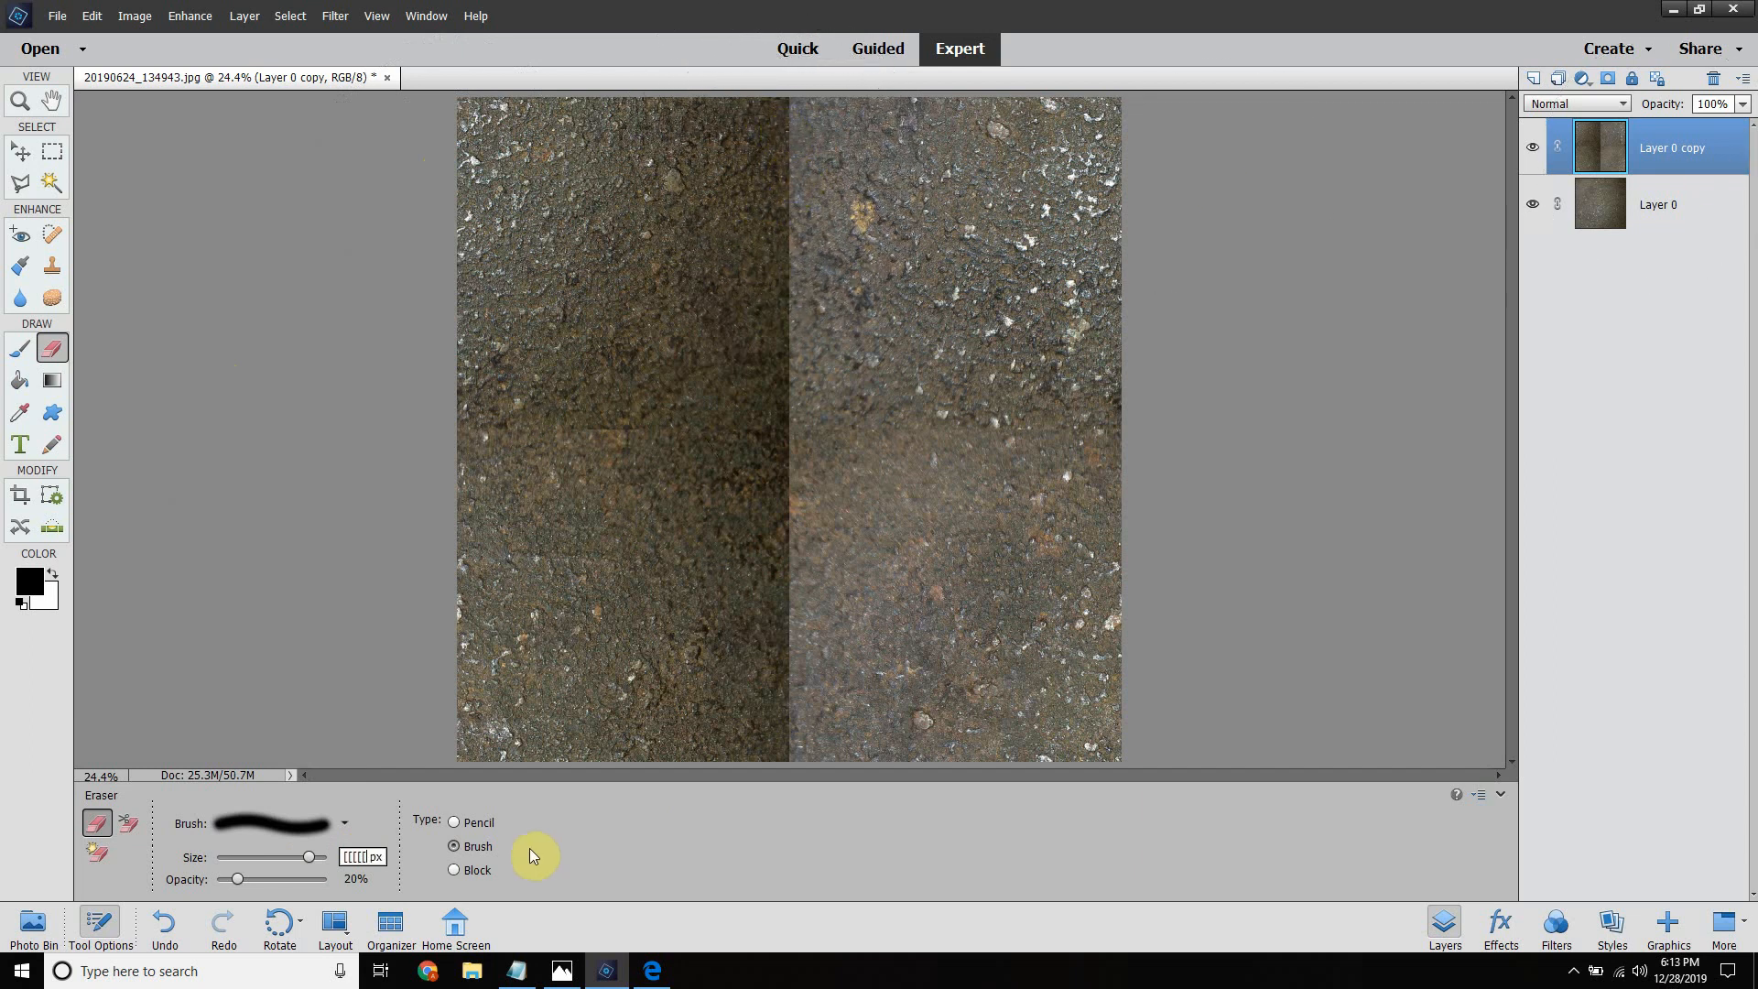
{"action": "key", "text": "BackSpace"}
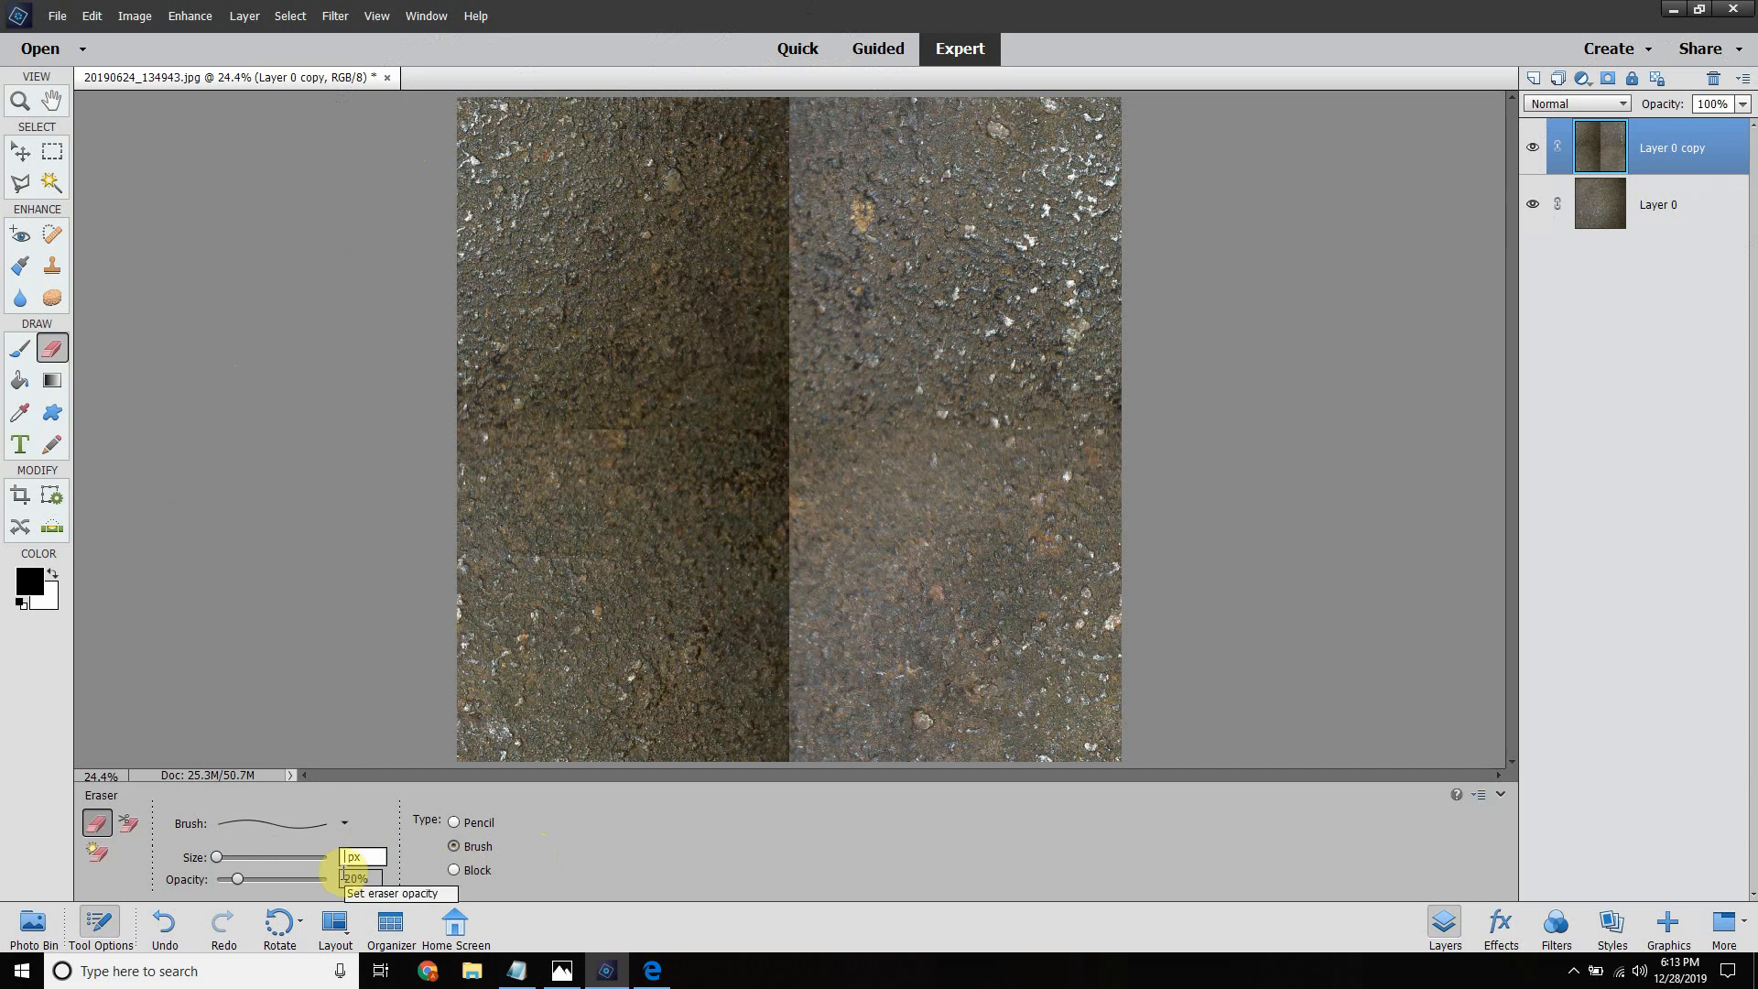
{"action": "type", "text": "400"}
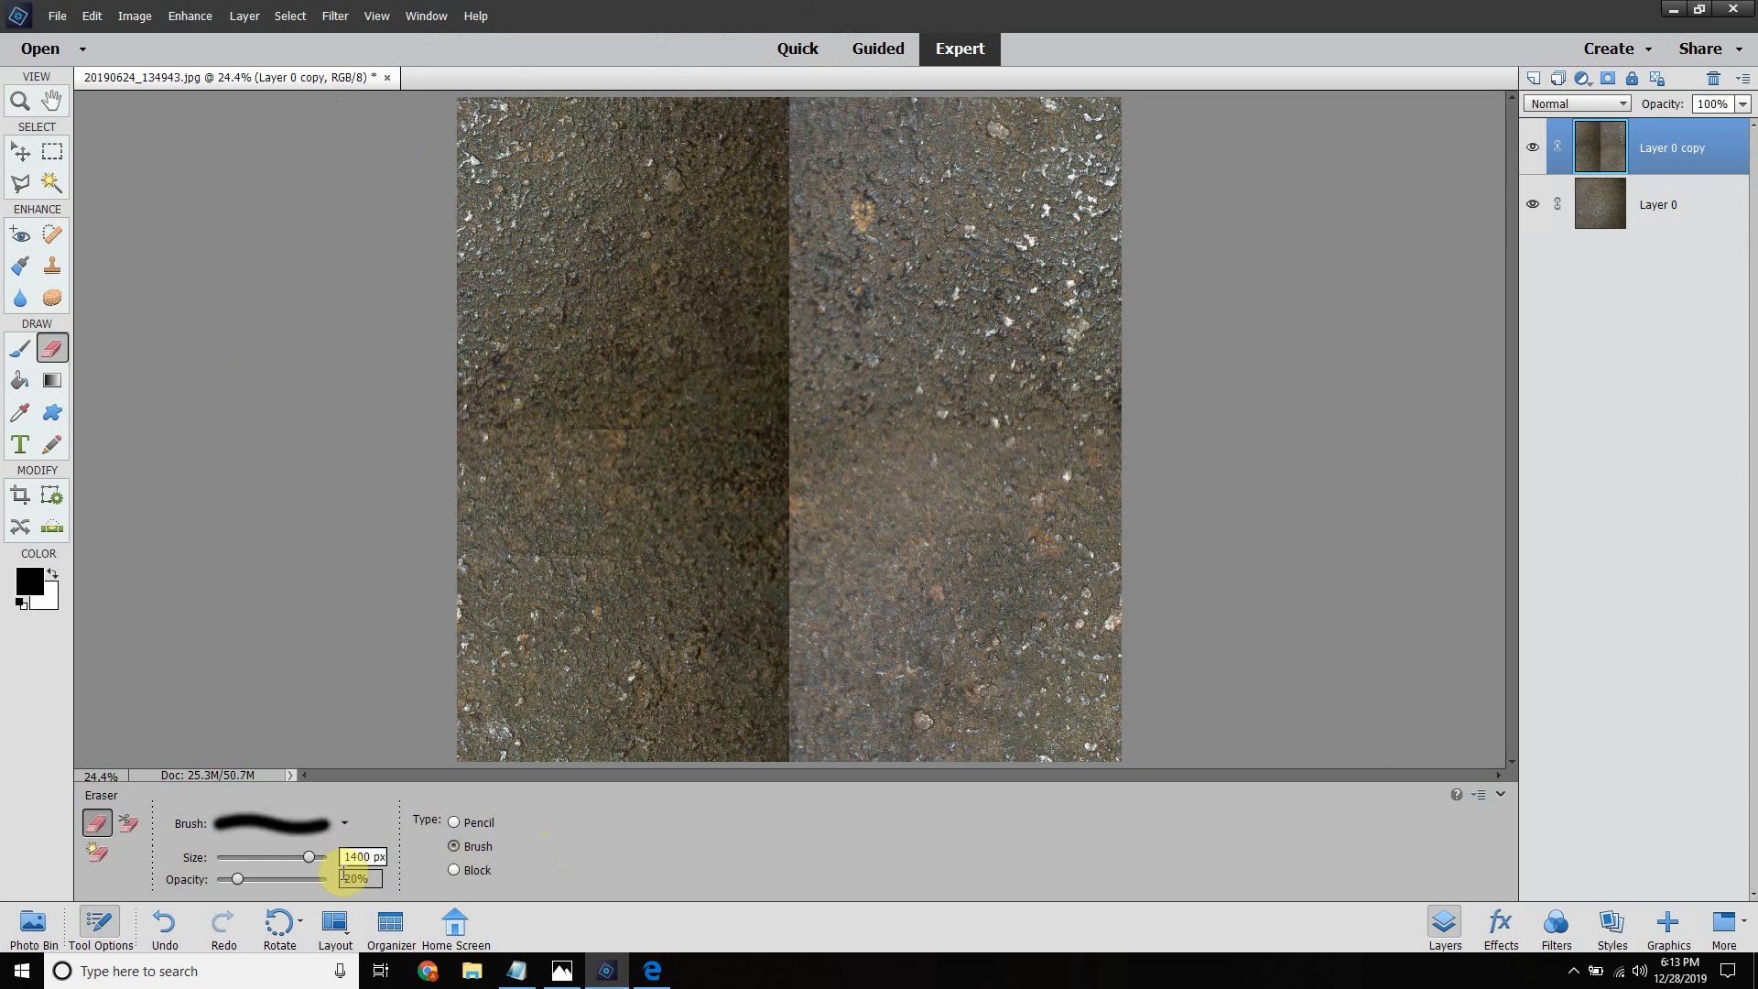
{"action": "key", "text": "Return"}
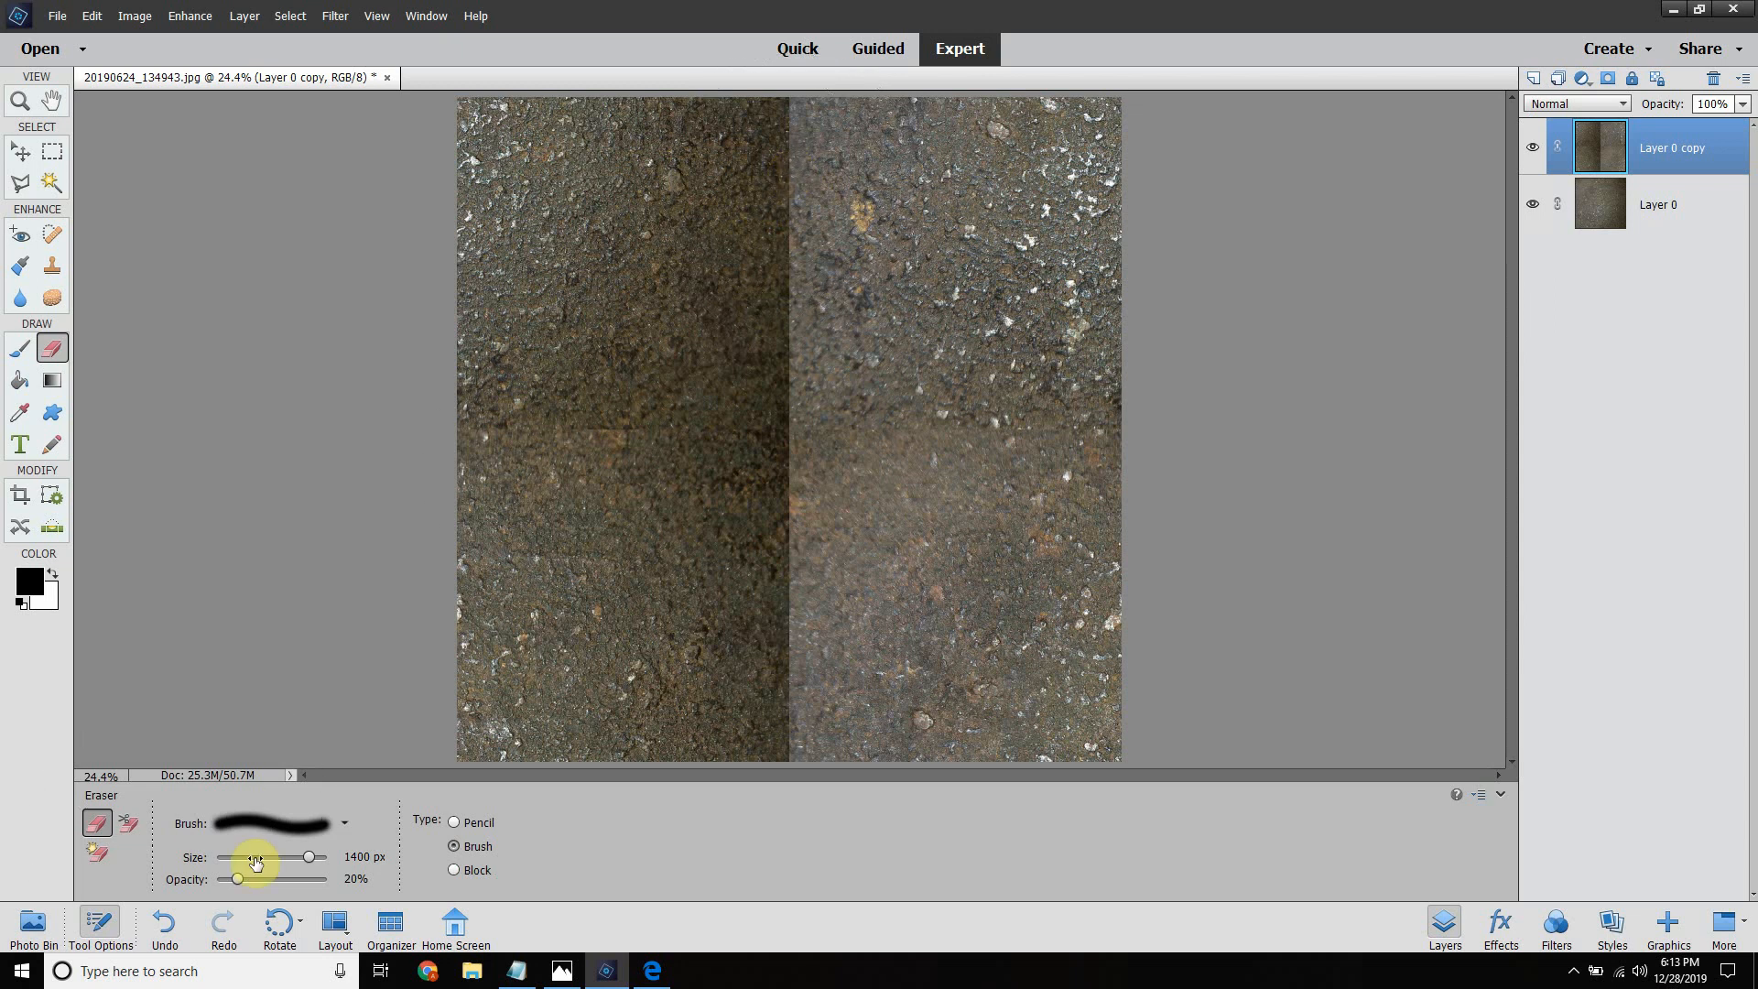
{"action": "left_click", "coordinate": [361, 856]}
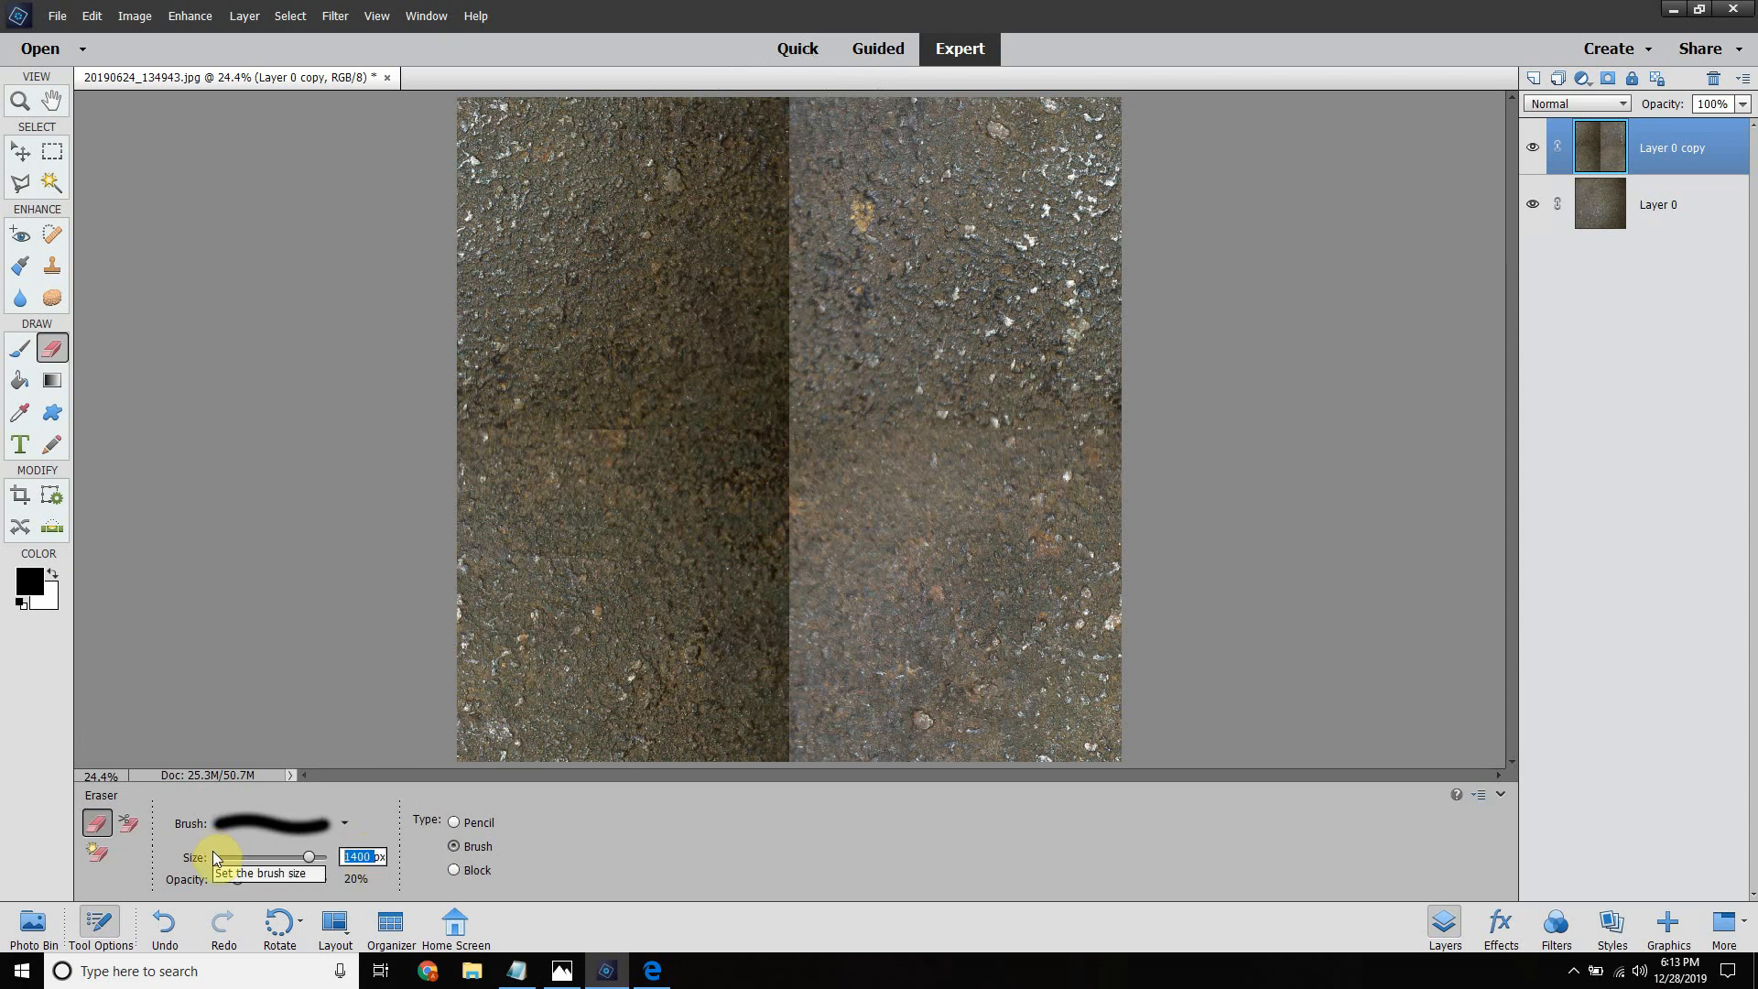
{"action": "key", "text": "BackSpace"}
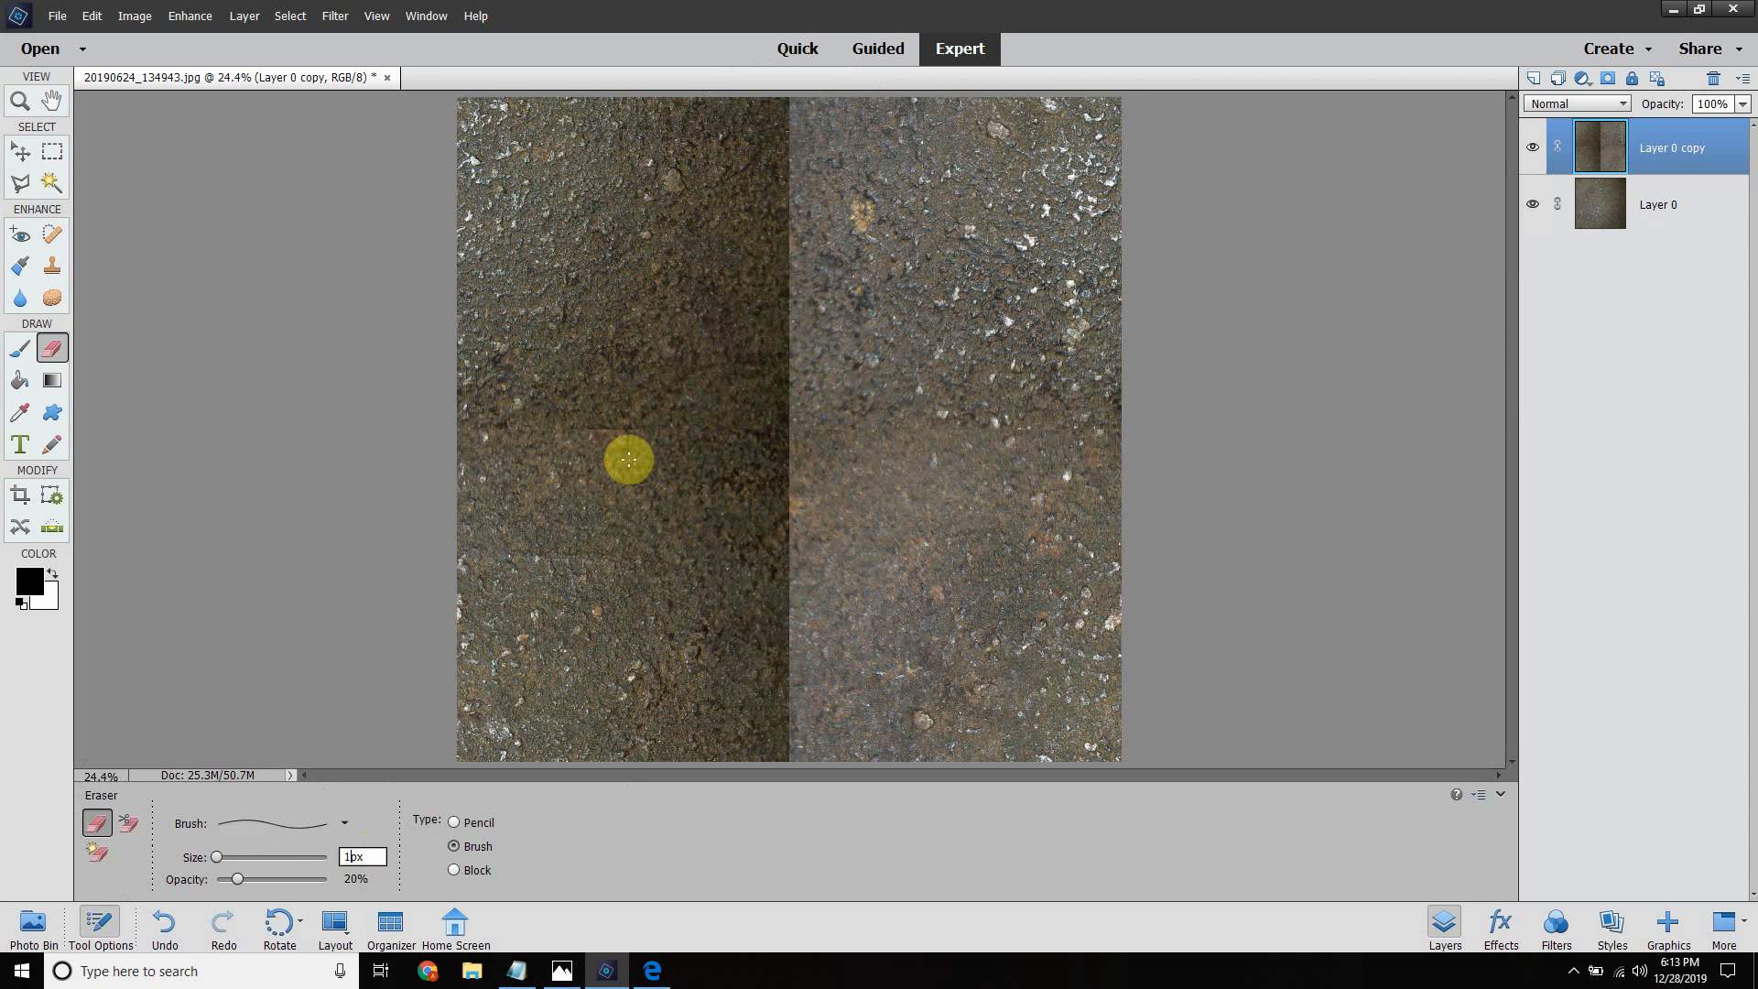
{"action": "type", "text": "1400"}
{"action": "key", "text": "Return"}
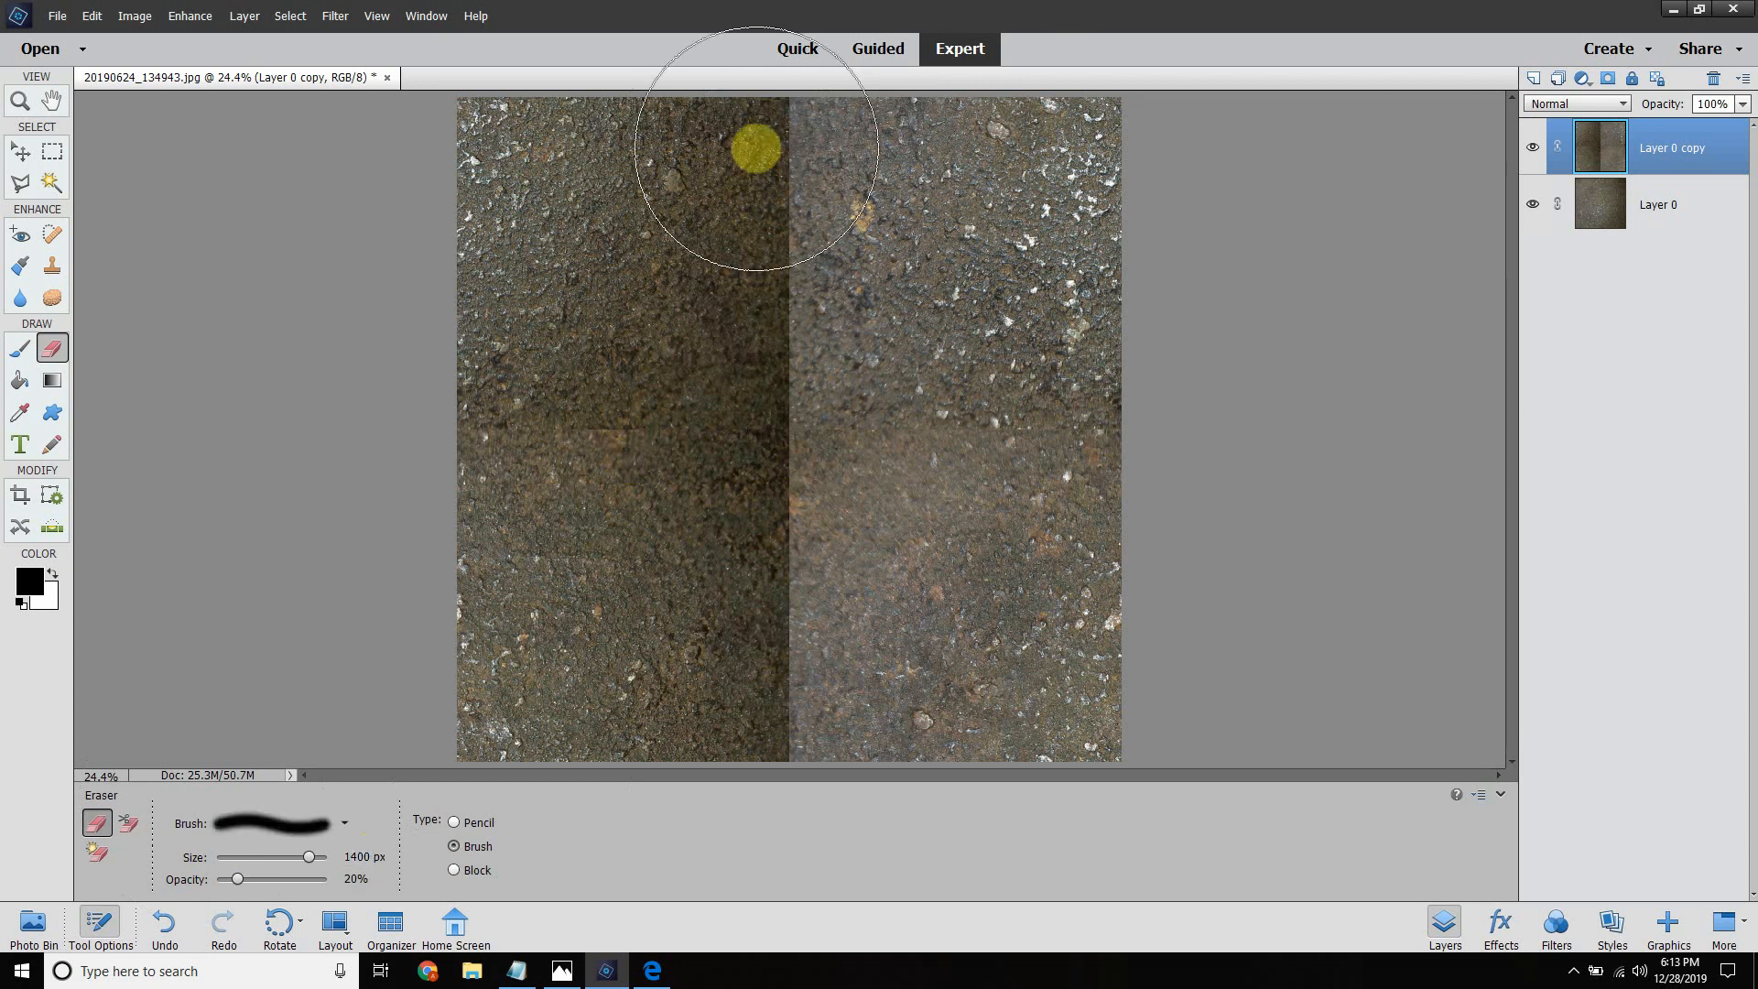
Step: Reduce the eraser to 1100 px and erase along the vertical center seam and the right part of the horizontal seam
{"action": "key", "text": "bracketleft"}
{"action": "key", "text": "bracketleft"}
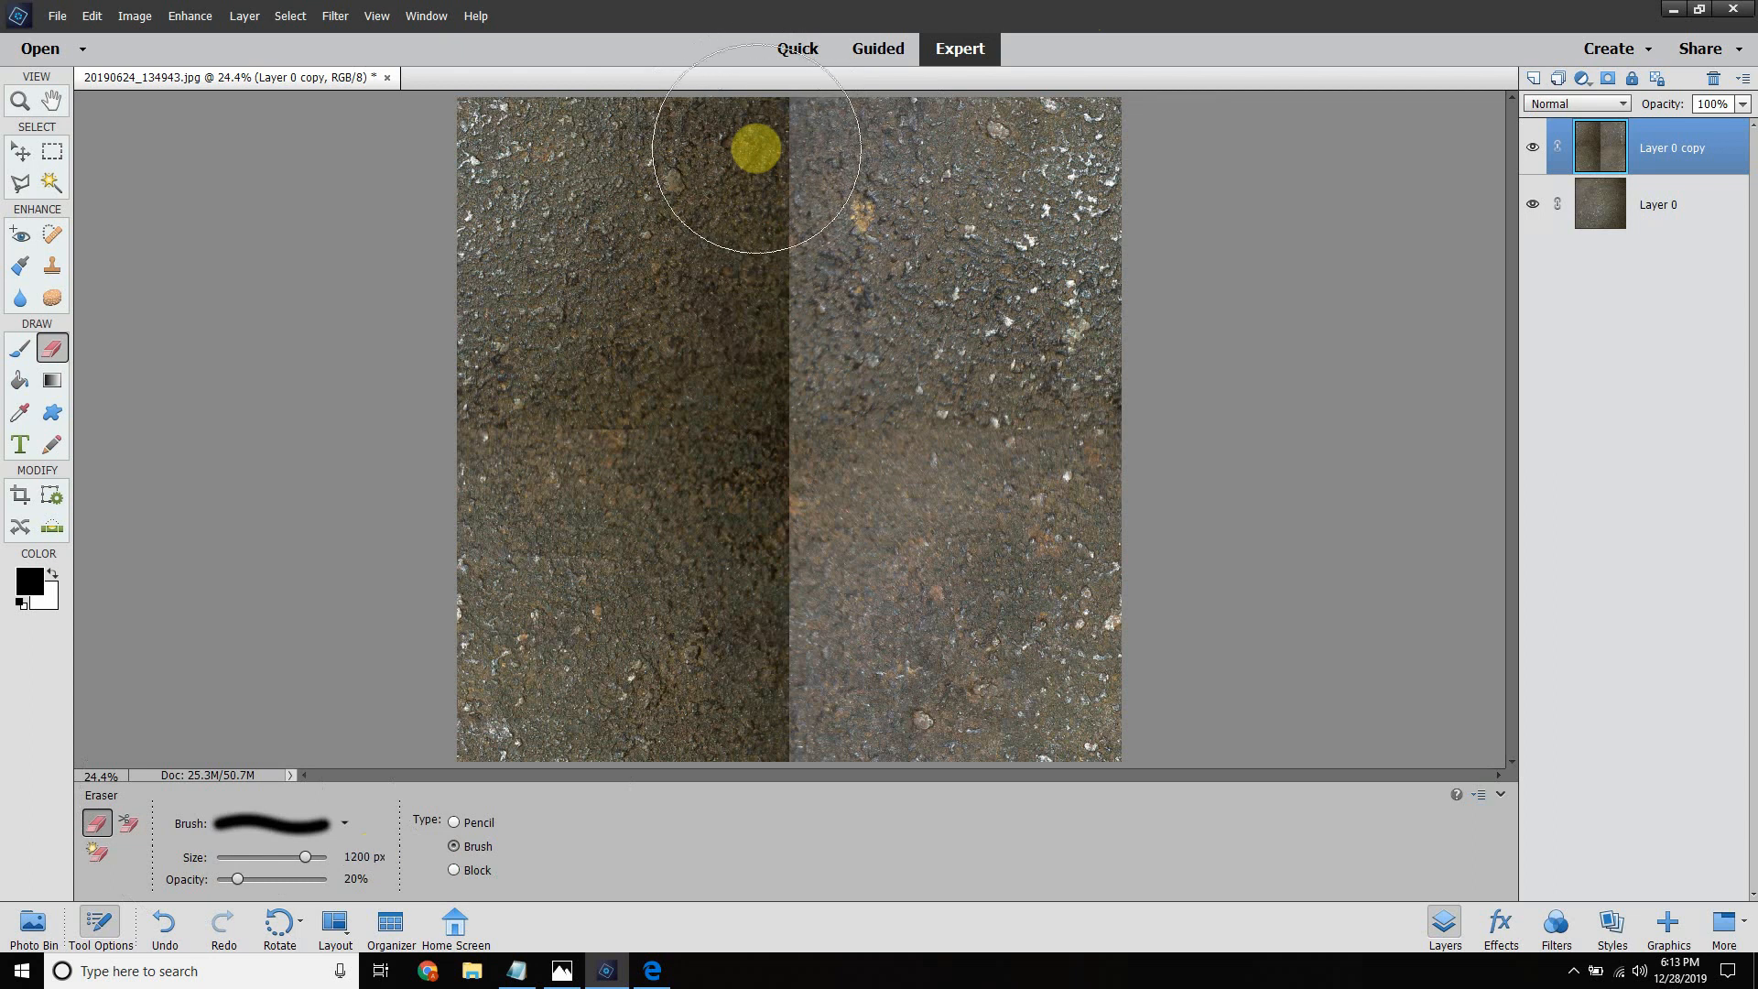
{"action": "key", "text": "bracketleft"}
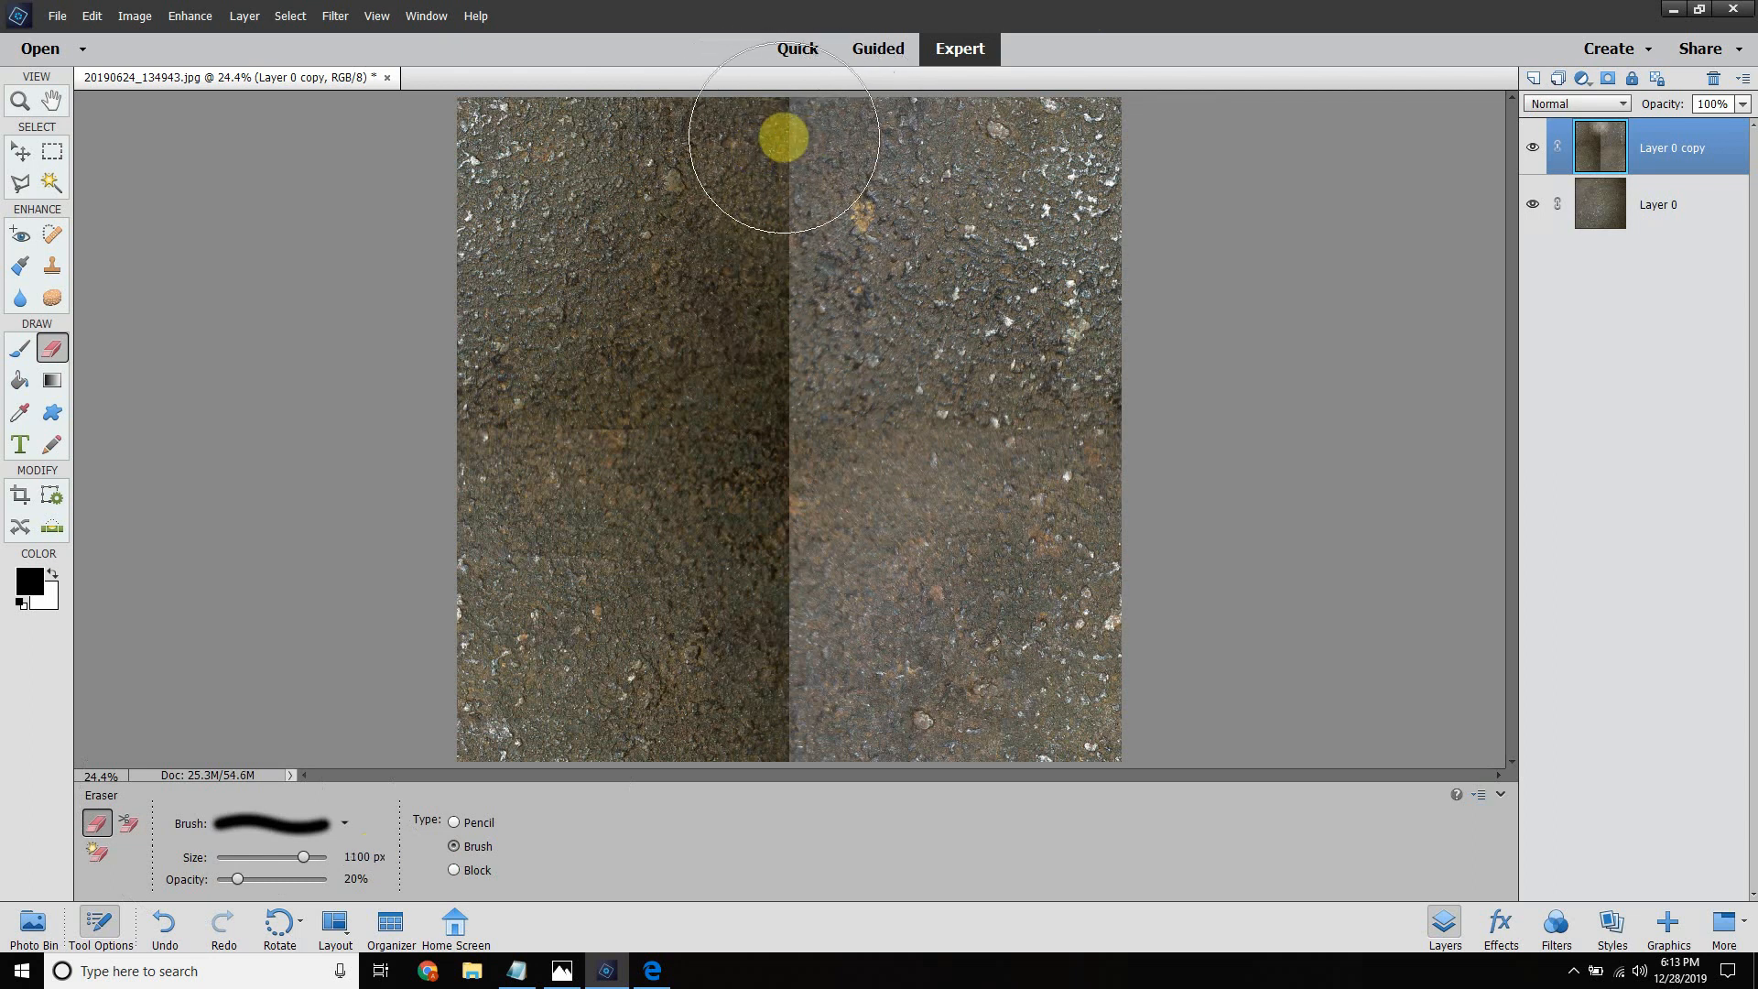
{"action": "mouse_move", "coordinate": [784, 138]}
{"action": "left_mouse_down"}
{"action": "mouse_move", "coordinate": [802, 327]}
{"action": "mouse_move", "coordinate": [788, 419]}
{"action": "mouse_move", "coordinate": [609, 442]}
{"action": "mouse_move", "coordinate": [730, 470]}
{"action": "mouse_move", "coordinate": [793, 569]}
{"action": "mouse_move", "coordinate": [795, 502]}
{"action": "mouse_move", "coordinate": [995, 425]}
{"action": "mouse_move", "coordinate": [1119, 406]}
{"action": "mouse_move", "coordinate": [899, 365]}
{"action": "mouse_move", "coordinate": [1064, 240]}
{"action": "mouse_move", "coordinate": [1080, 148]}
{"action": "mouse_move", "coordinate": [1062, 258]}
{"action": "mouse_move", "coordinate": [960, 276]}
{"action": "mouse_move", "coordinate": [941, 251]}
{"action": "mouse_move", "coordinate": [956, 190]}
{"action": "mouse_move", "coordinate": [936, 163]}
{"action": "mouse_move", "coordinate": [775, 165]}
{"action": "mouse_move", "coordinate": [820, 158]}
{"action": "mouse_move", "coordinate": [798, 143]}
{"action": "mouse_move", "coordinate": [809, 346]}
{"action": "mouse_move", "coordinate": [791, 422]}
{"action": "mouse_move", "coordinate": [790, 306]}
{"action": "mouse_move", "coordinate": [871, 369]}
{"action": "mouse_move", "coordinate": [1002, 398]}
{"action": "left_mouse_up"}
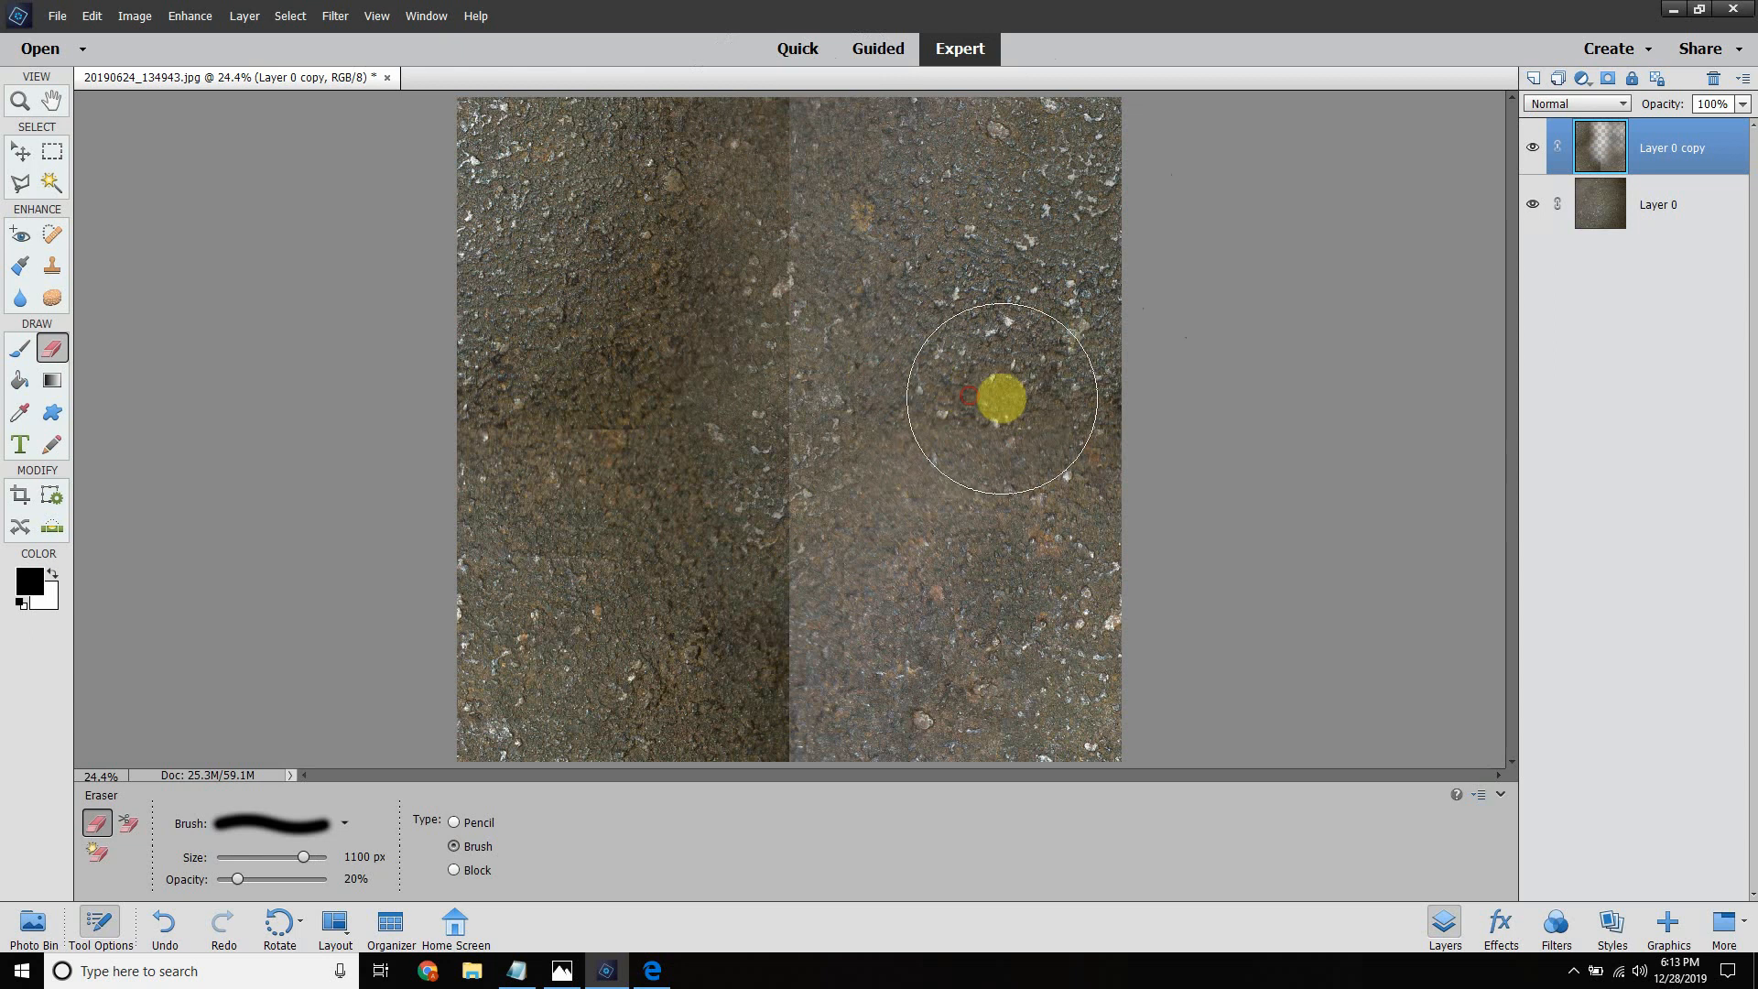
{"action": "left_click", "coordinate": [807, 553]}
Step: Enlarge the eraser to 1600 px and blend the remaining vertical and horizontal seams on Layer 0 copy, undoing unwanted strokes
{"action": "key", "text": "bracketright"}
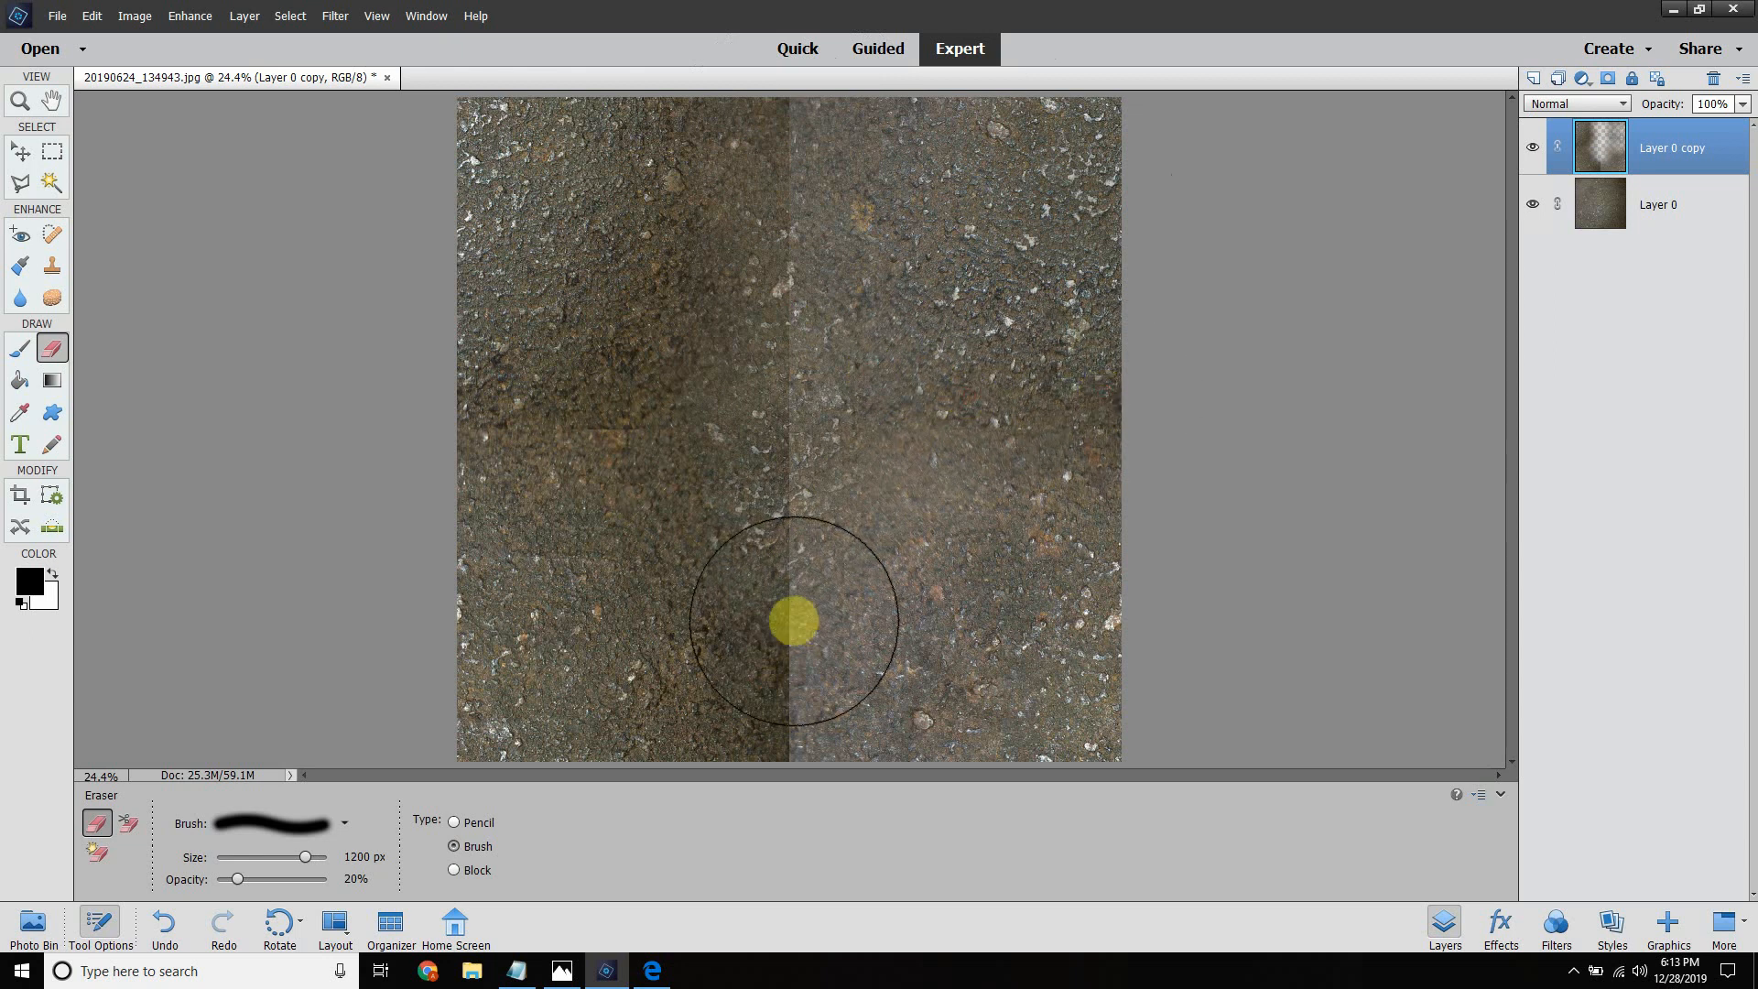
{"action": "key", "text": "bracketright"}
{"action": "key", "text": "bracketright"}
{"action": "key", "text": "bracketright"}
{"action": "key", "text": "bracketright"}
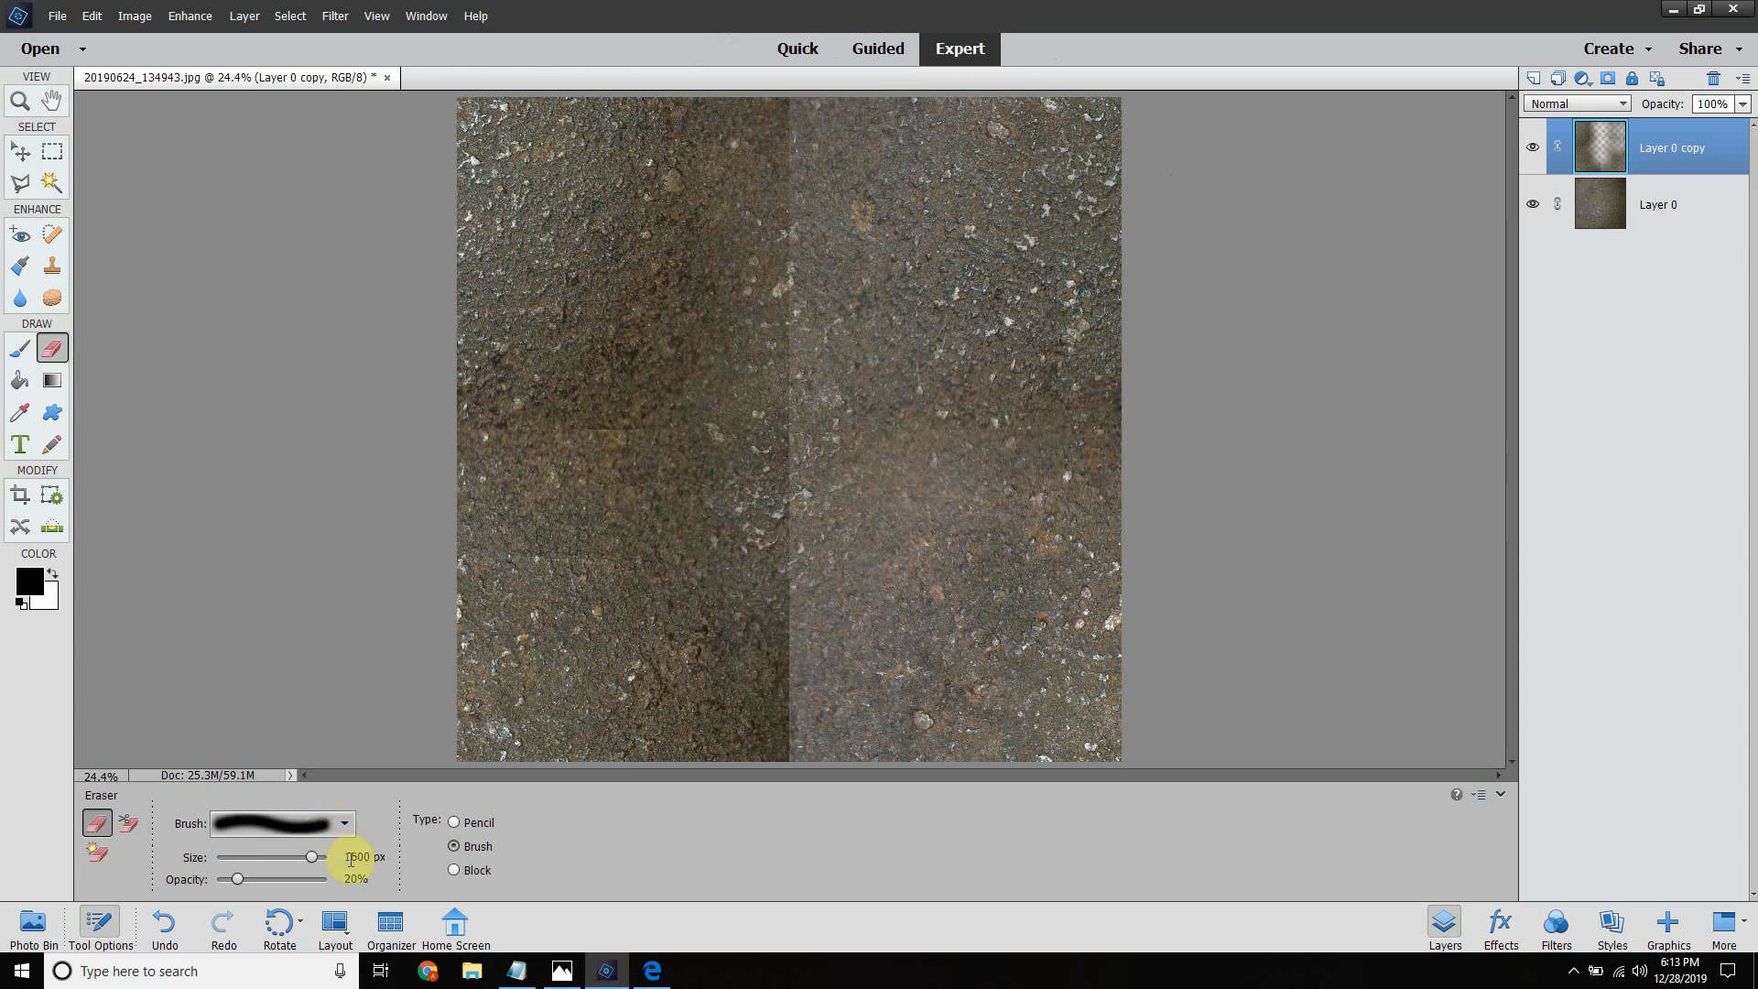
{"action": "mouse_move", "coordinate": [743, 699]}
{"action": "left_mouse_down"}
{"action": "mouse_move", "coordinate": [793, 693]}
{"action": "mouse_move", "coordinate": [796, 420]}
{"action": "mouse_move", "coordinate": [628, 439]}
{"action": "mouse_move", "coordinate": [566, 406]}
{"action": "mouse_move", "coordinate": [628, 393]}
{"action": "mouse_move", "coordinate": [688, 183]}
{"action": "mouse_move", "coordinate": [1000, 125]}
{"action": "mouse_move", "coordinate": [1079, 173]}
{"action": "left_mouse_up"}
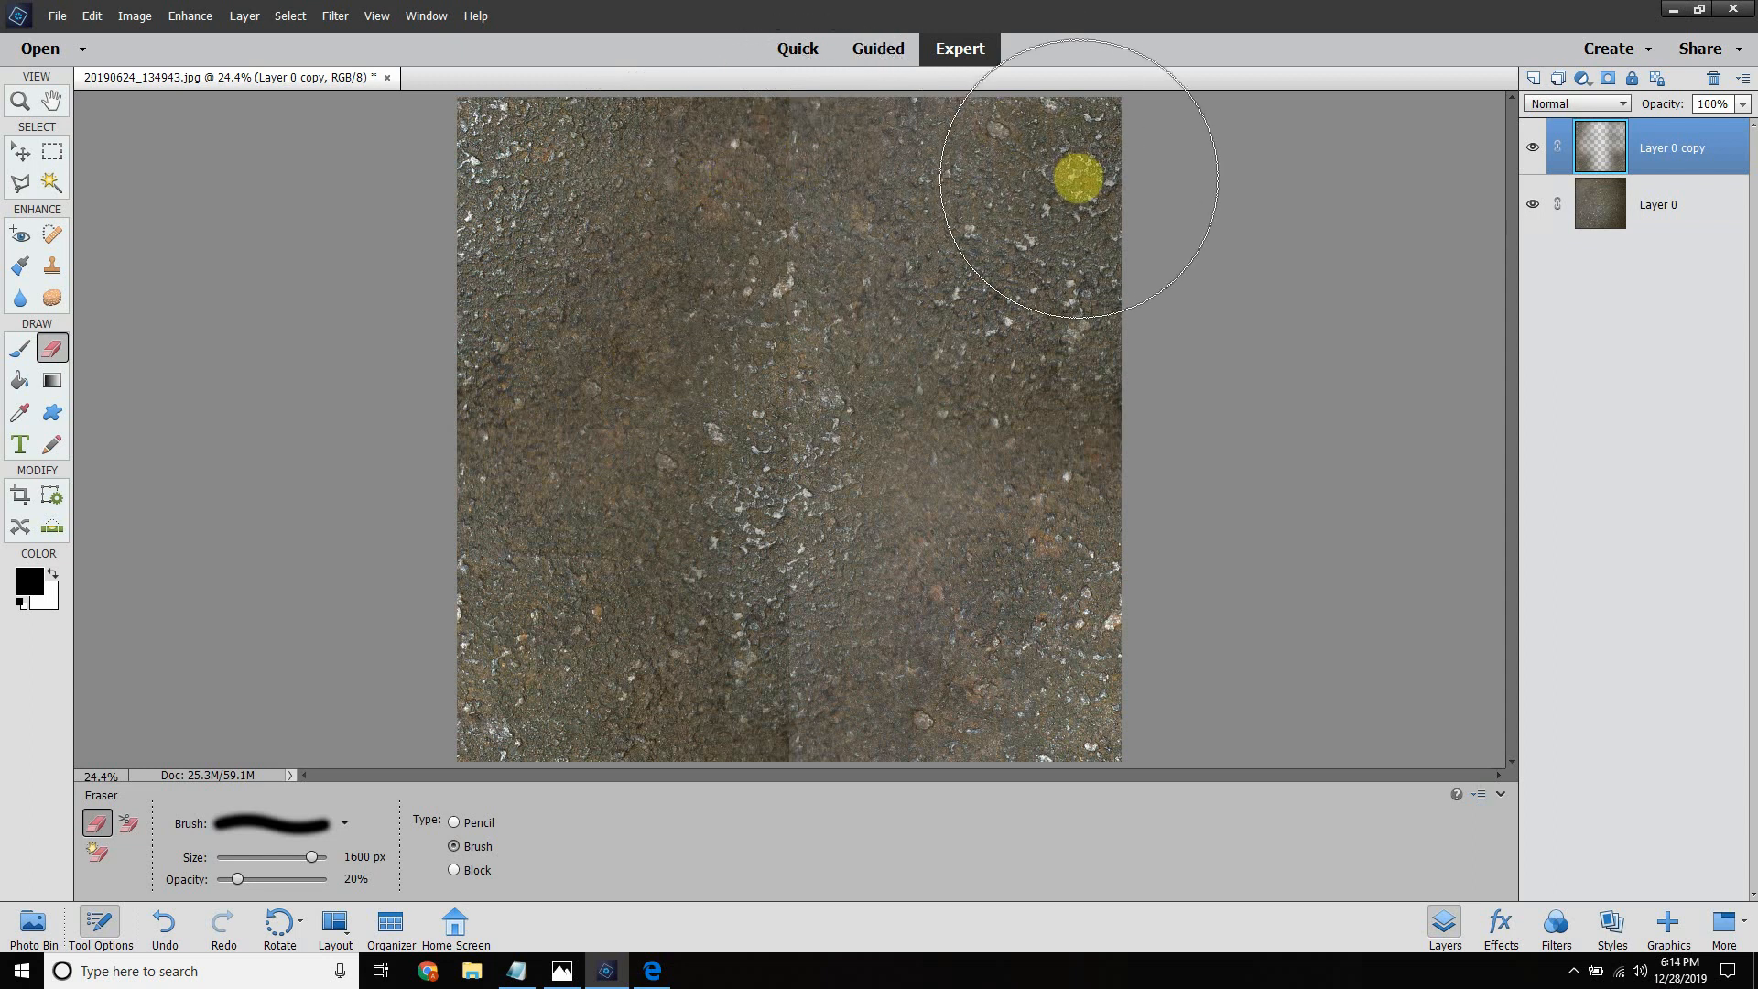
{"action": "key", "text": "ctrl+z"}
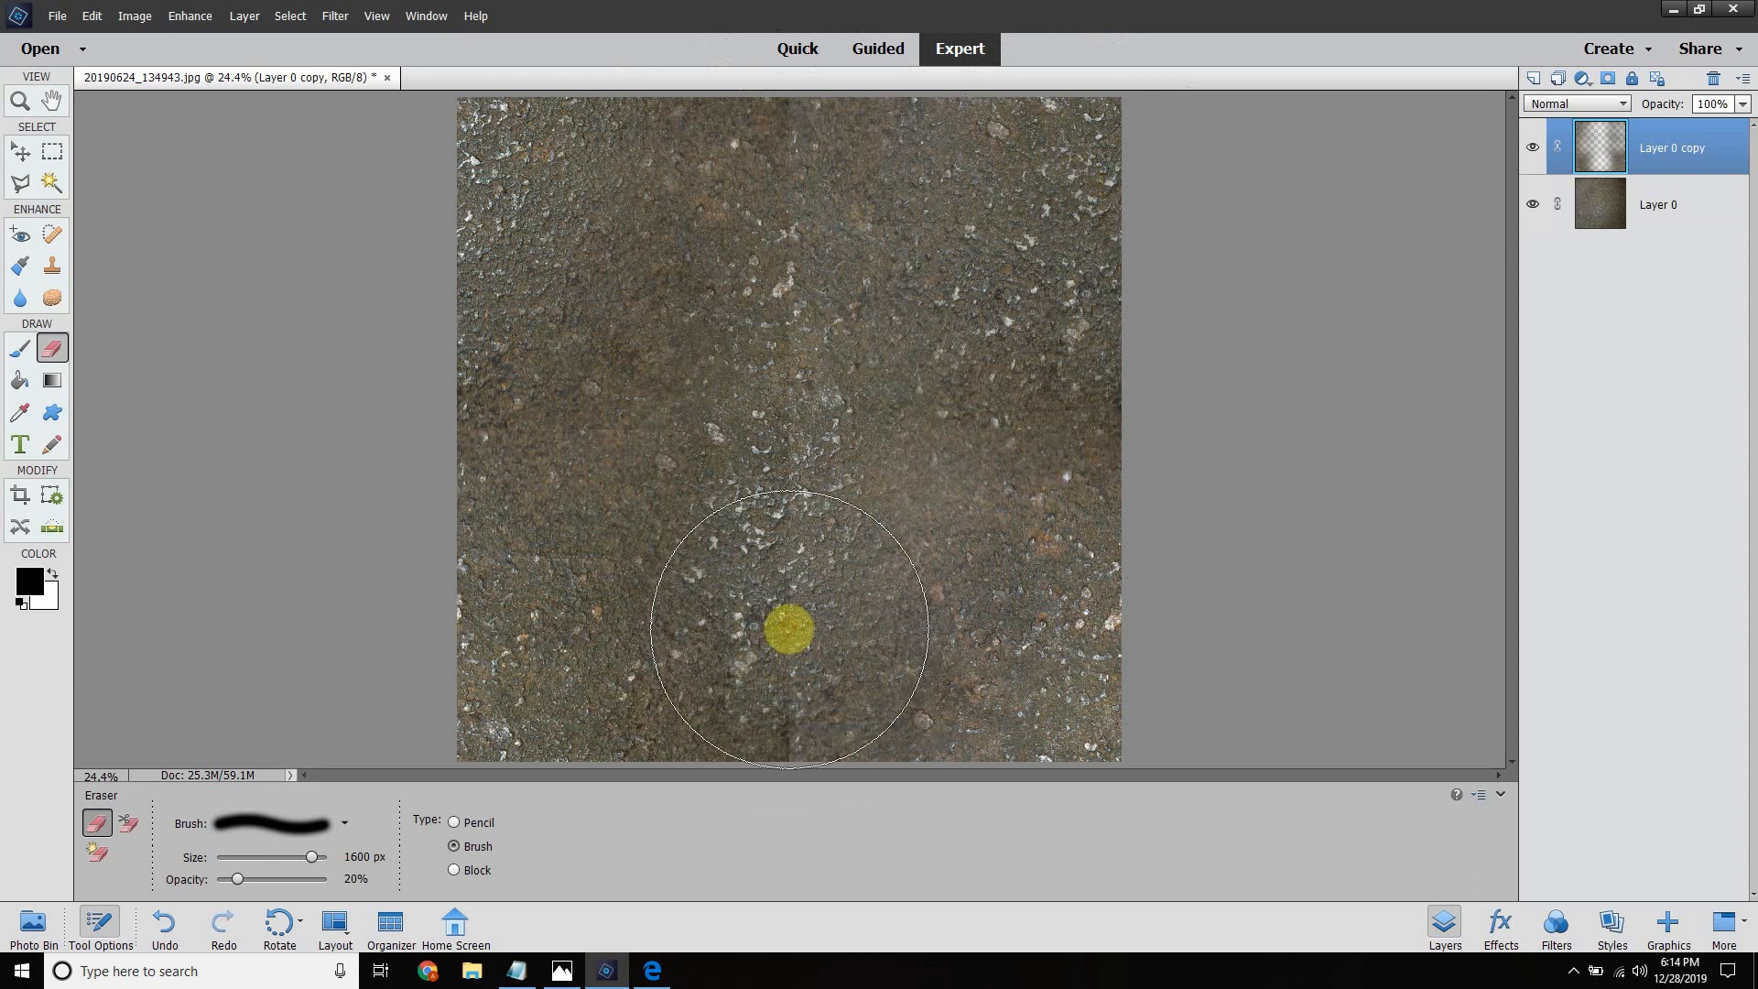
{"action": "left_click", "coordinate": [1084, 396]}
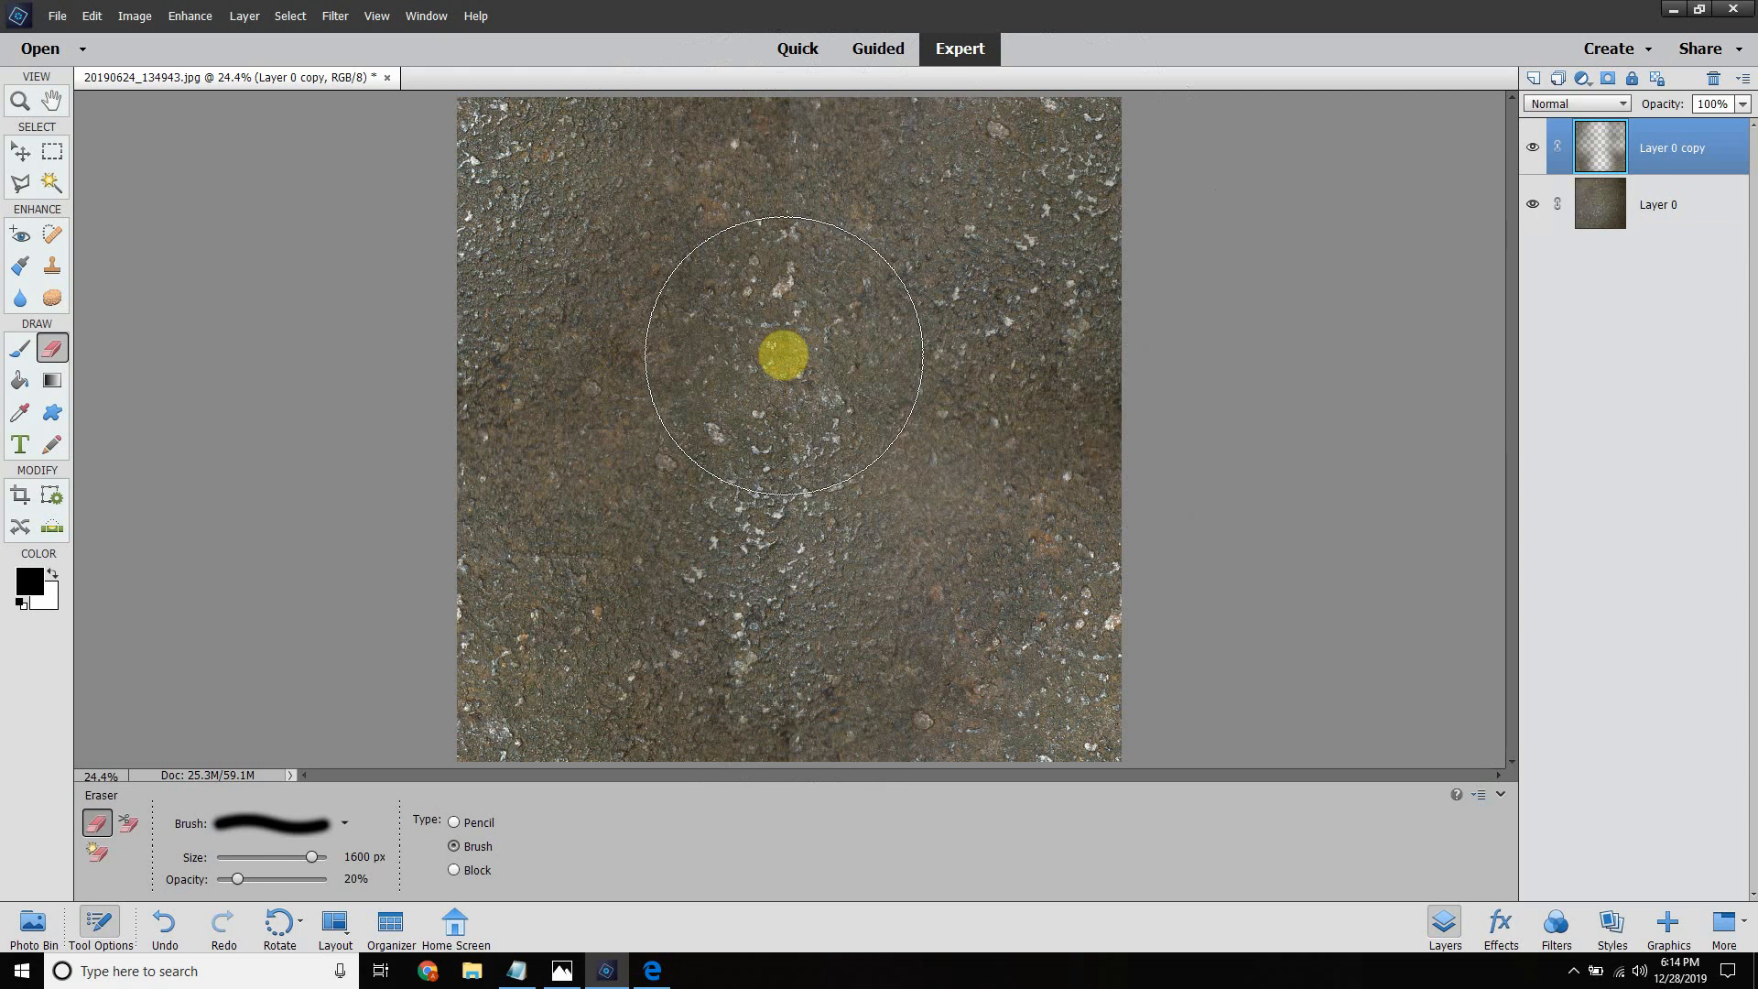
{"action": "left_click", "coordinate": [784, 355]}
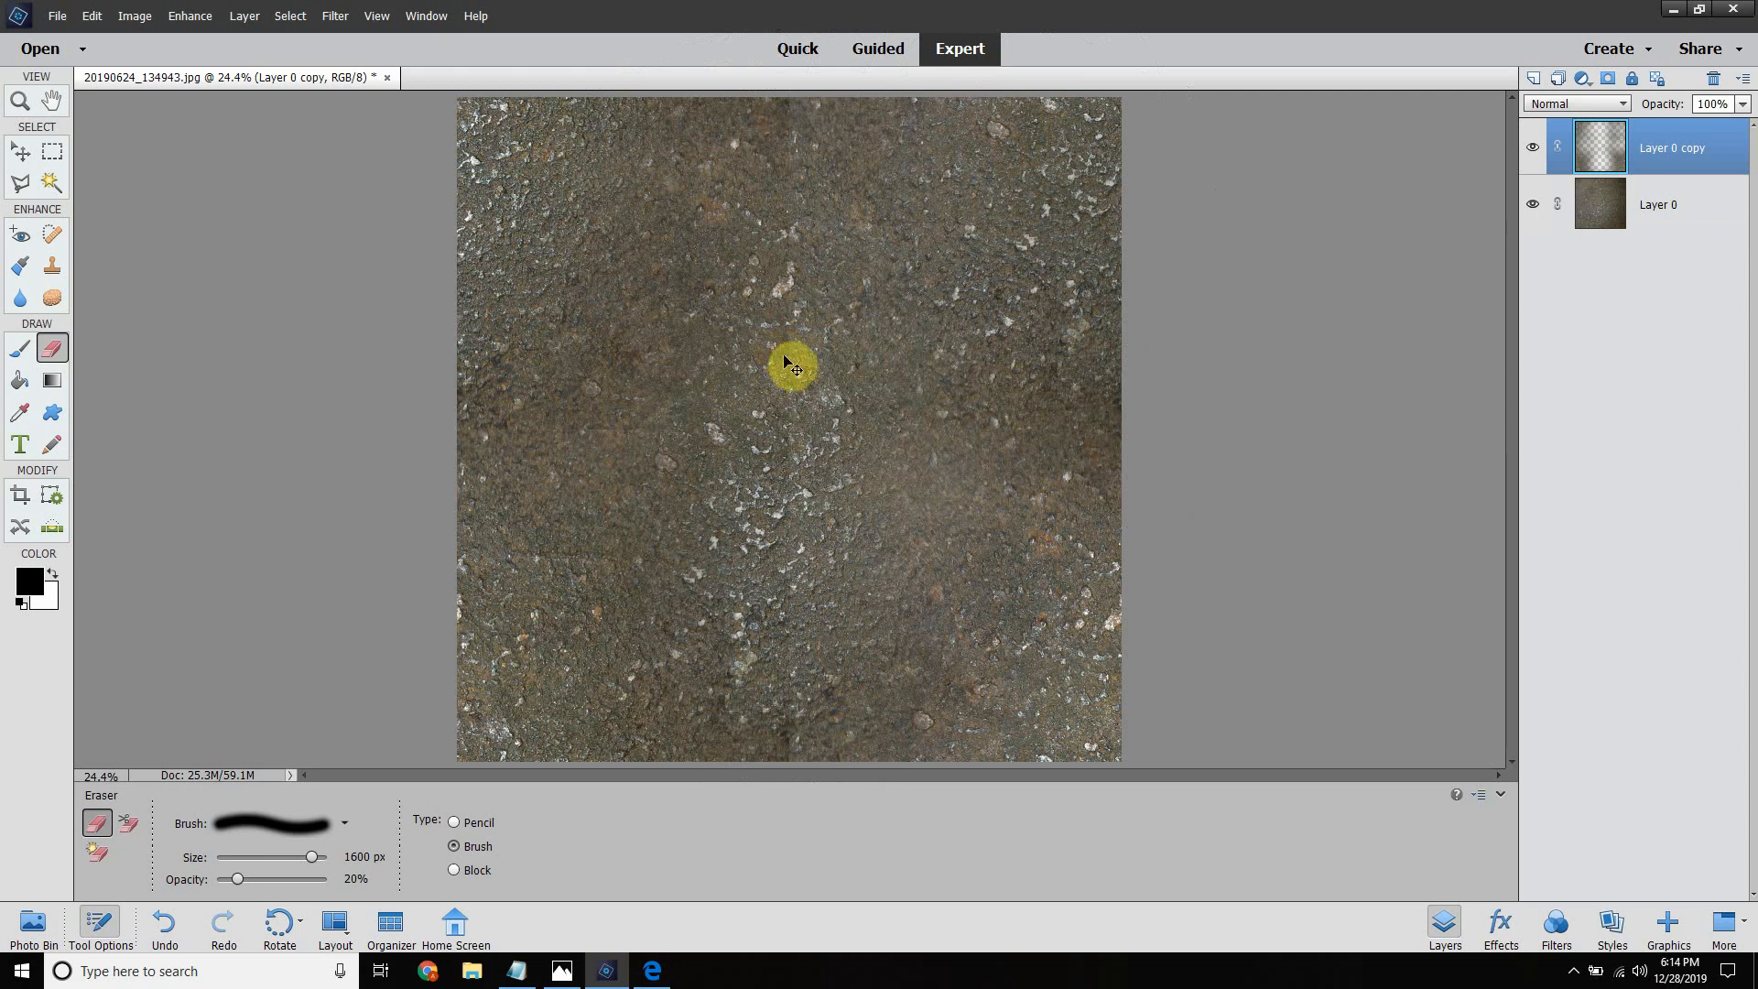
{"action": "key", "text": "ctrl+z"}
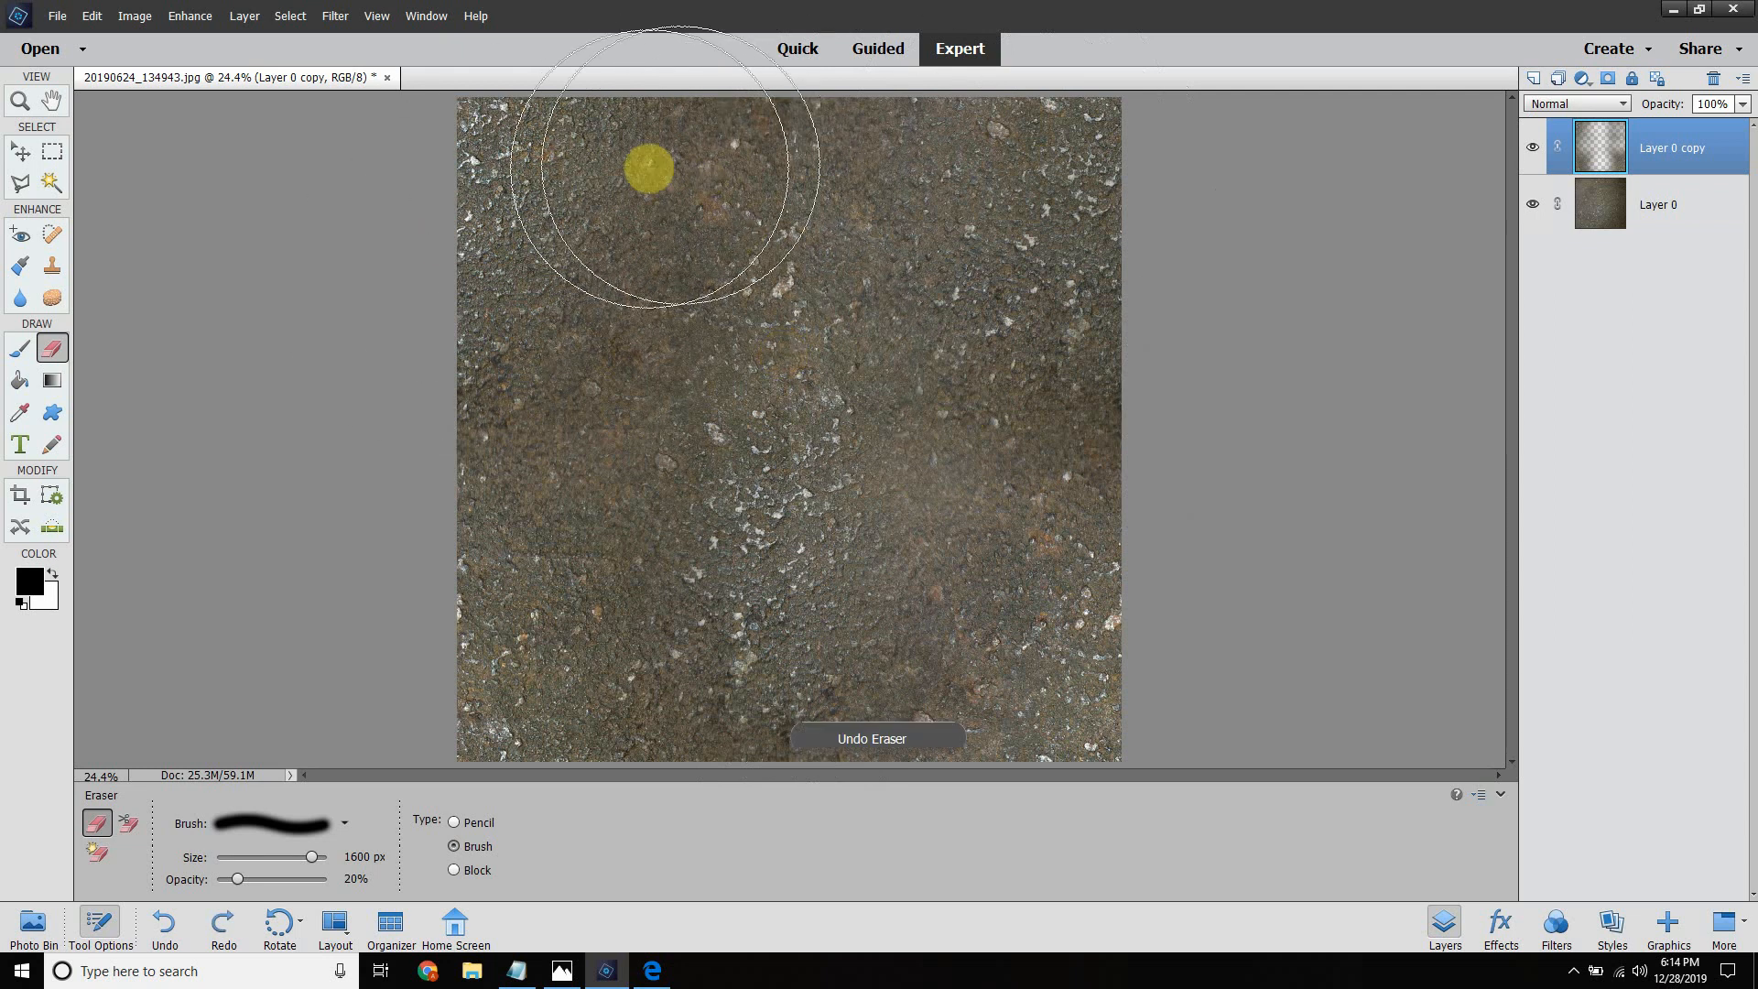
Step: Toggle the visibility of Layer 0 and Layer 0 copy in turn to inspect the erased areas
{"action": "left_click", "coordinate": [1531, 205]}
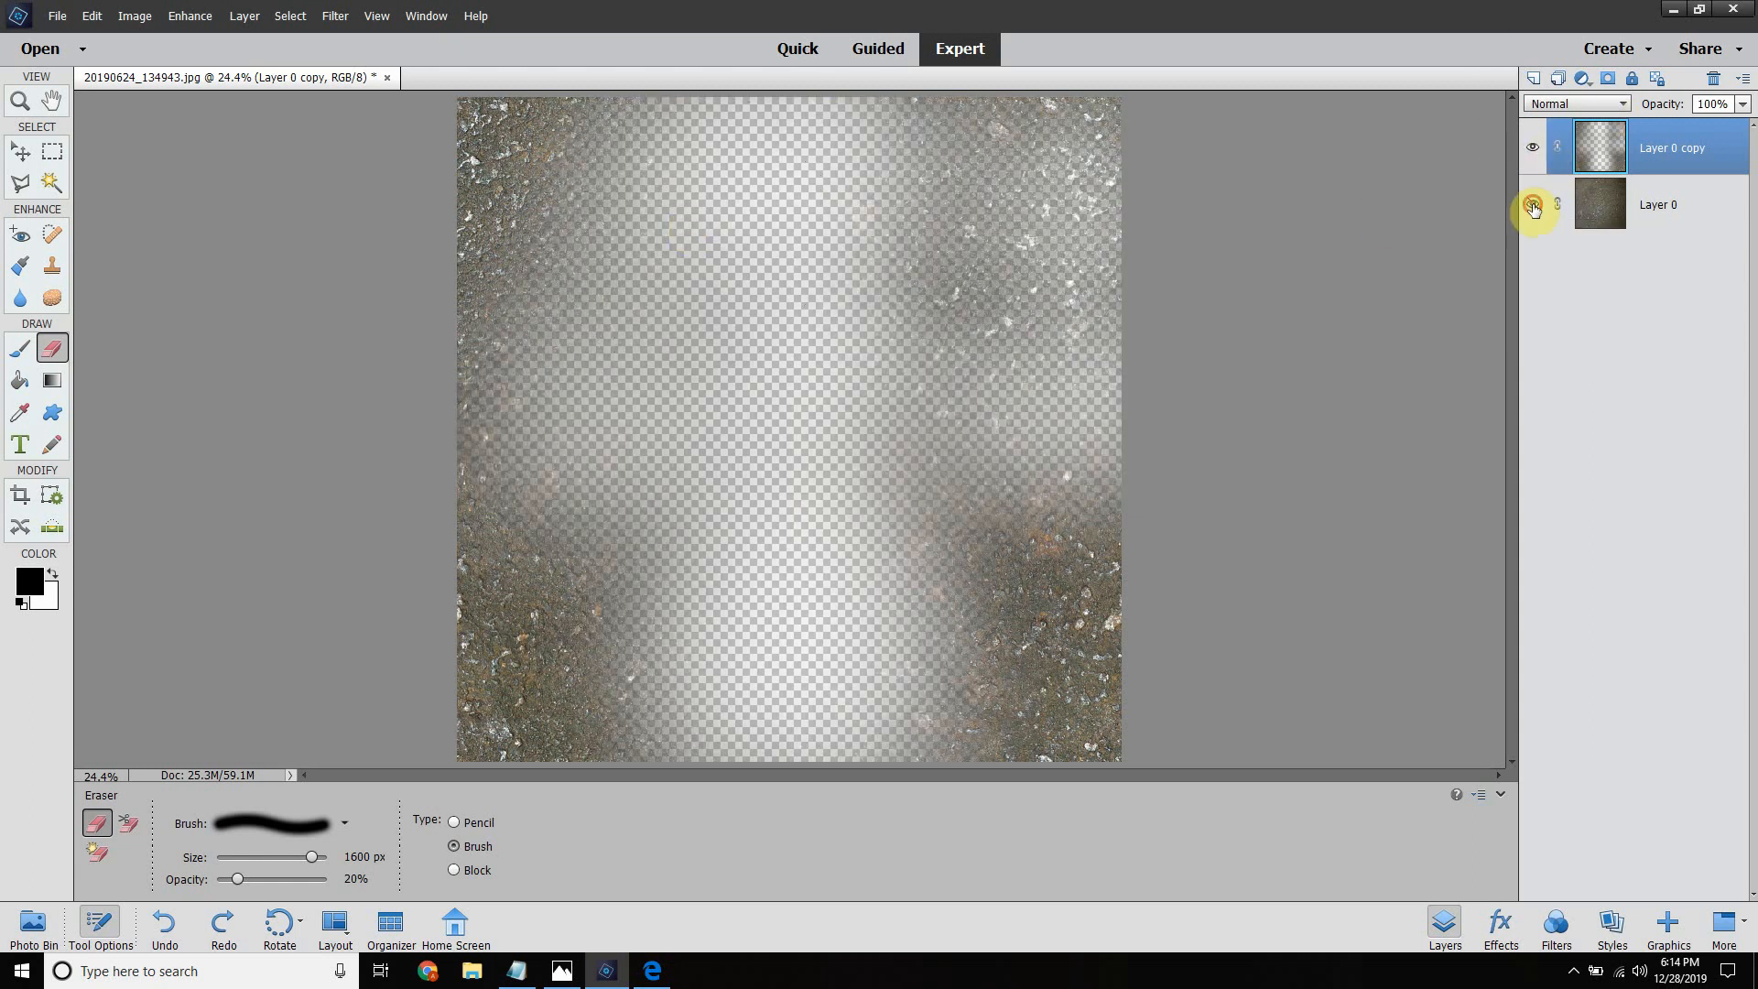
{"action": "left_click", "coordinate": [1532, 205]}
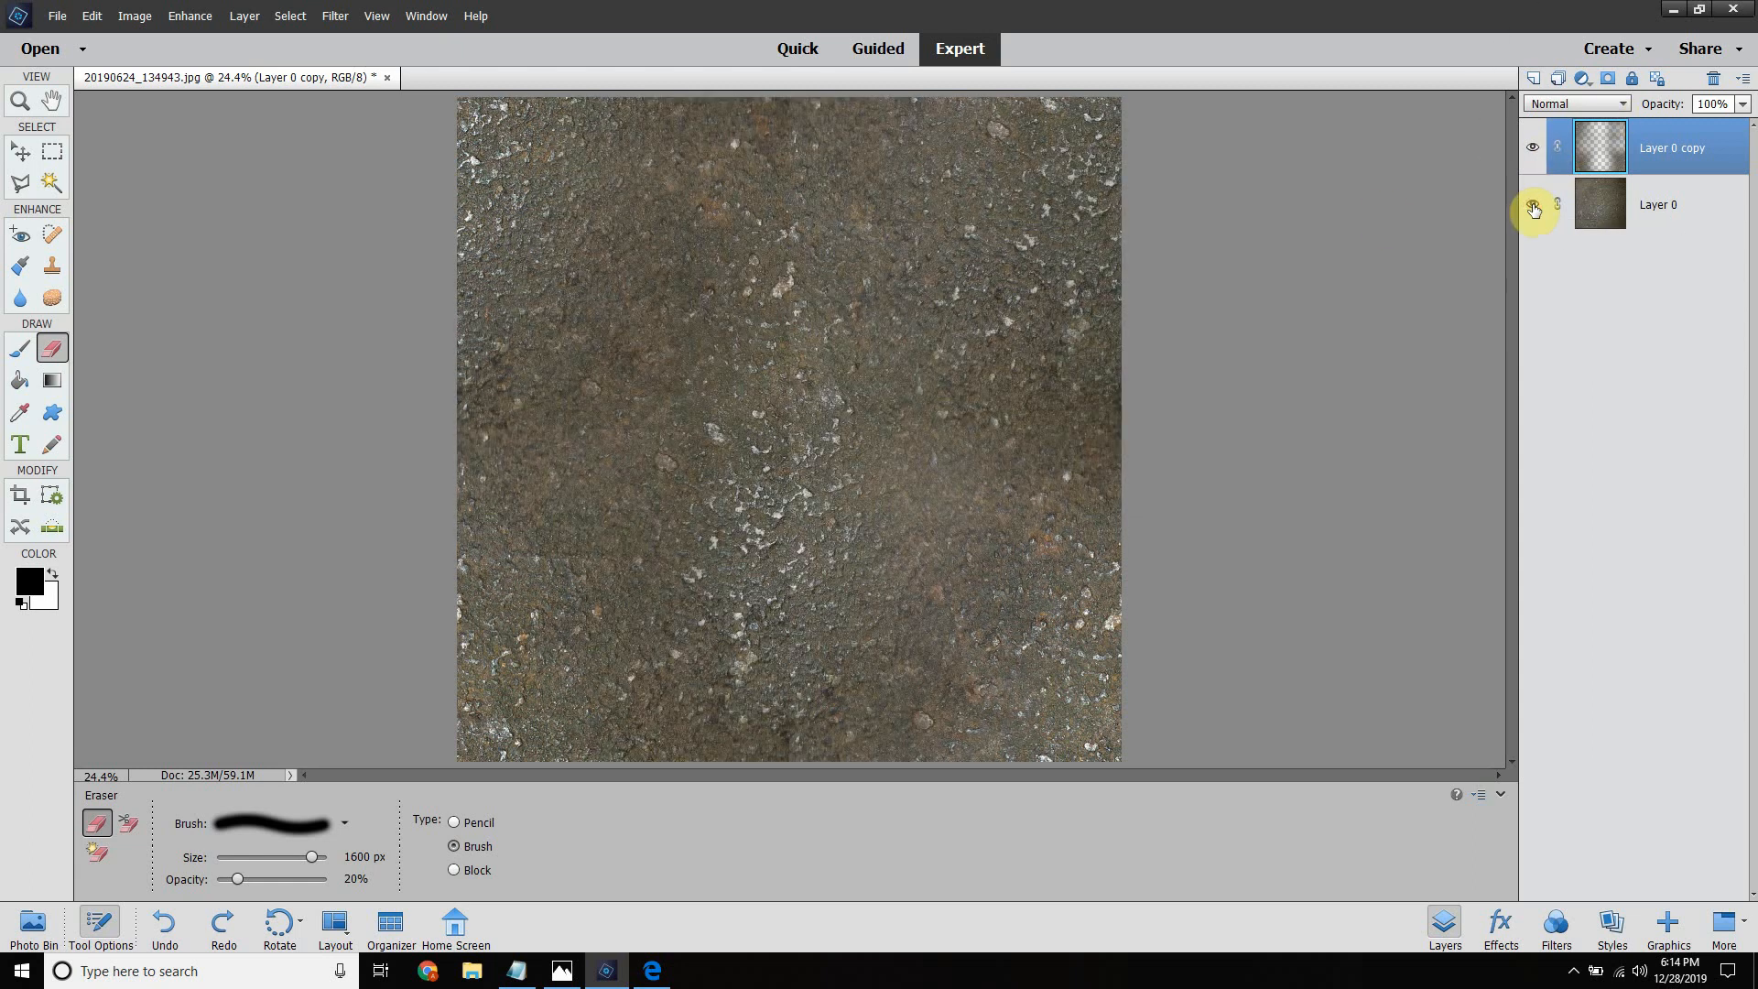
{"action": "left_click", "coordinate": [1531, 147]}
{"action": "left_click", "coordinate": [1532, 148]}
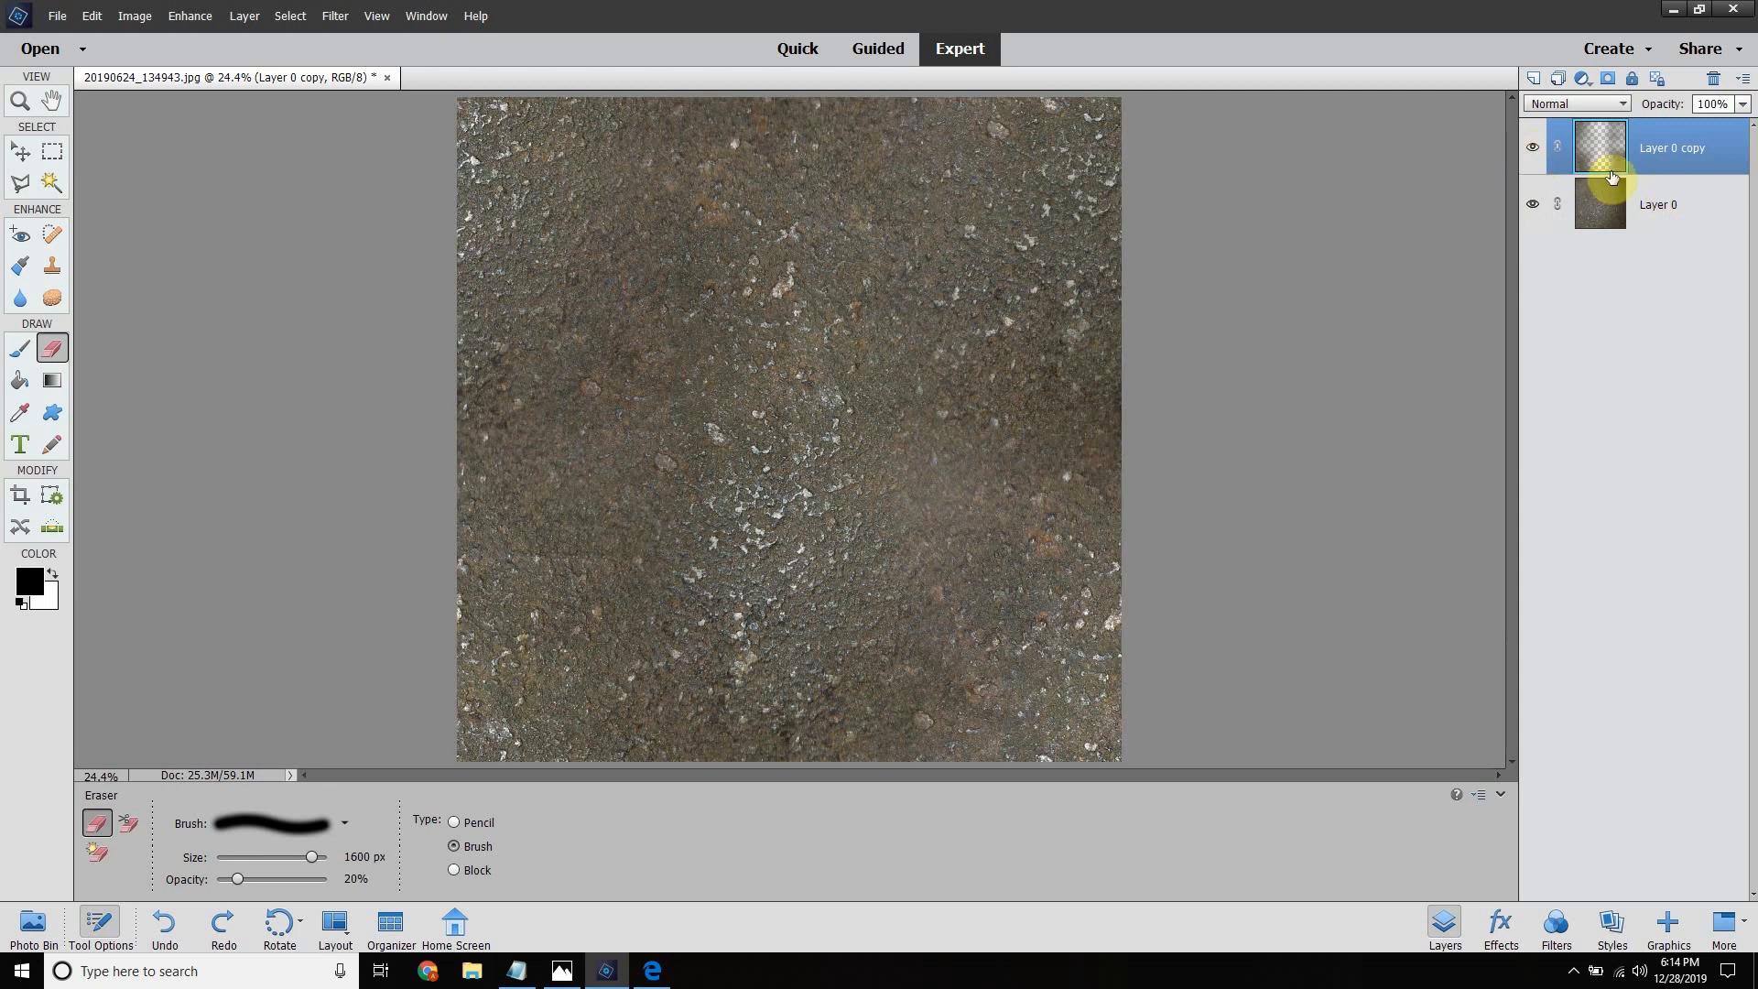
Step: Add a new layer above Layer 0 copy and sample a brown foreground color from the upper-left area of the texture
{"action": "left_click", "coordinate": [1530, 81]}
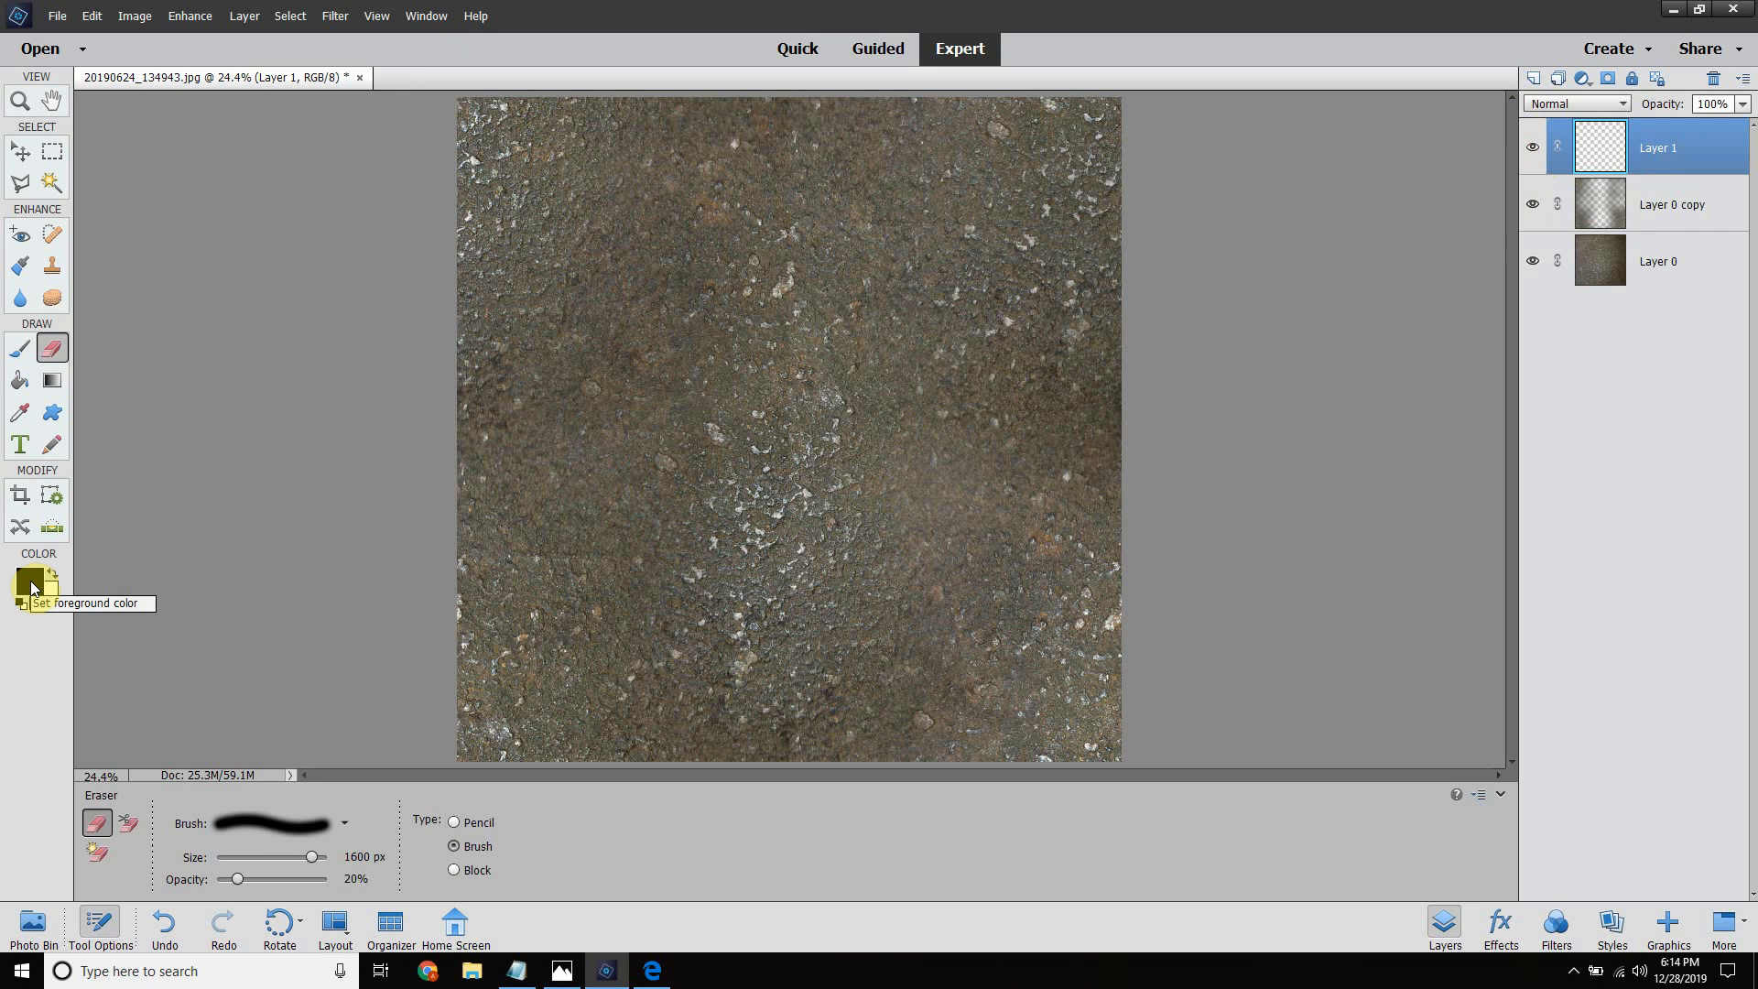
{"action": "left_click", "coordinate": [19, 412]}
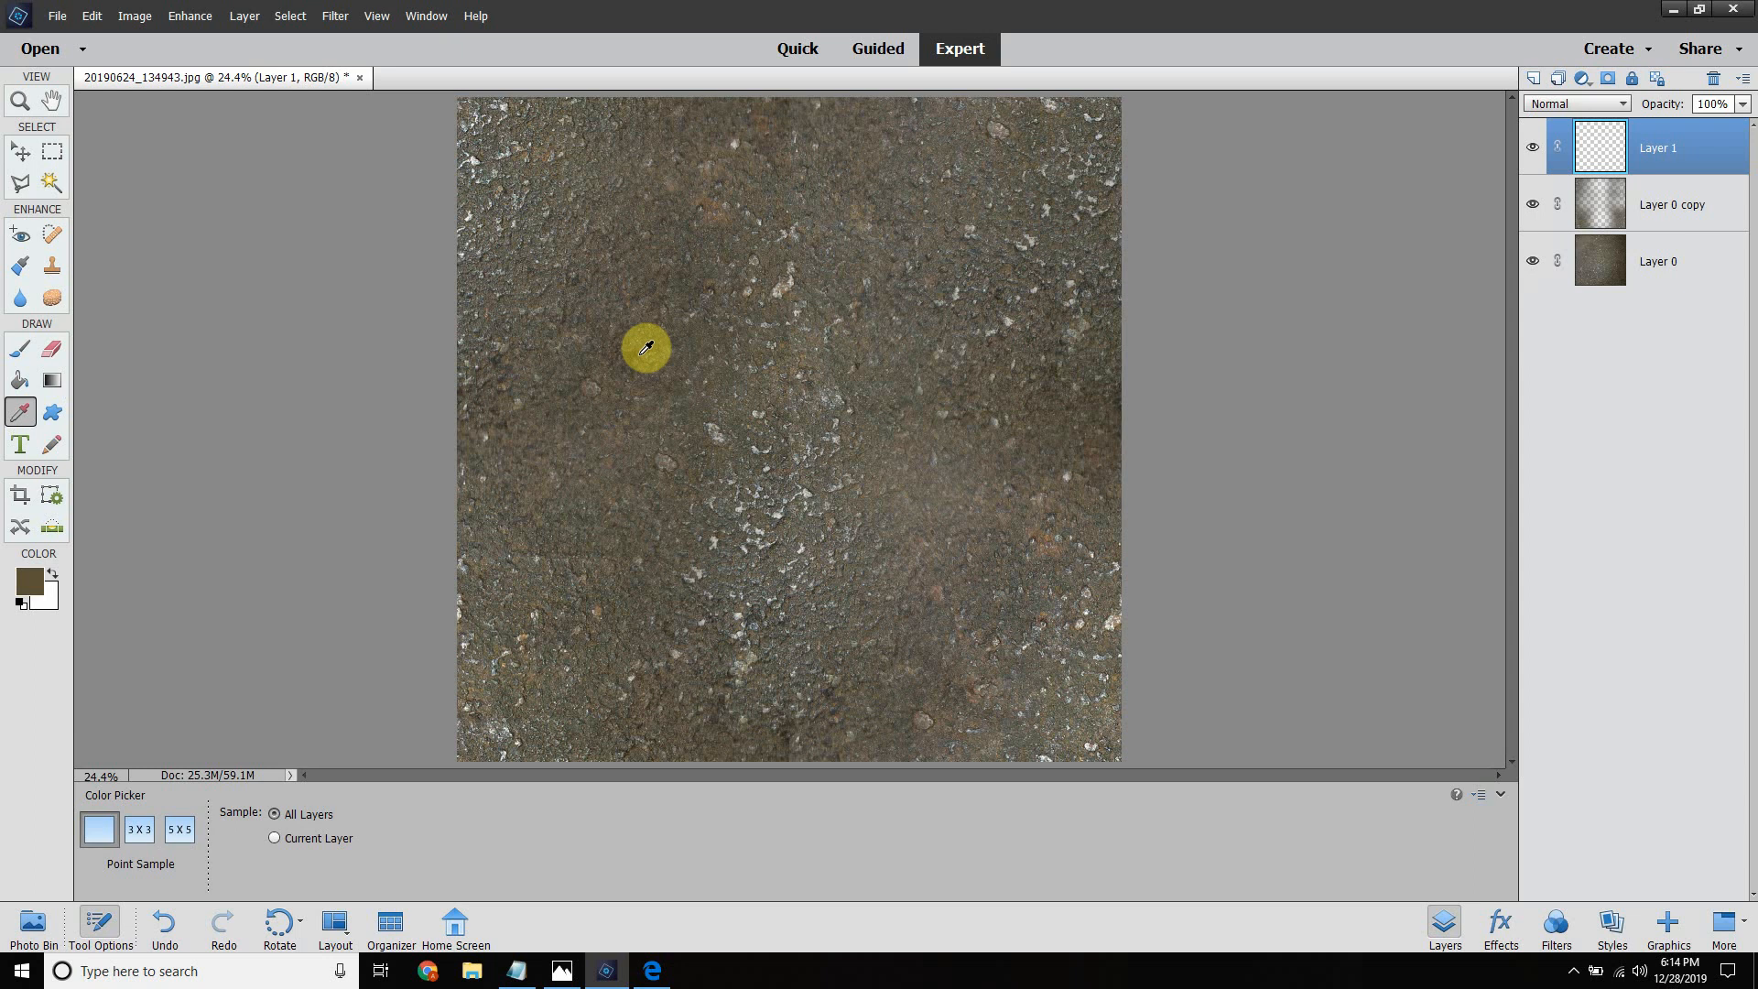
{"action": "left_click", "coordinate": [647, 346]}
{"action": "left_click", "coordinate": [645, 347]}
{"action": "left_click", "coordinate": [647, 345]}
{"action": "left_click", "coordinate": [649, 345]}
Step: Fill the new top layer with the sampled brown using the Paint Bucket and lower the layer's opacity to 47%
{"action": "left_click", "coordinate": [19, 379]}
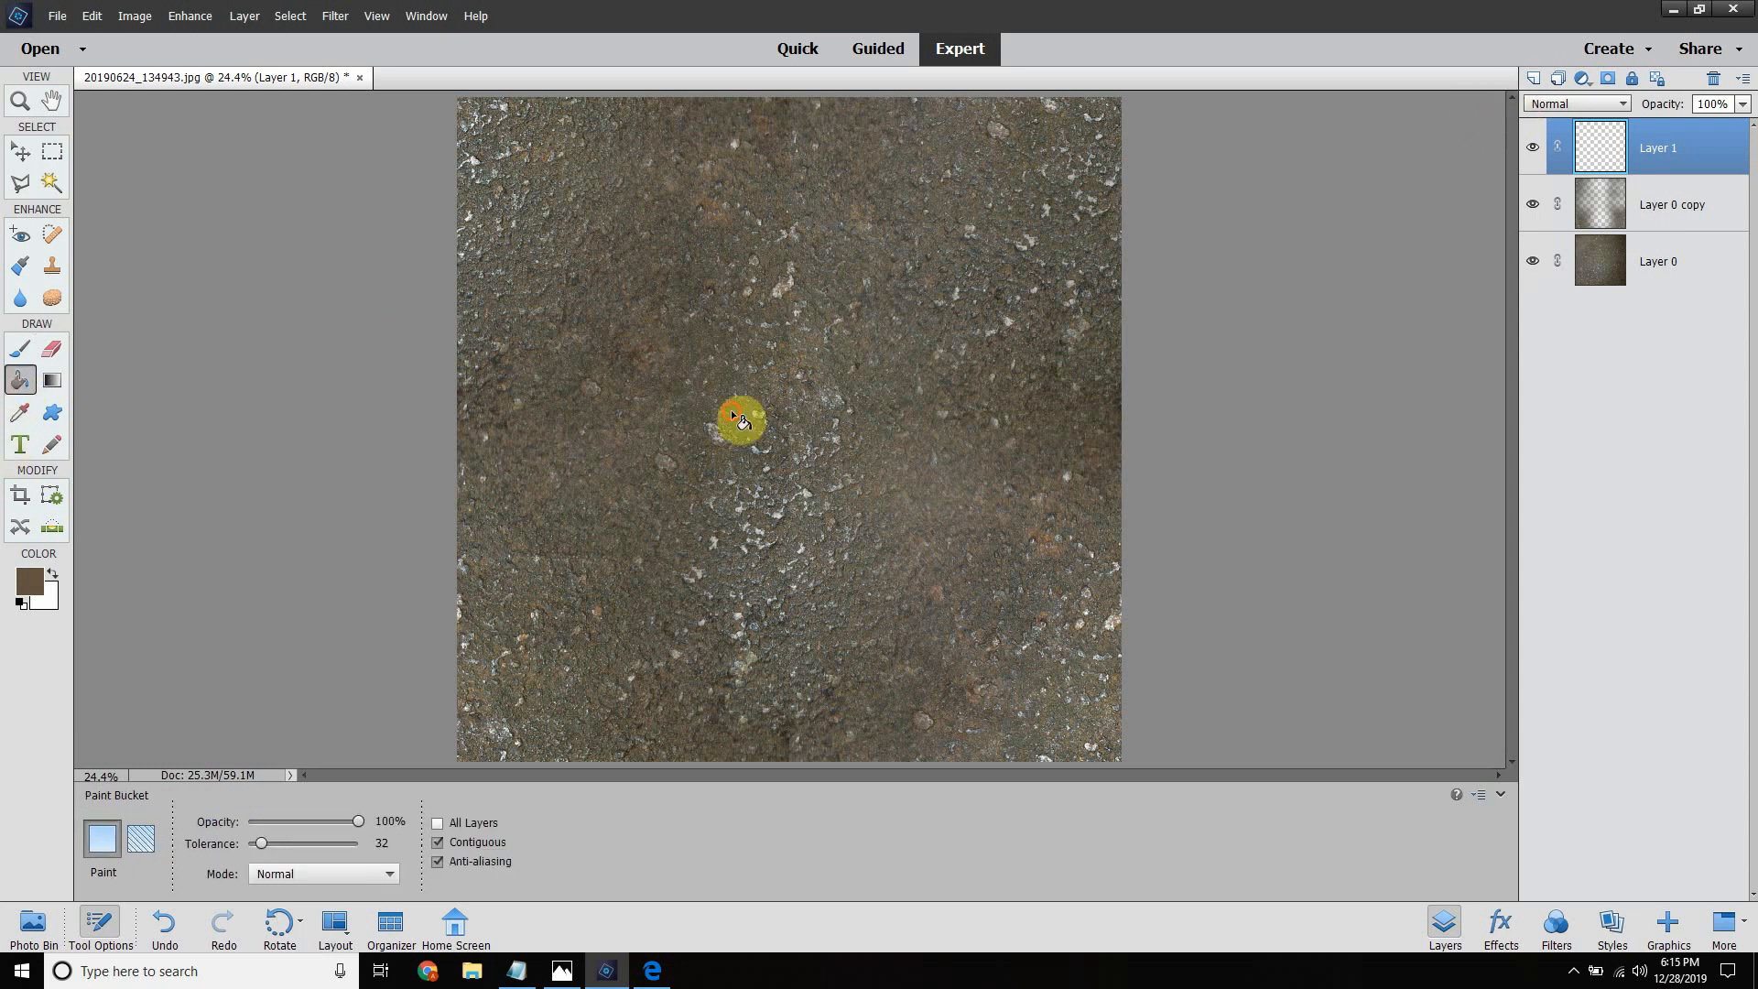
{"action": "left_click", "coordinate": [740, 419]}
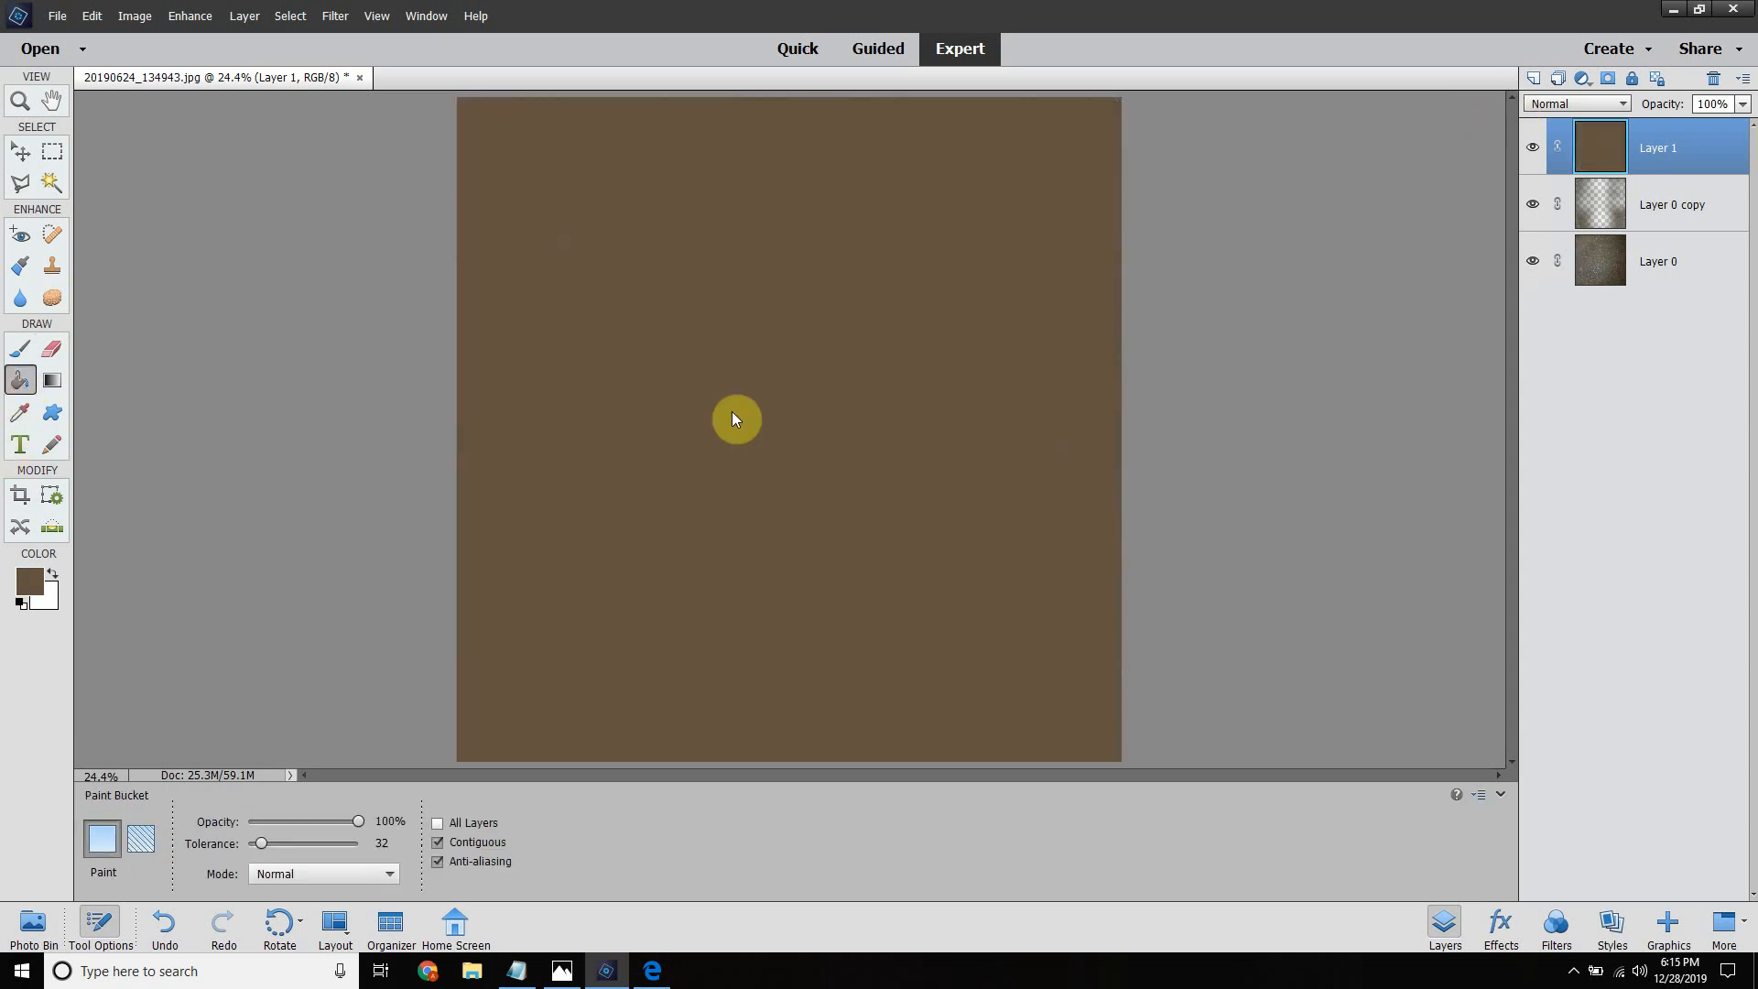
{"action": "double_click", "coordinate": [1710, 103]}
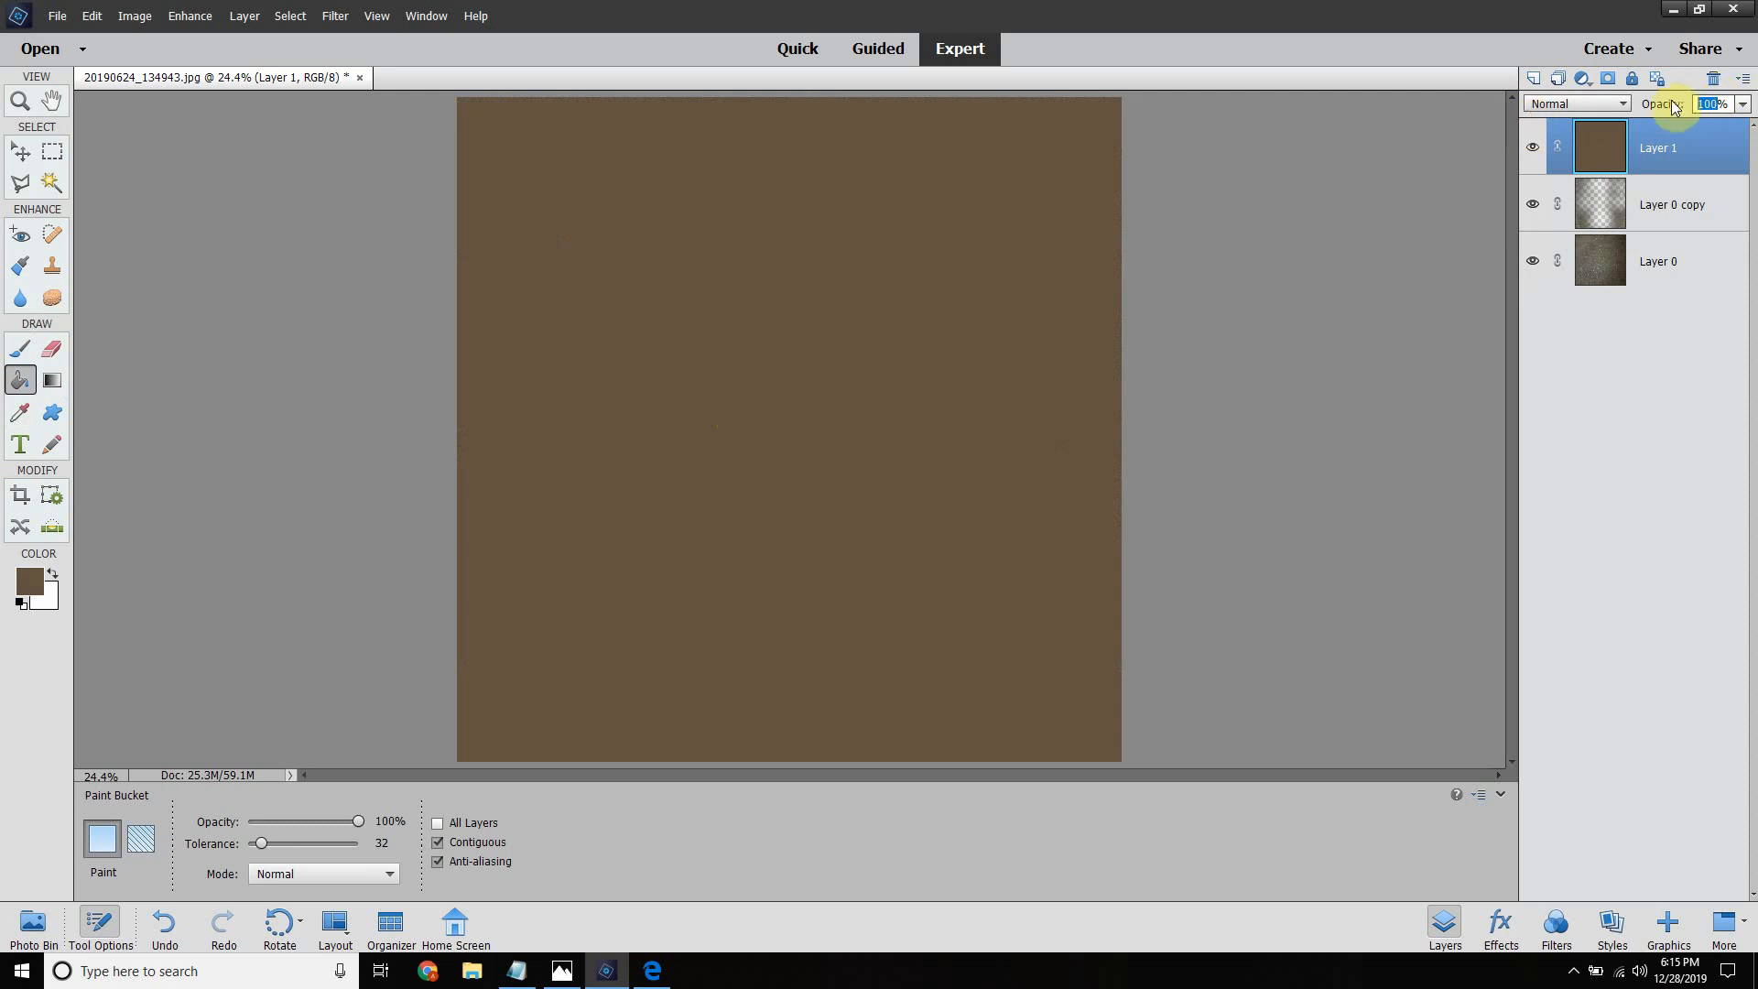
{"action": "left_click_drag", "start_coordinate": [1666, 105], "coordinate": [1639, 108]}
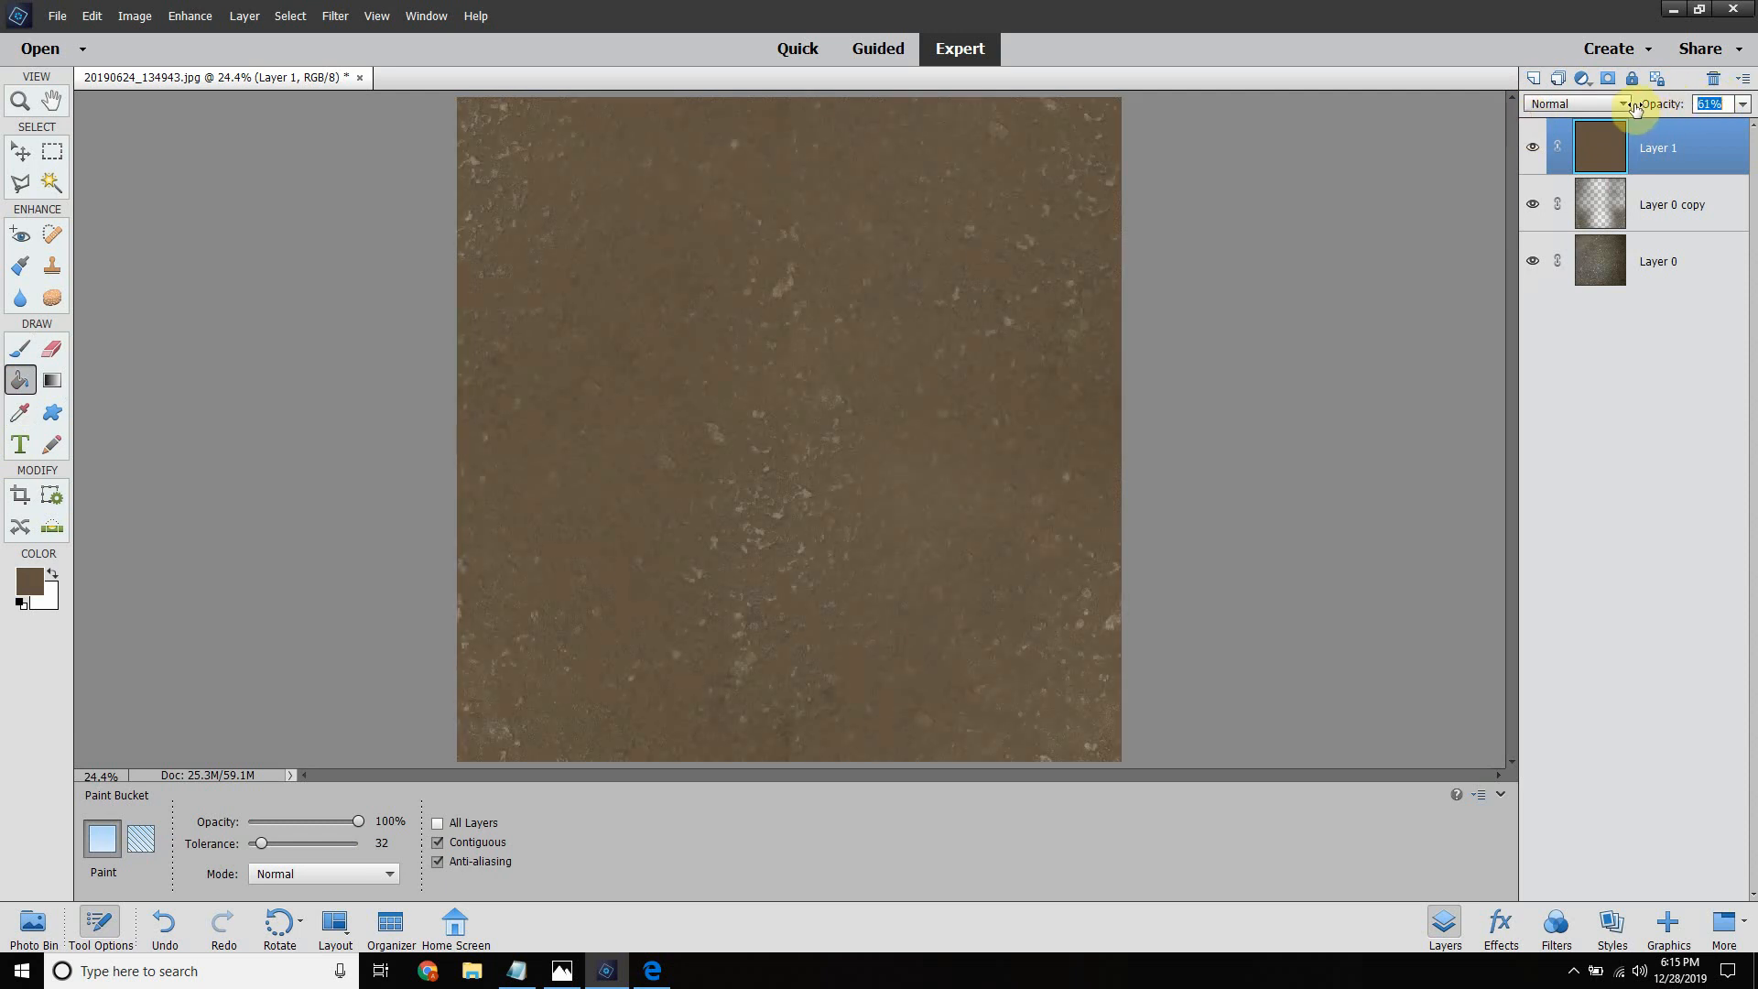
{"action": "left_click_drag", "start_coordinate": [1636, 108], "coordinate": [1632, 107]}
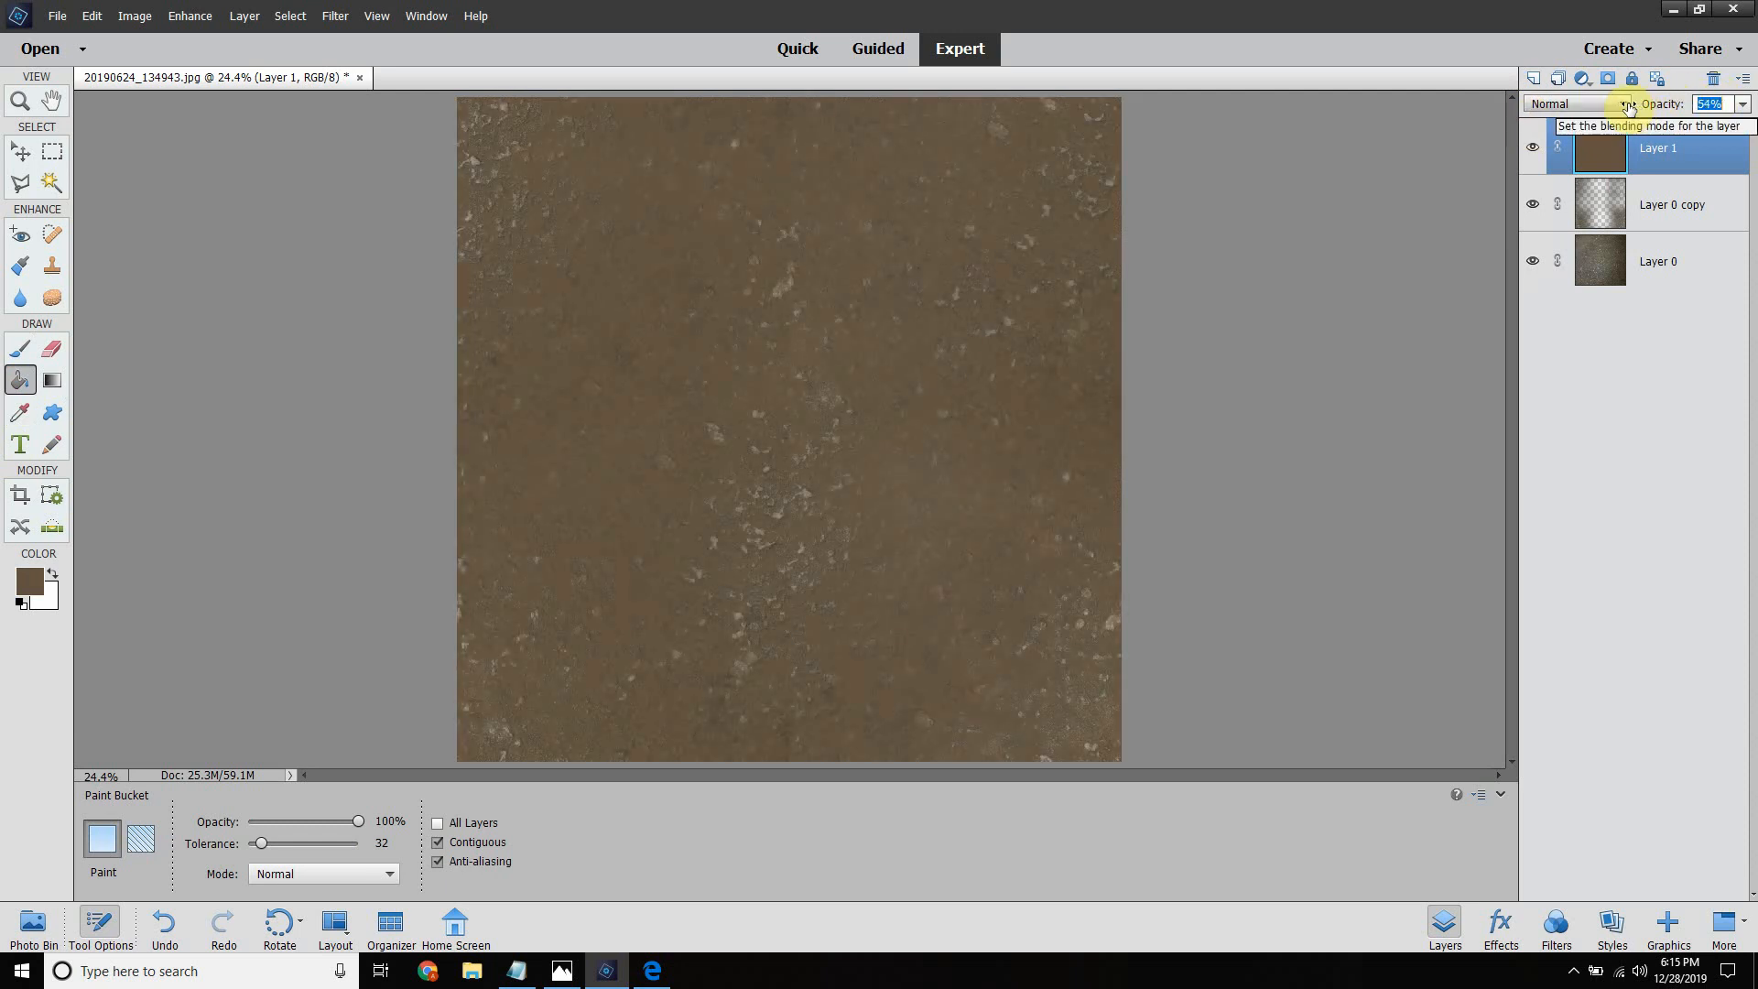
{"action": "left_click_drag", "start_coordinate": [1624, 108], "coordinate": [1619, 111]}
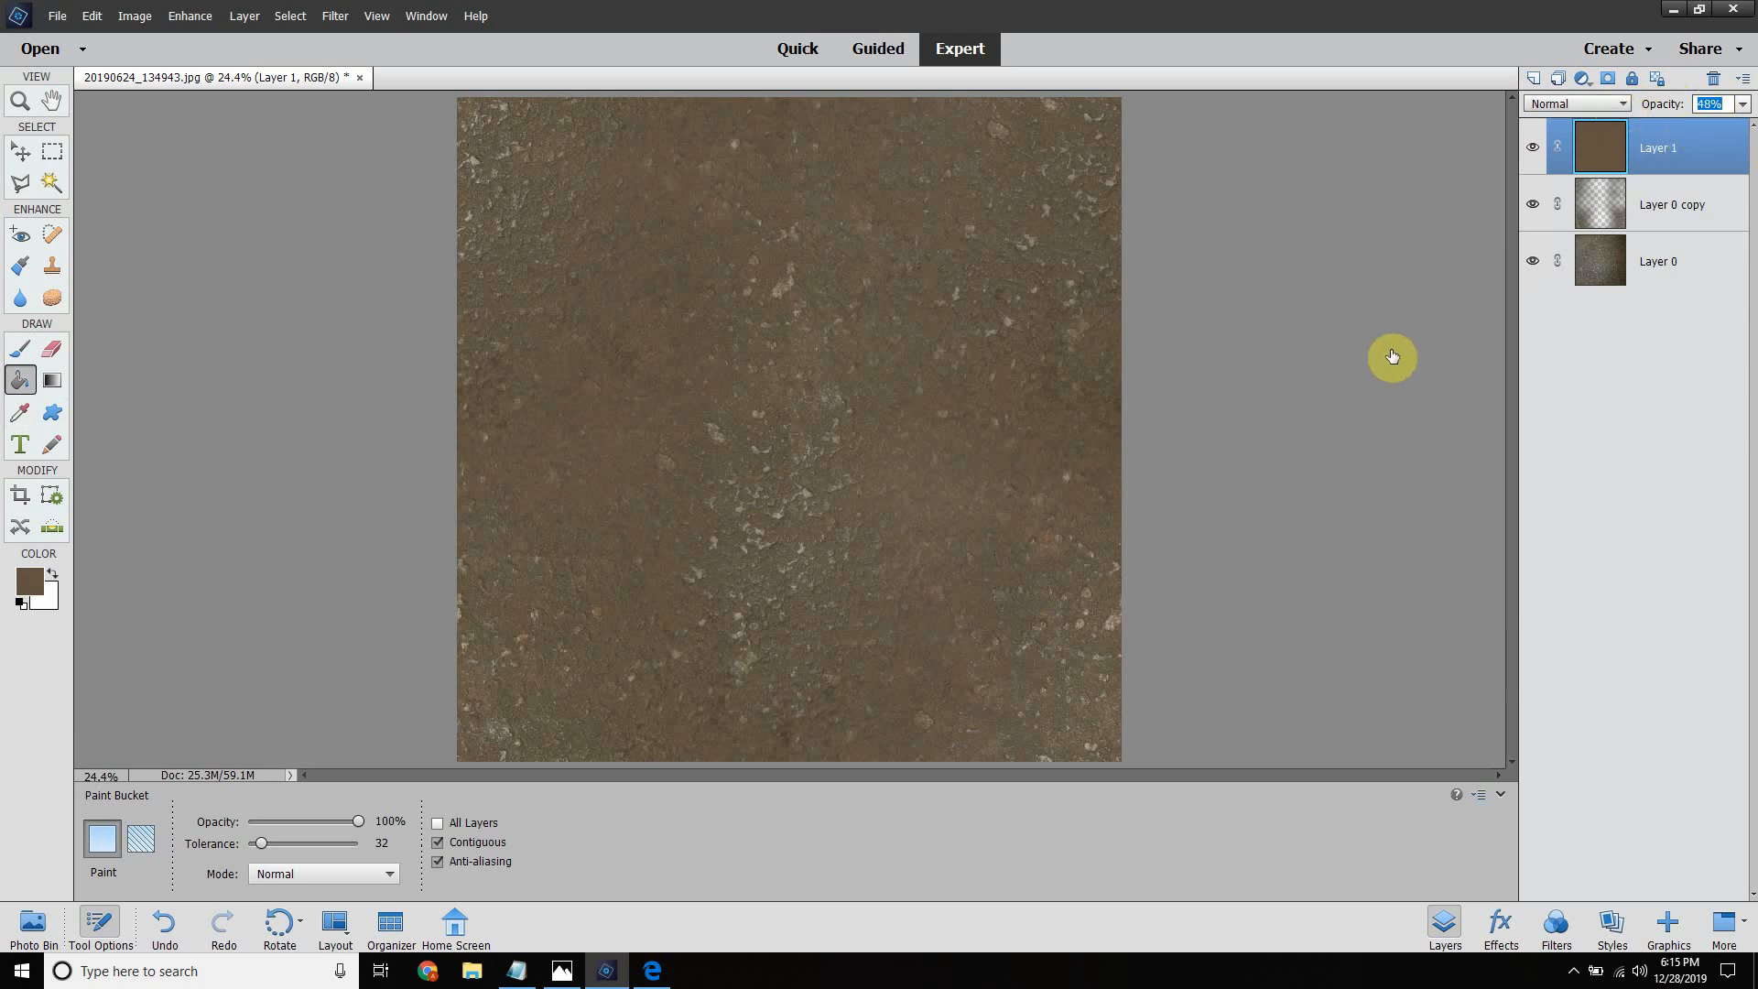
{"action": "left_click_drag", "start_coordinate": [1672, 108], "coordinate": [1670, 108]}
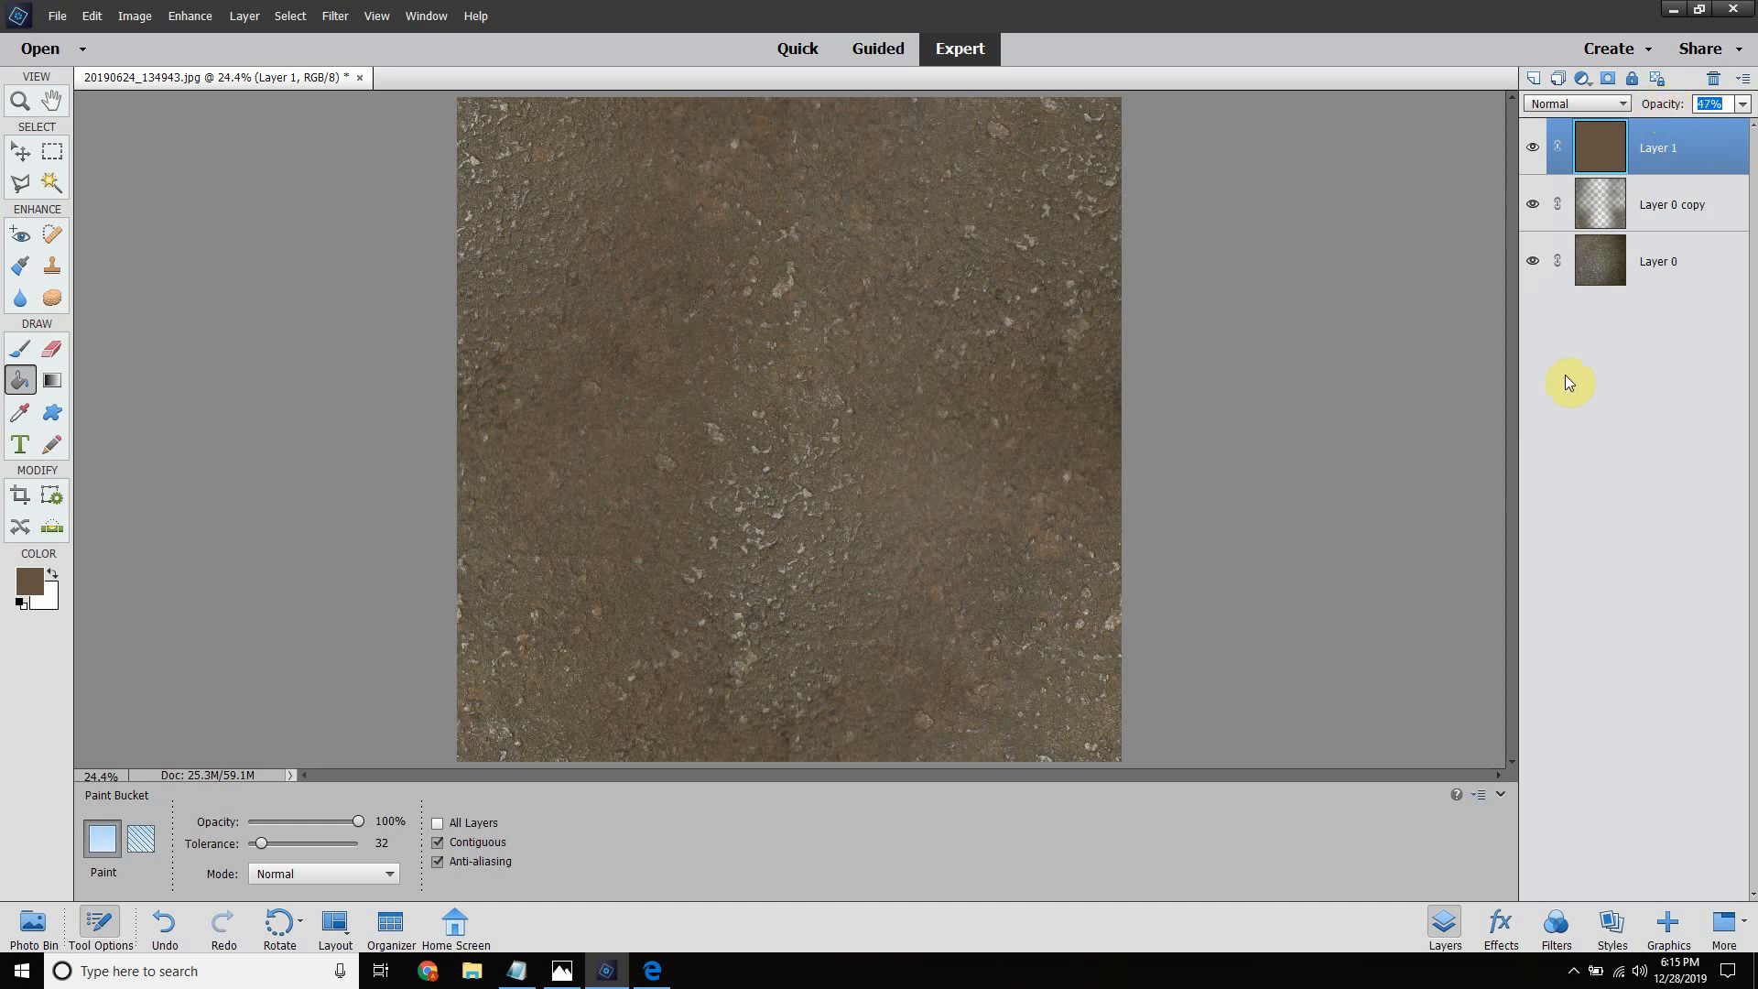
Step: Toggle the visibility of Layer 1 to compare the texture with and without the brown overlay
{"action": "left_click", "coordinate": [1679, 157]}
{"action": "left_click", "coordinate": [1532, 150]}
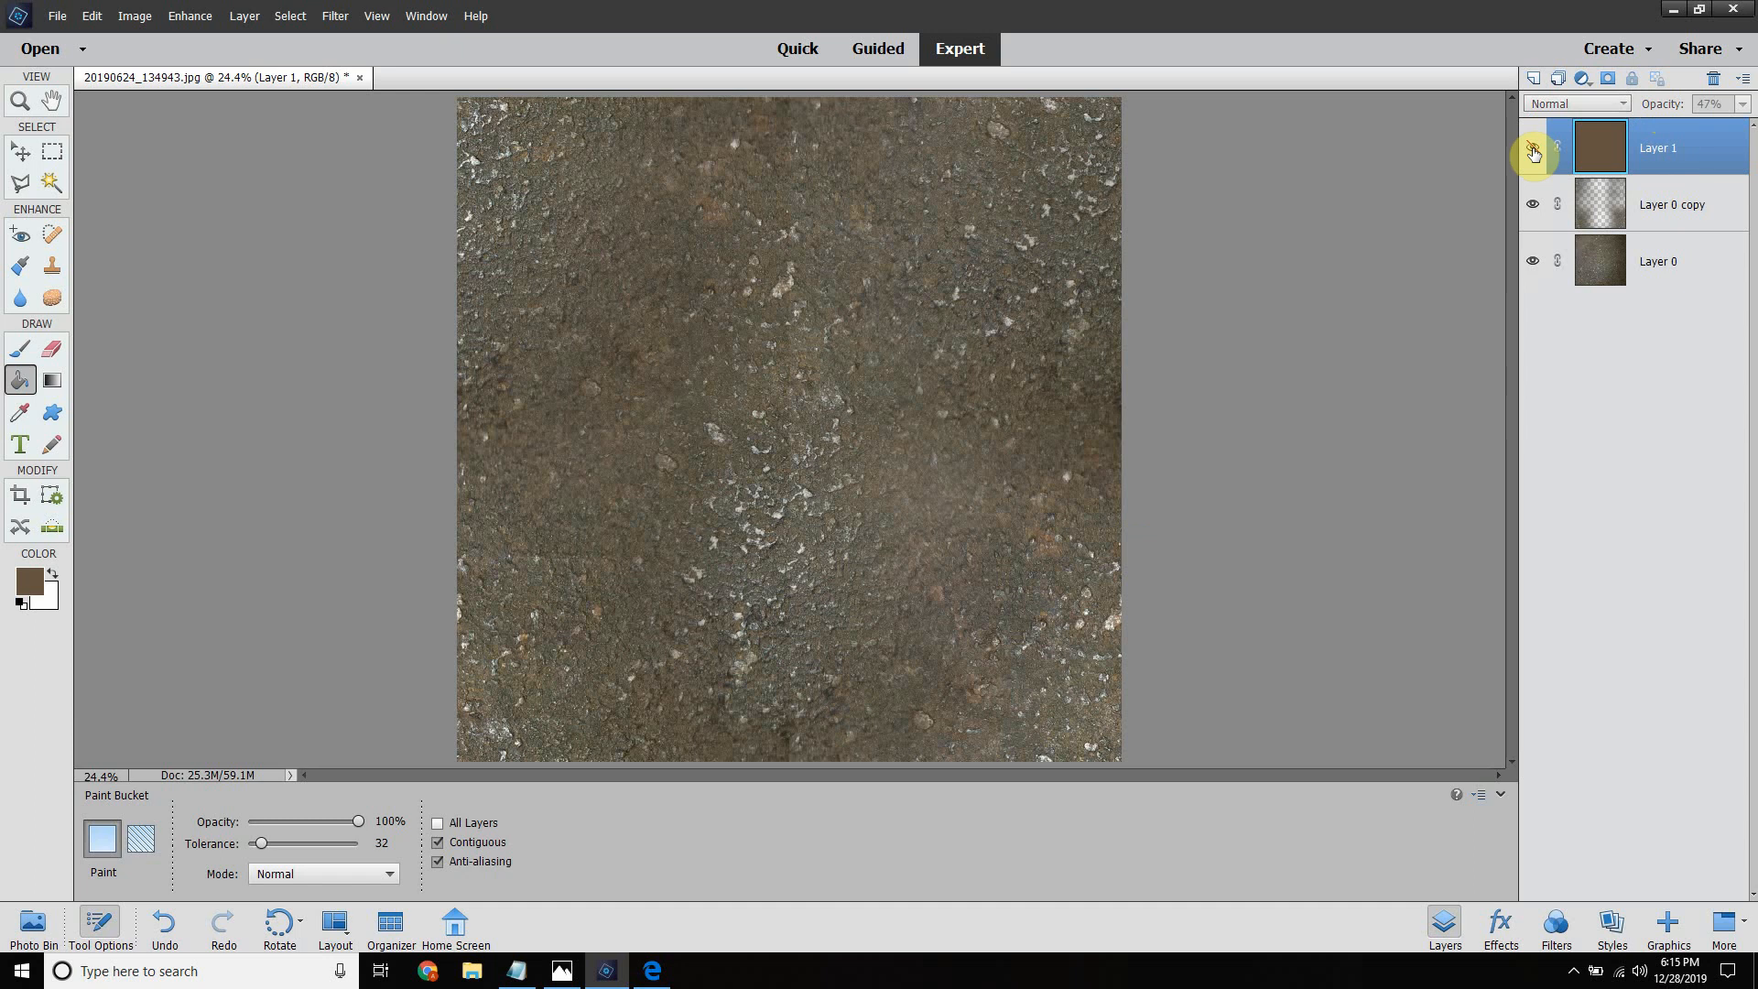
{"action": "left_click", "coordinate": [1533, 150]}
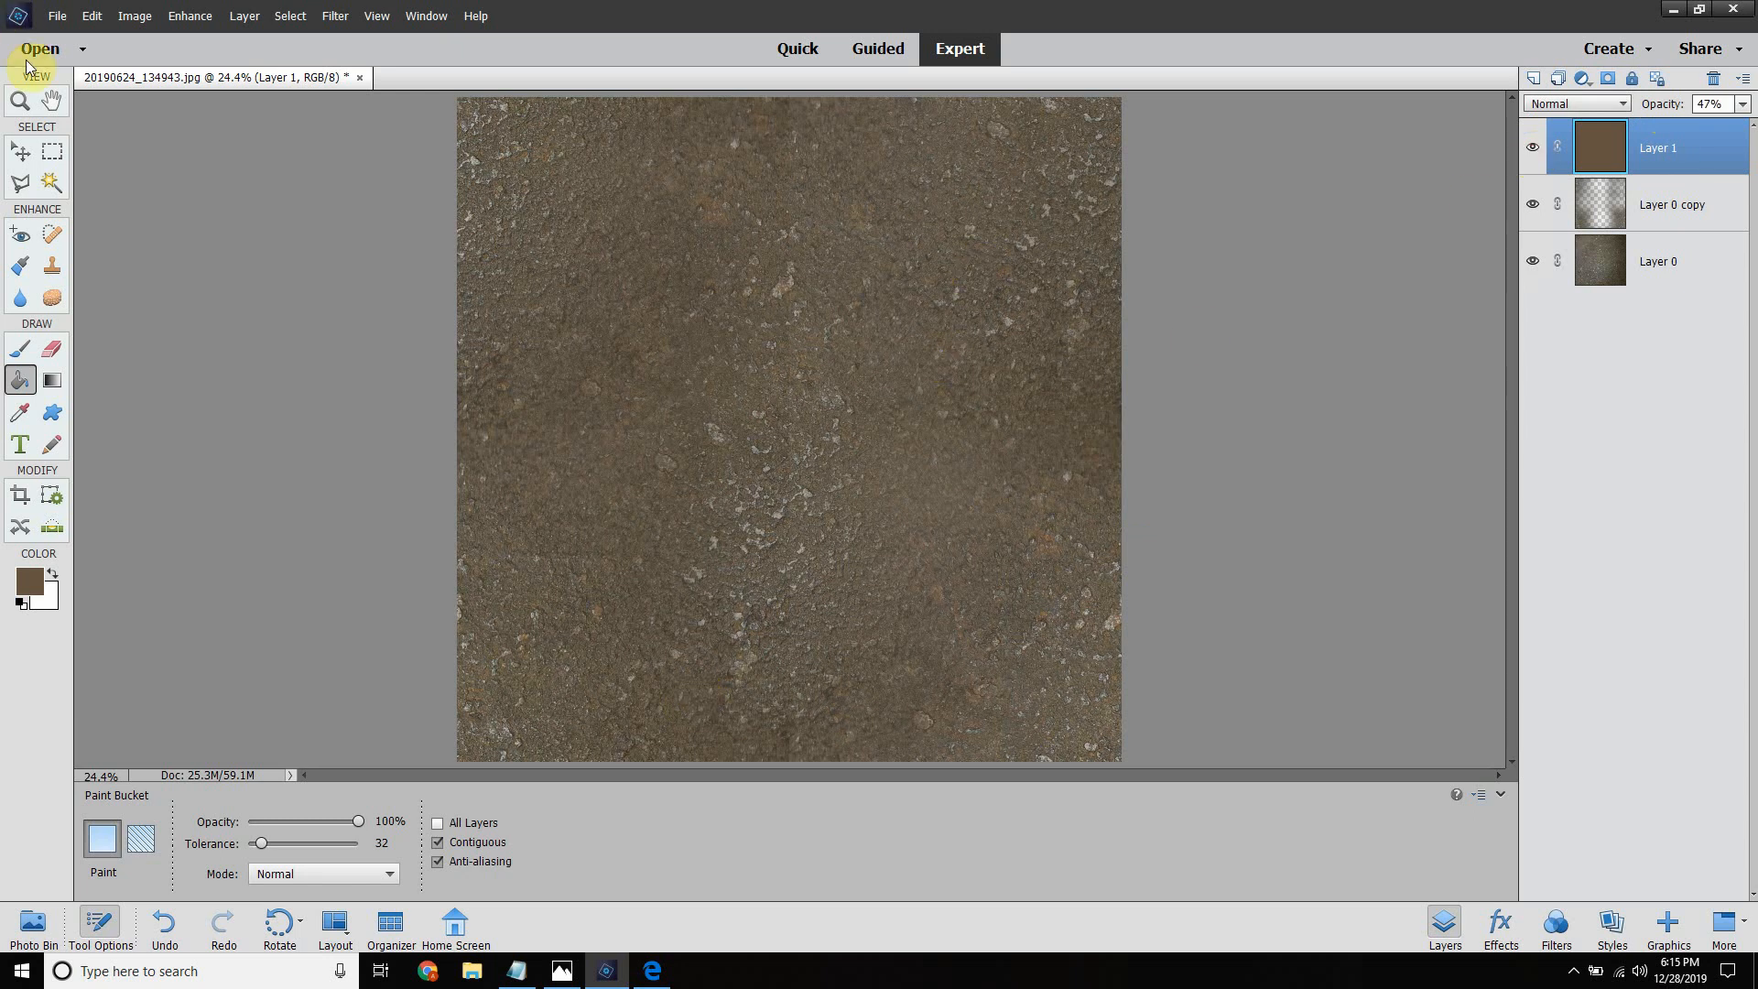
Step: Switch to the Move tool and deselect all layers to view the texture without the bounding box
{"action": "left_click", "coordinate": [19, 154]}
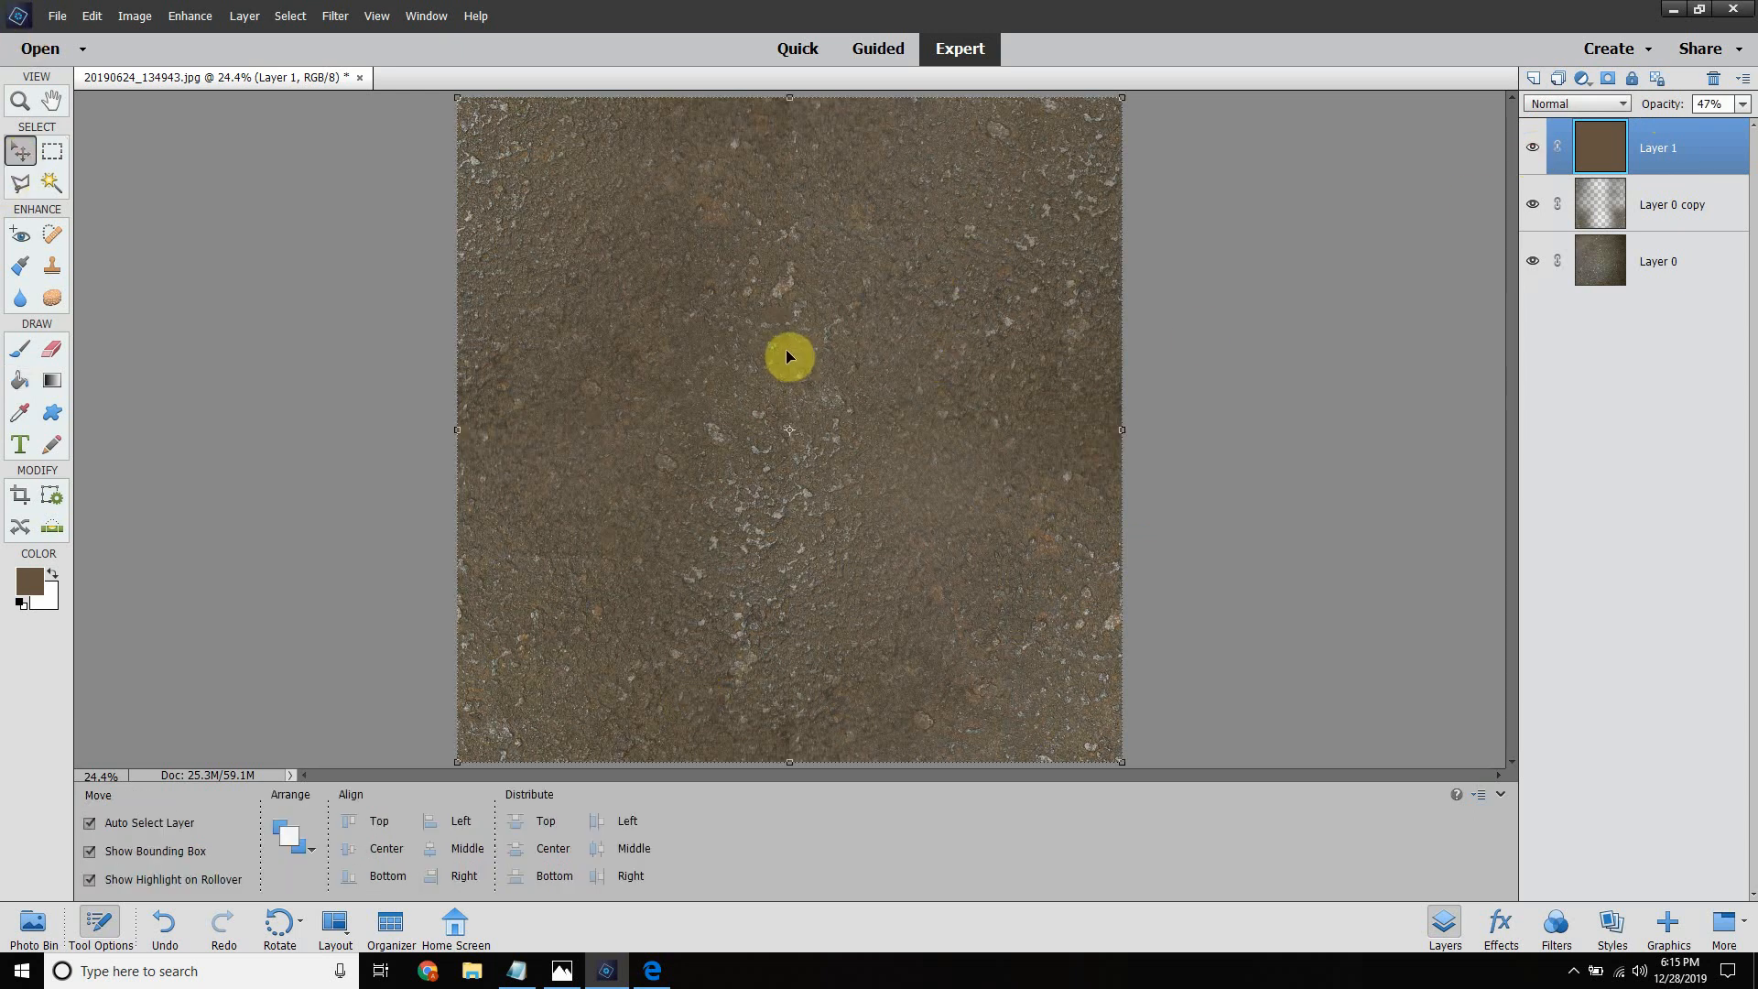
{"action": "left_click", "coordinate": [377, 399]}
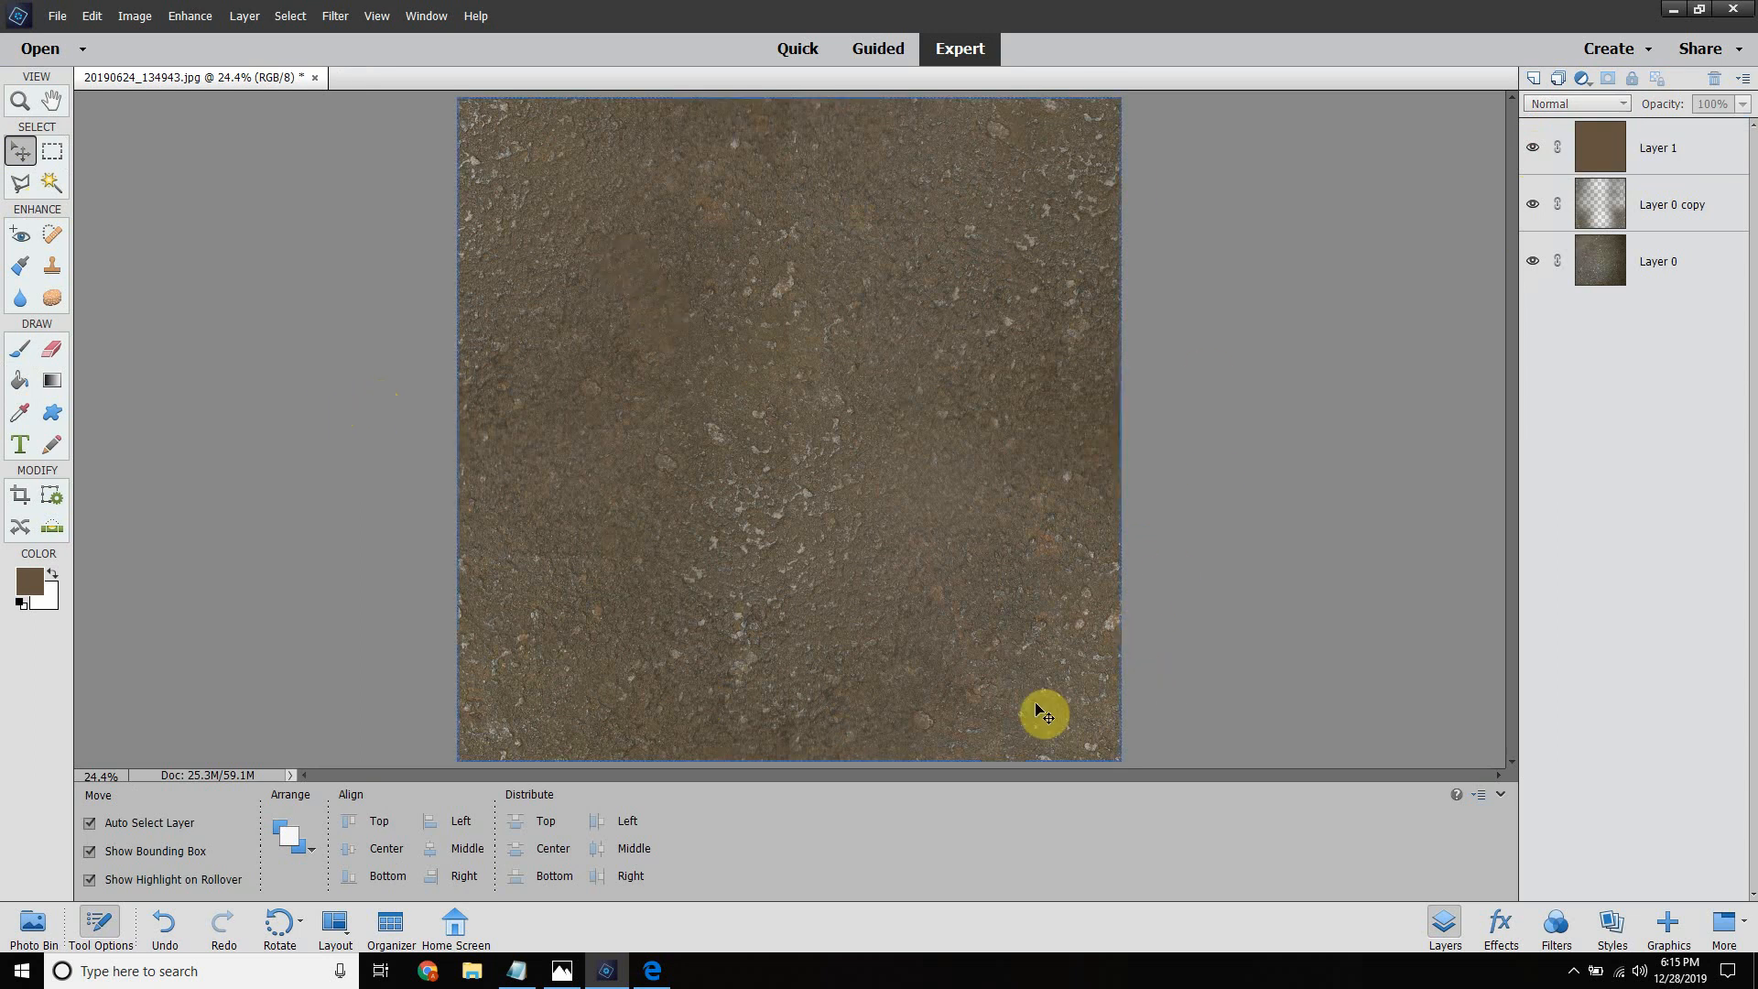
Step: Save the layered document to the Desktop as a Photoshop file named RockTexture
{"action": "left_click", "coordinate": [57, 16]}
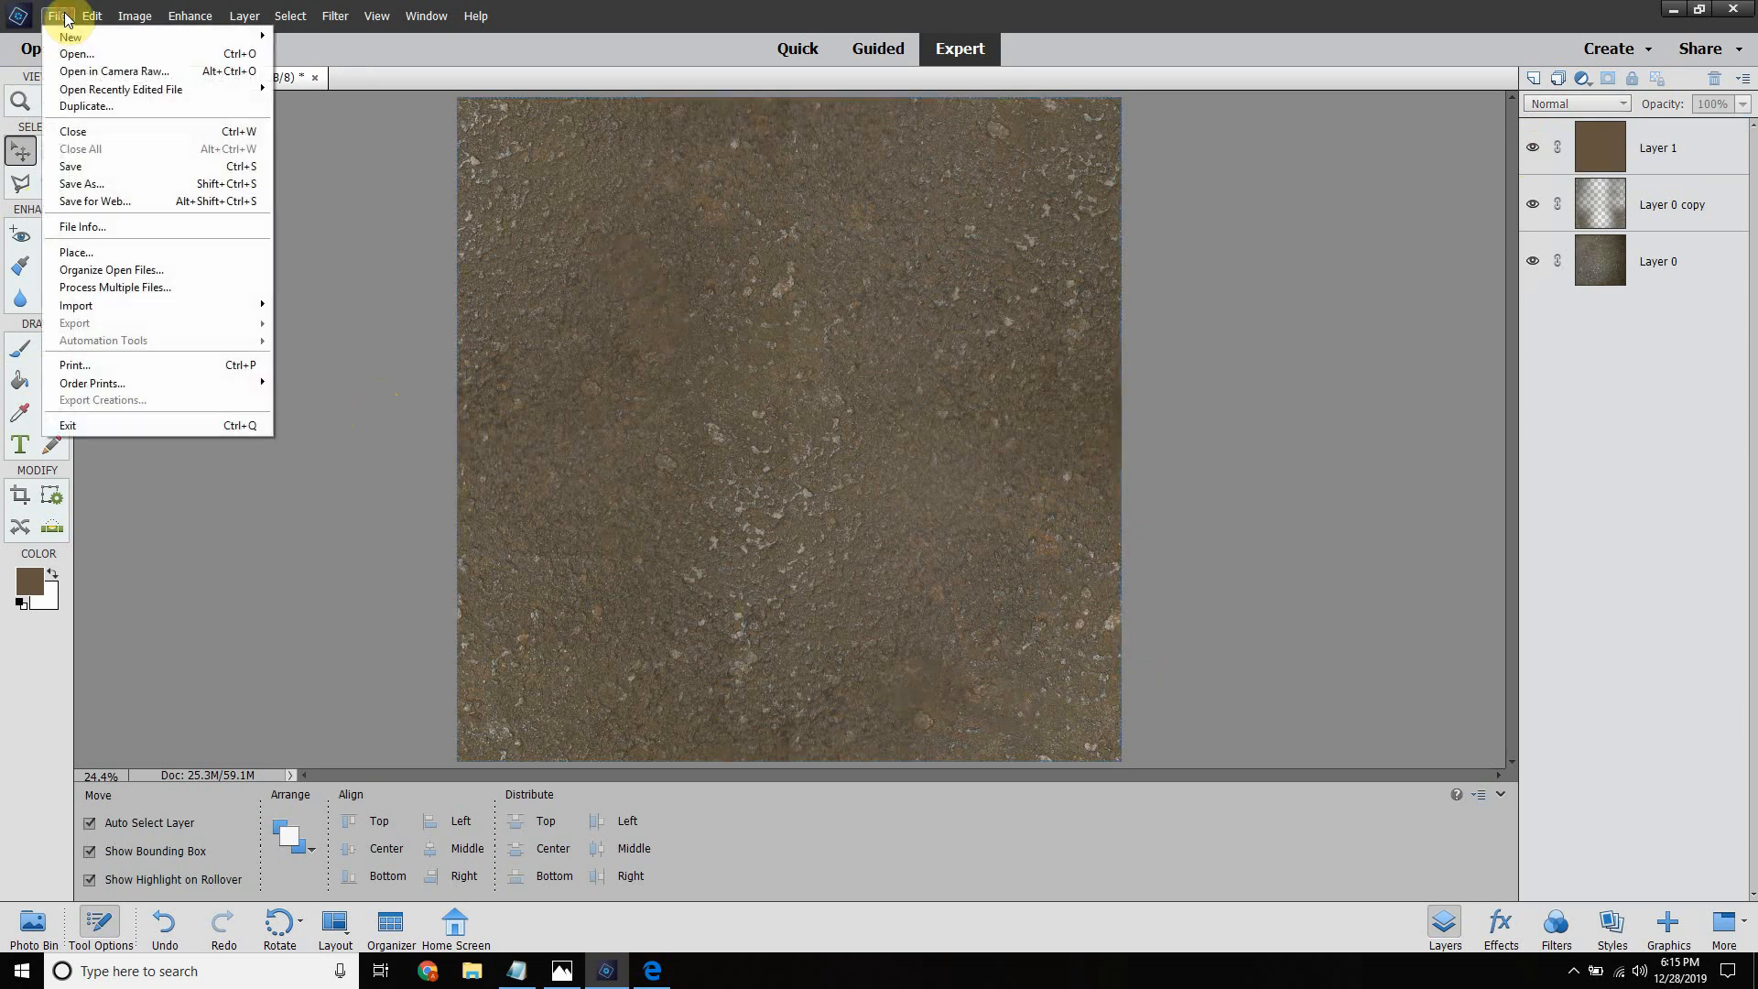
{"action": "left_click", "coordinate": [122, 167]}
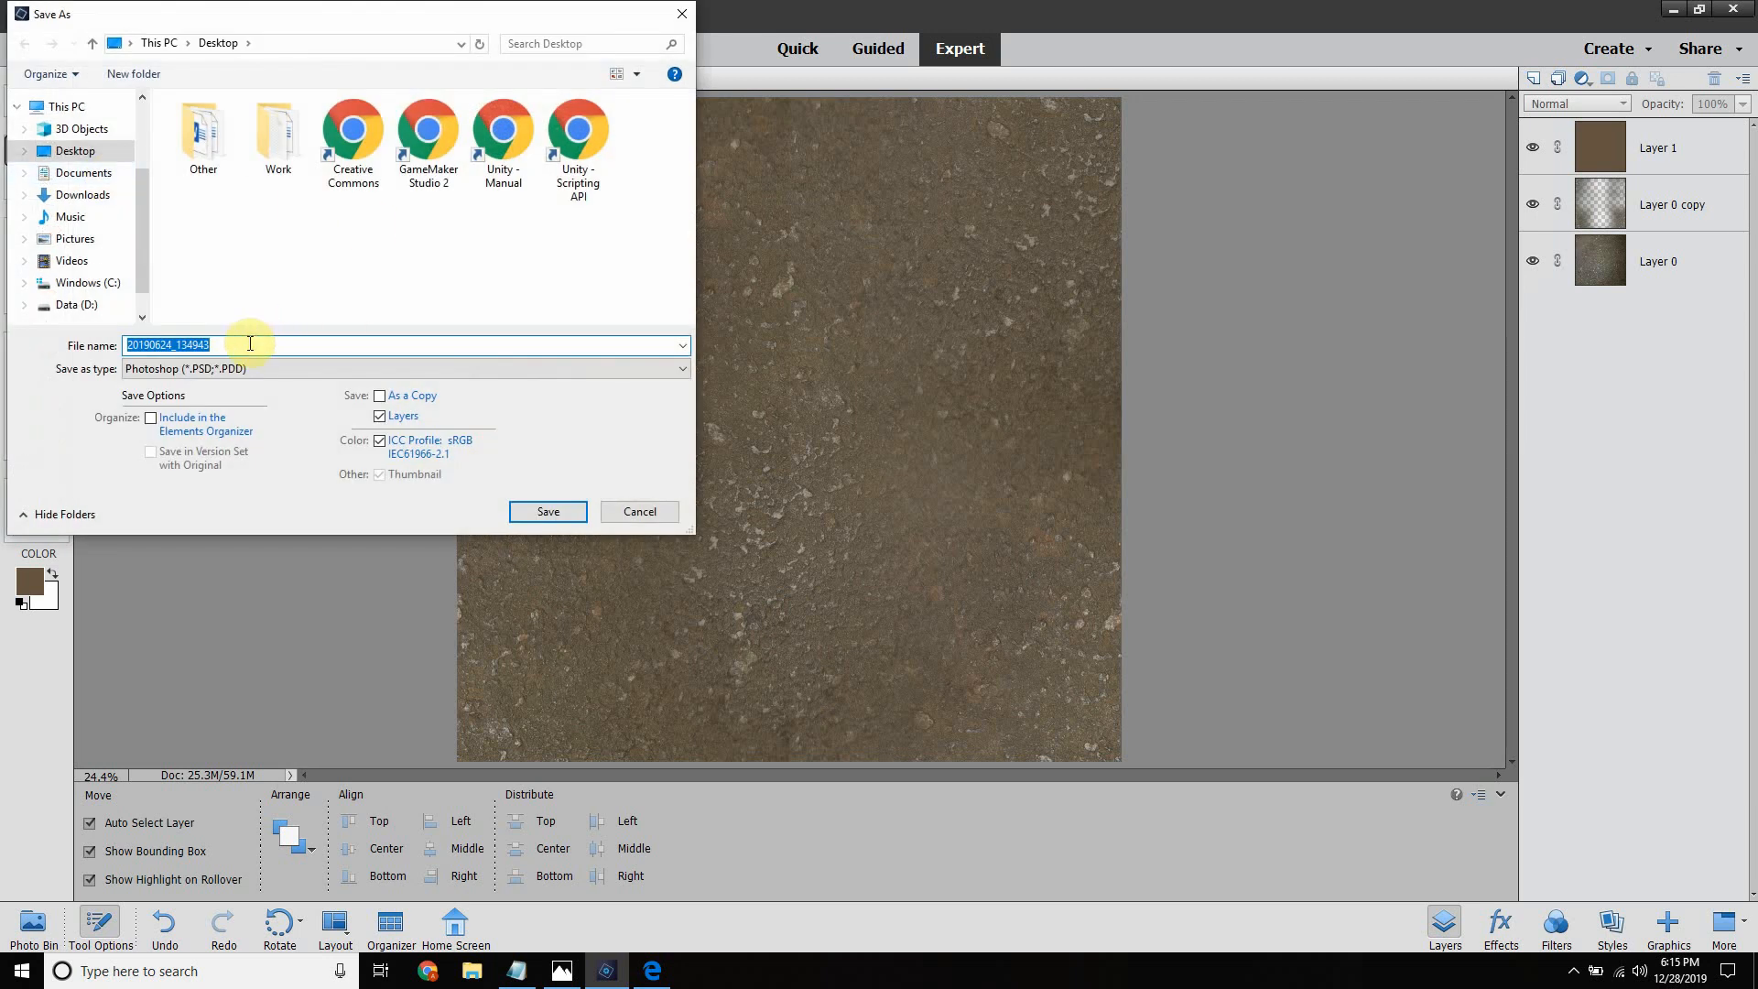
{"action": "type", "text": "RockDiffuse"}
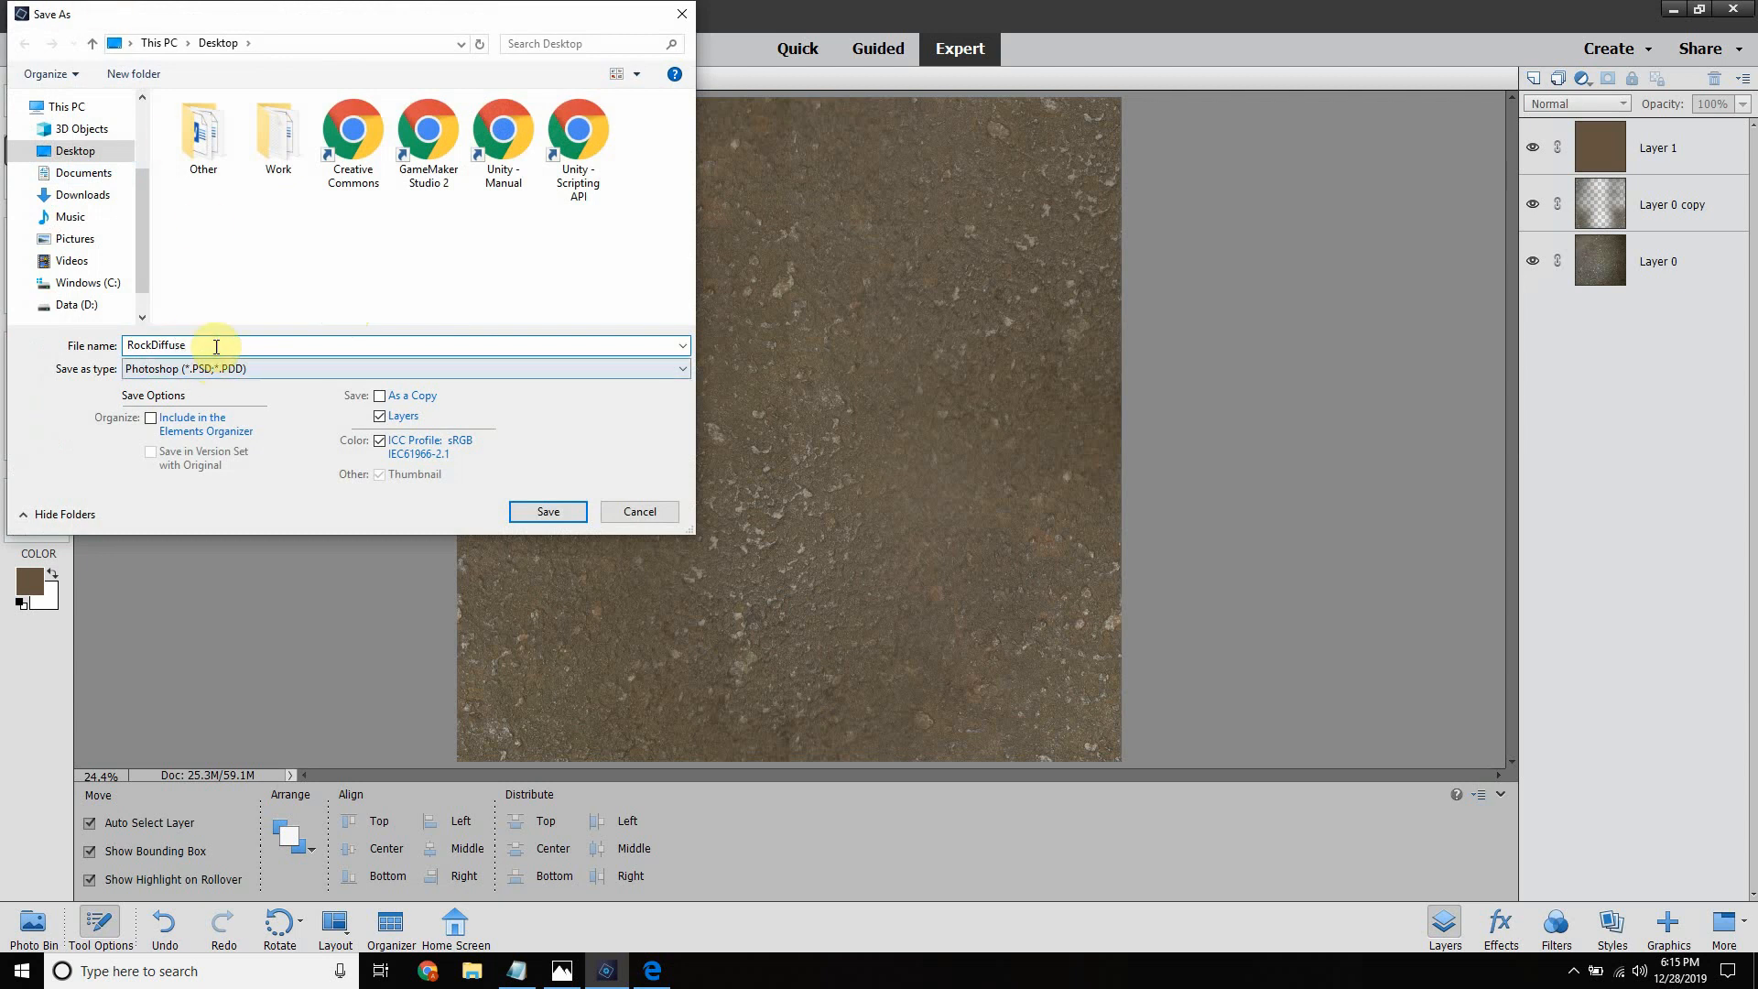
{"action": "left_click_drag", "start_coordinate": [214, 346], "coordinate": [155, 344]}
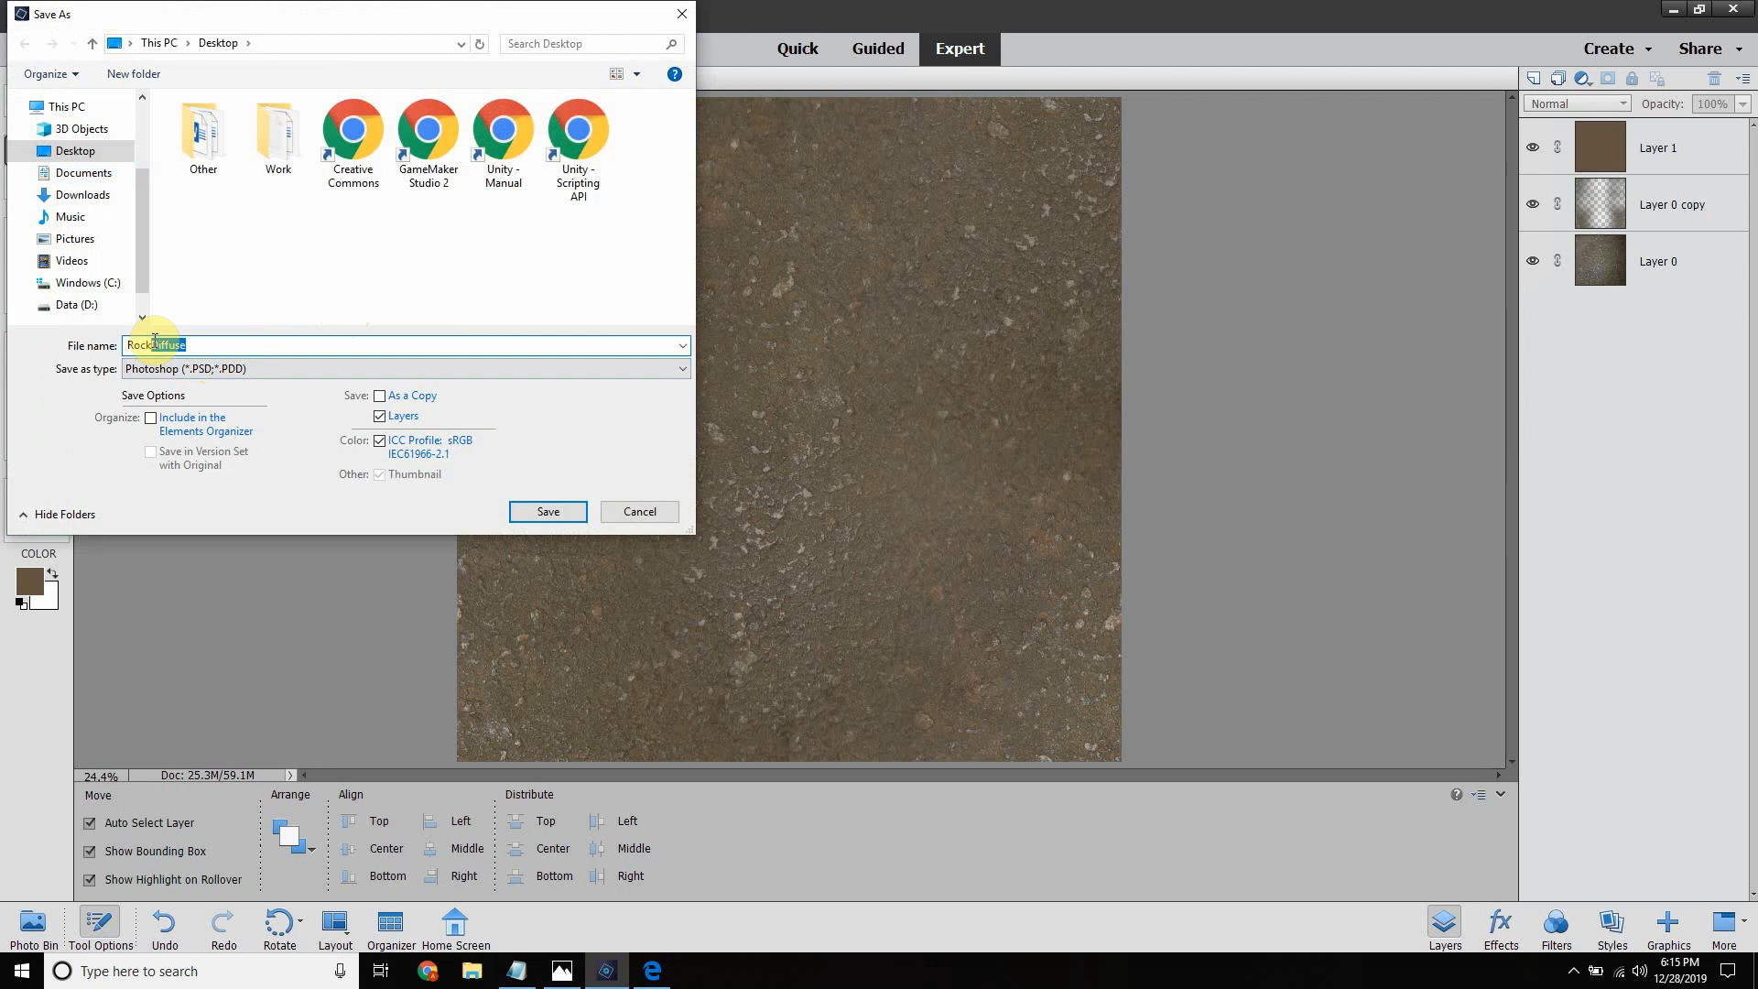
{"action": "type", "text": "Textur"}
{"action": "left_click", "coordinate": [549, 511]}
Step: Save a copy of the texture to the Desktop in JPEG format under the name RockTexture, accepting the JPEG options
{"action": "left_click", "coordinate": [57, 15]}
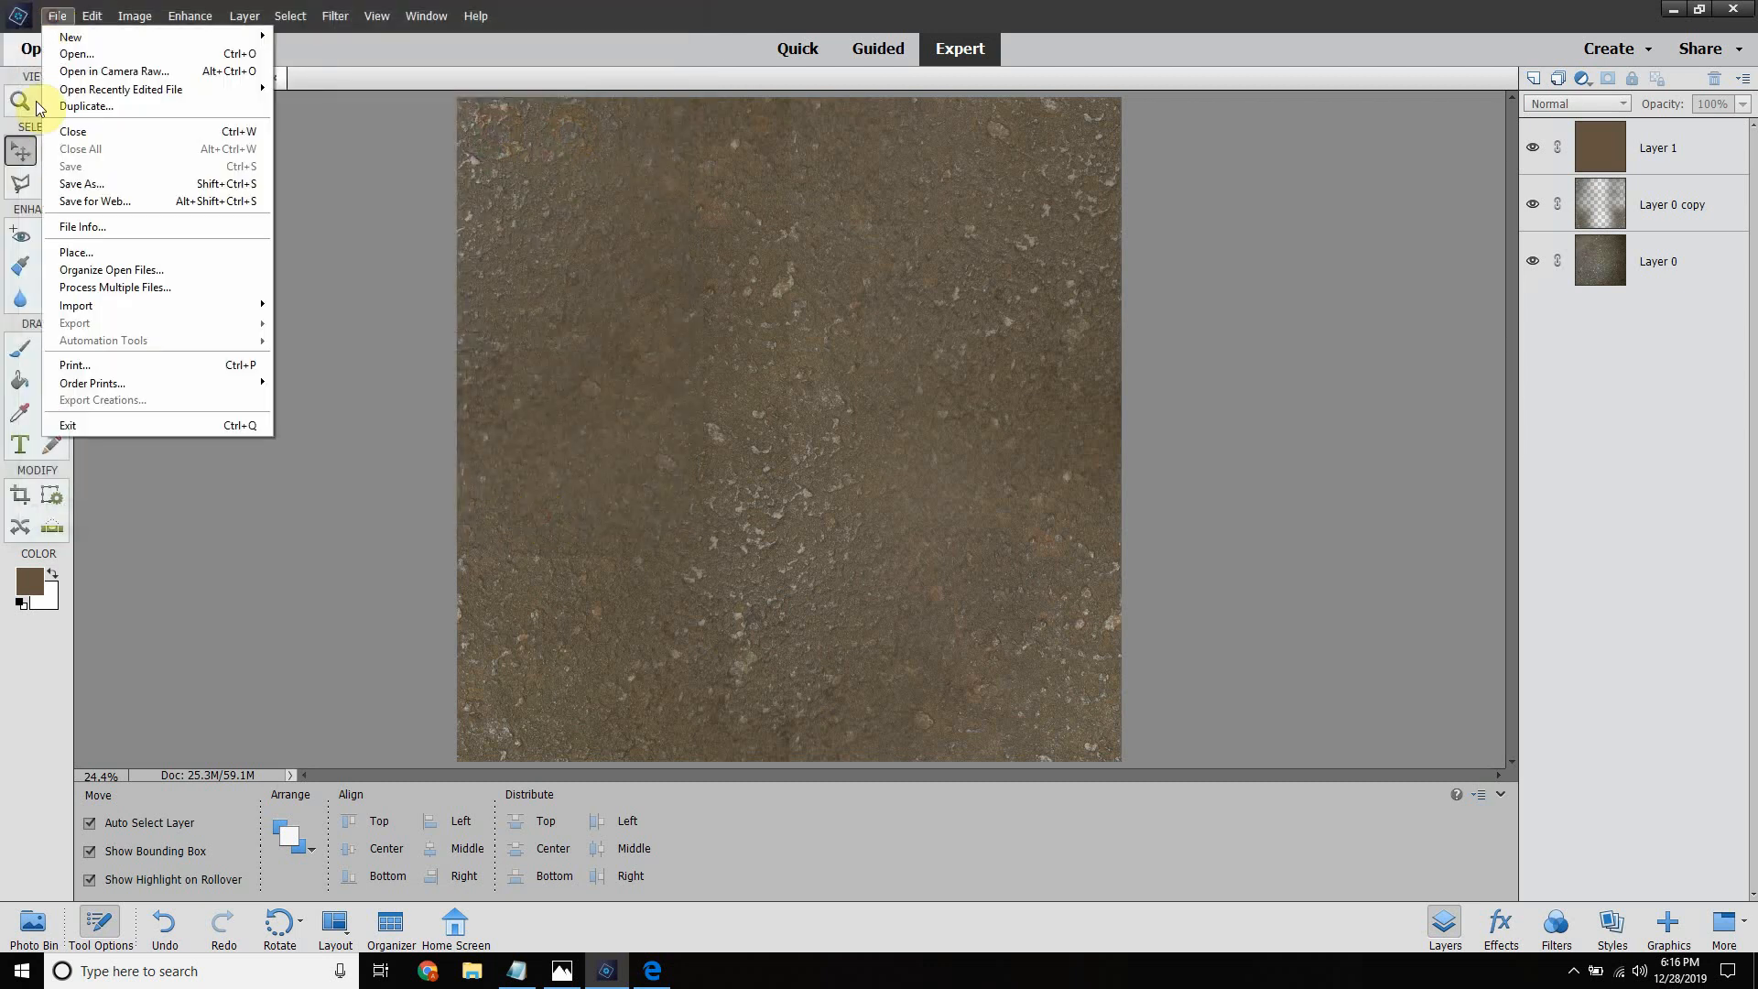
{"action": "left_click", "coordinate": [81, 183]}
{"action": "left_click", "coordinate": [290, 369]}
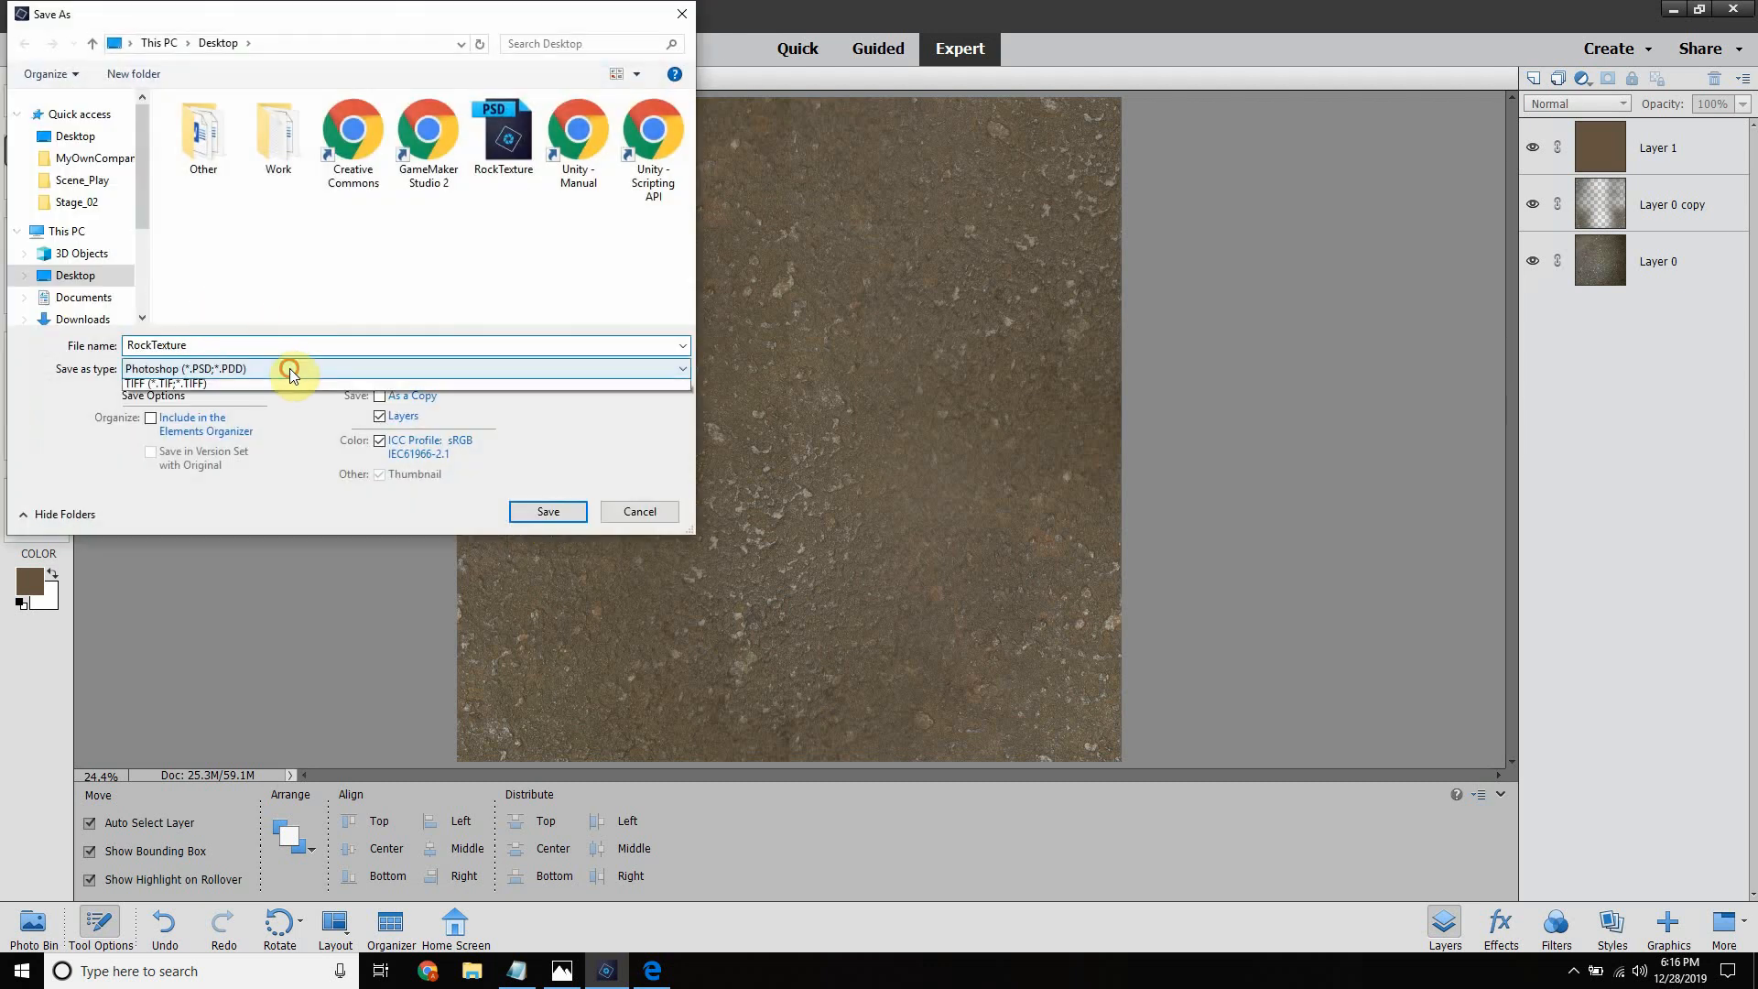
{"action": "left_click", "coordinate": [206, 449]}
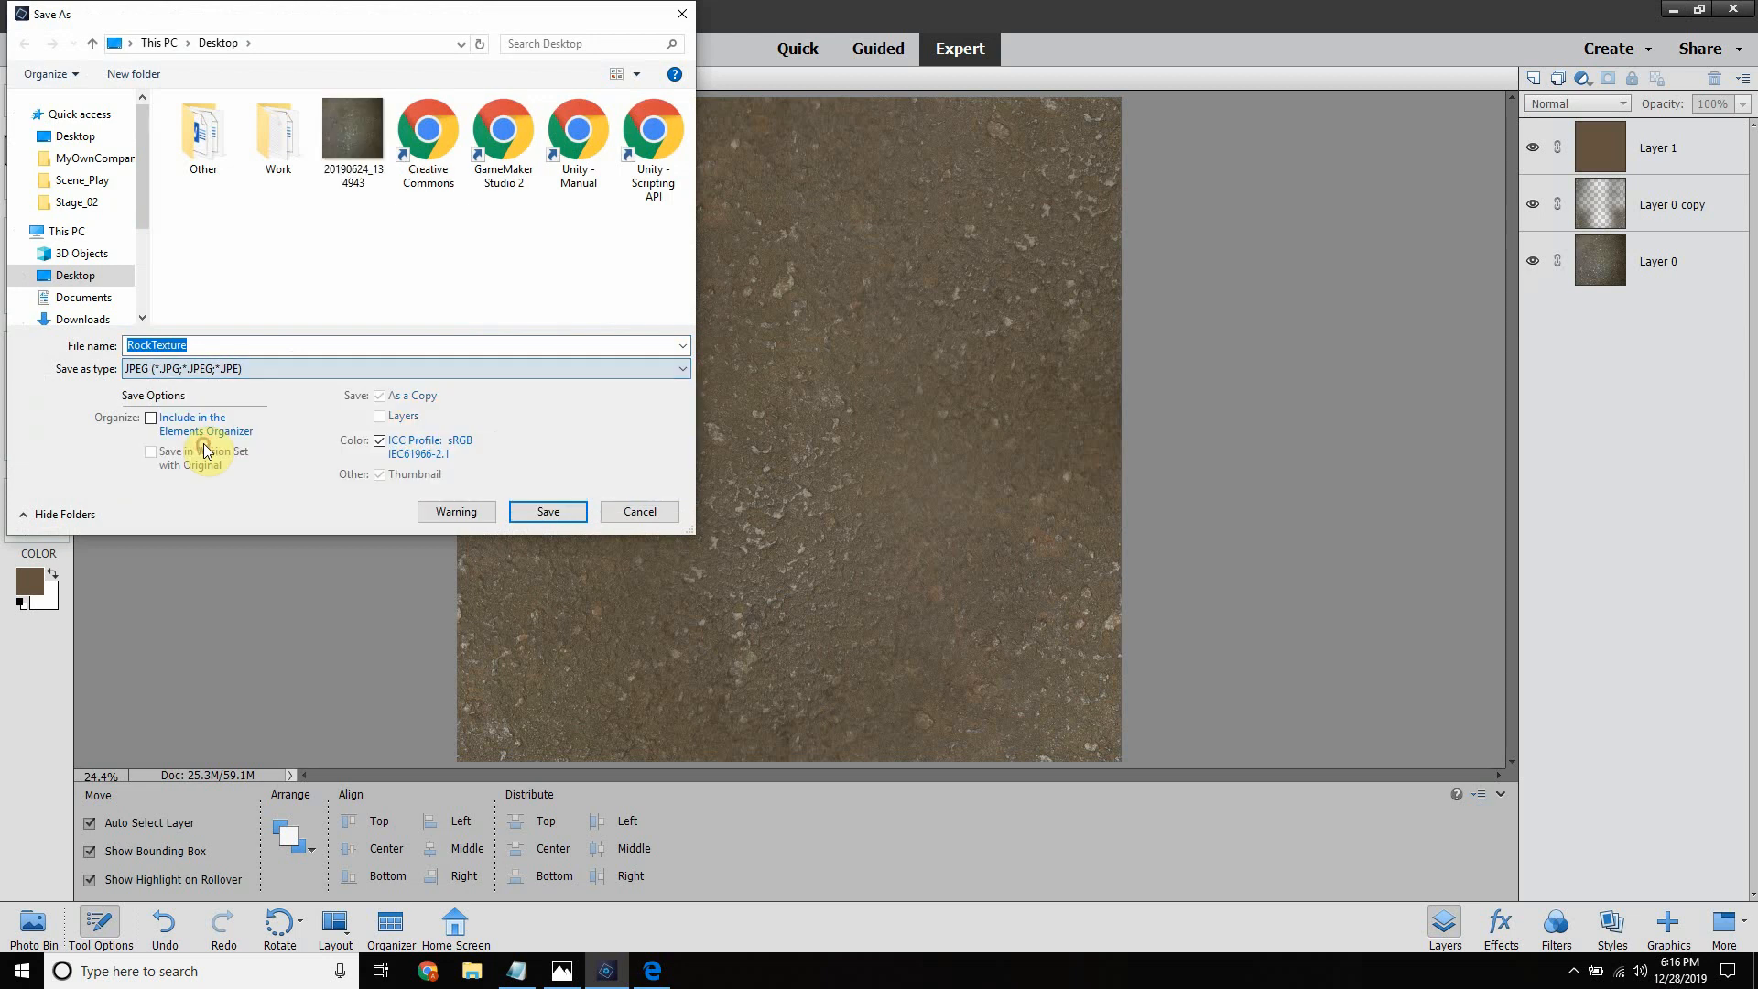
{"action": "left_click", "coordinate": [563, 513]}
{"action": "left_click", "coordinate": [972, 257]}
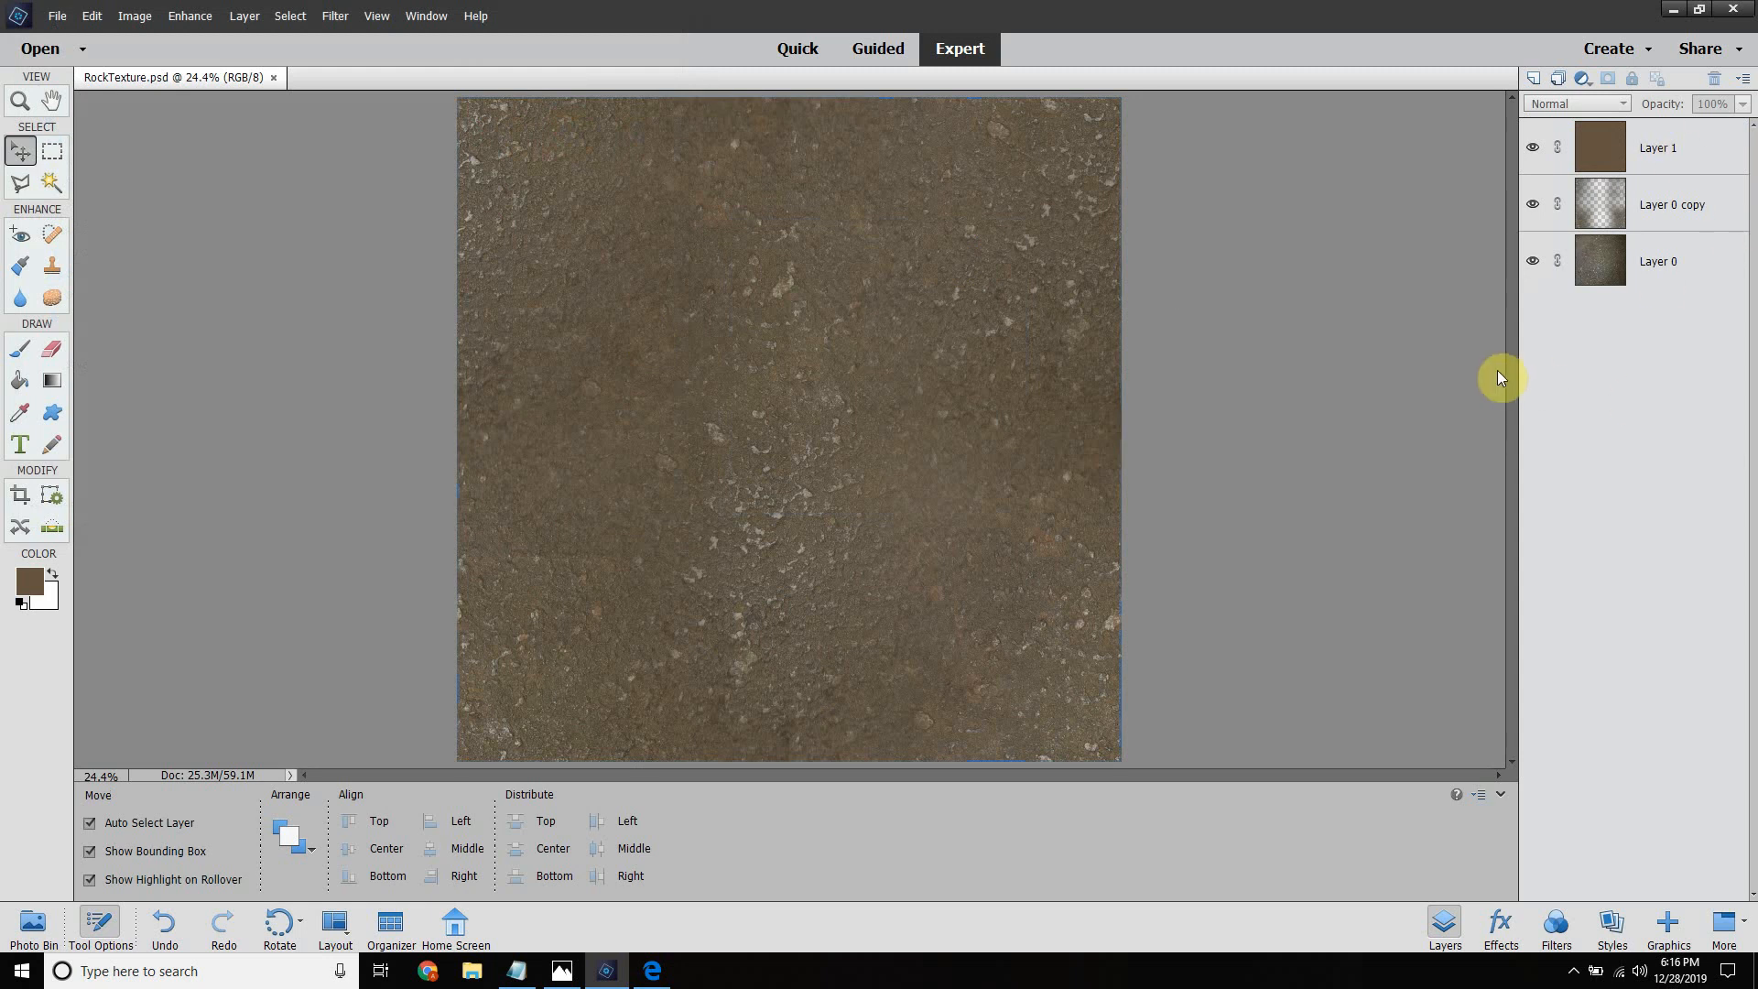
Step: Select Layer 1, Layer 0 copy and Layer 0 in turn to review the layers of the saved PSD
{"action": "left_click", "coordinate": [1682, 153]}
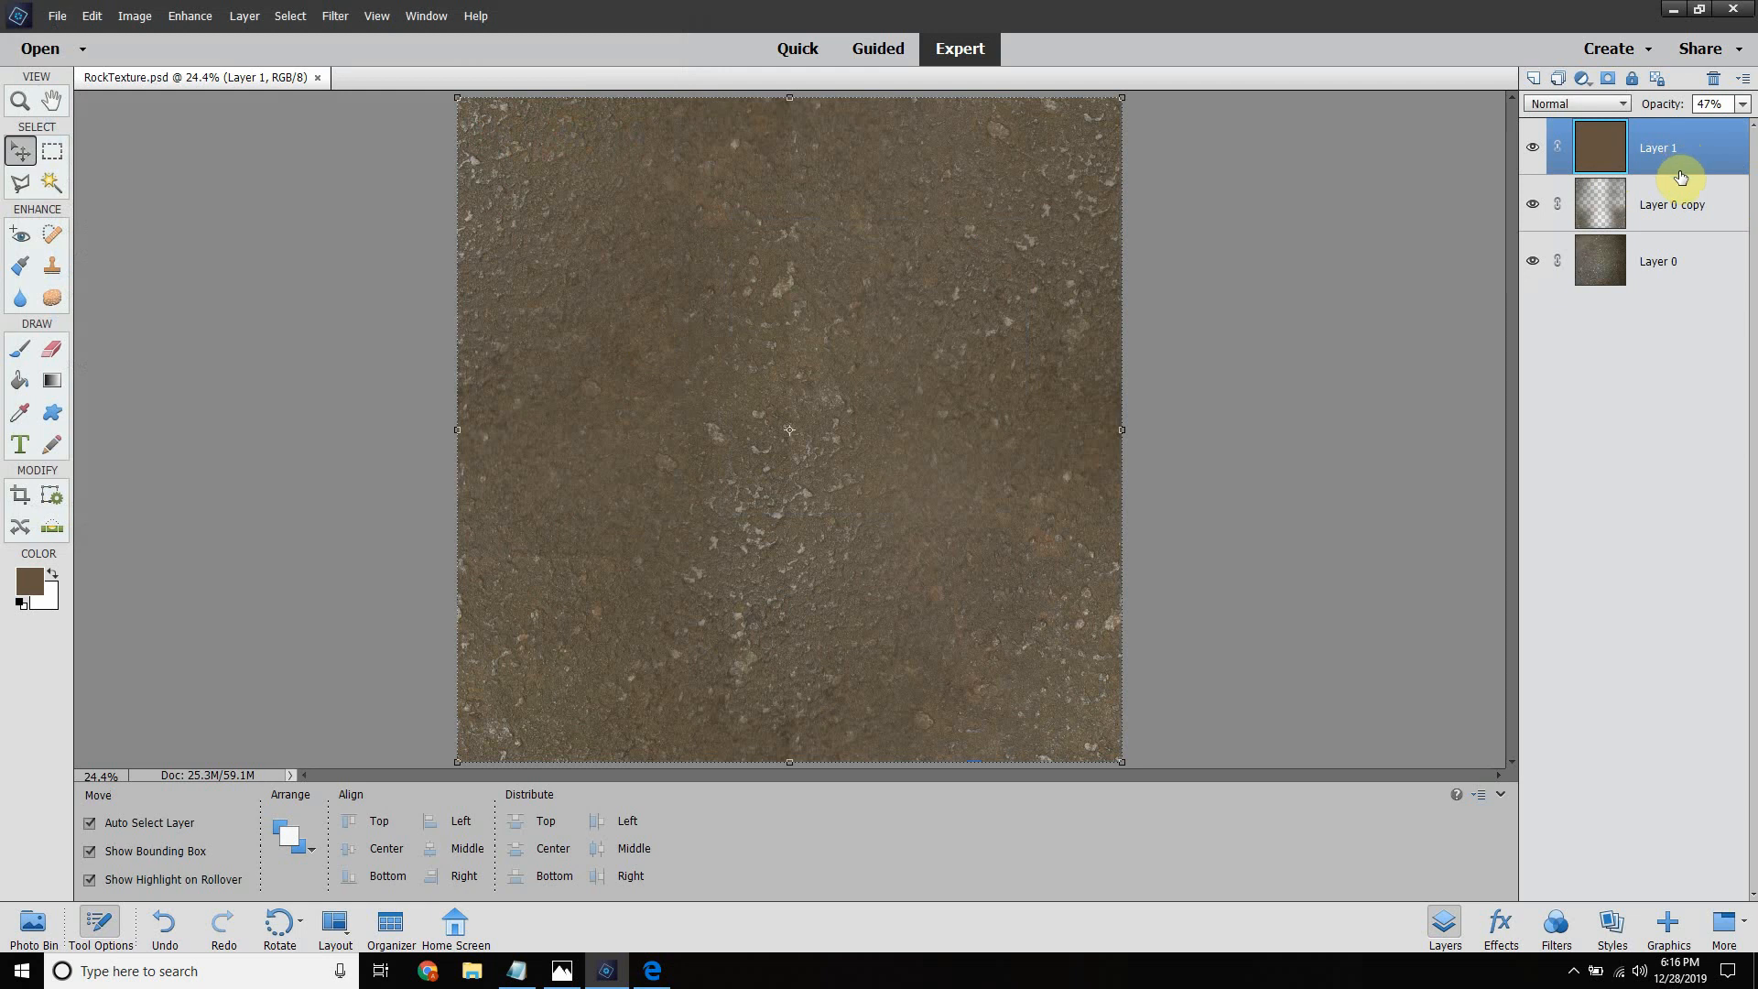
{"action": "left_click", "coordinate": [1684, 216]}
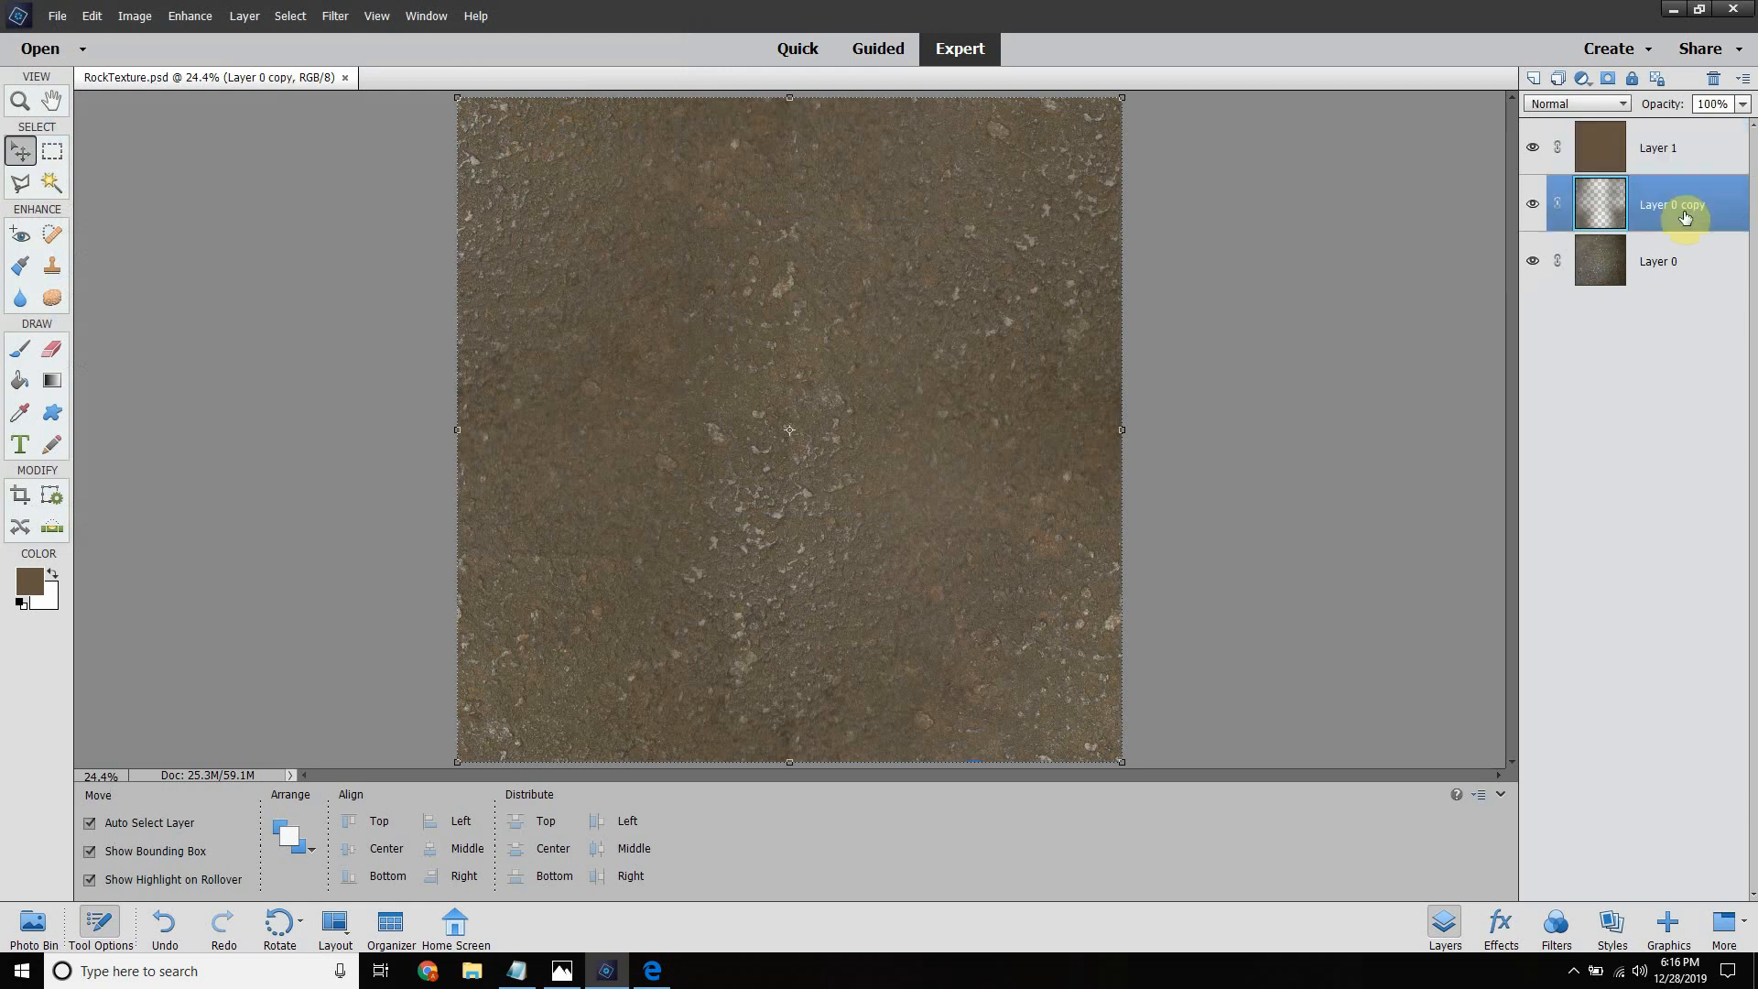
{"action": "left_click", "coordinate": [1673, 279]}
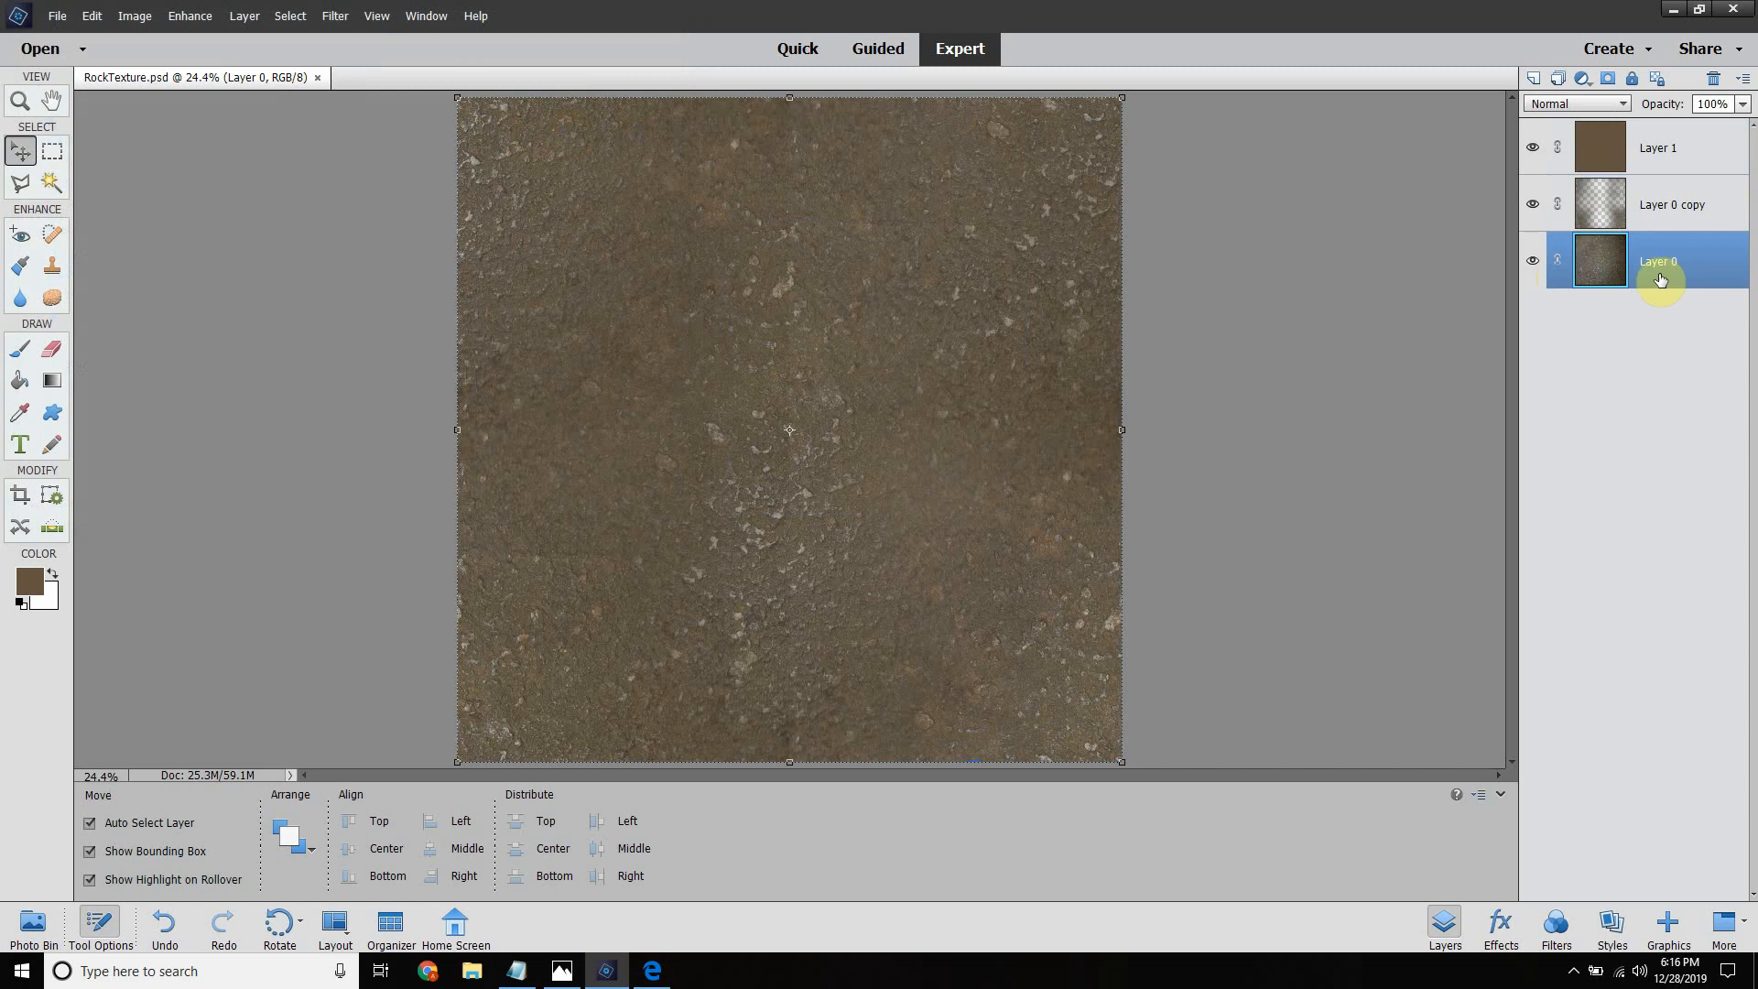
Step: Switch to the desktop and place the RockTexture PSD and JPG files beneath the original photo
{"action": "left_click", "coordinate": [1672, 10]}
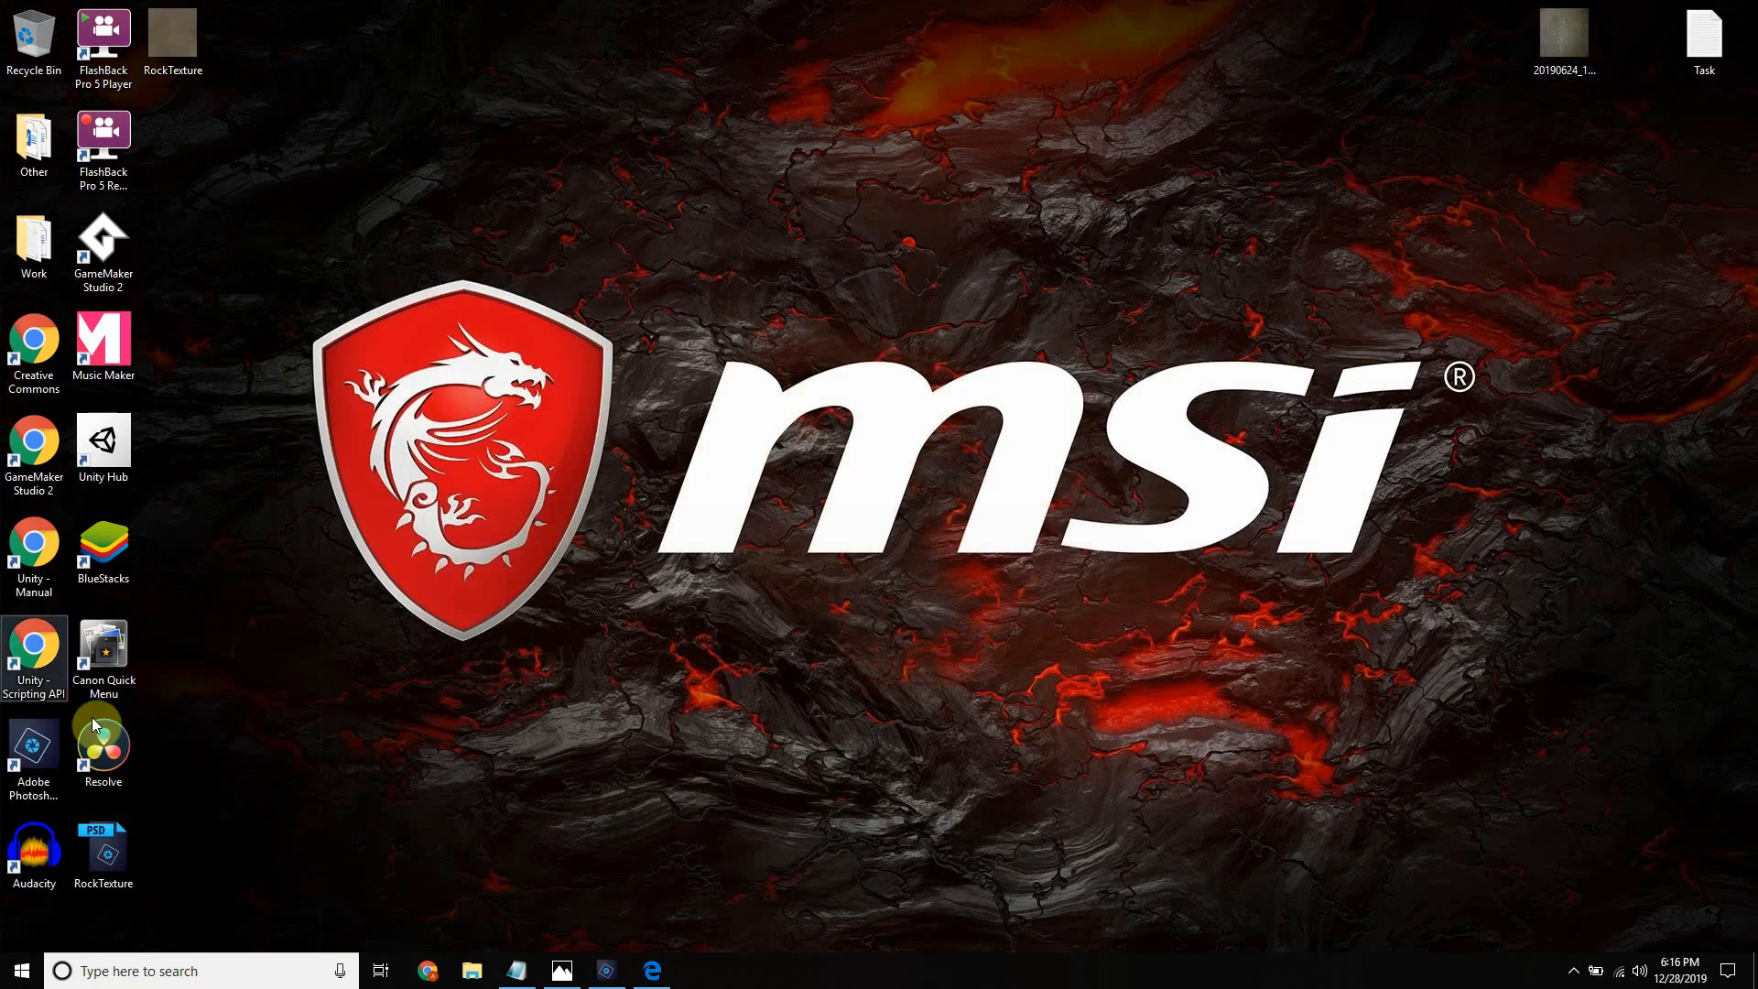
{"action": "left_click_drag", "start_coordinate": [103, 852], "coordinate": [1508, 277]}
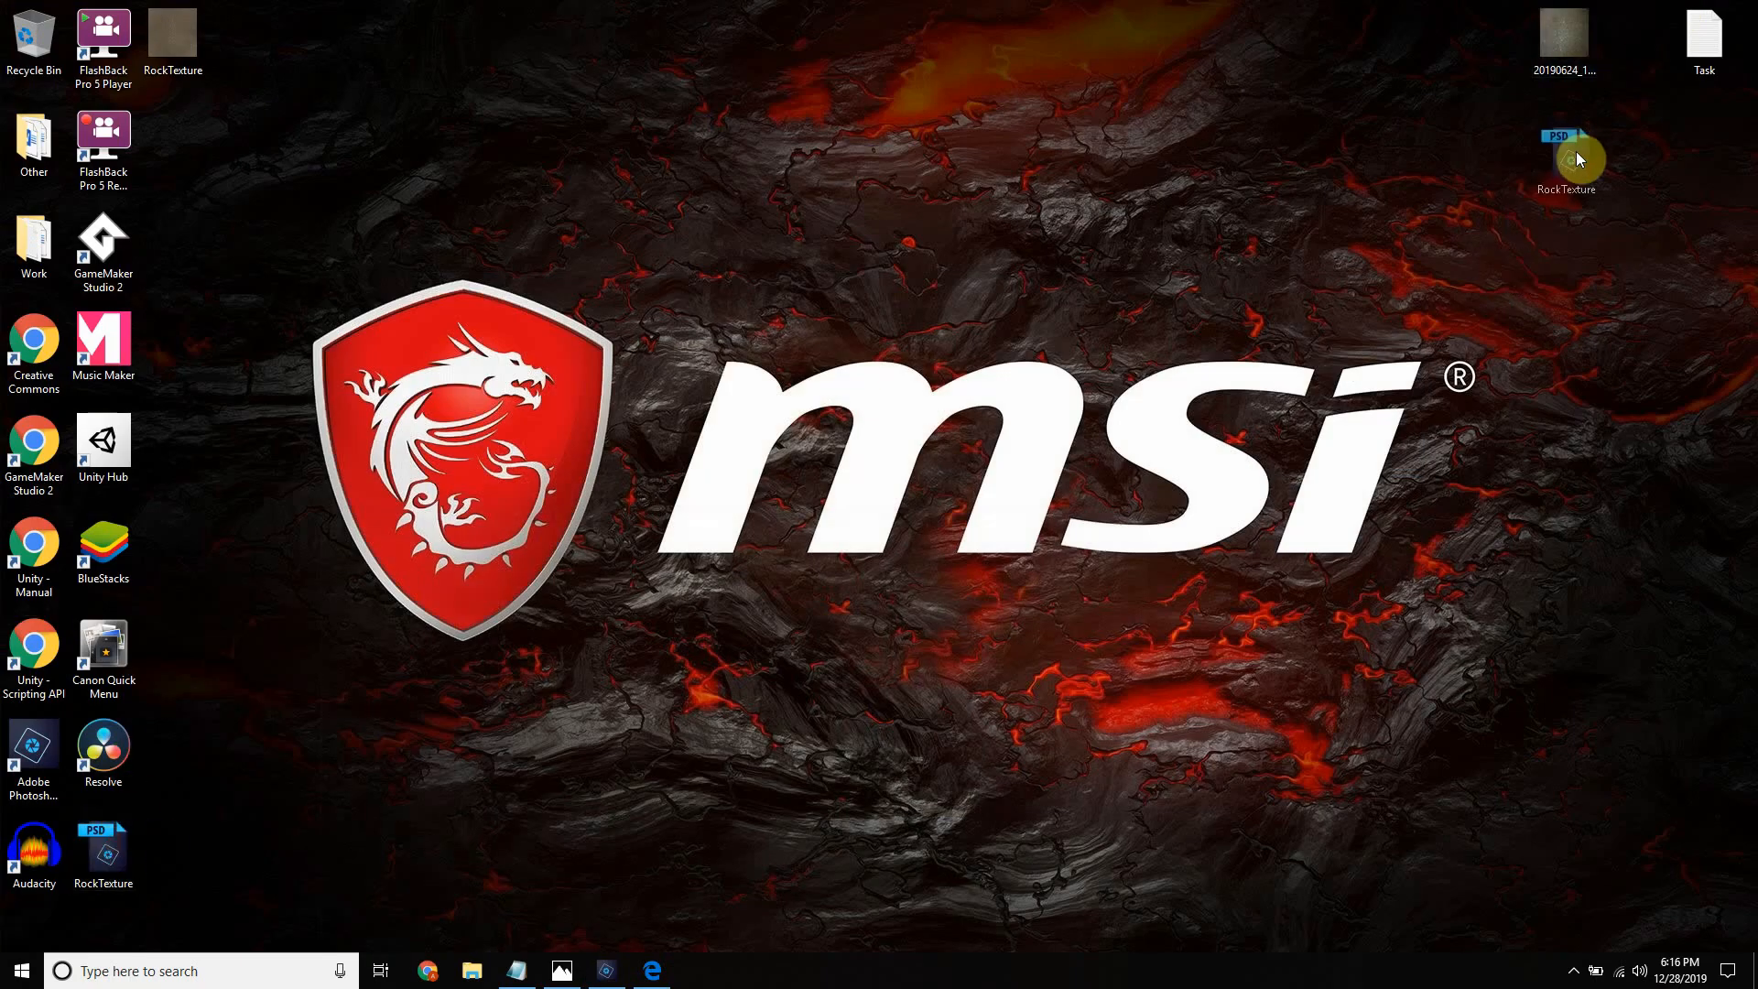
{"action": "left_click_drag", "start_coordinate": [1575, 157], "coordinate": [1573, 151]}
{"action": "left_click_drag", "start_coordinate": [173, 41], "coordinate": [1549, 241]}
Step: Preview the RockTexture JPG in Photos, close it, and compare the file details of the PSD and JPG on the desktop
{"action": "double_click", "coordinate": [1559, 239]}
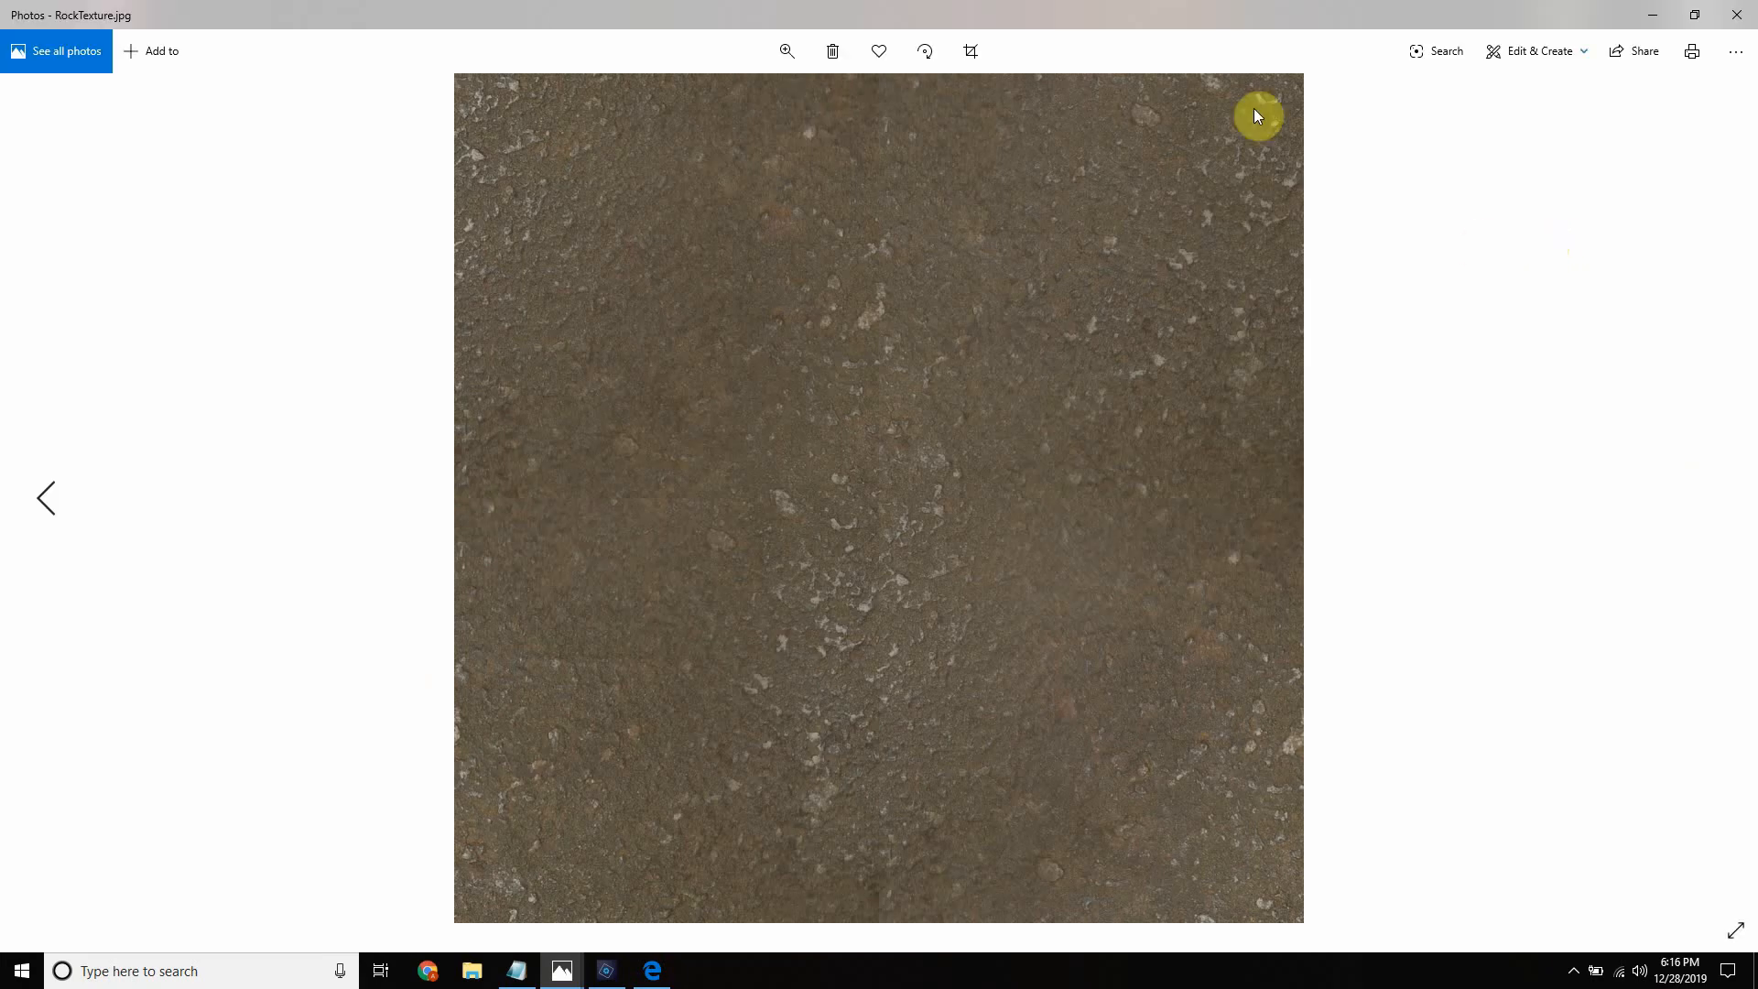
{"action": "left_click", "coordinate": [1737, 14]}
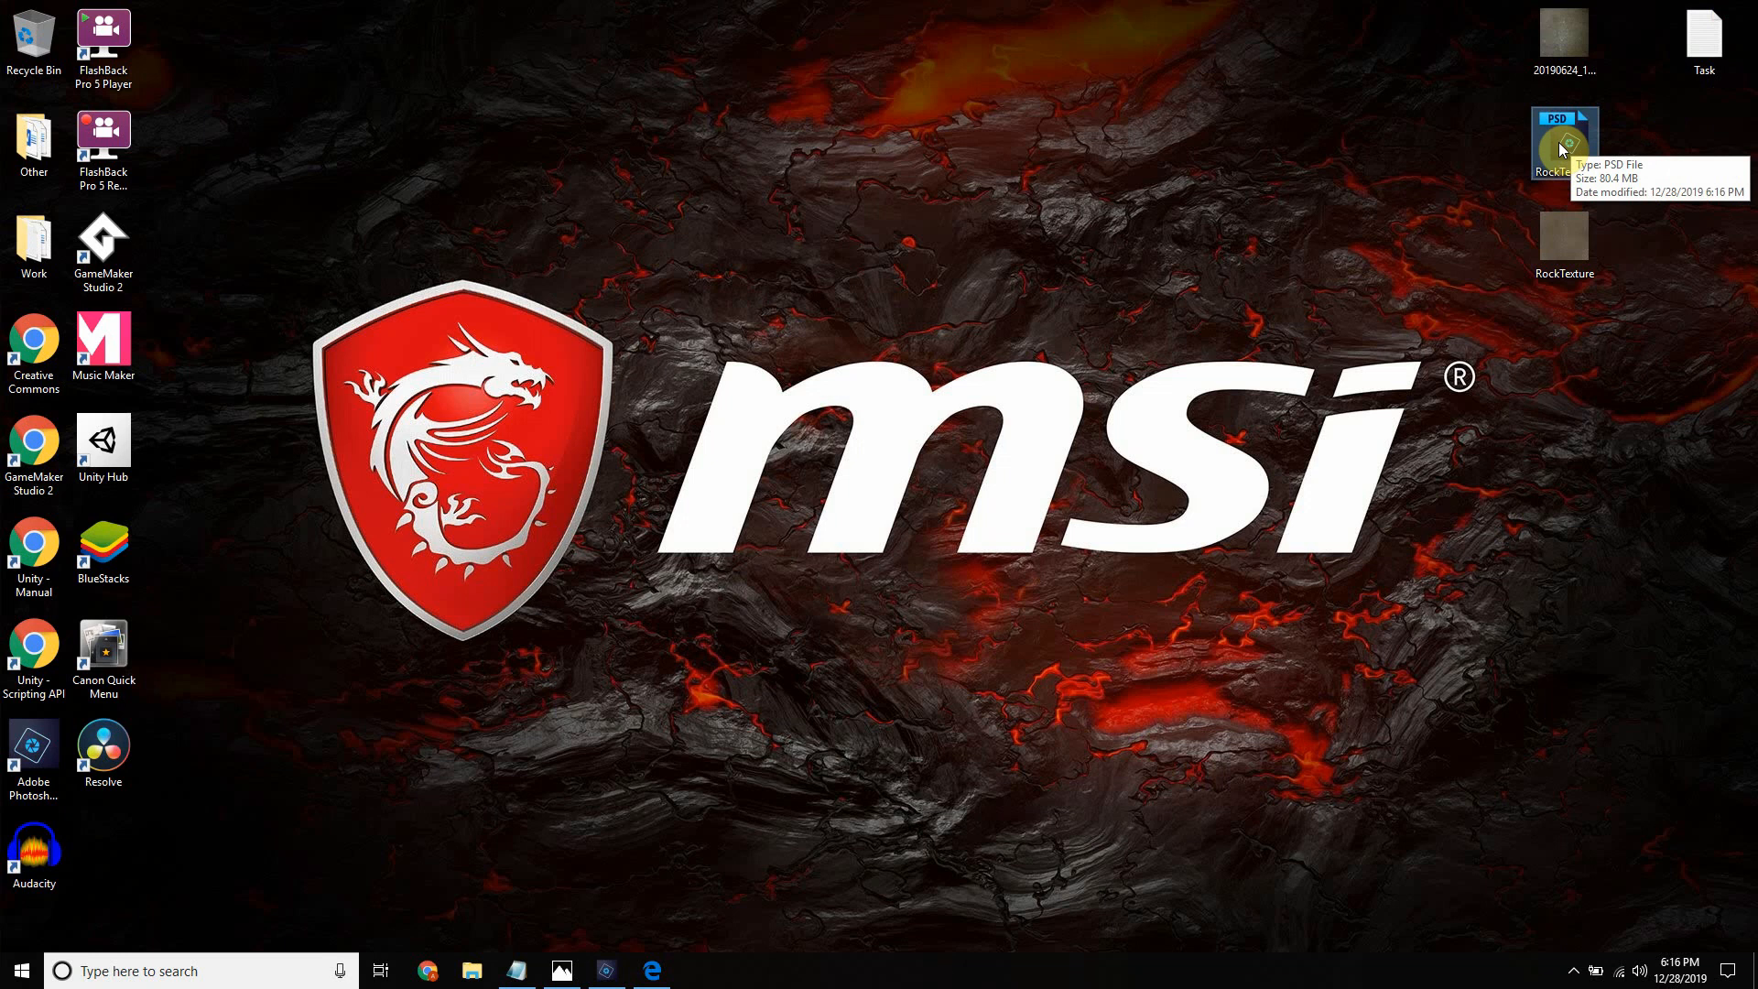
{"action": "left_click", "coordinate": [1547, 39]}
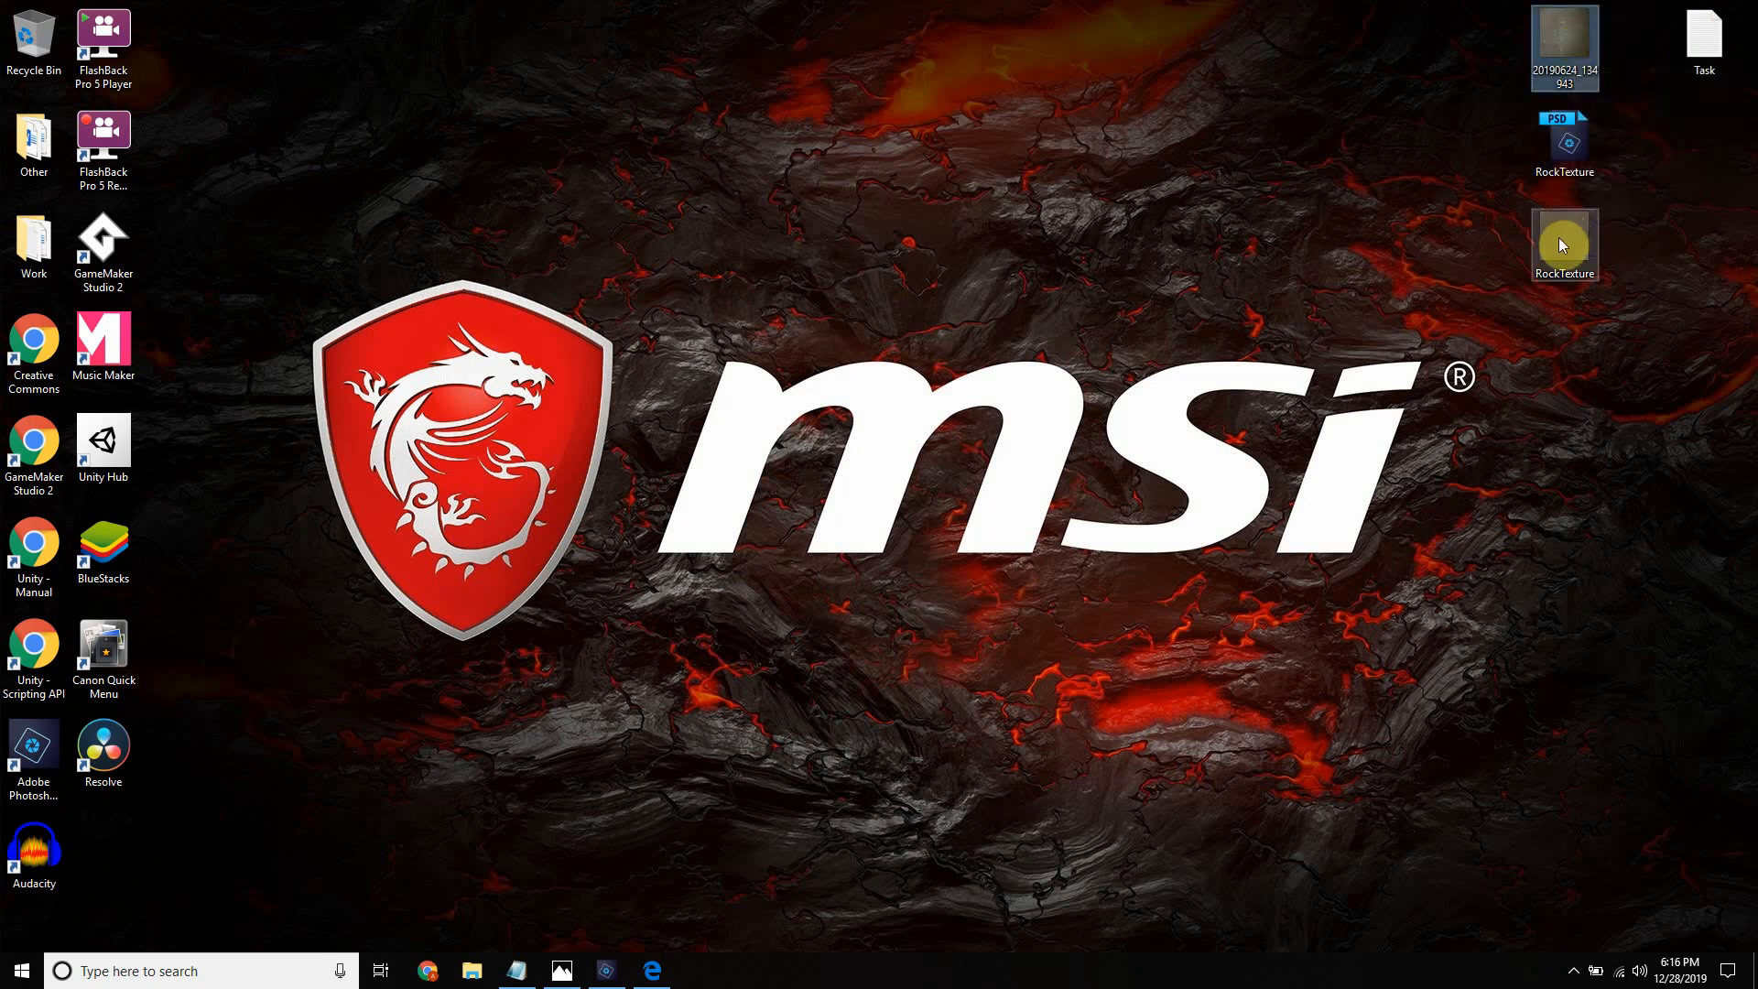
{"action": "left_click", "coordinate": [1566, 152]}
{"action": "mouse_move", "coordinate": [1569, 152]}
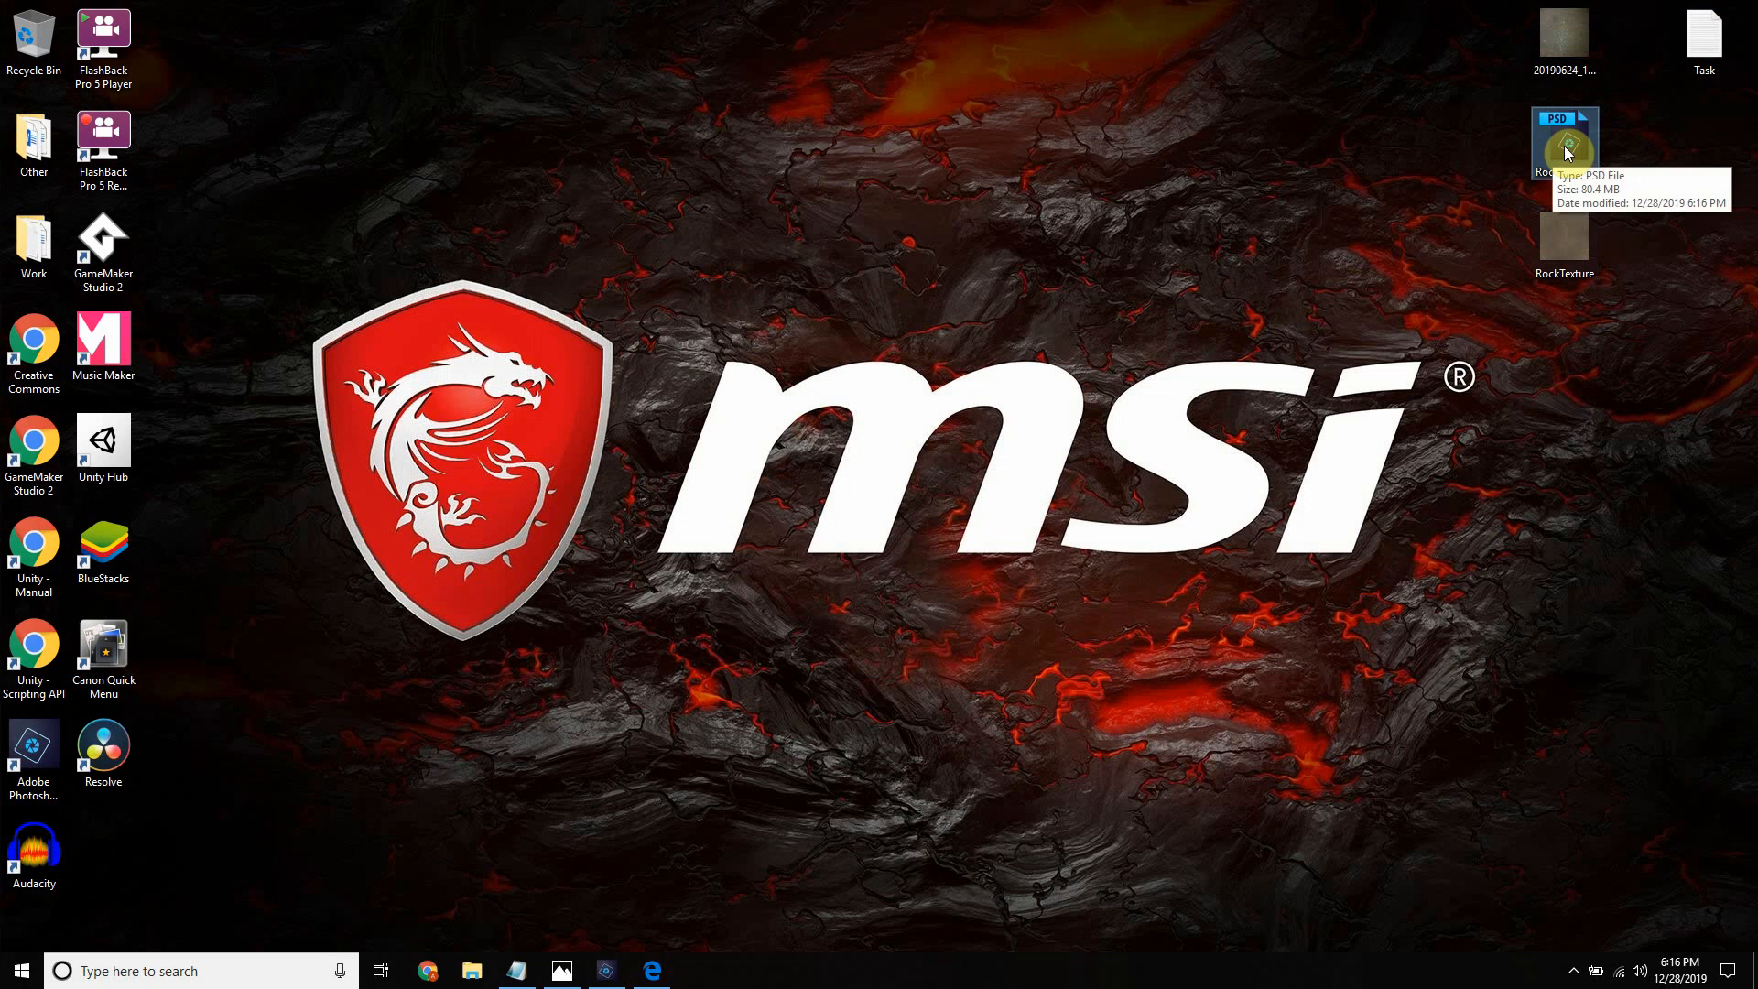
{"action": "mouse_move", "coordinate": [1562, 248]}
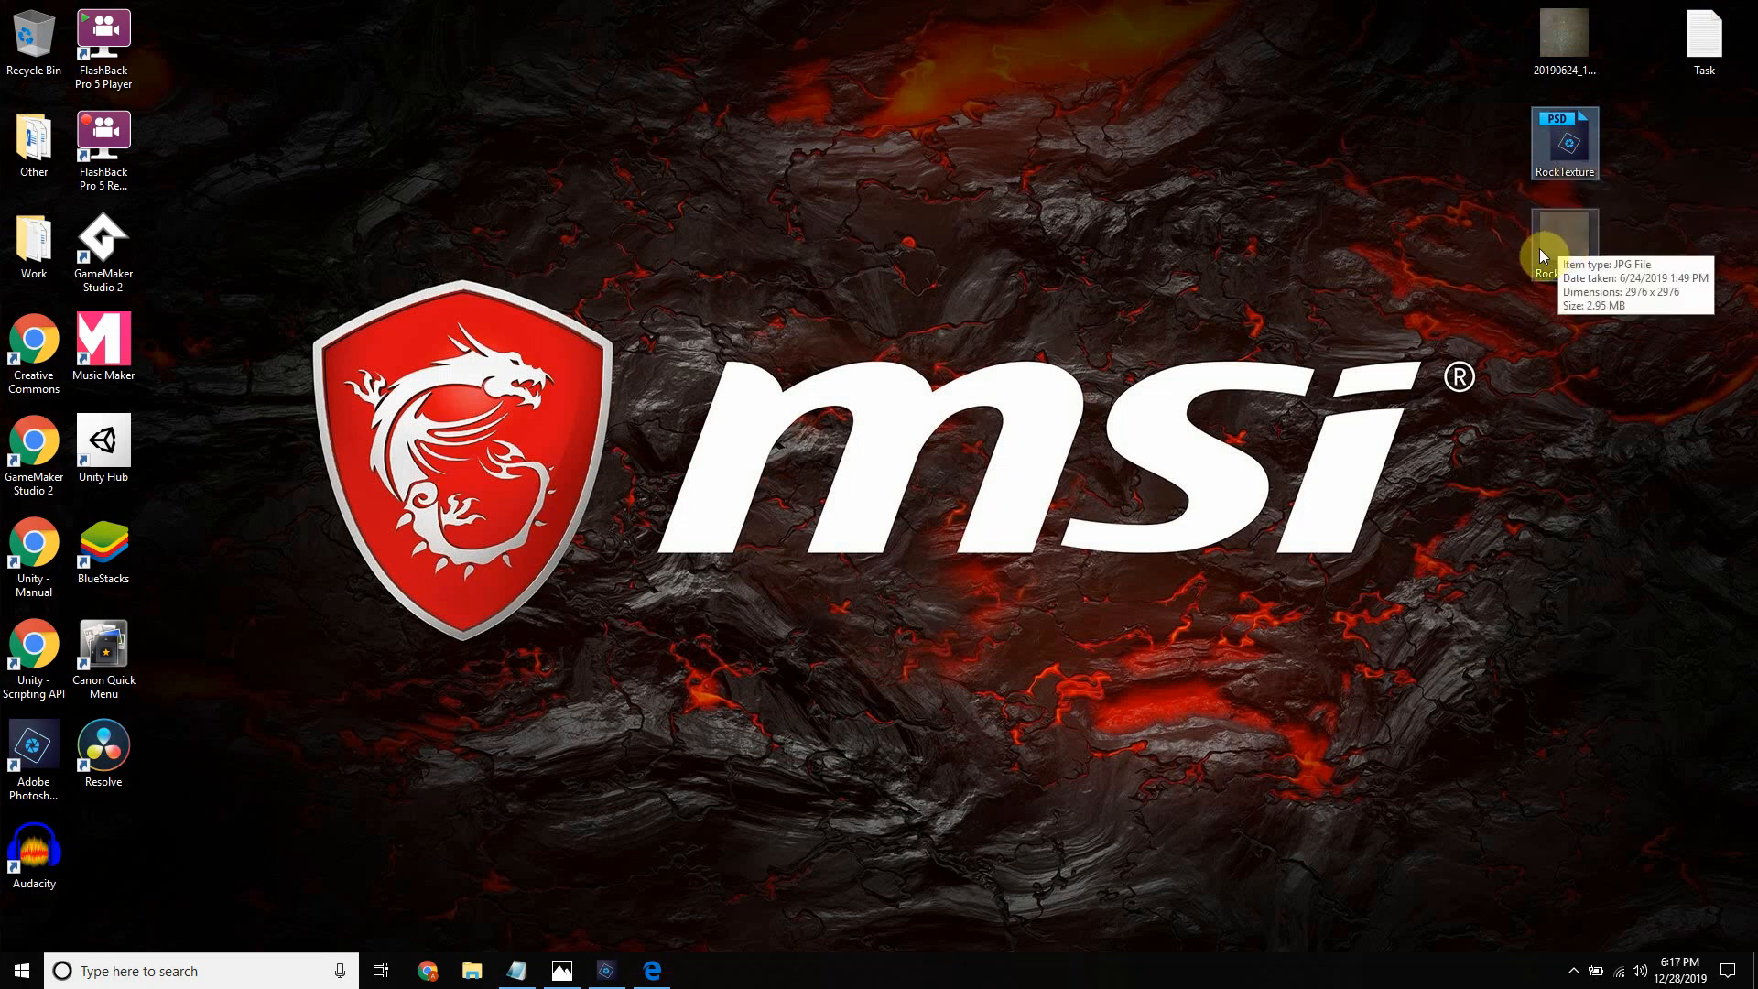
Step: Reopen the RockTexture JPG in Photos and highlight the half-size value in the Microsoft Edge calculator
{"action": "double_click", "coordinate": [1541, 247]}
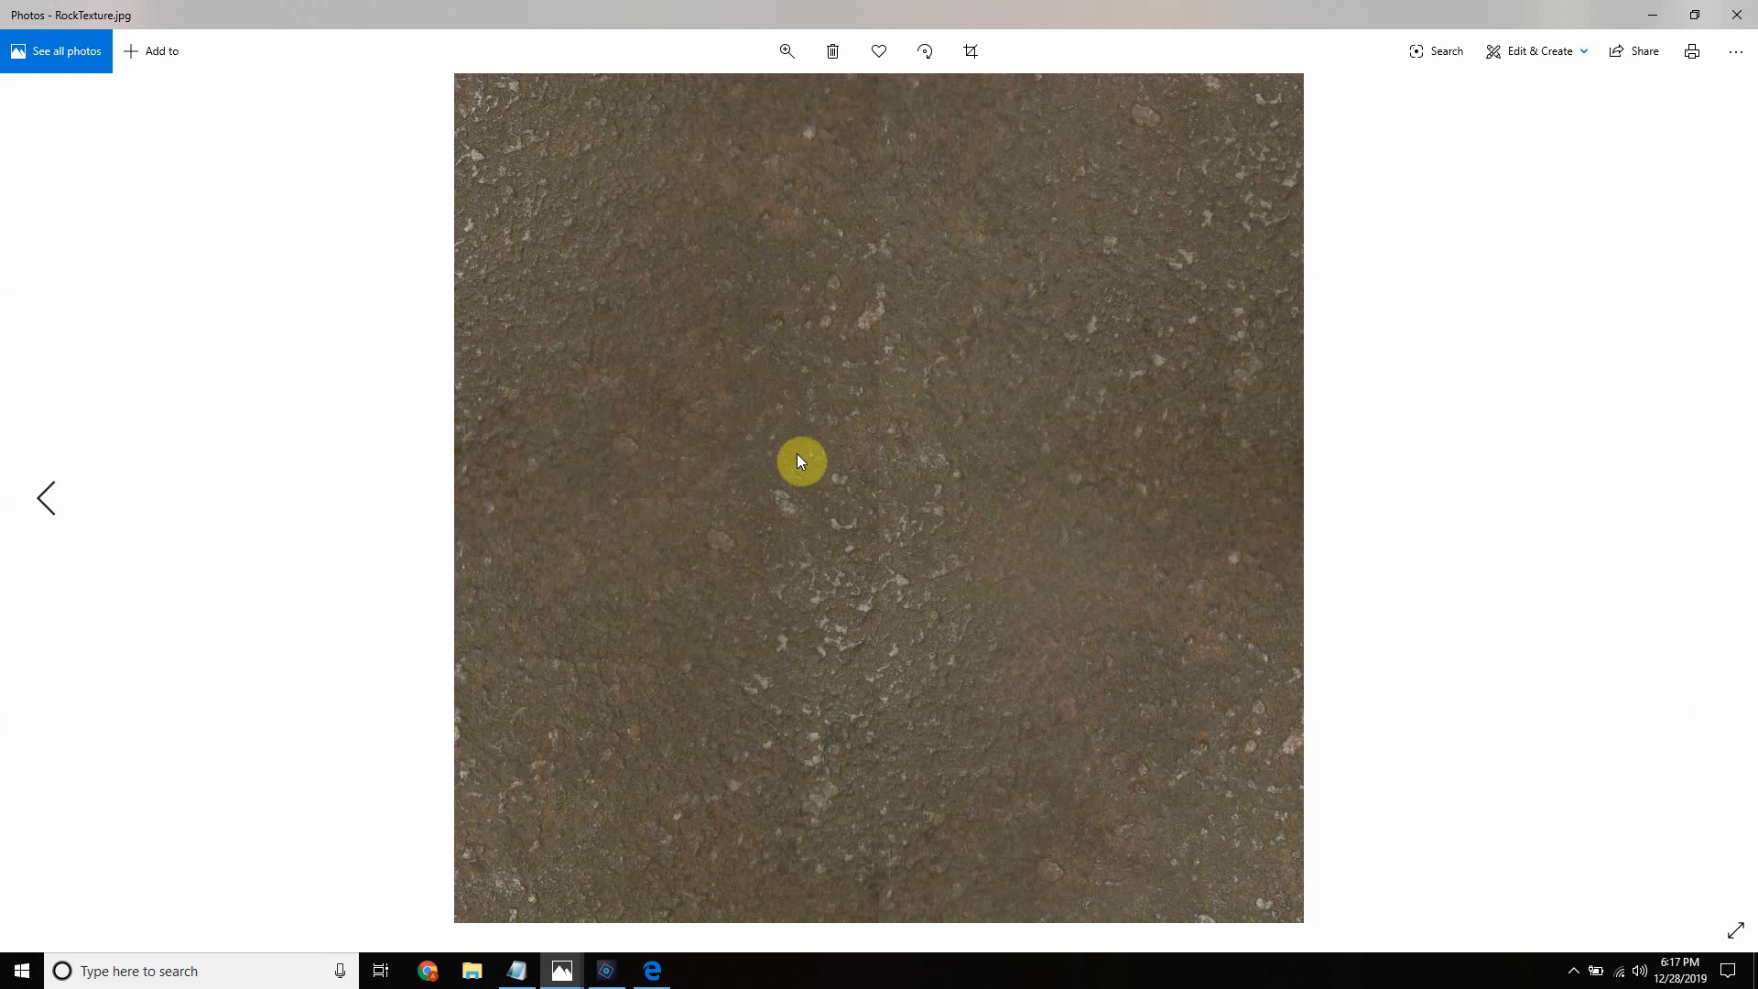
{"action": "left_click", "coordinate": [661, 974]}
{"action": "double_click", "coordinate": [858, 406]}
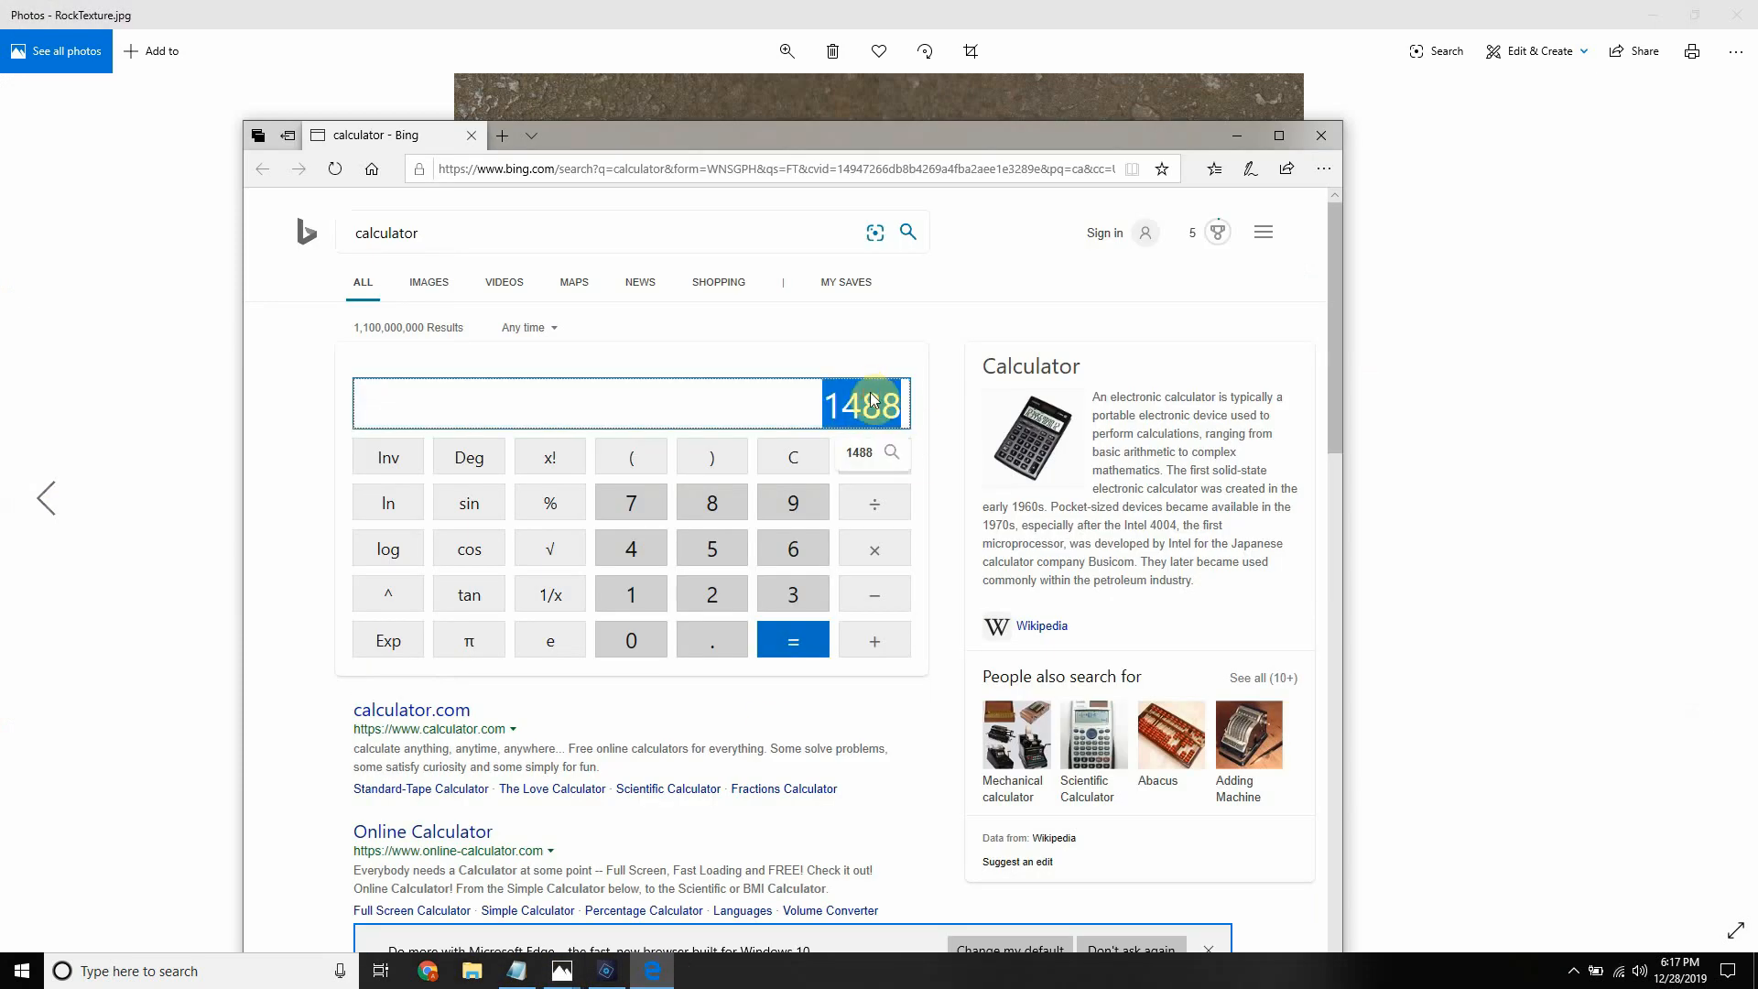
{"action": "left_click", "coordinate": [855, 402]}
{"action": "double_click", "coordinate": [854, 403]}
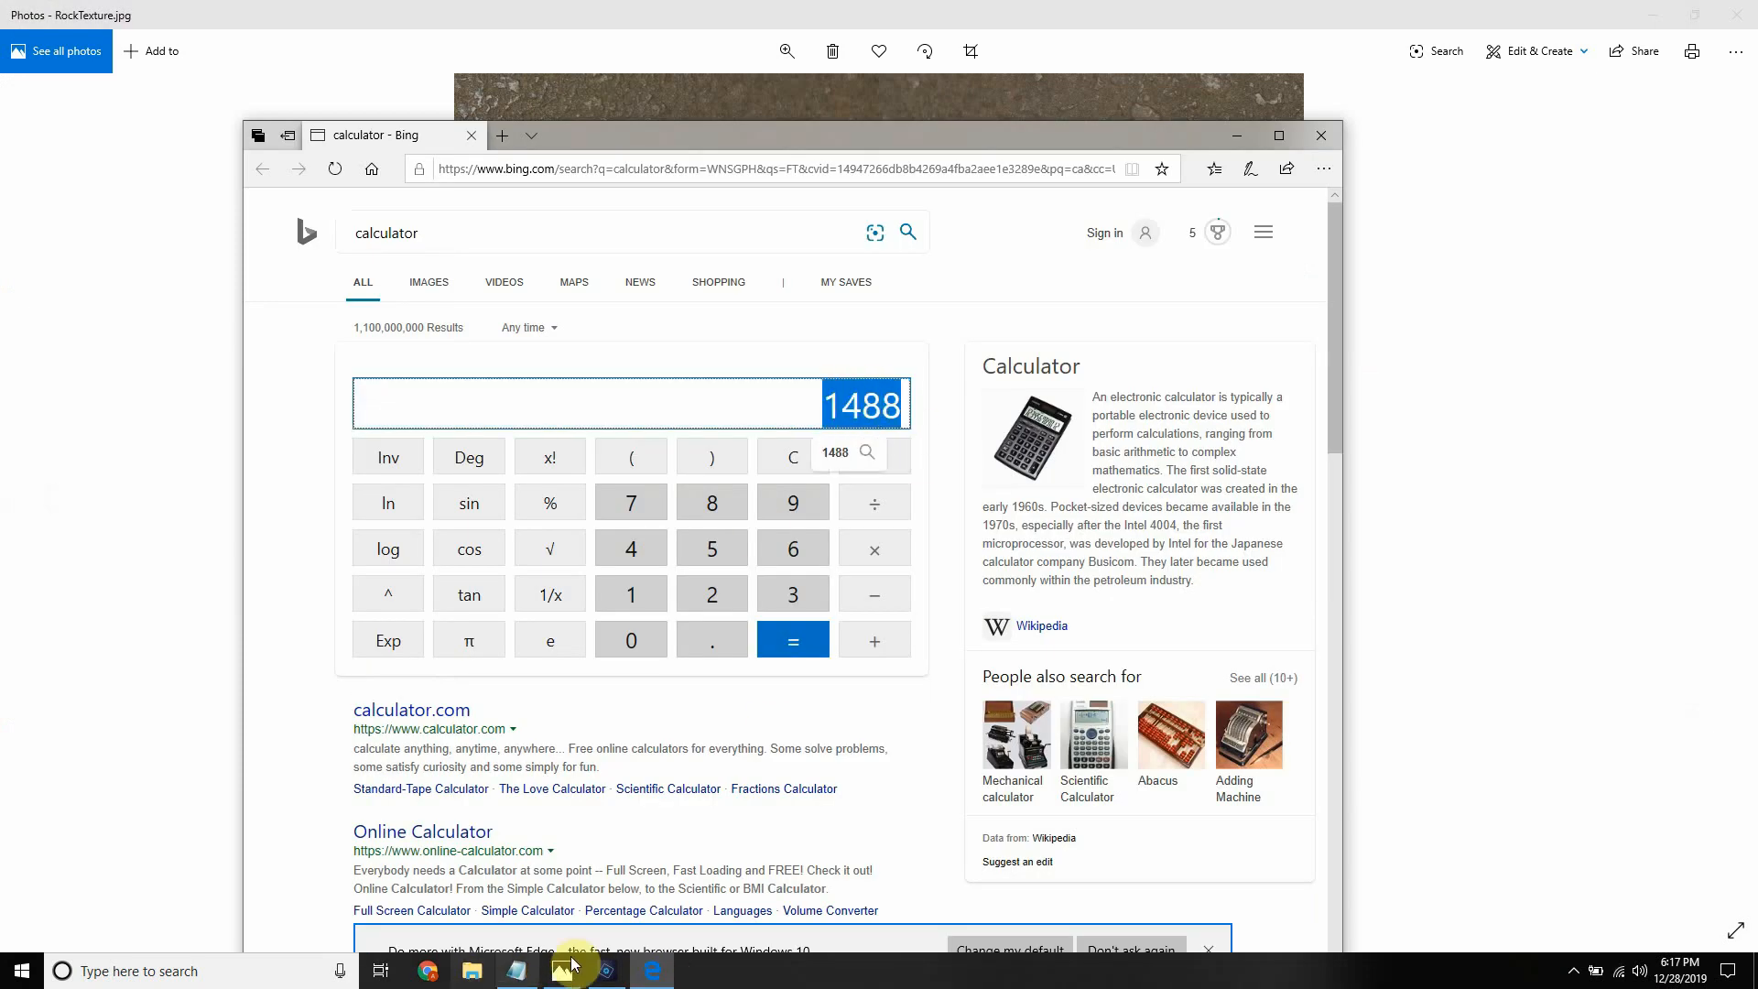
Step: Return to Photoshop Elements, deselect all layers to view the texture, and recheck the calculator value in Edge
{"action": "left_click", "coordinate": [600, 976]}
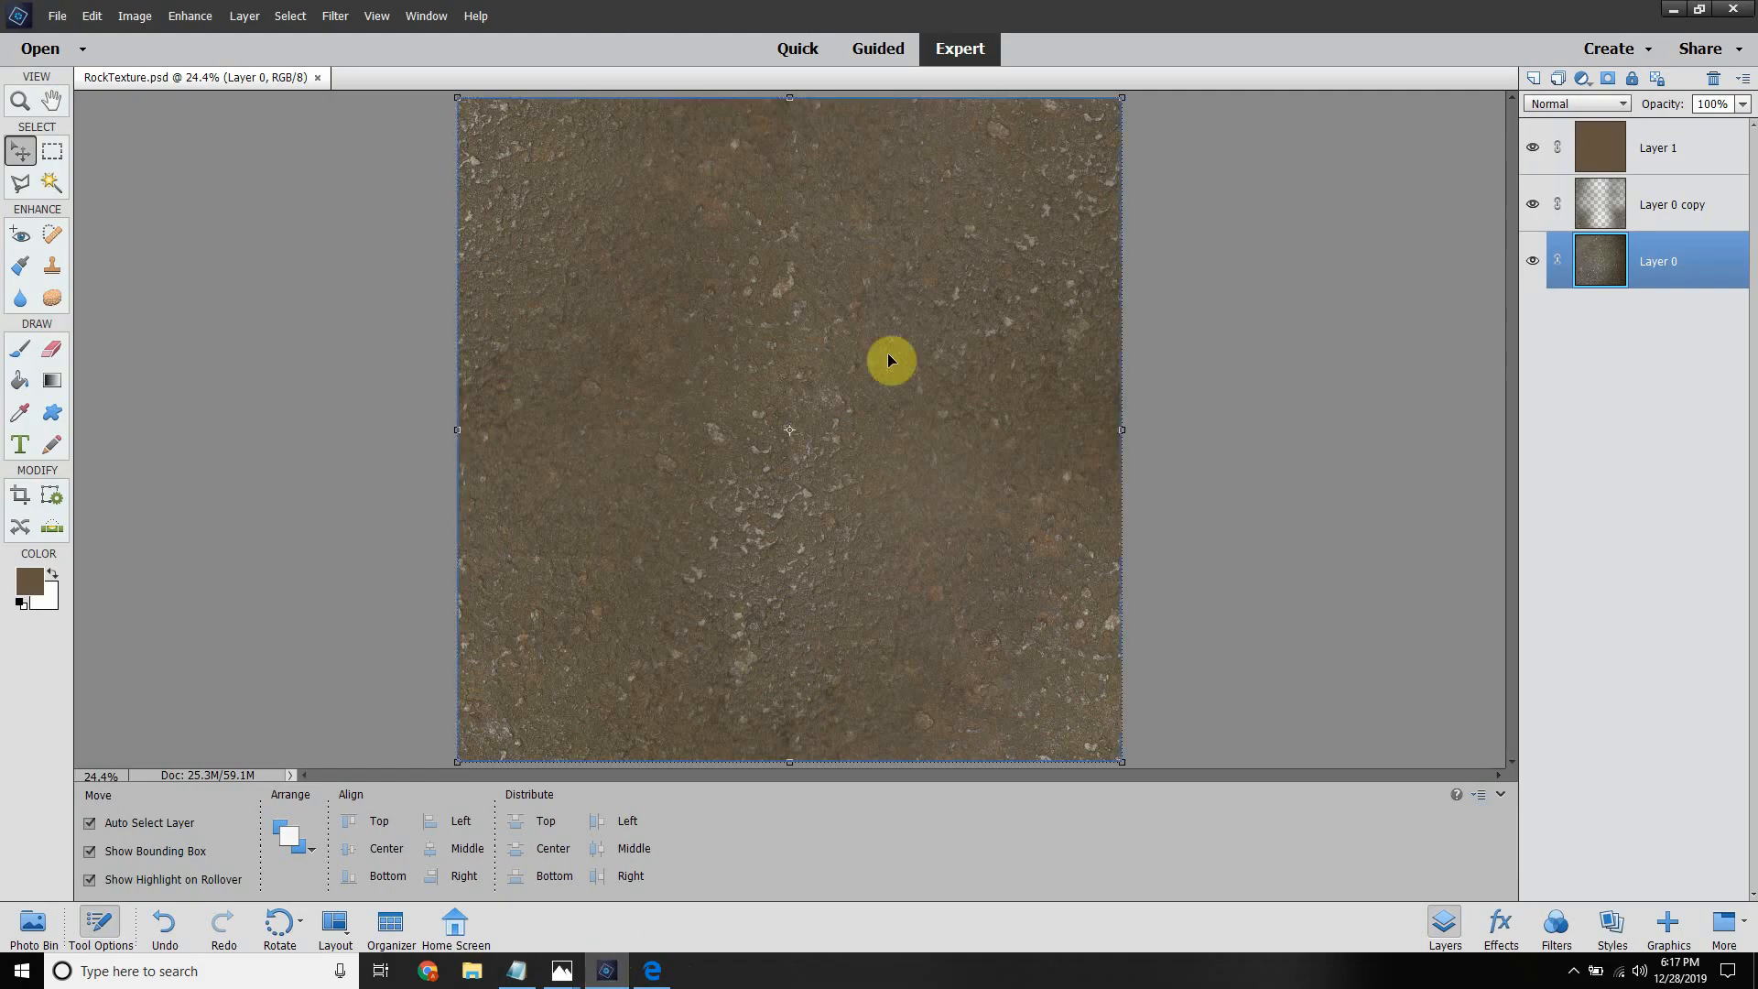
{"action": "left_click", "coordinate": [1017, 344]}
{"action": "left_click", "coordinate": [1317, 253]}
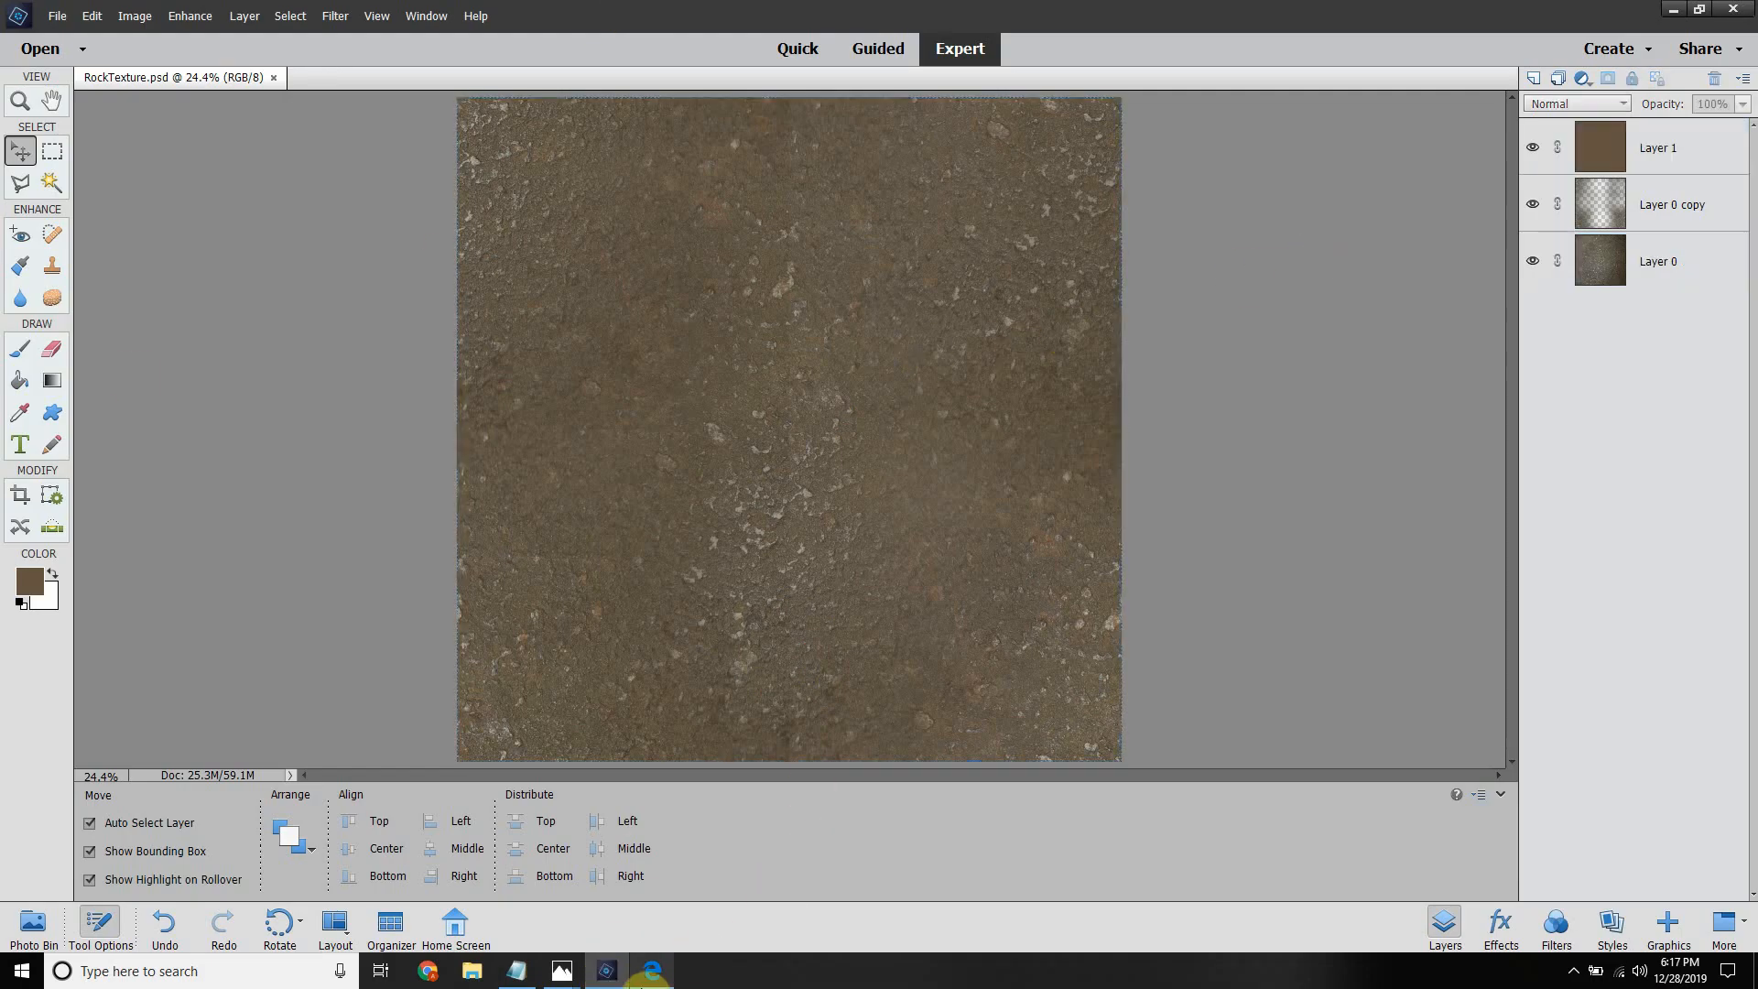
{"action": "left_click", "coordinate": [650, 972]}
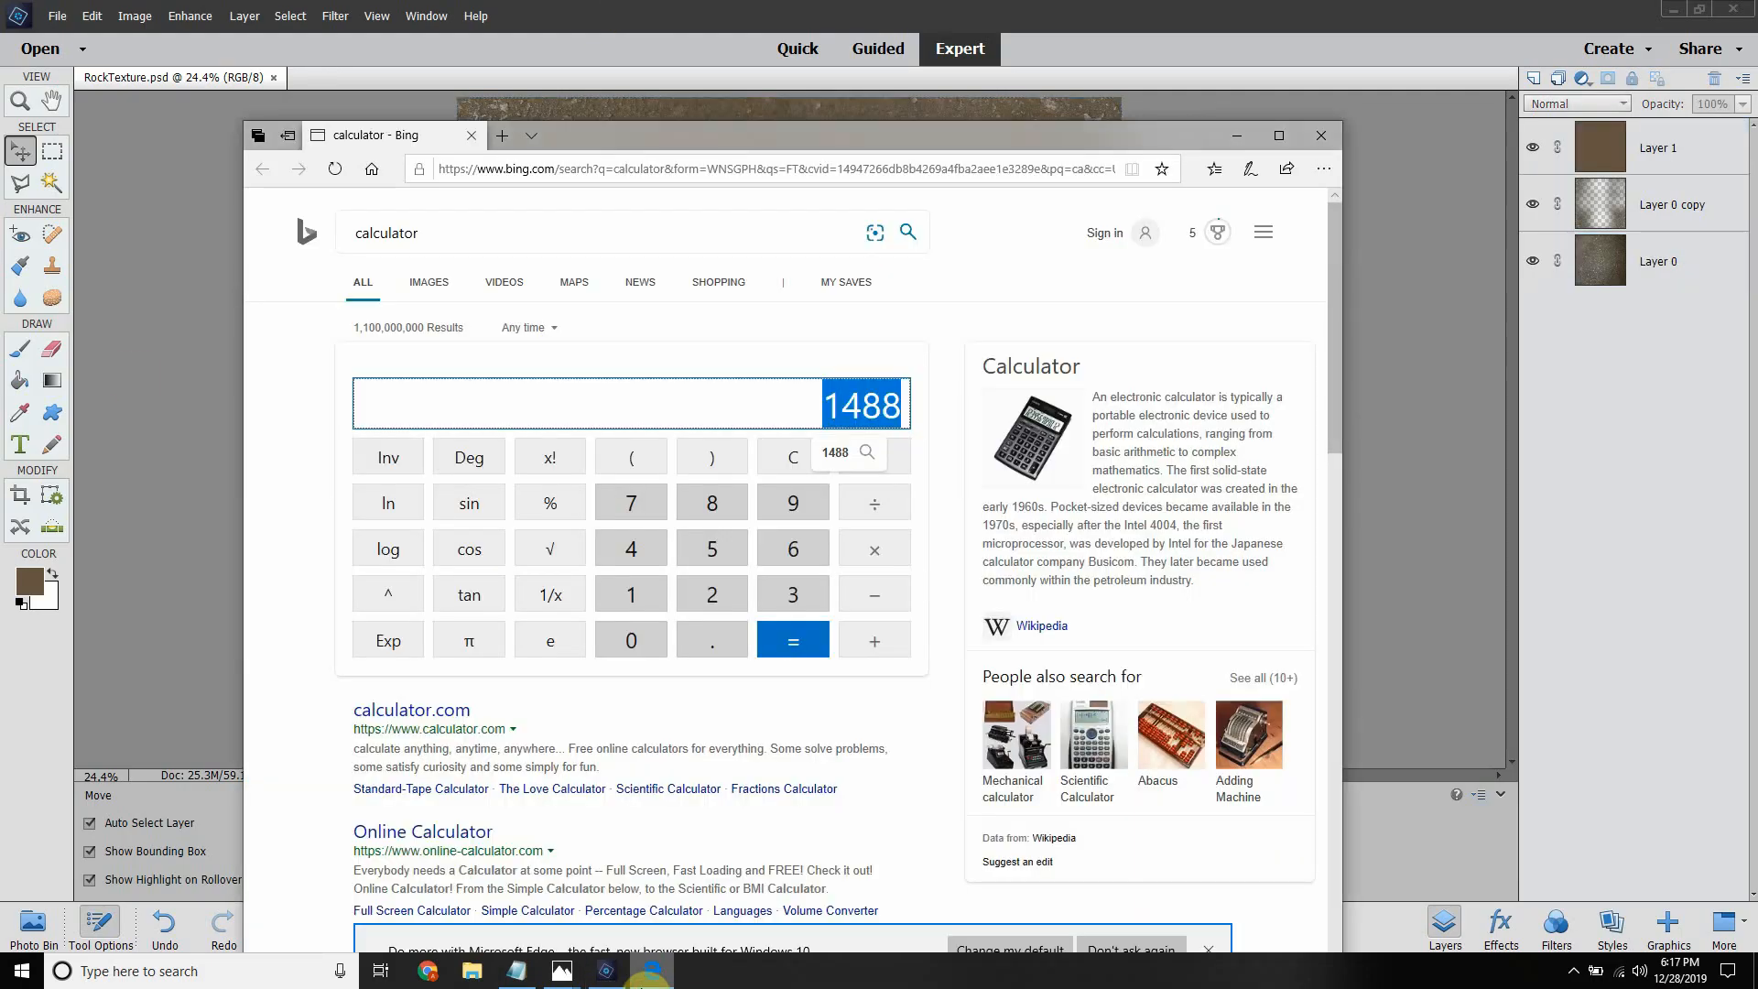
{"action": "left_click", "coordinate": [605, 974]}
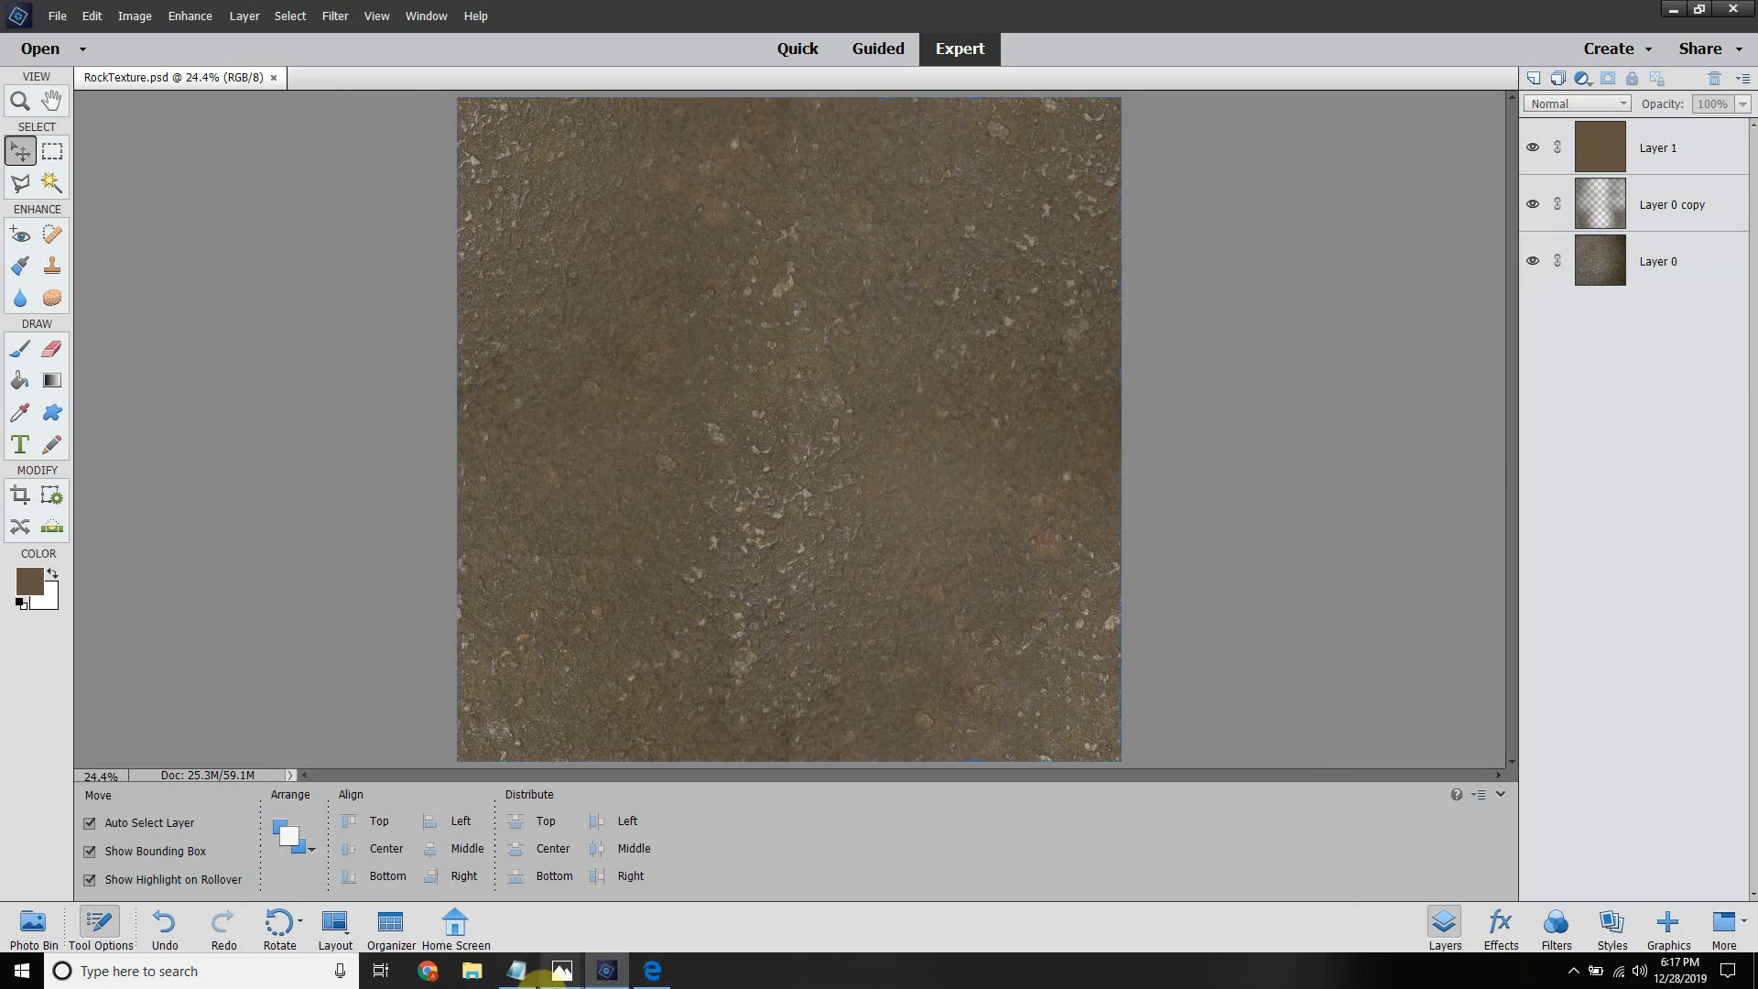
Step: Switch to the Task notes in Notepad, go to the end of the "Photoshop The Tilemap Texture" line, and save the file
{"action": "left_click", "coordinate": [520, 979]}
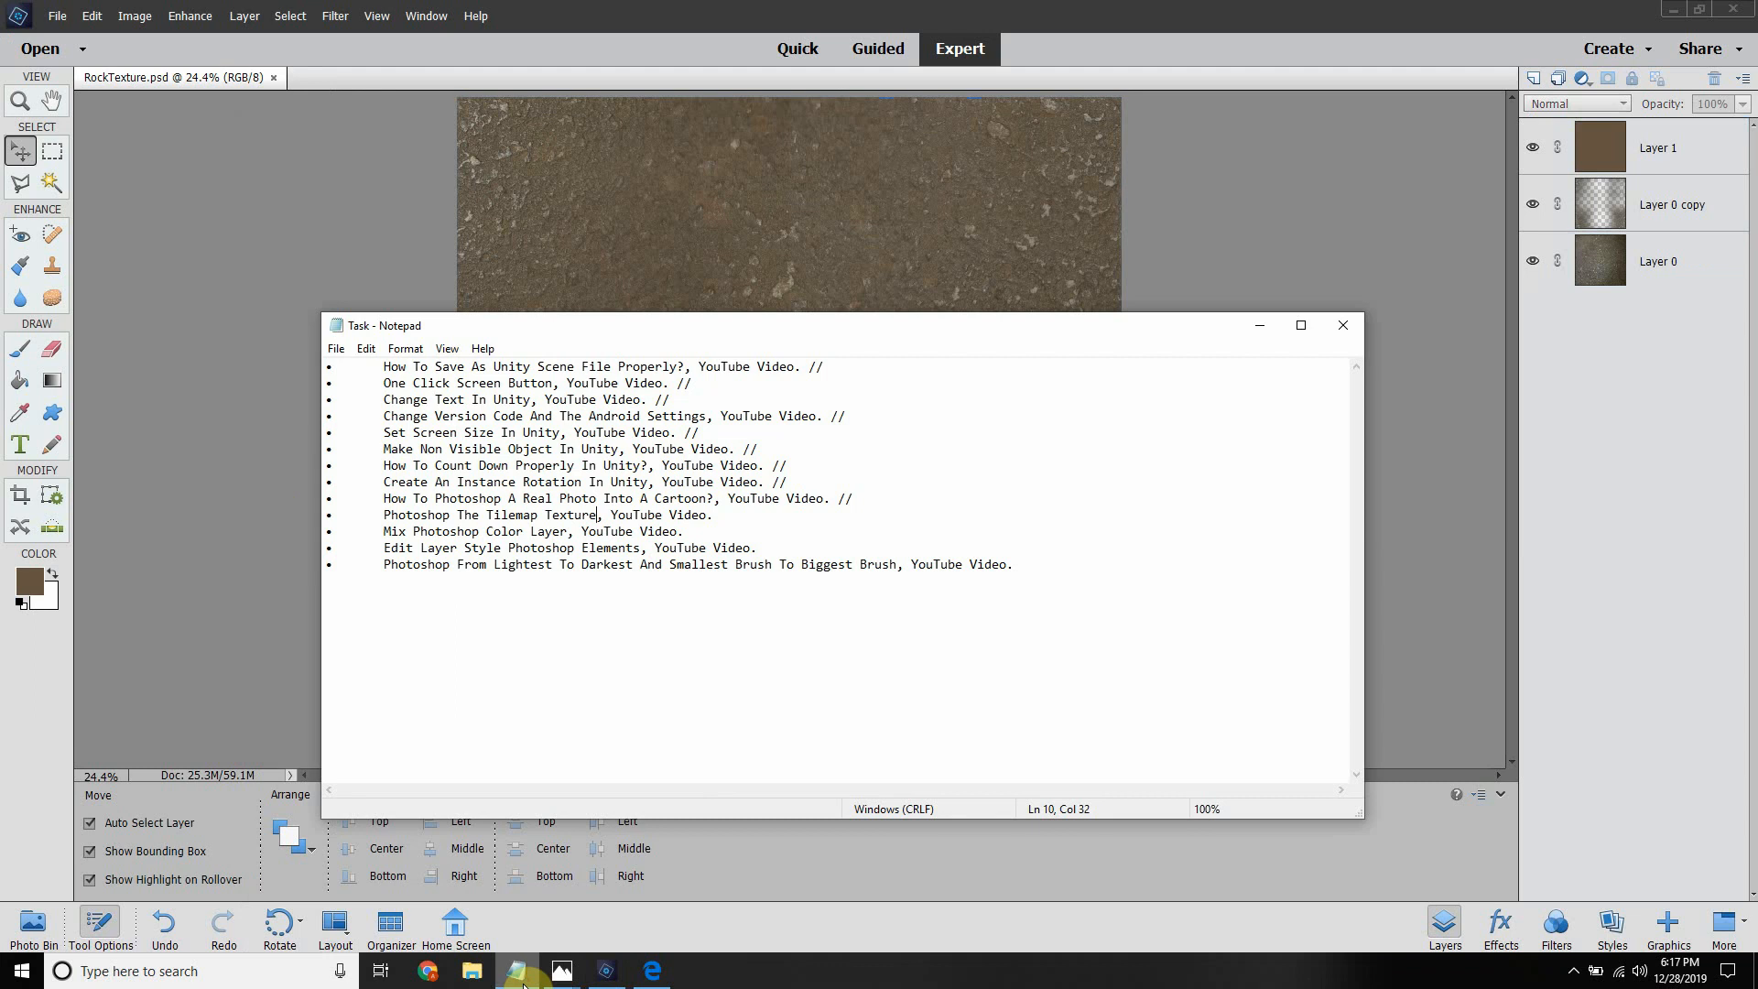
{"action": "left_click", "coordinate": [727, 518]}
{"action": "left_click", "coordinate": [336, 349]}
{"action": "left_click", "coordinate": [388, 410]}
Step: Minimize Notepad and Photoshop Elements, and close the browser window with the calculator
{"action": "left_click", "coordinate": [1256, 327]}
{"action": "left_click", "coordinate": [1673, 8]}
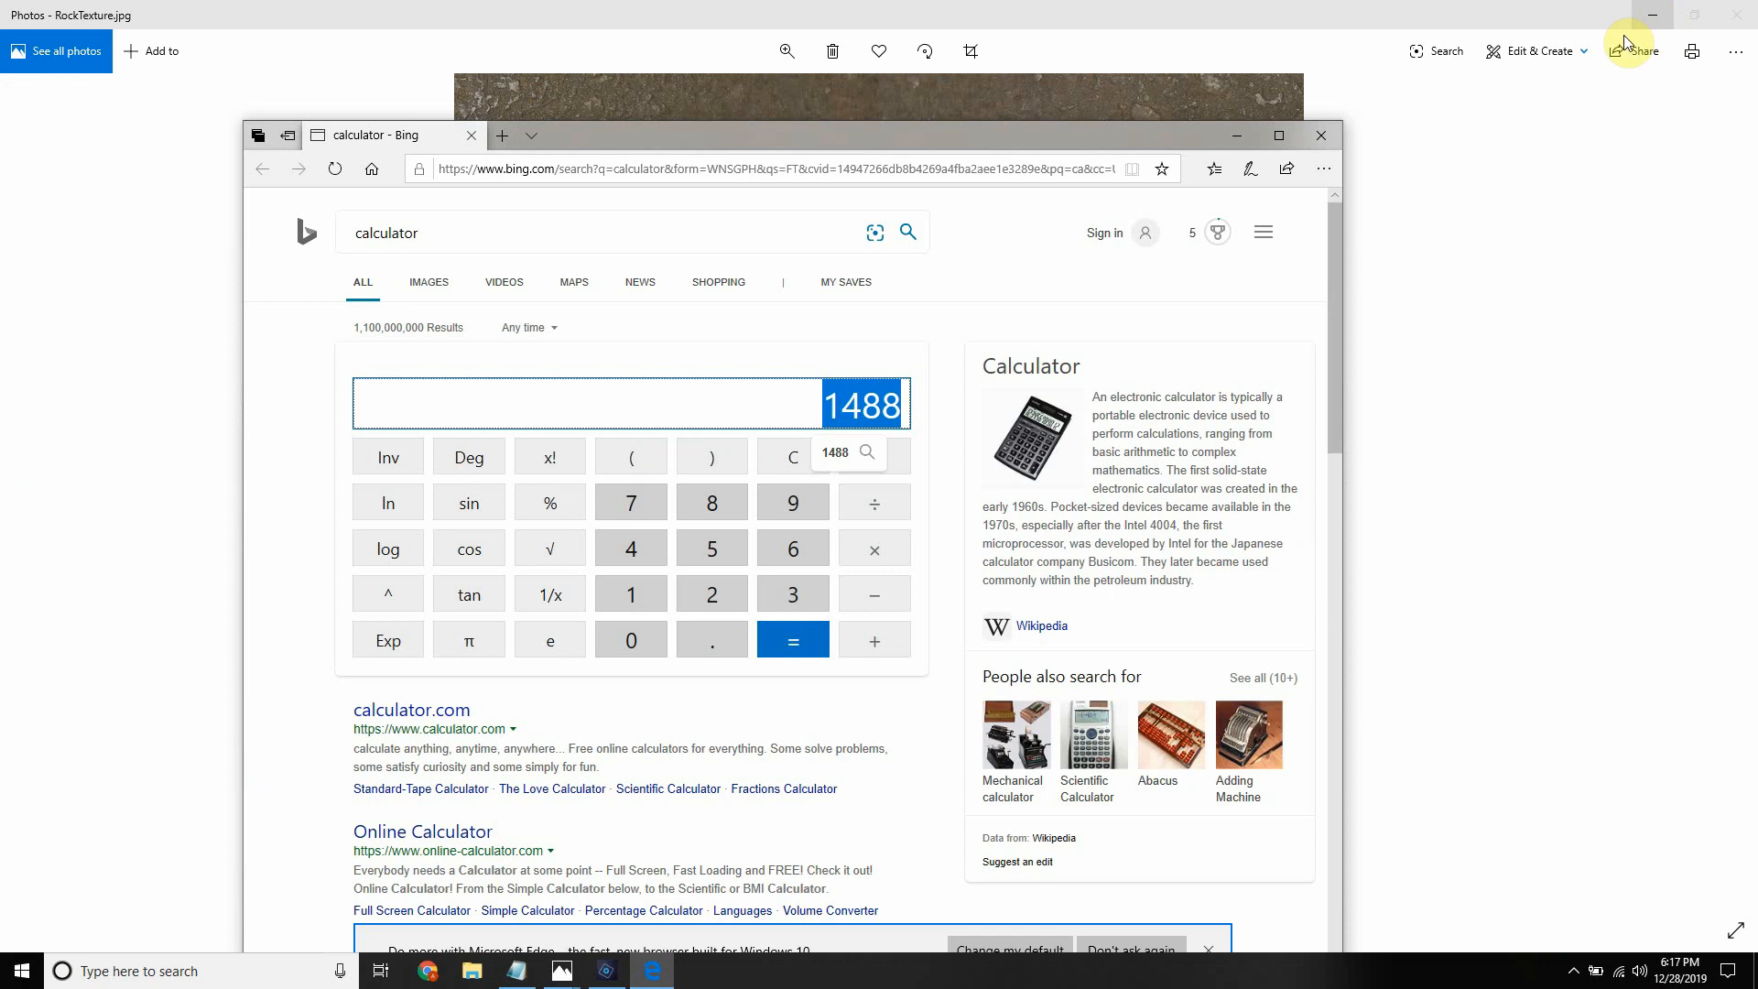
{"action": "left_click", "coordinate": [1317, 136]}
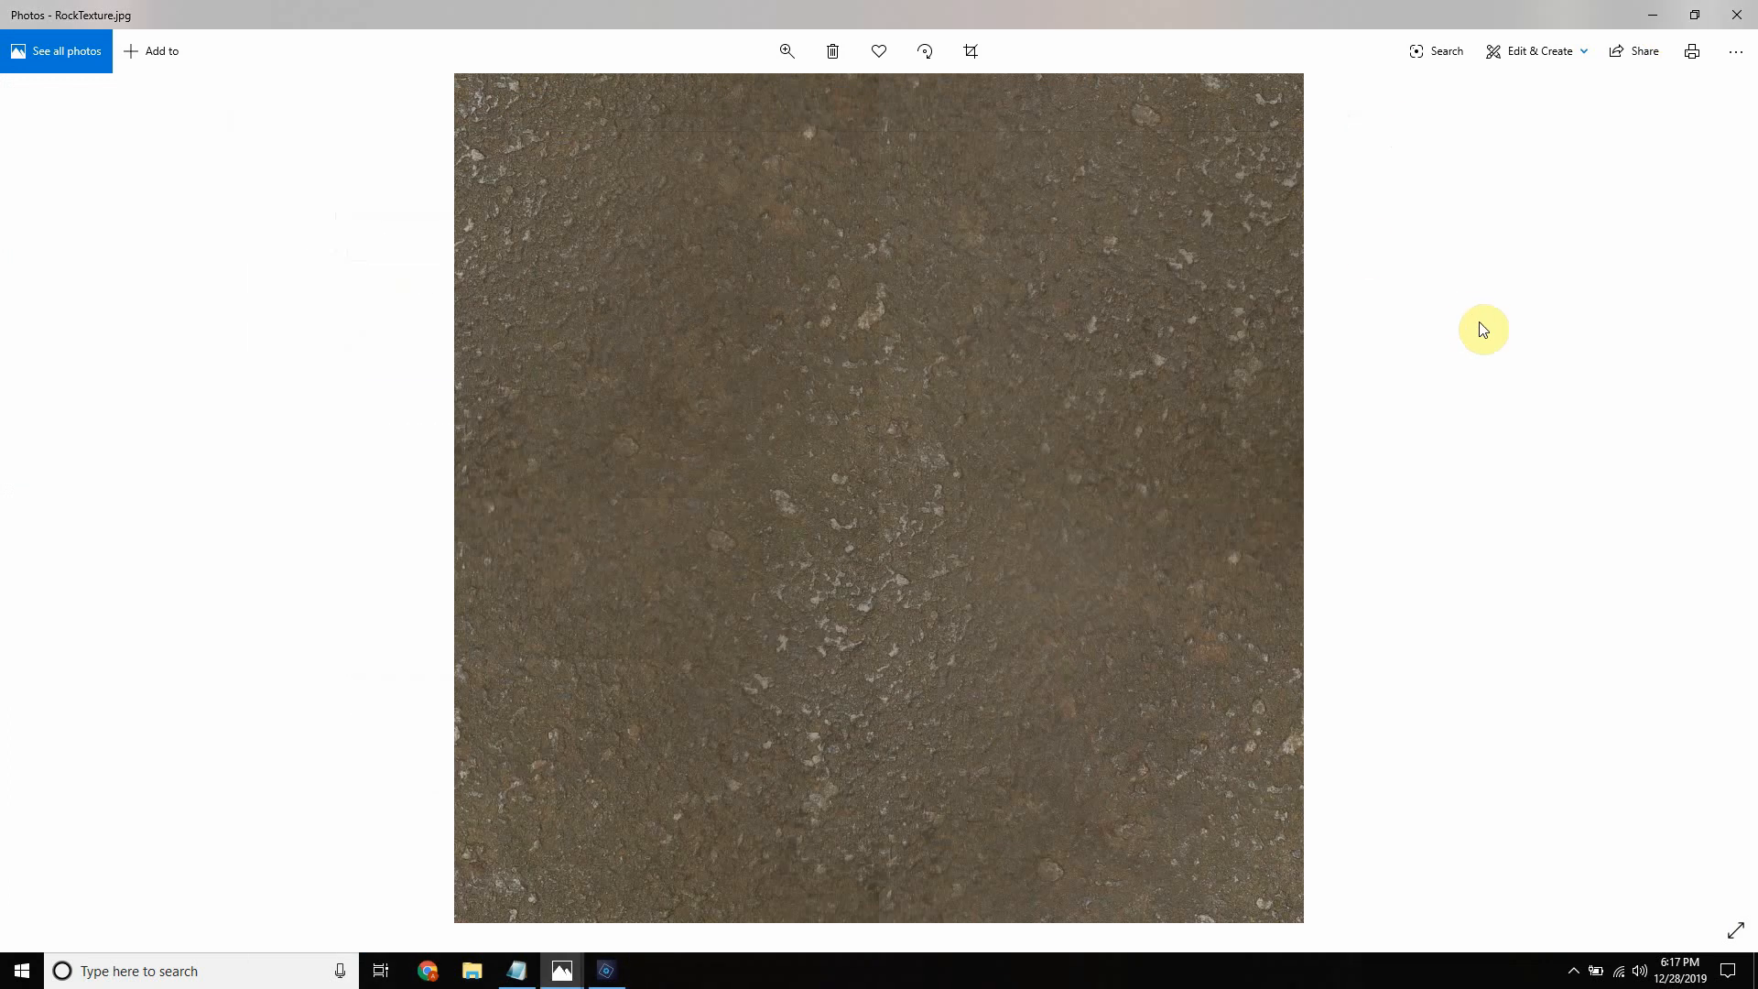